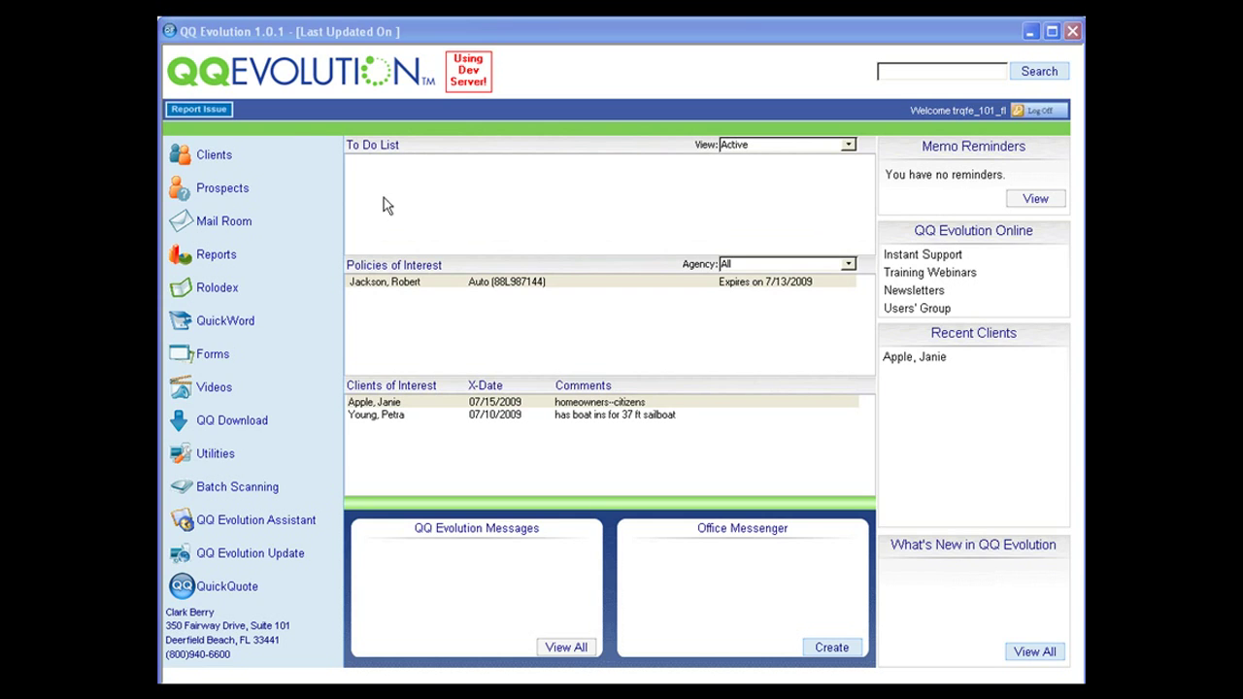
Open the Active Clients search list from the Clients navigation item.
click(270, 170)
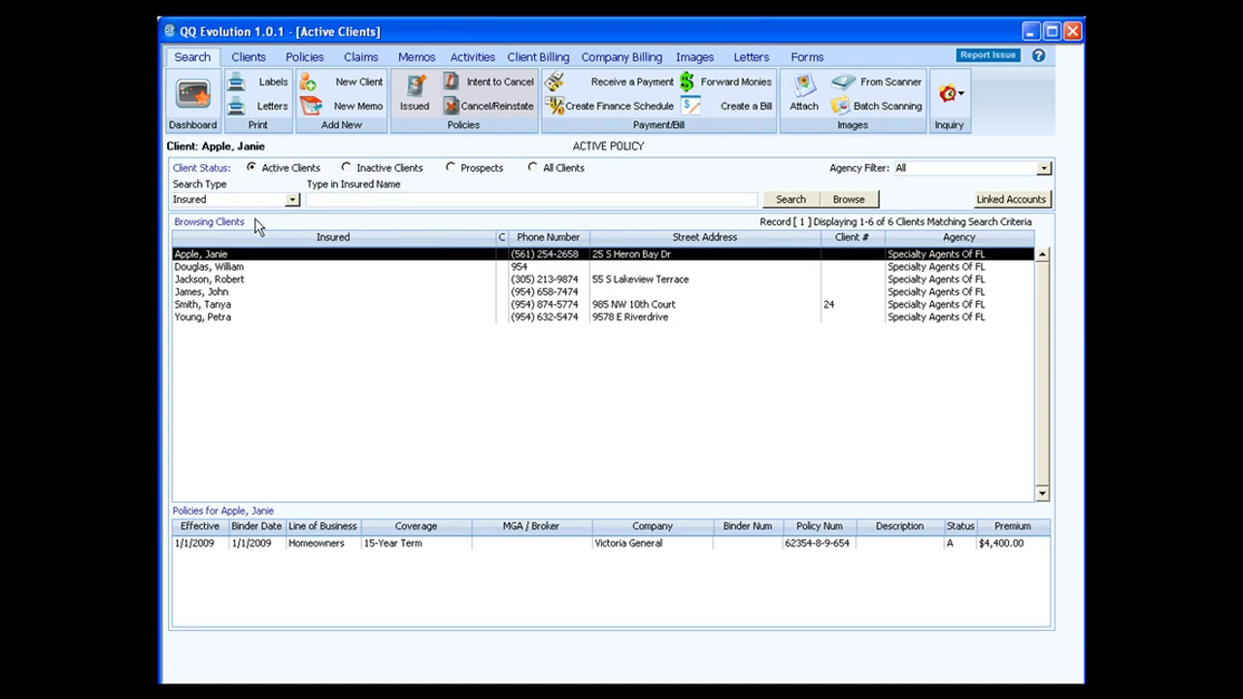
Review the classic blue shelby client's memos, then the last client's printed letters, e.g. THANK YOU.RTF.
click(234, 308)
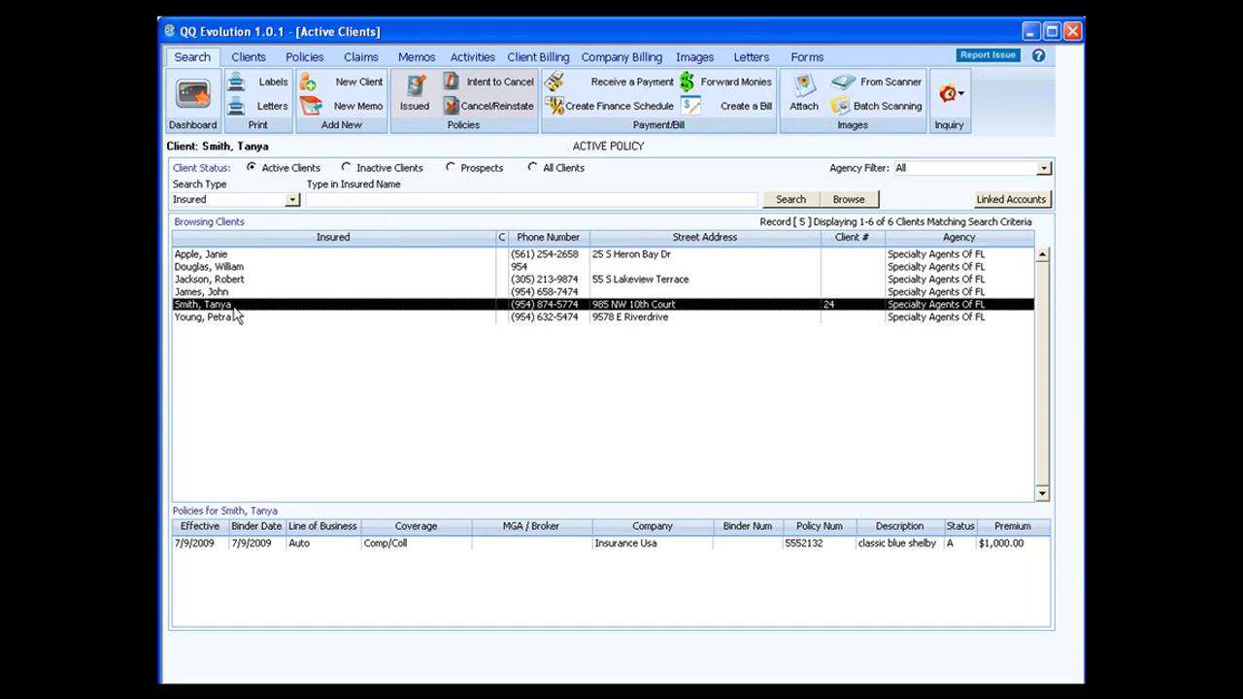
click(412, 62)
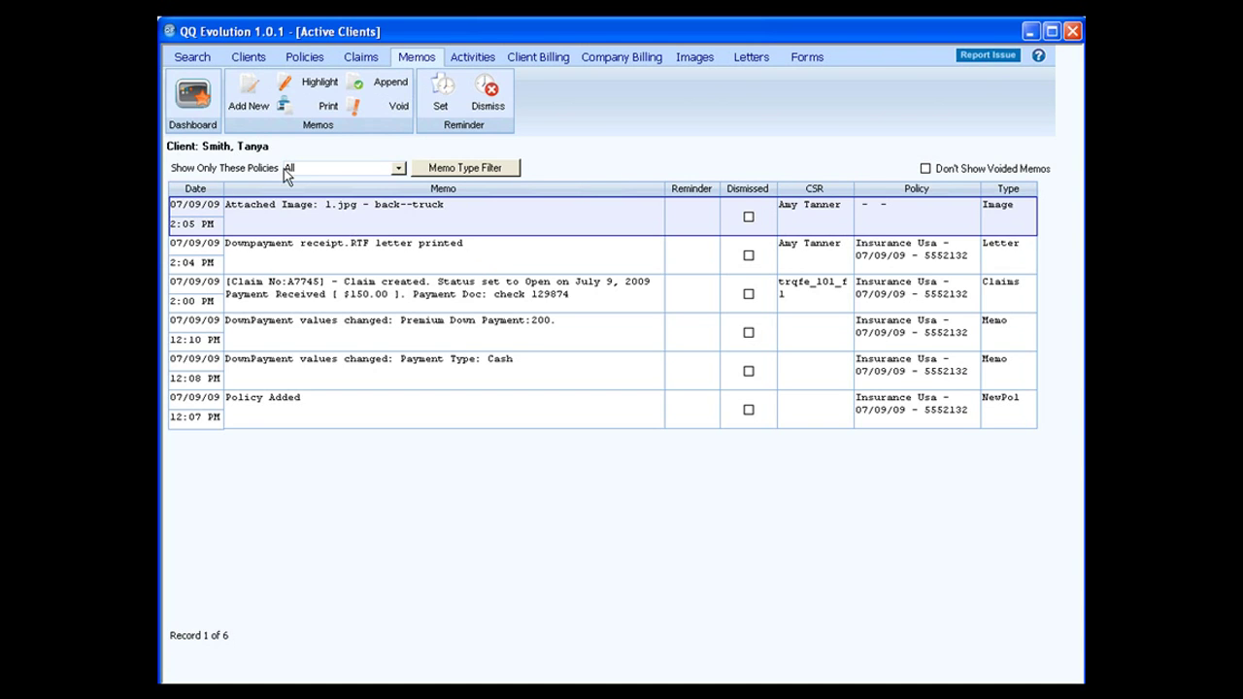
click(202, 58)
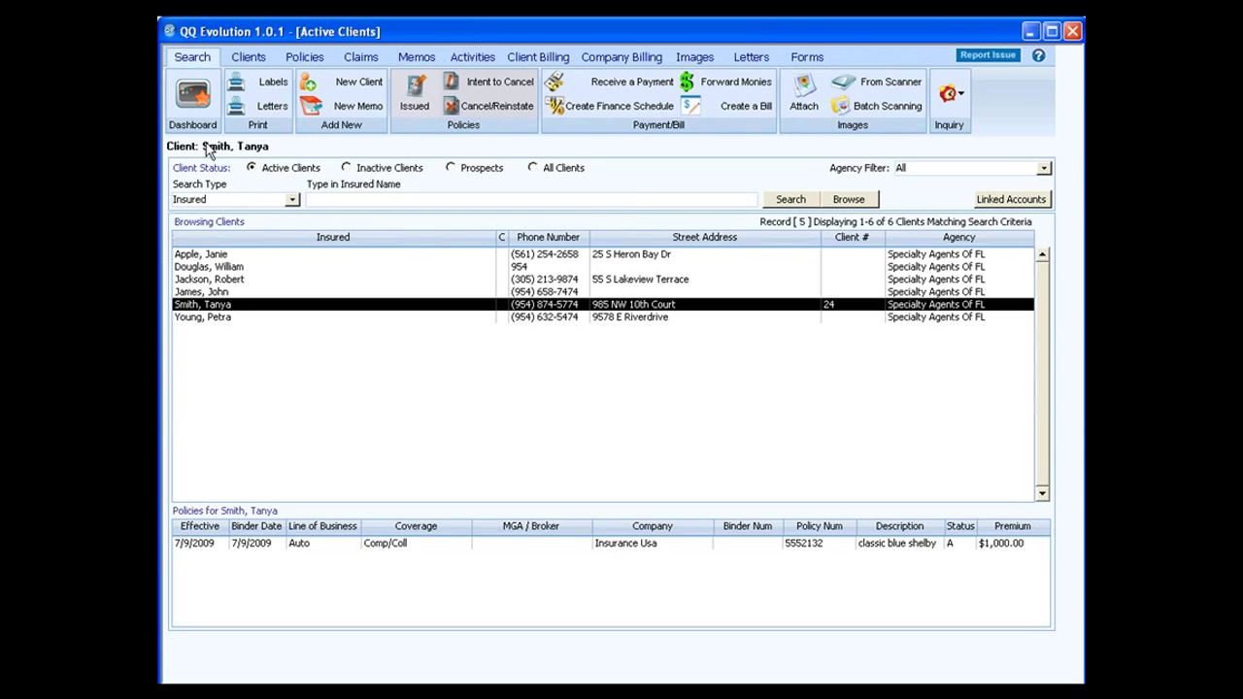
click(231, 319)
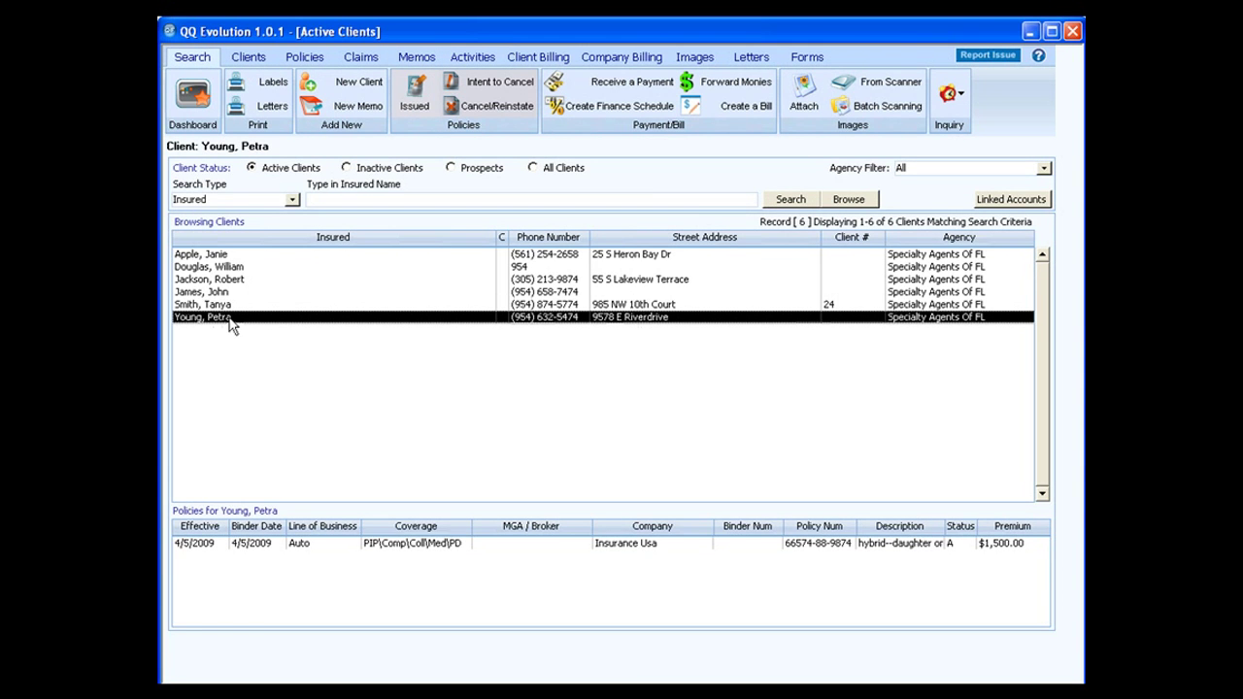
click(750, 59)
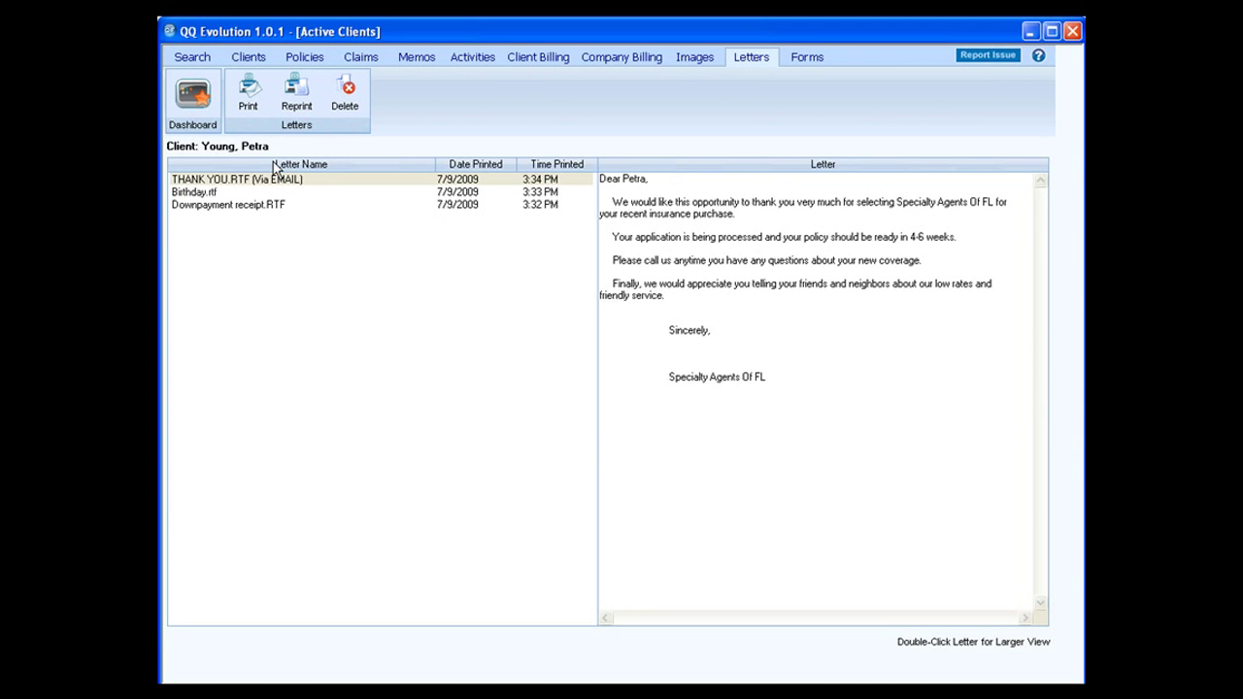
Go from the letters view back to the Active Clients search list.
click(197, 60)
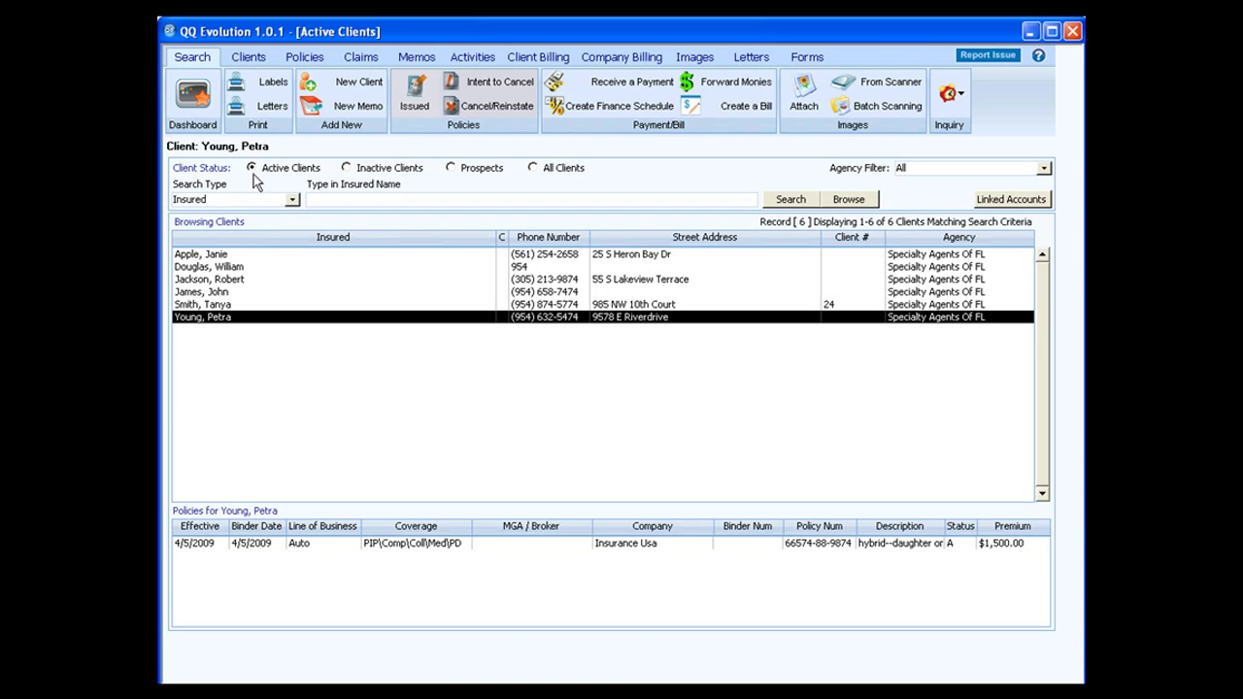
click(399, 172)
click(489, 177)
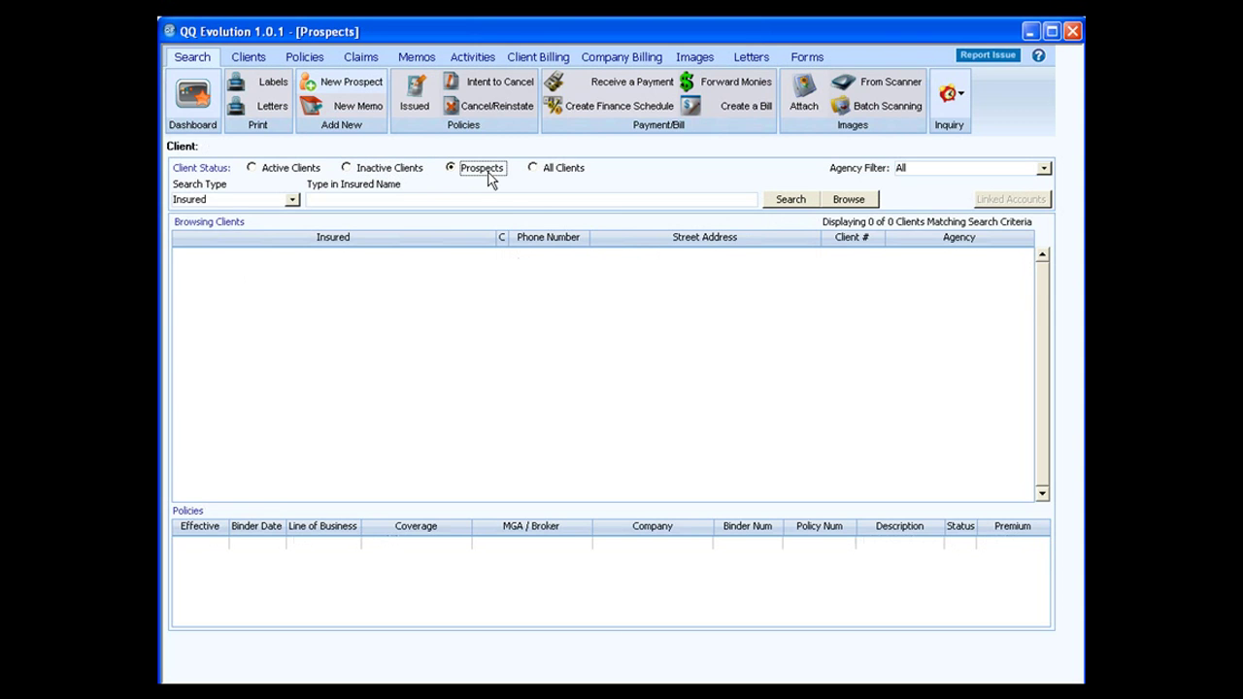
click(558, 180)
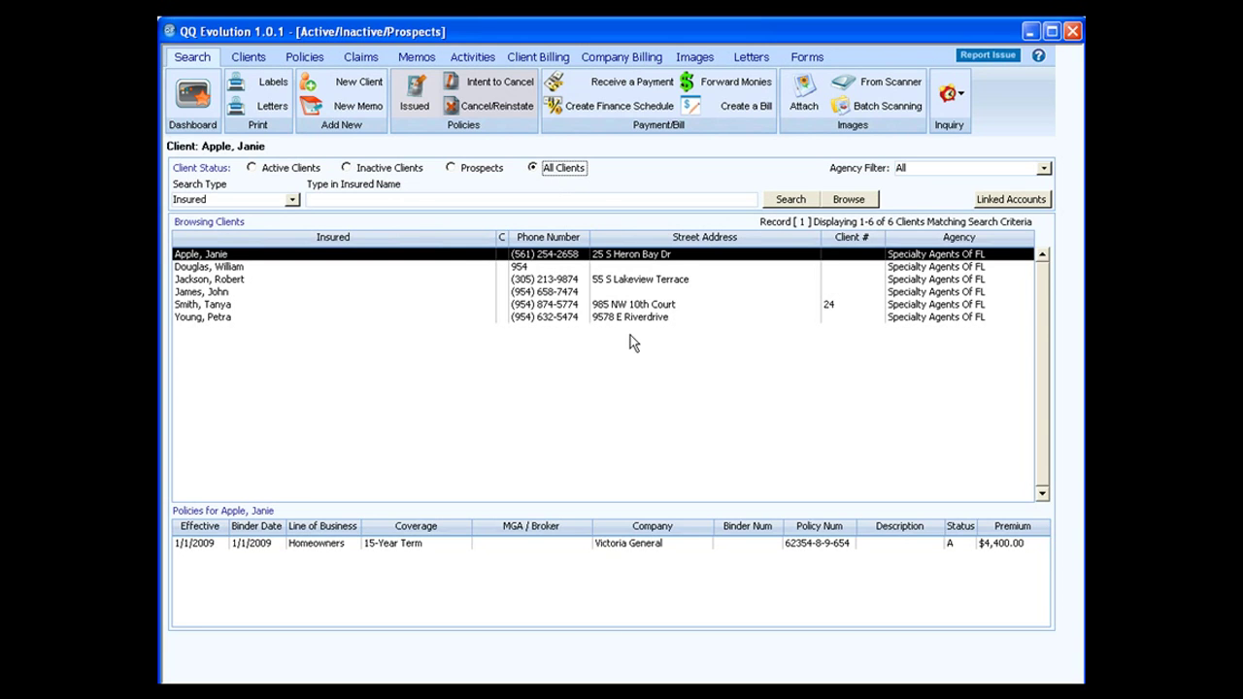
click(311, 174)
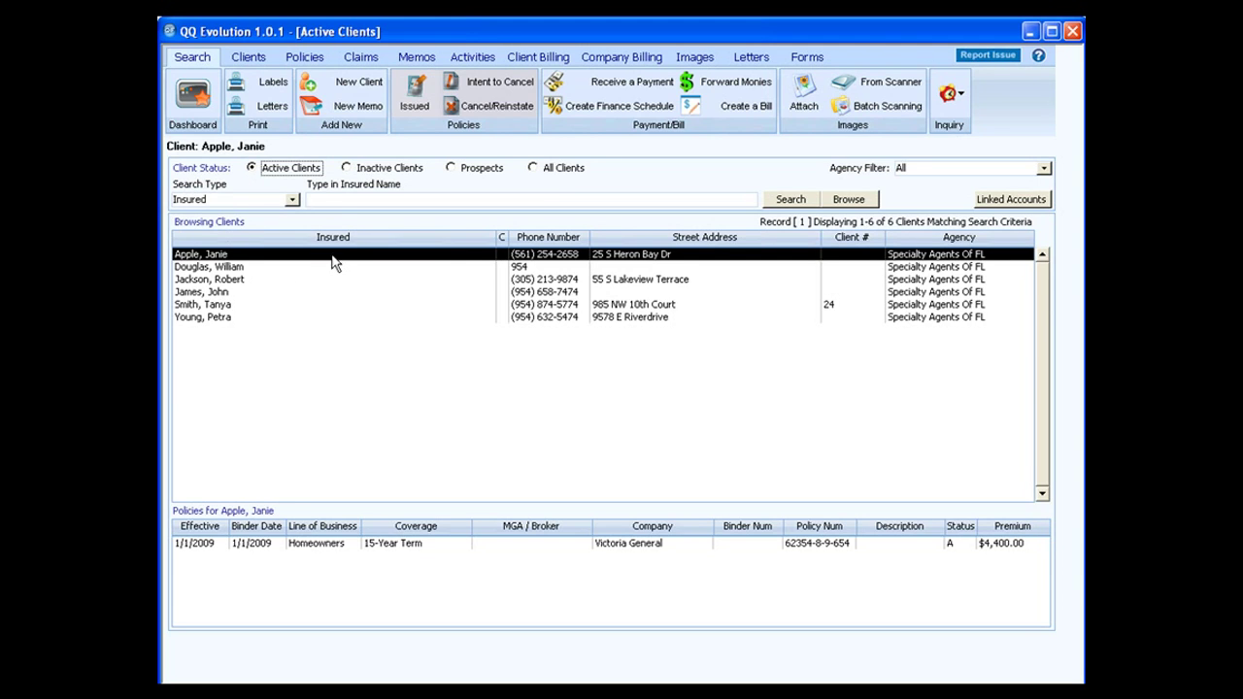
Search clients by insured name using partial text 'smi', 't' and 'sm'.
click(322, 201)
text(smi)
click(789, 200)
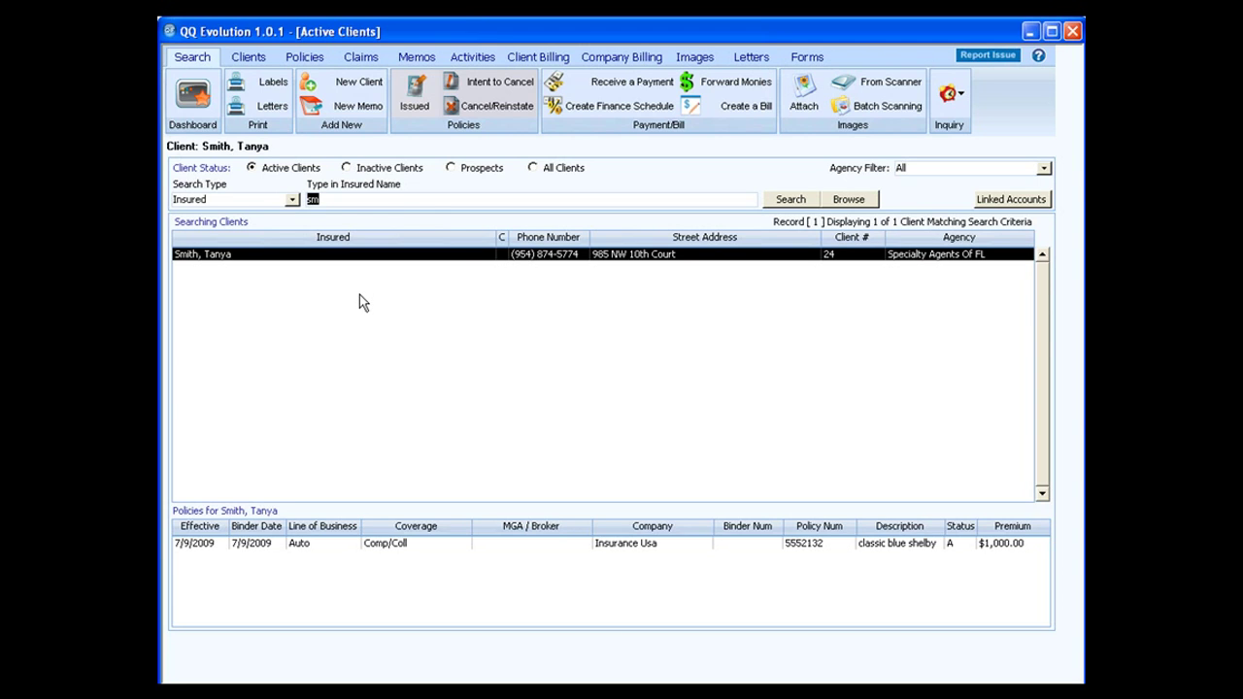
text(t)
click(789, 200)
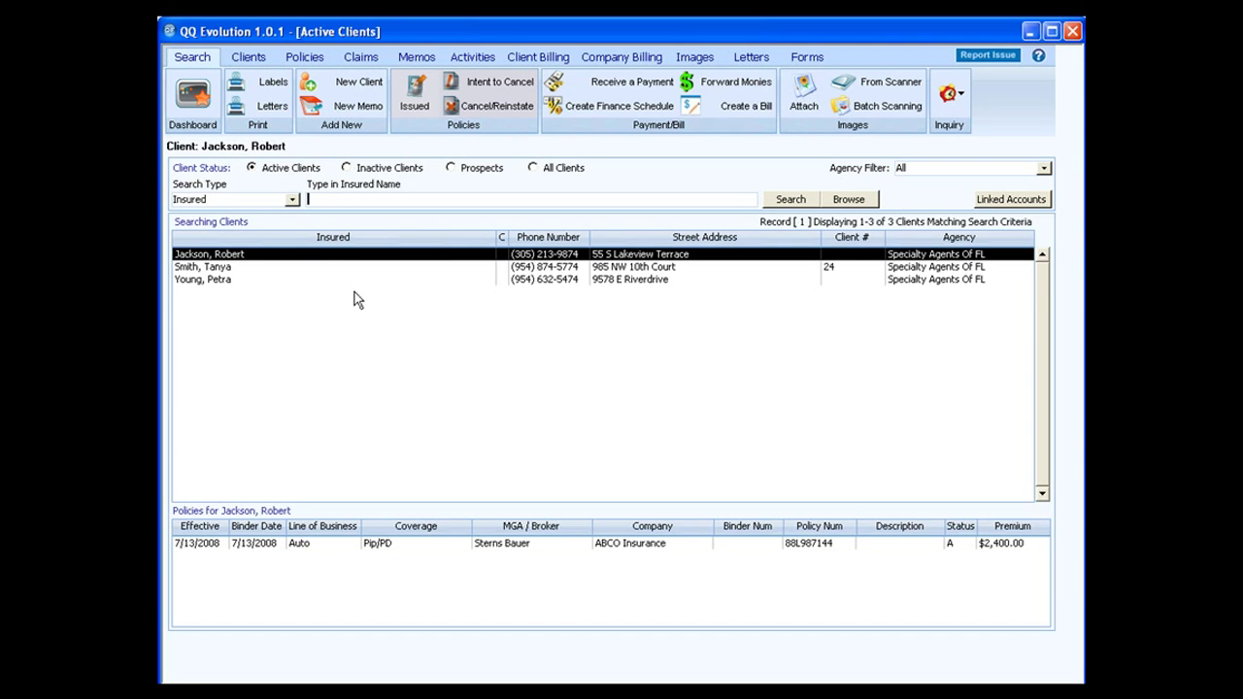
text(sm)
click(773, 200)
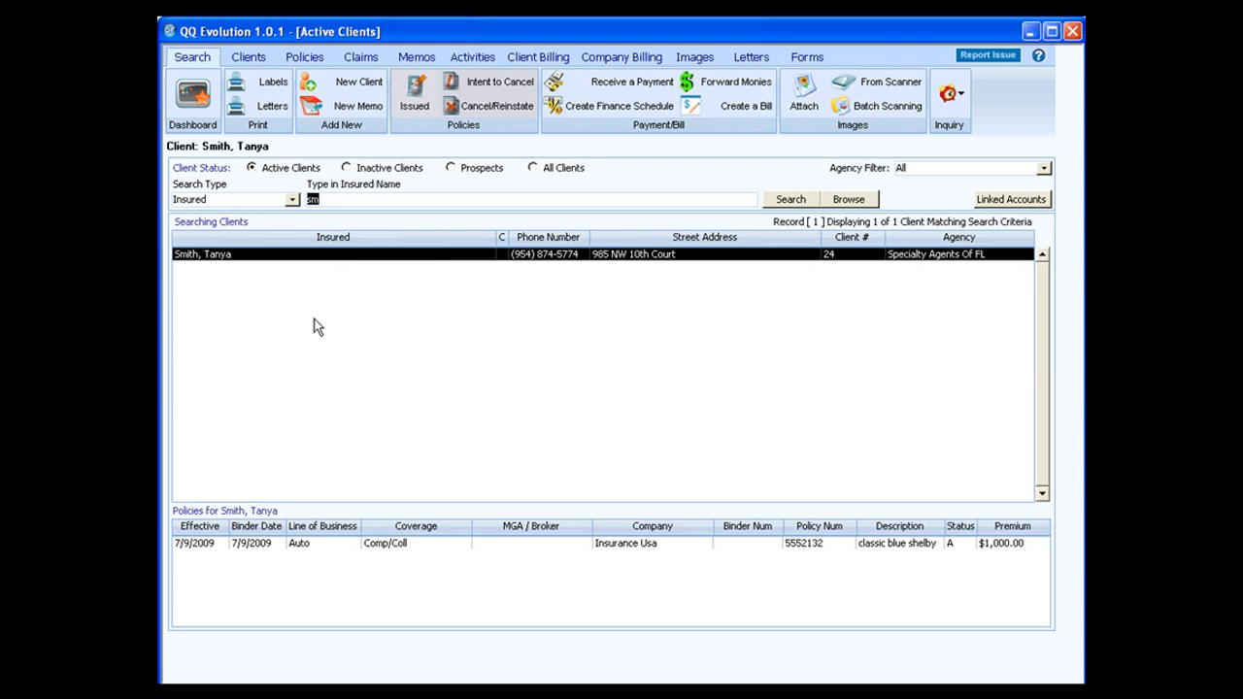
Rerun the name search with 't' and 'smith', then browse all six active clients.
key(BackSpace)
text(t)
click(791, 200)
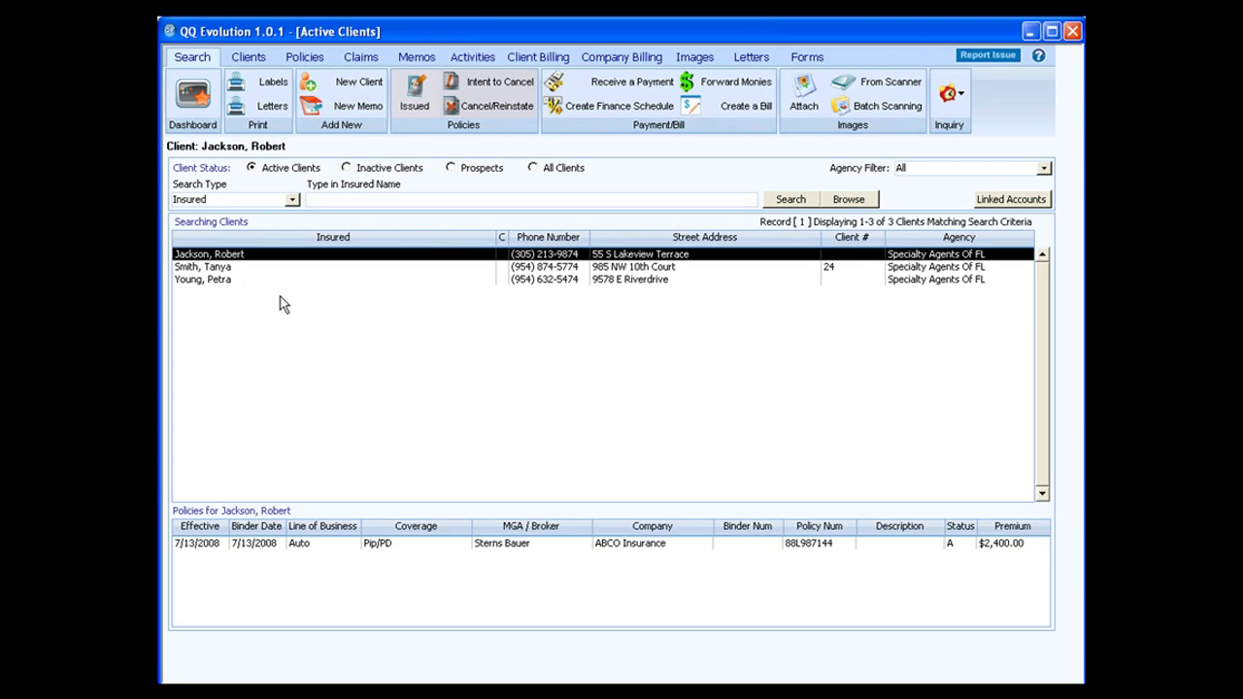
text(smith)
click(787, 199)
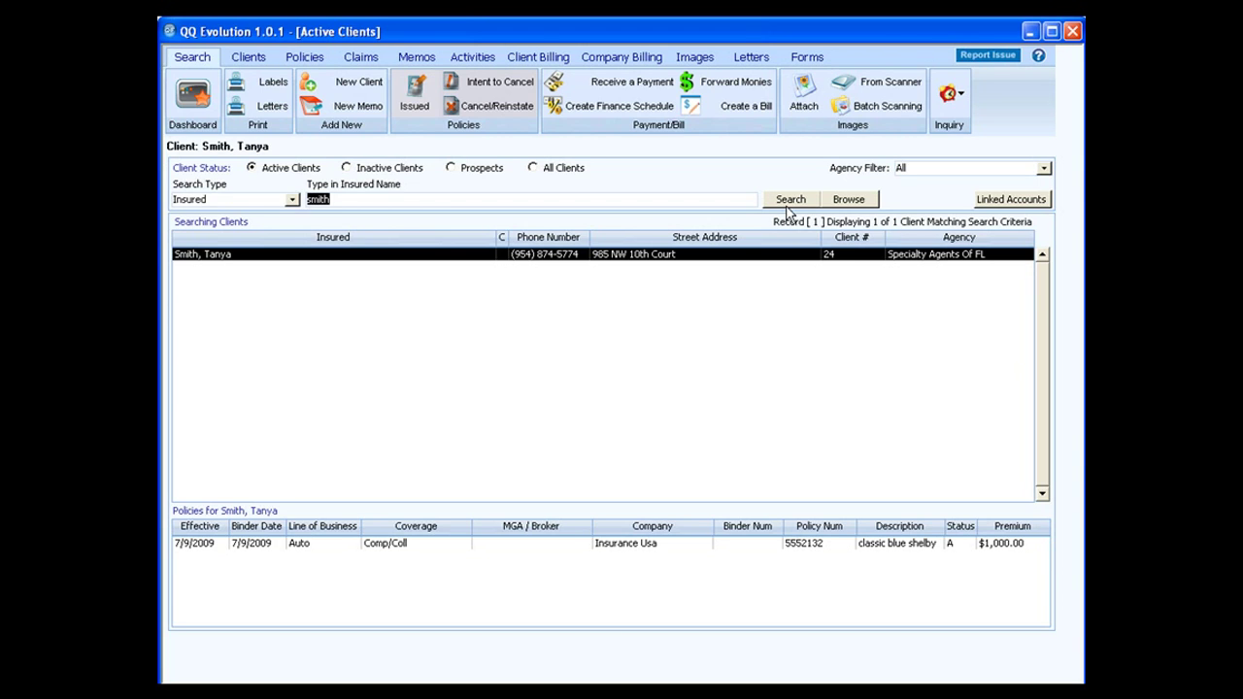
click(848, 199)
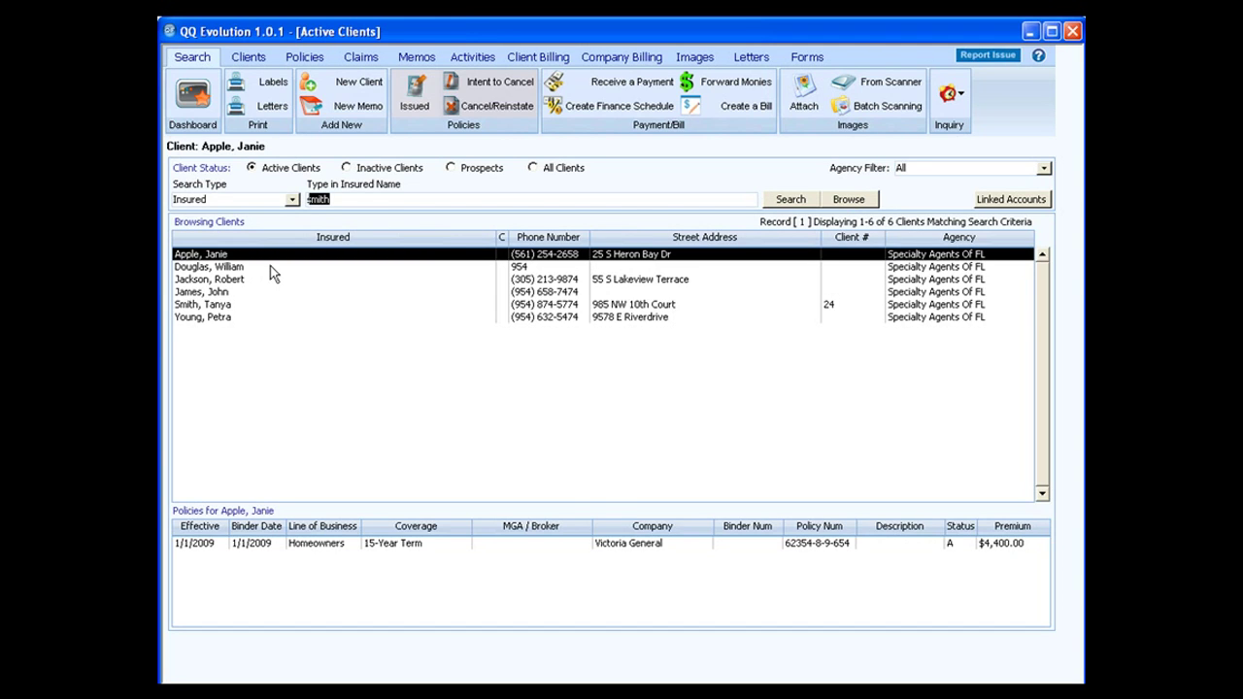
click(291, 201)
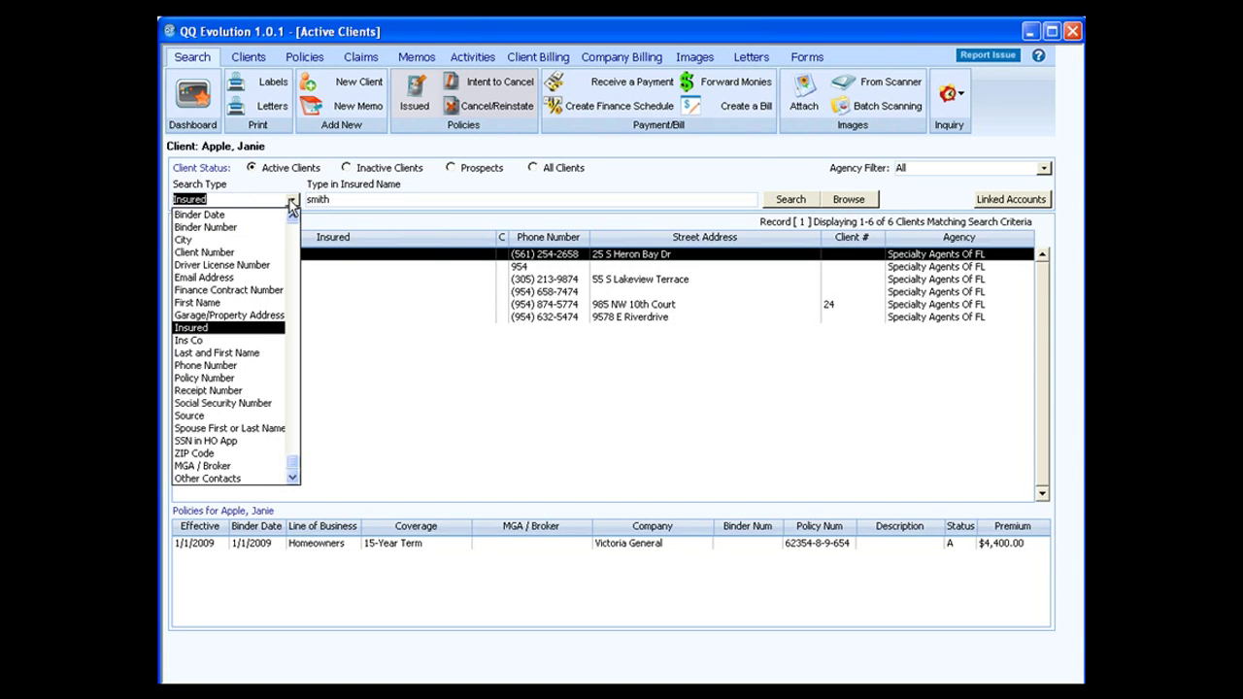
drag(295, 463, 296, 231)
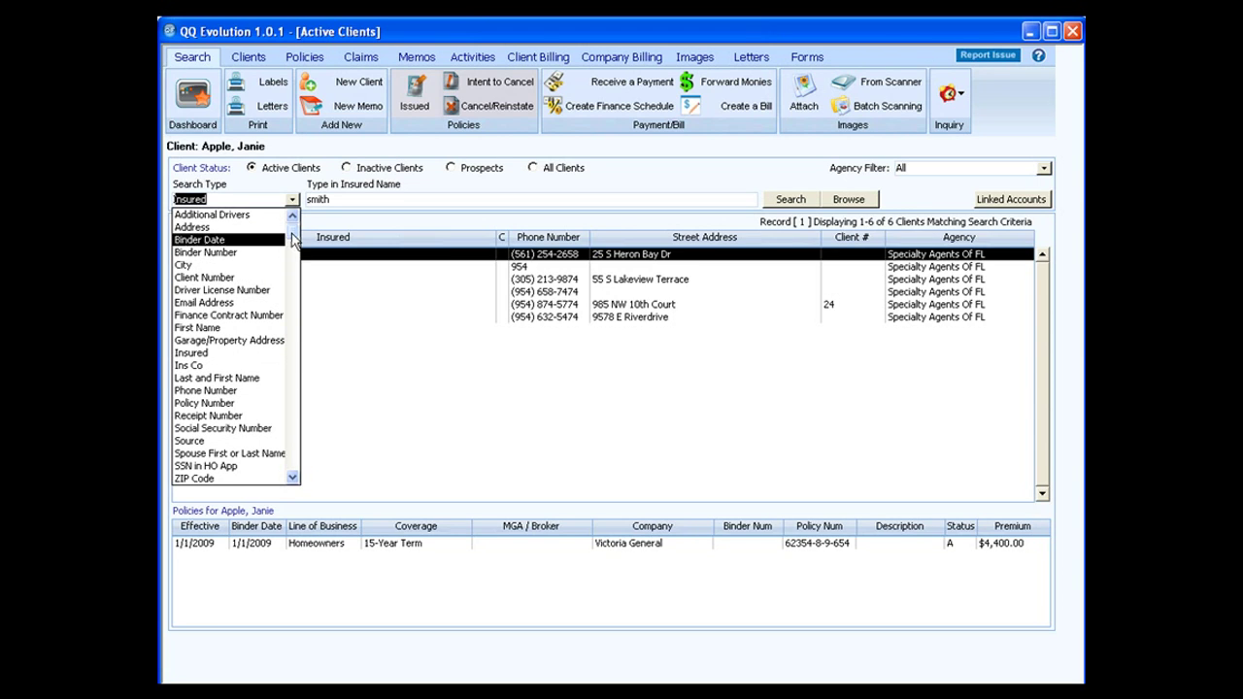
drag(293, 240, 296, 465)
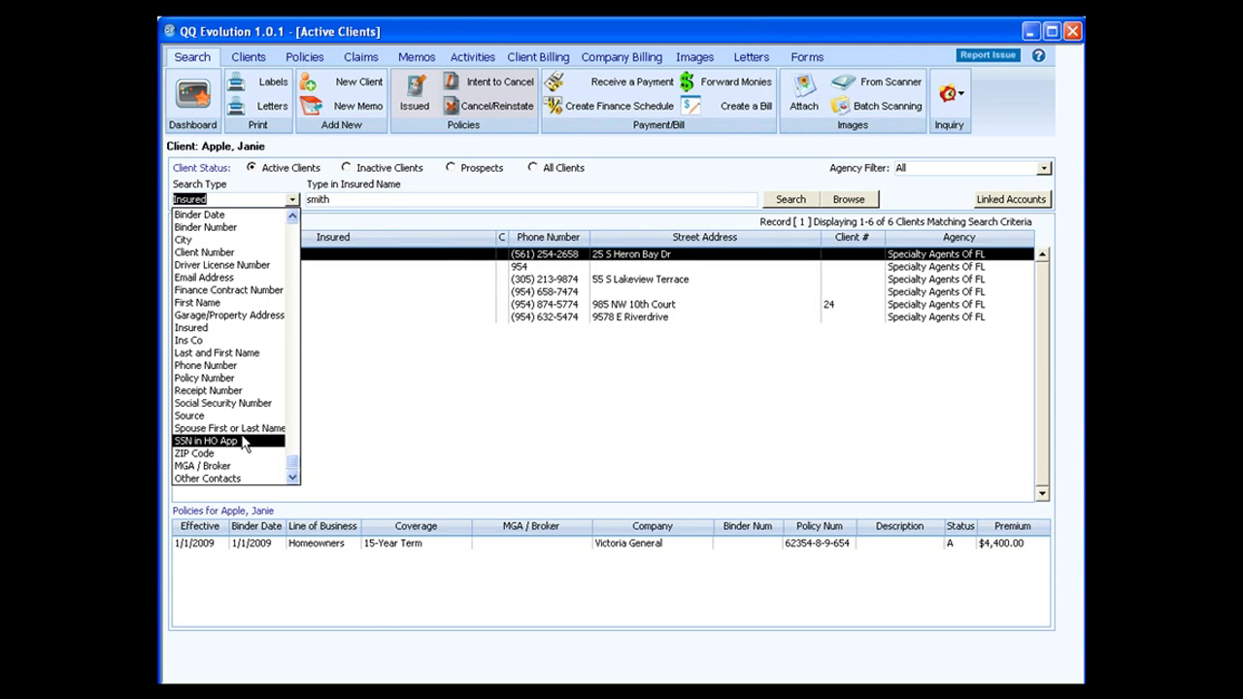
click(356, 407)
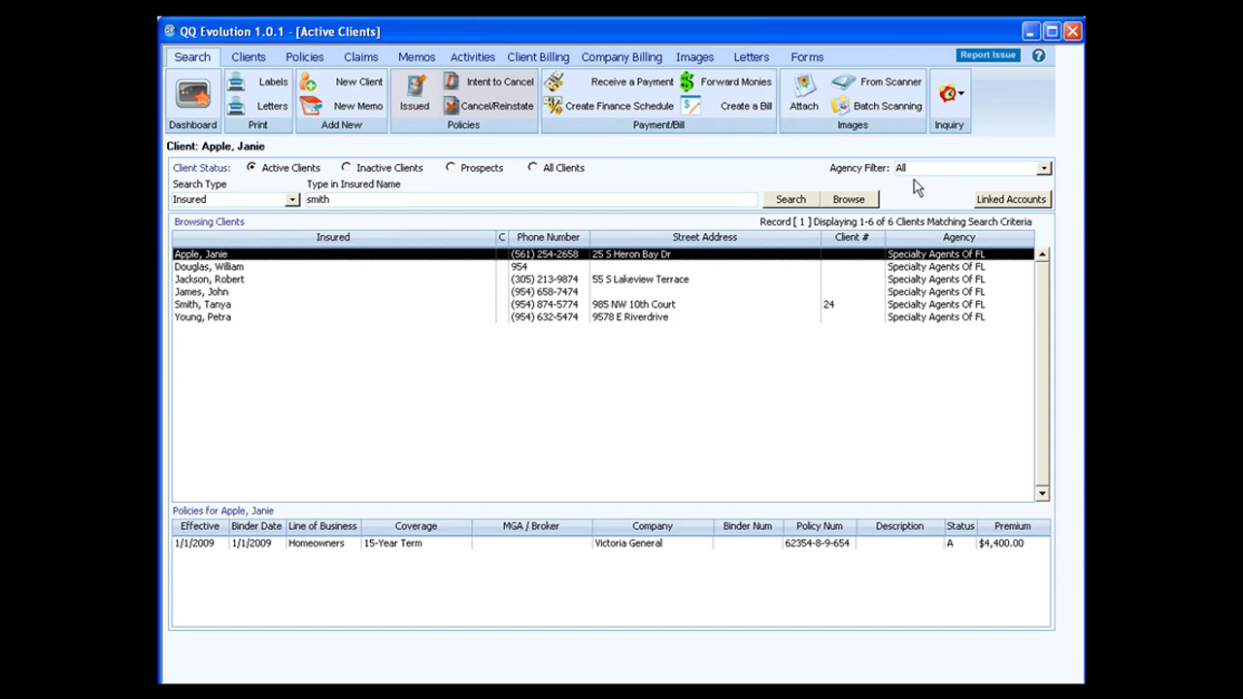
click(1045, 169)
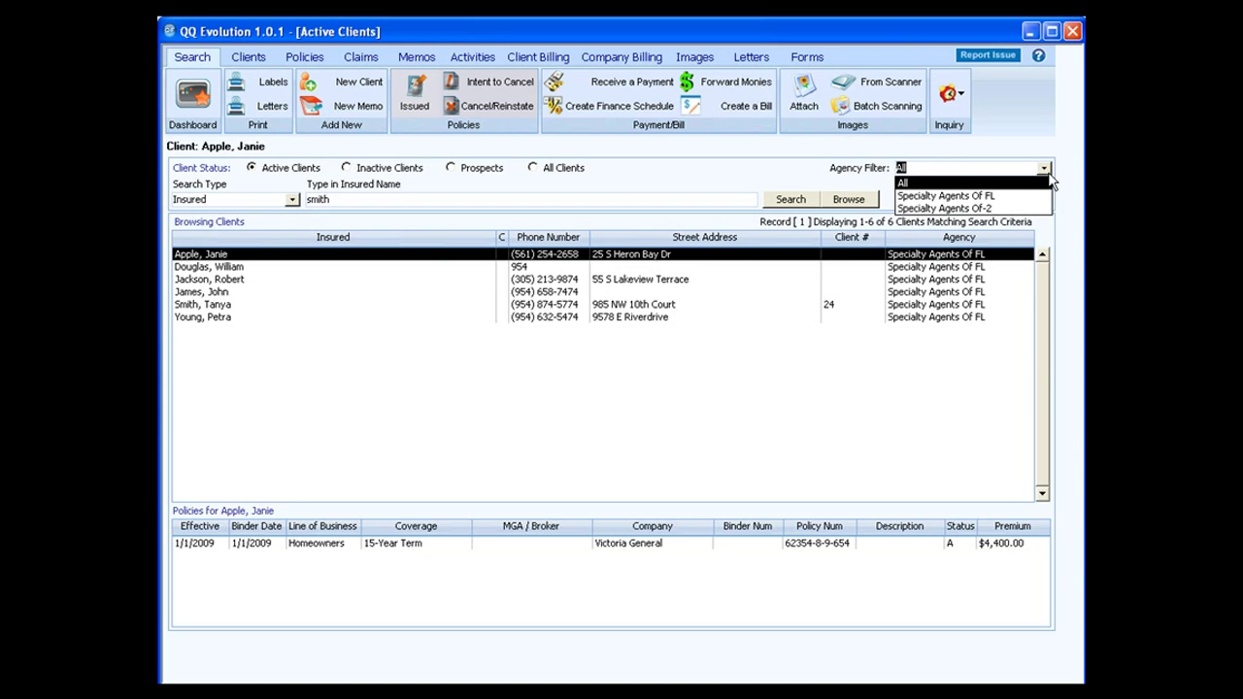
click(957, 197)
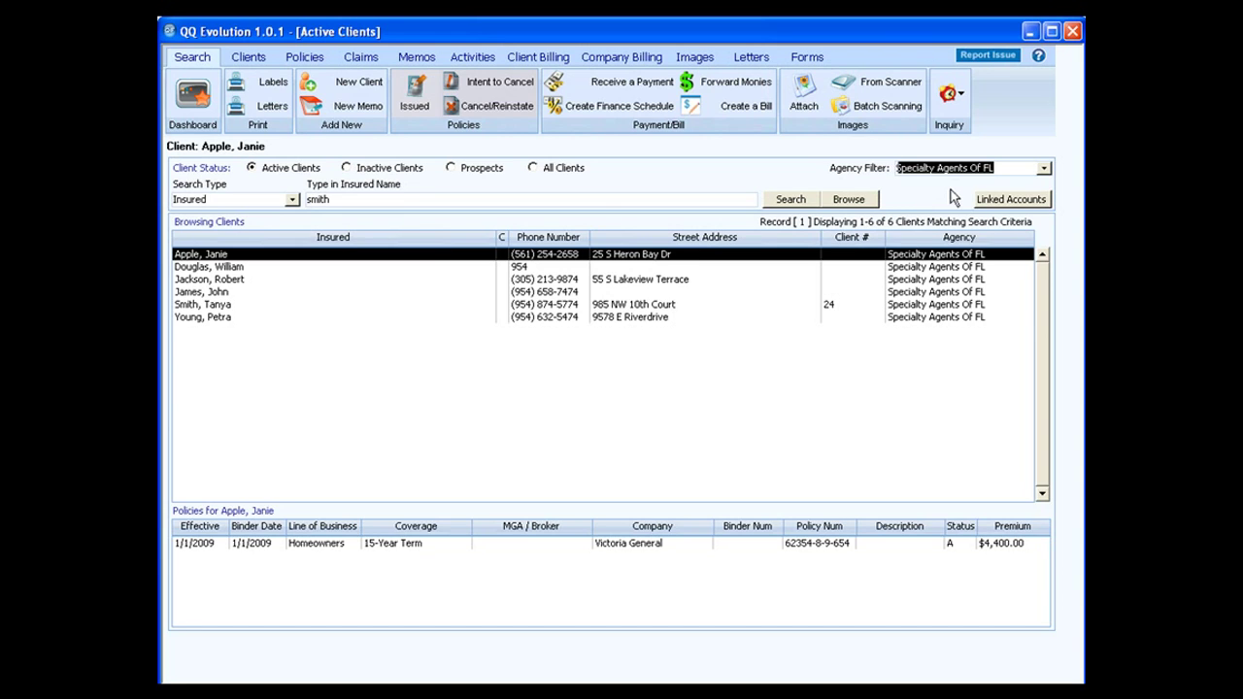
click(1044, 170)
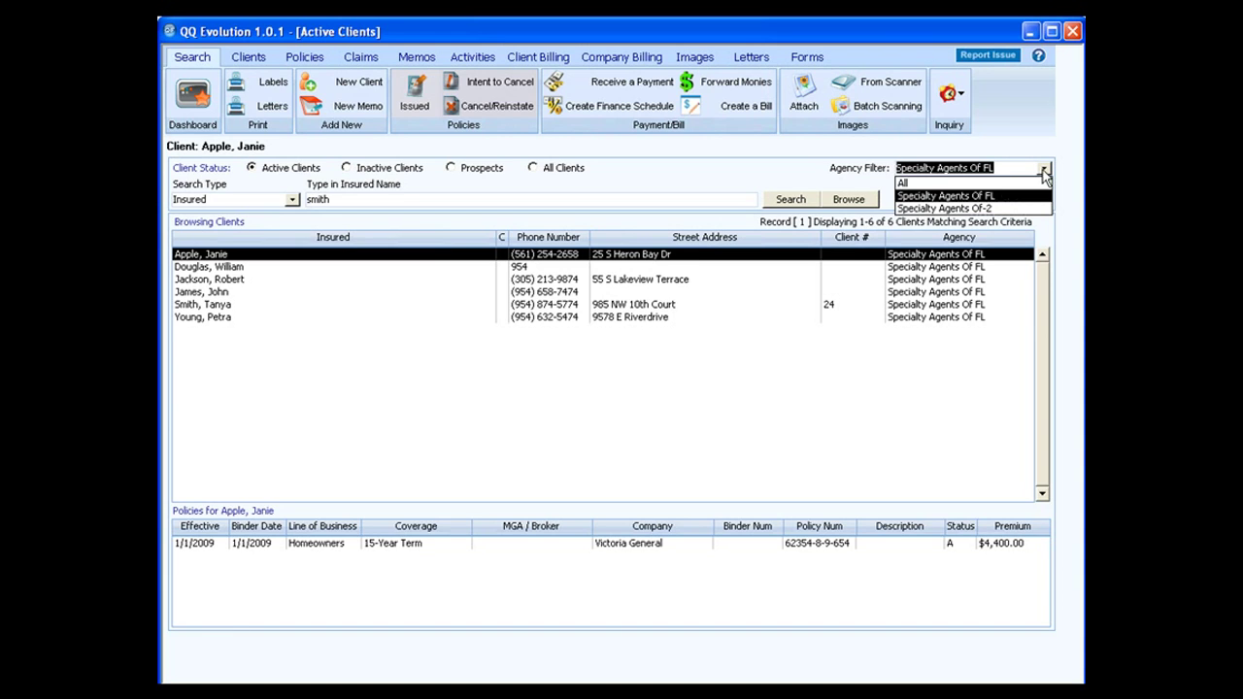
click(970, 185)
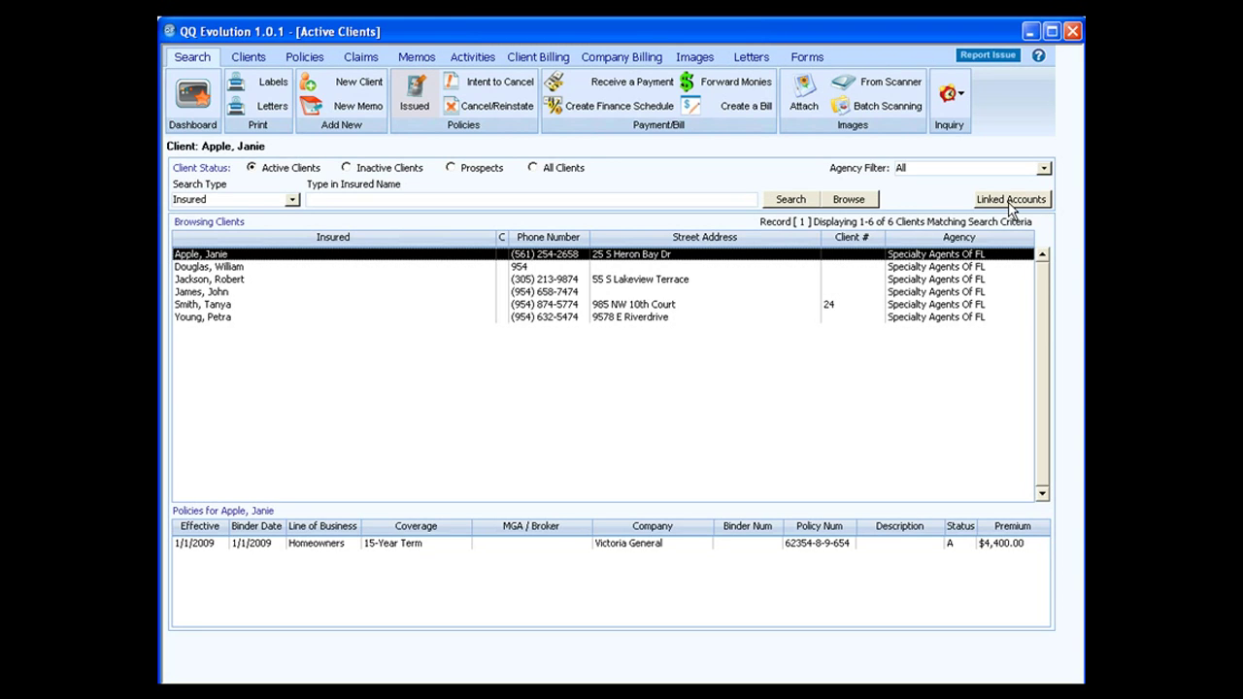
Switch to another client, show its Linked Accounts, and open the linking help guide.
click(476, 294)
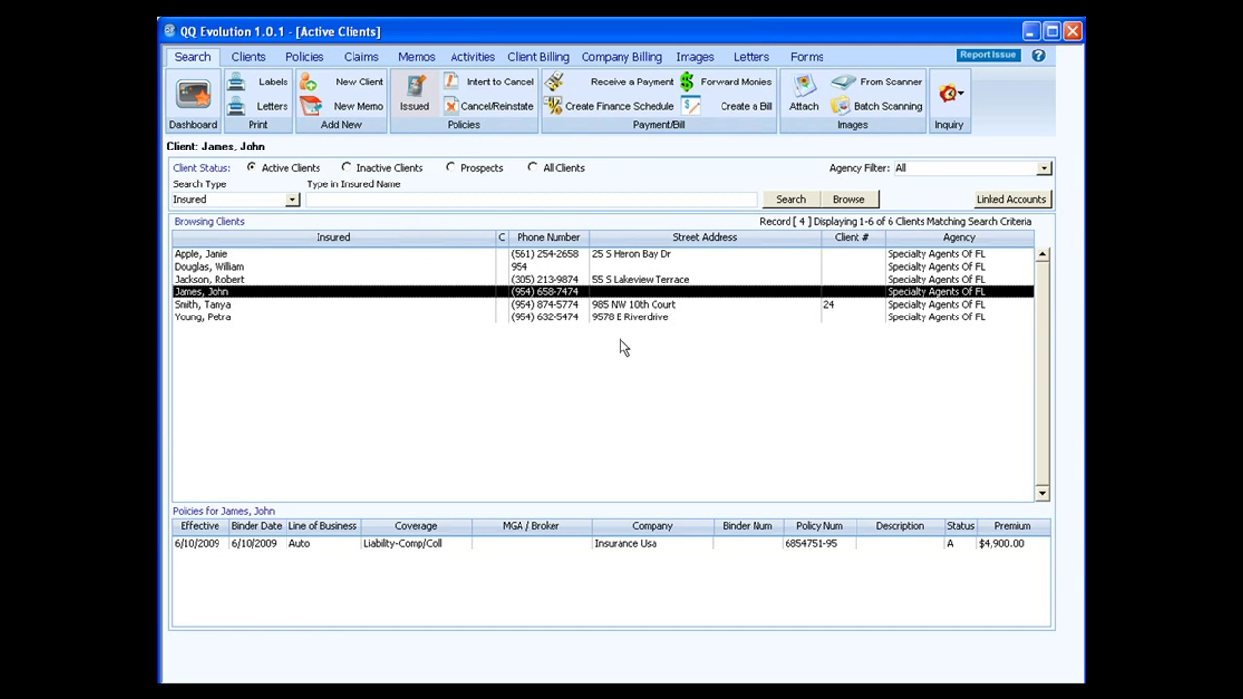
click(236, 280)
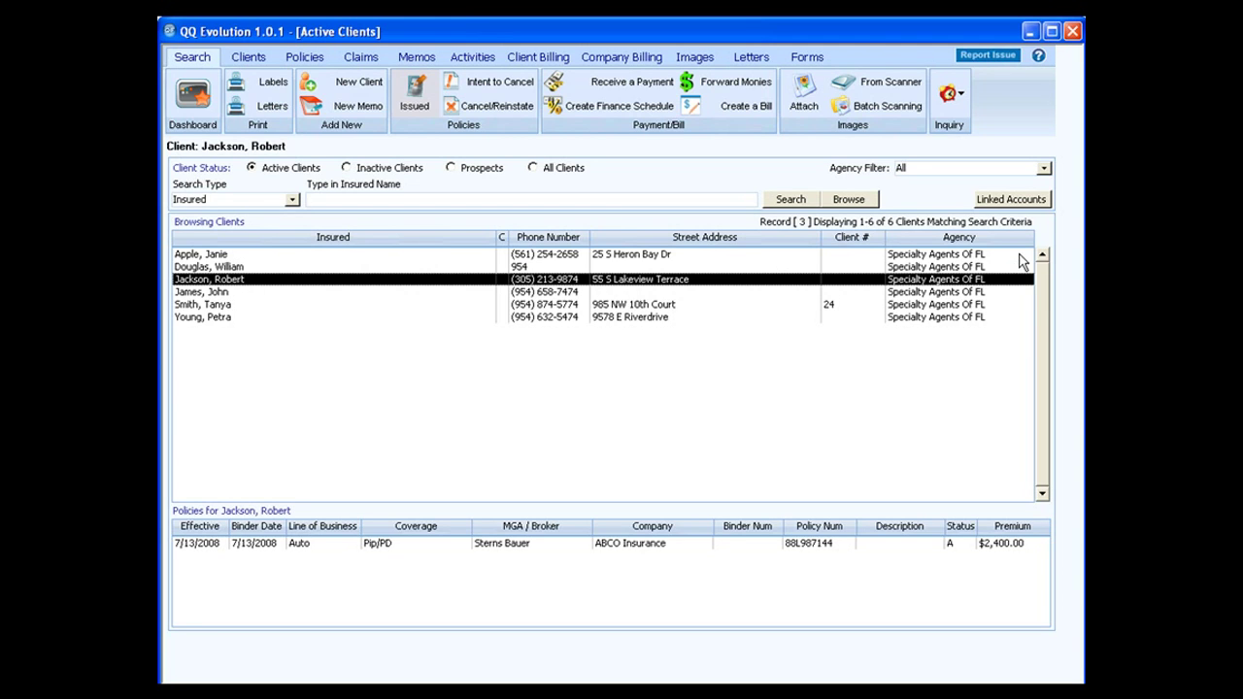
click(1012, 201)
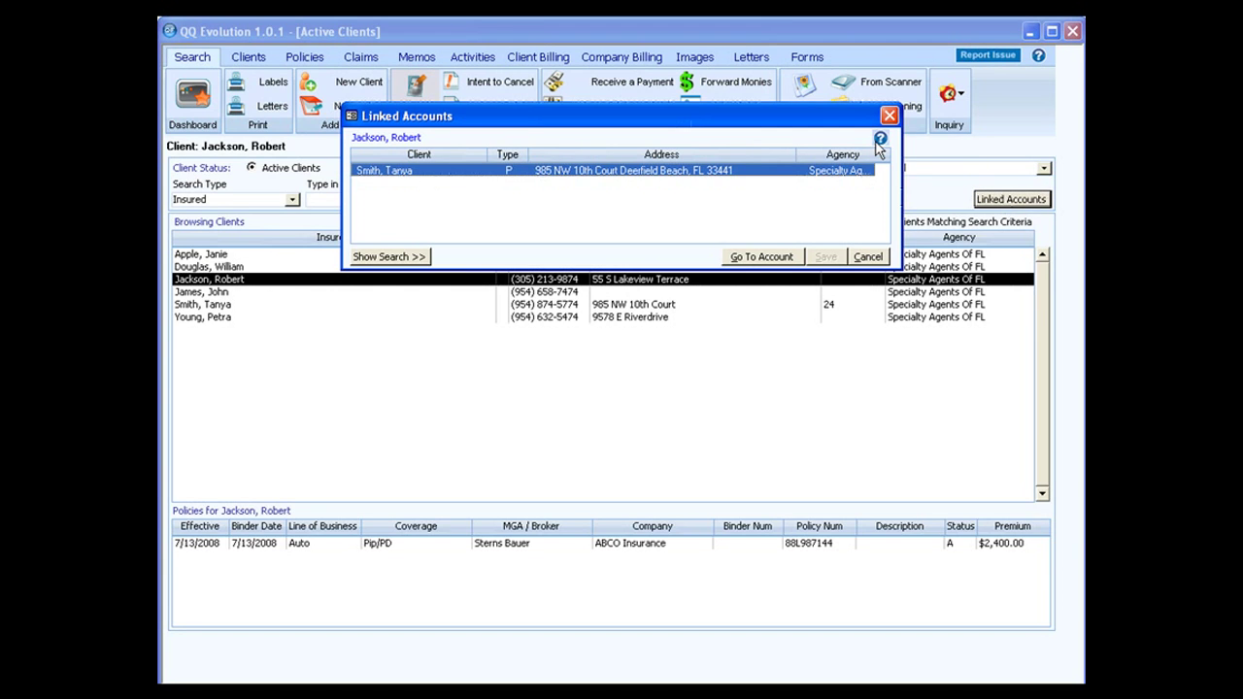
click(881, 141)
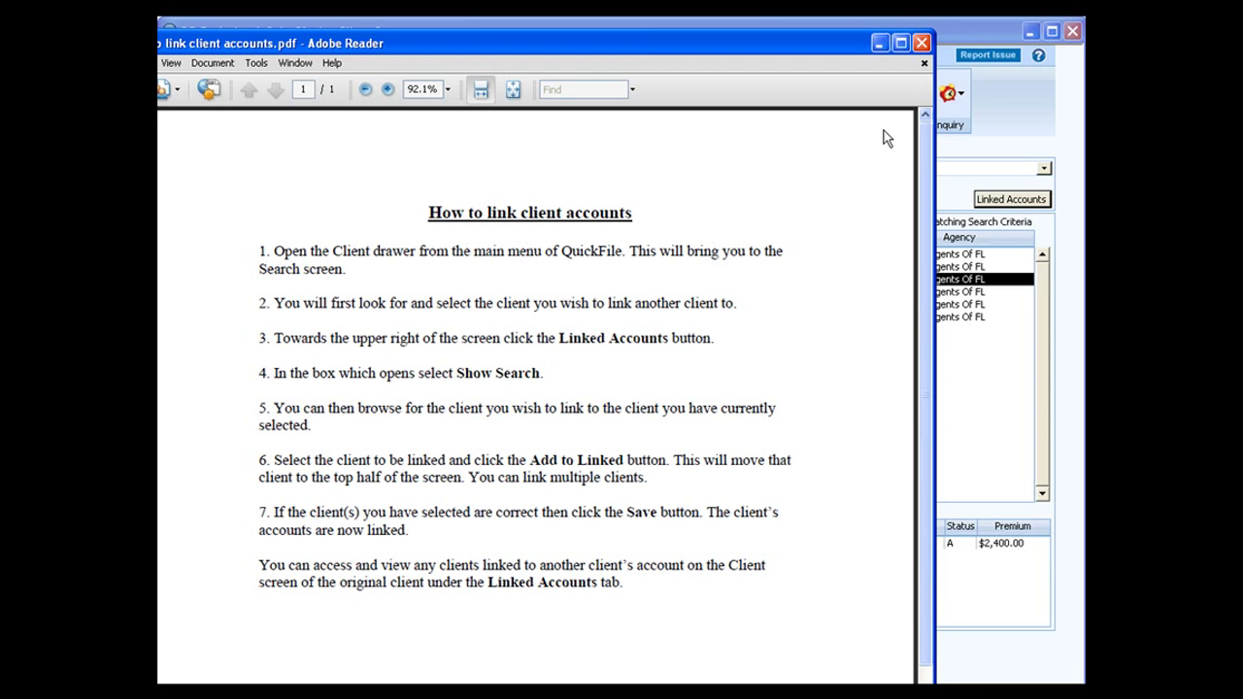
Move the 'How to link client accounts' help window aside, then close it.
drag(760, 48, 837, 47)
click(1000, 41)
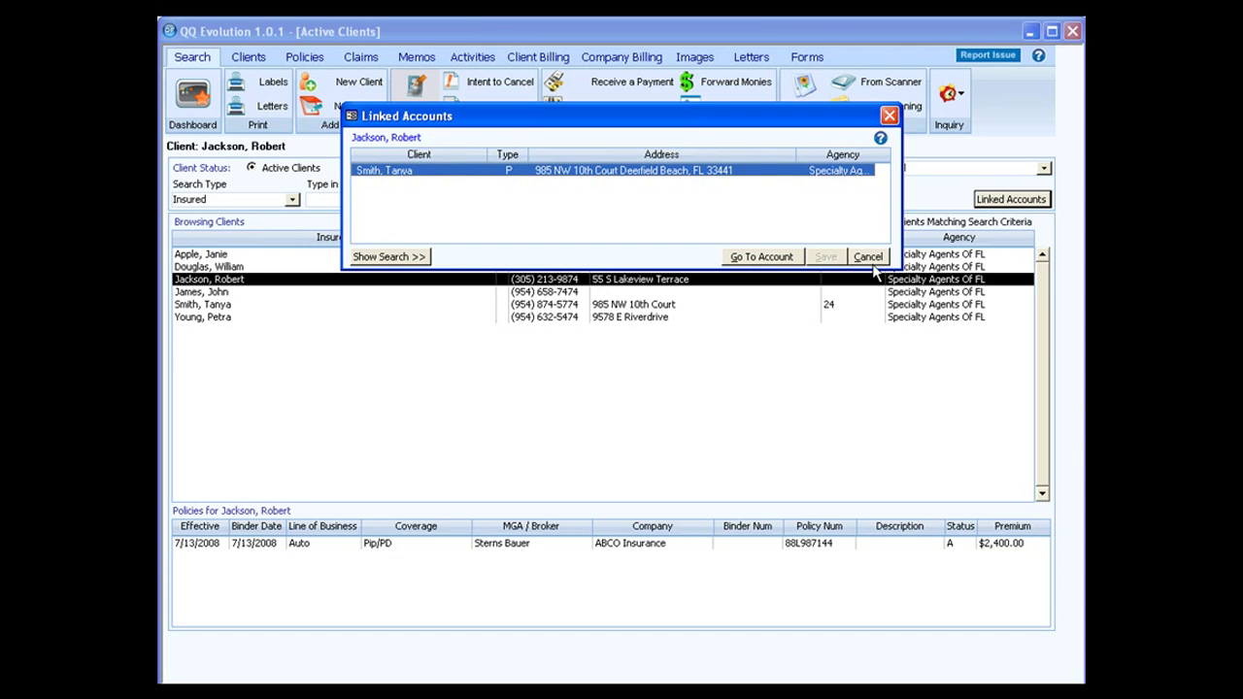
Jump to the linked client's account, then return to search and select the second client.
click(755, 260)
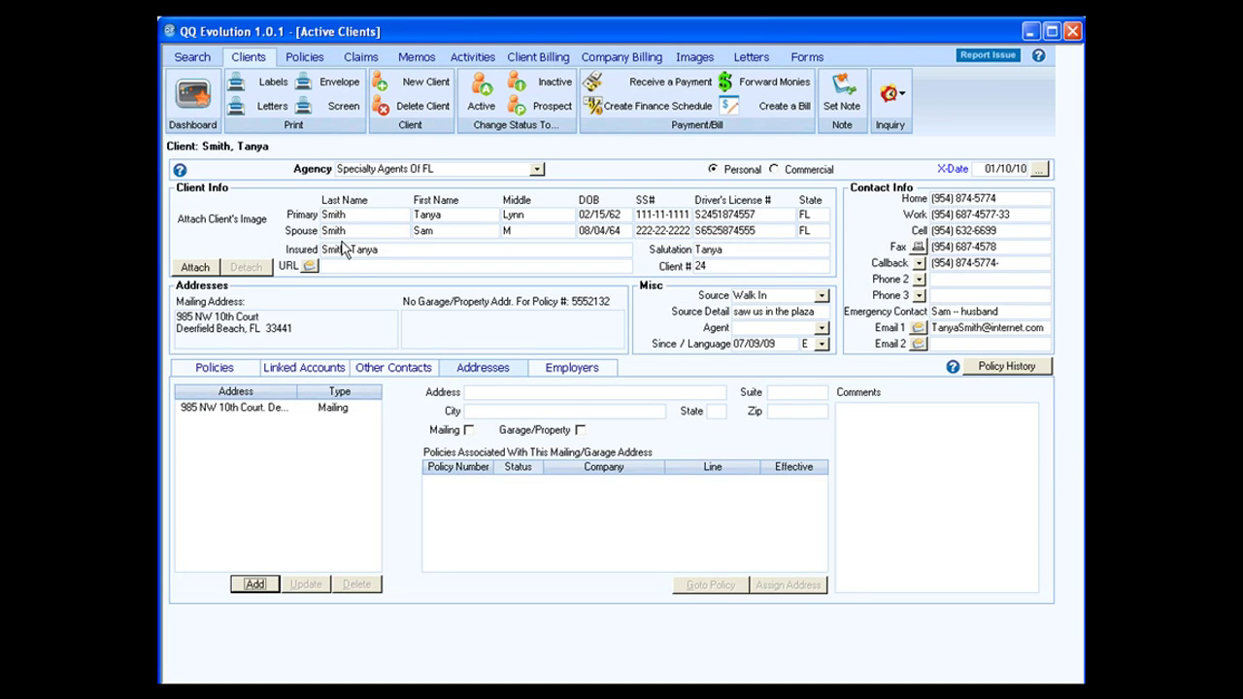
click(192, 57)
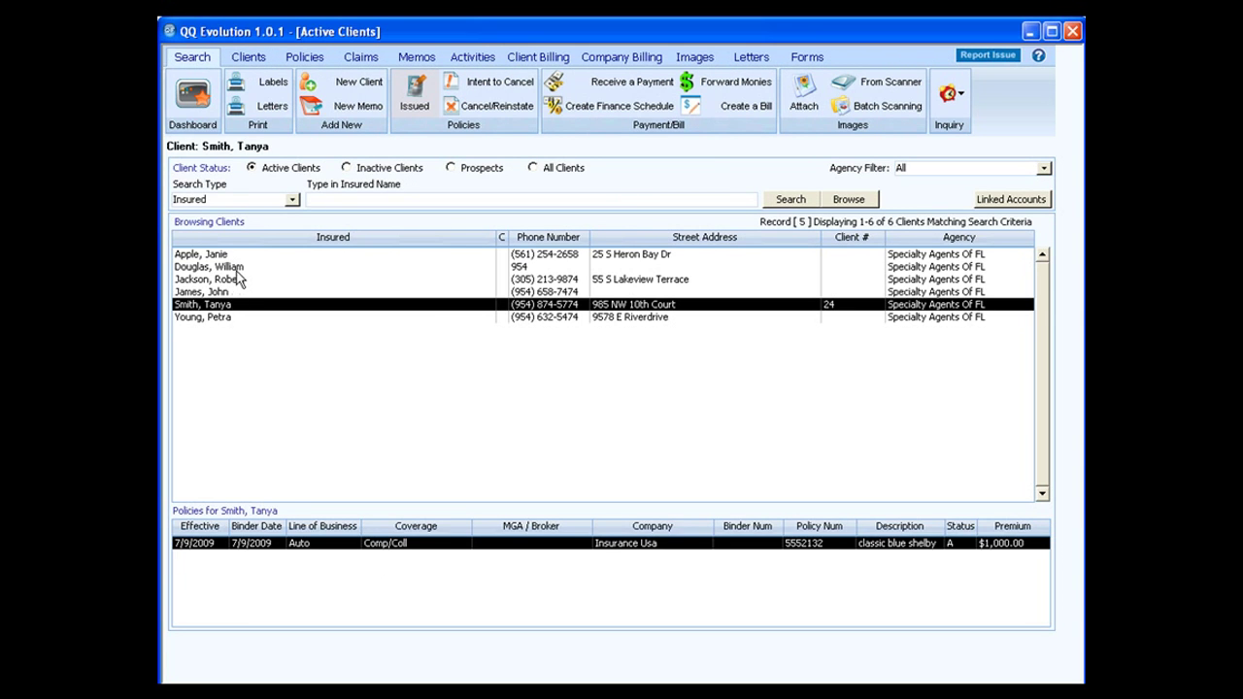
click(234, 268)
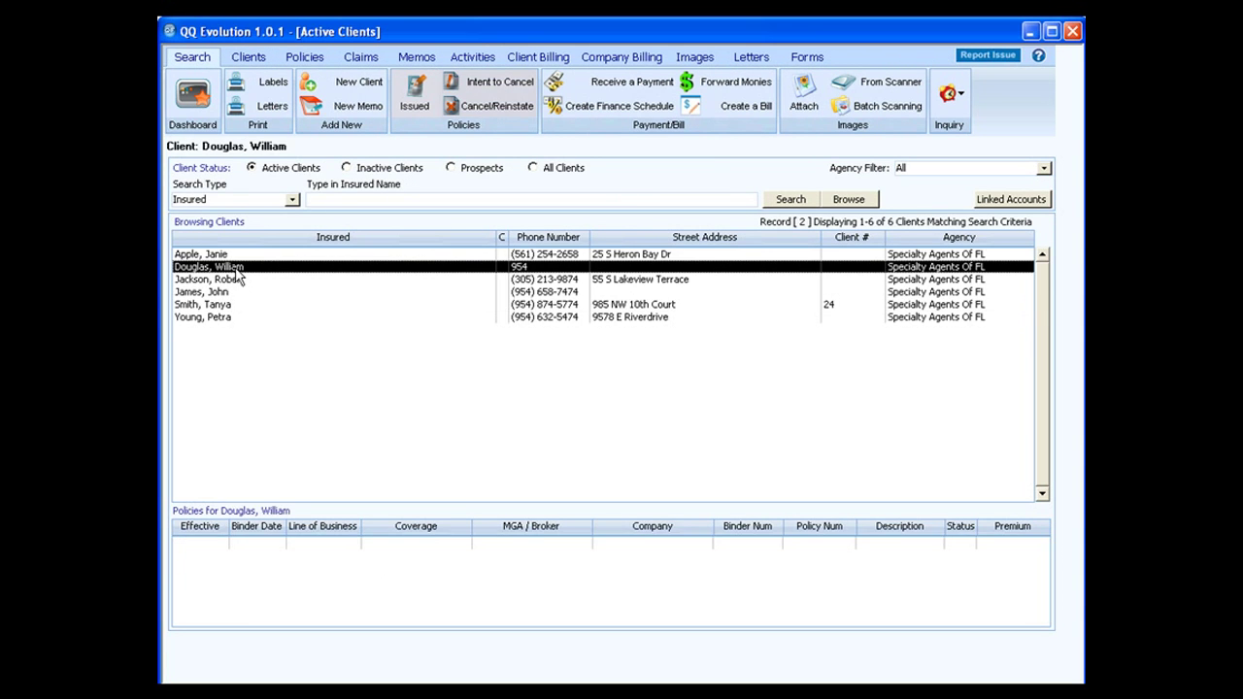
Open the second client's Linked Accounts search, keeping all client types and agency filter ALL.
click(996, 201)
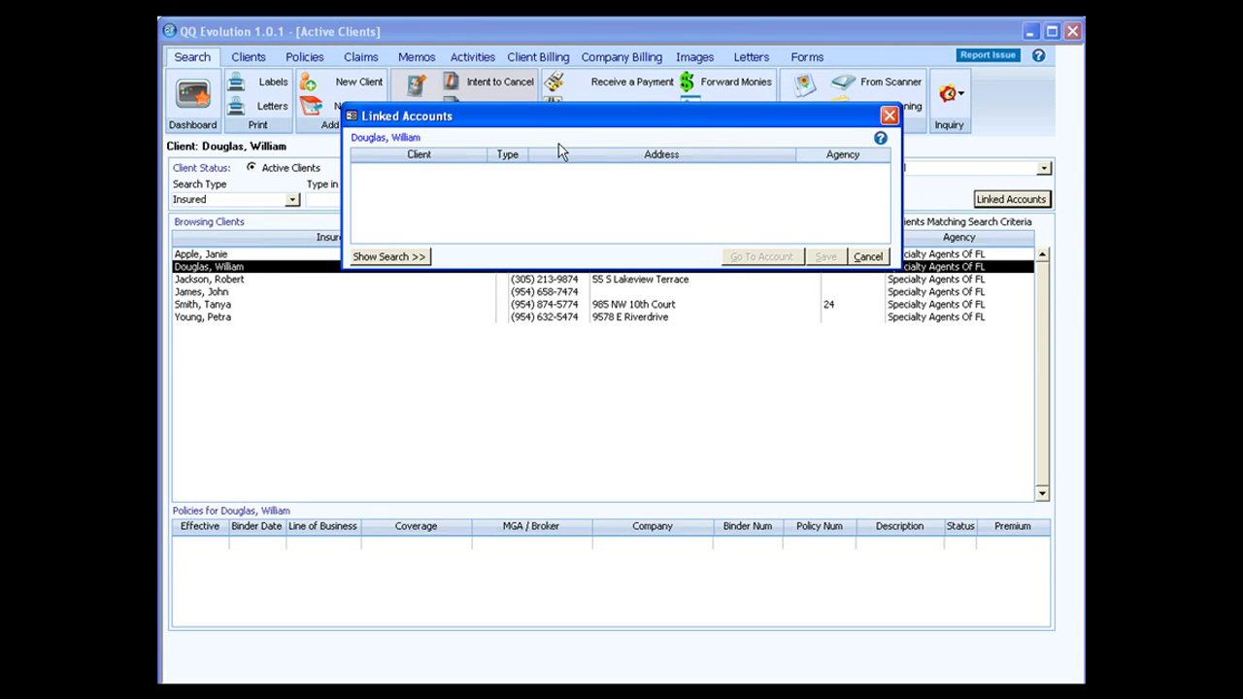
click(389, 257)
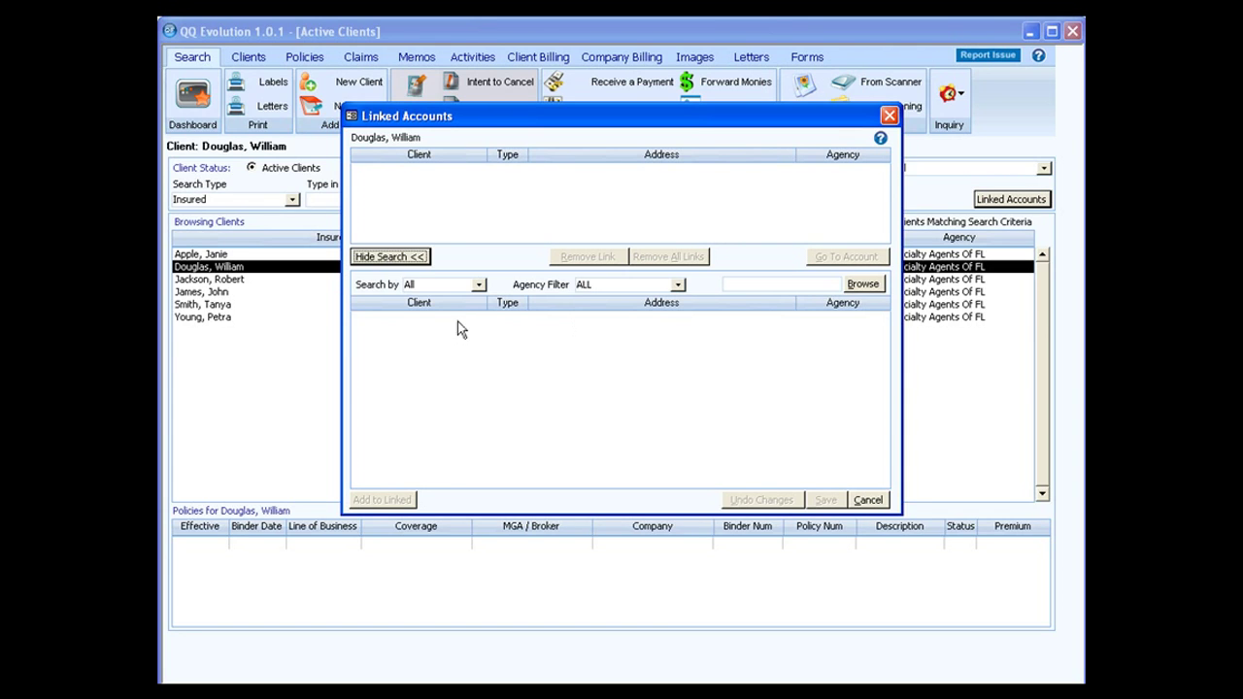
click(479, 285)
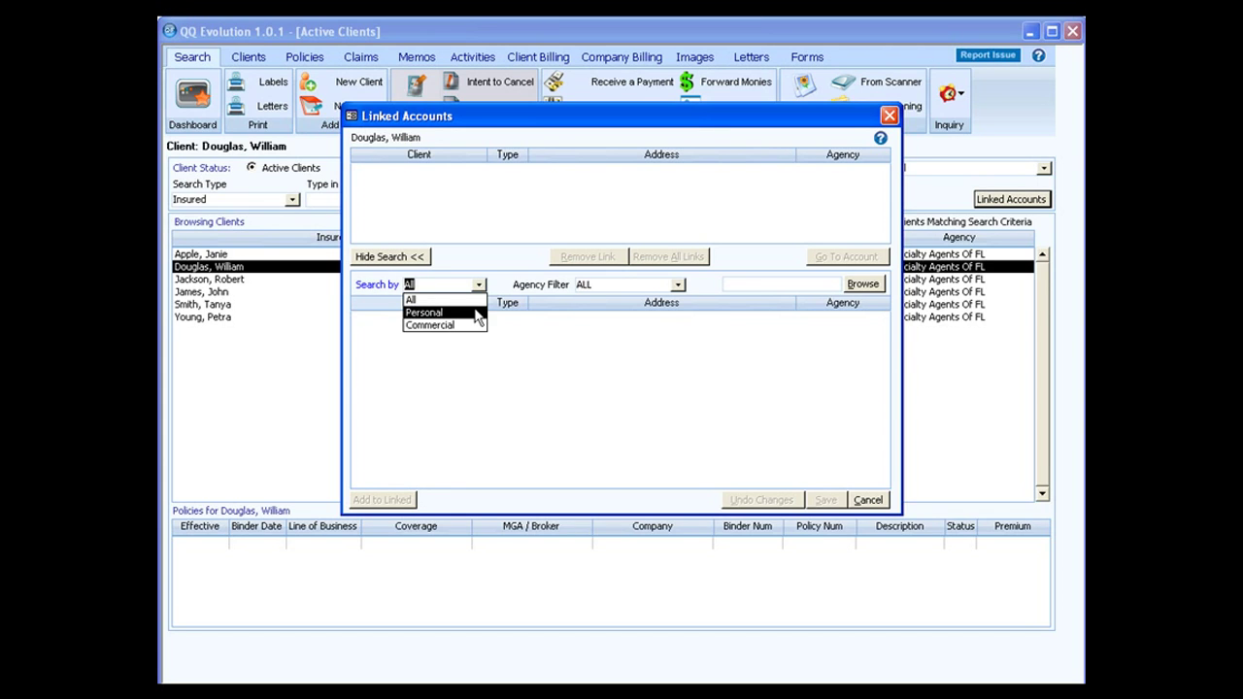
click(646, 361)
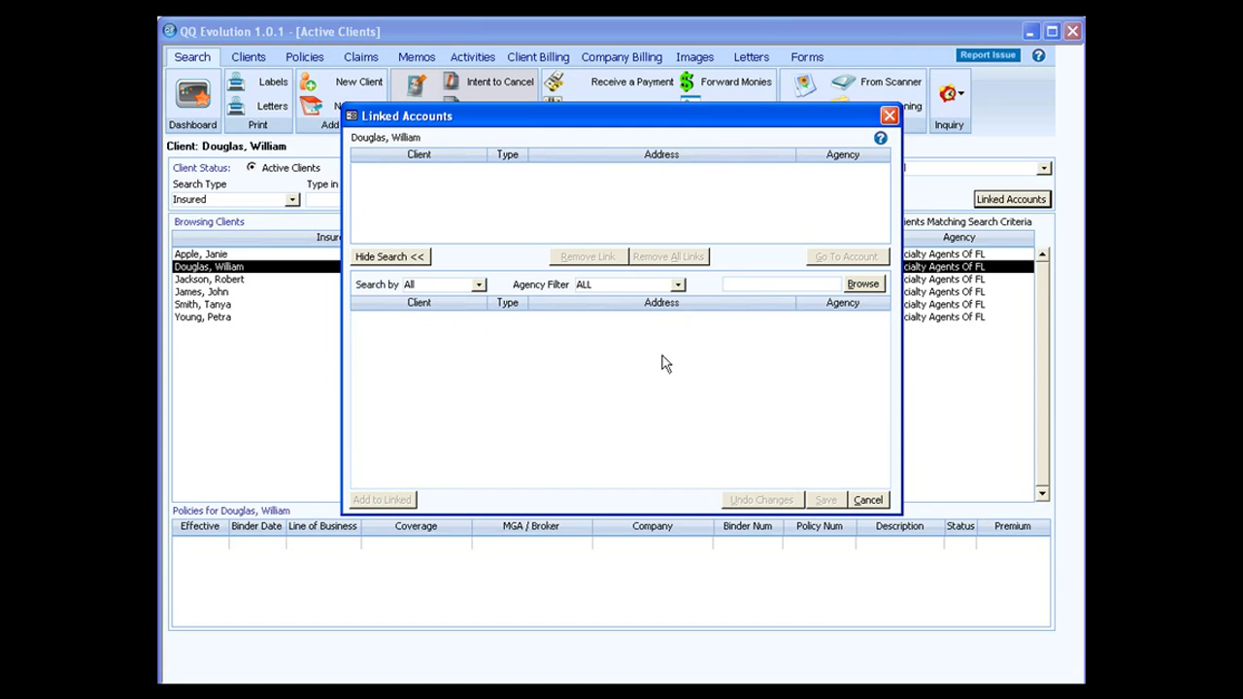
click(677, 285)
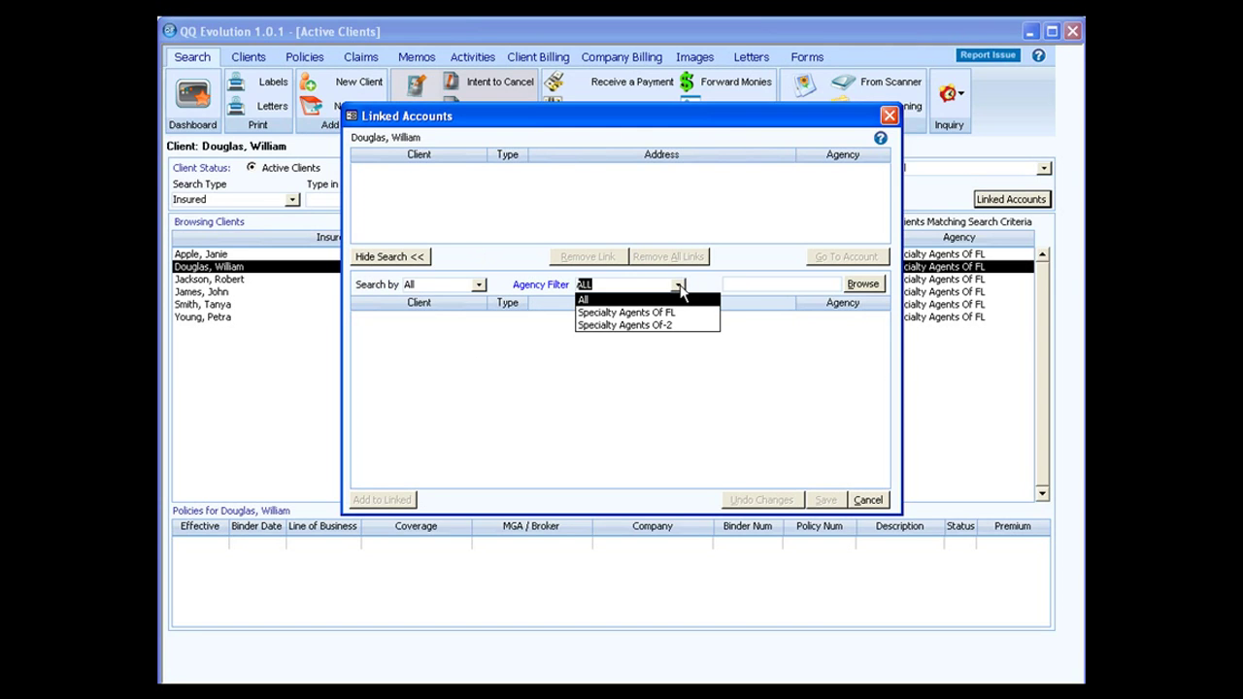
click(678, 286)
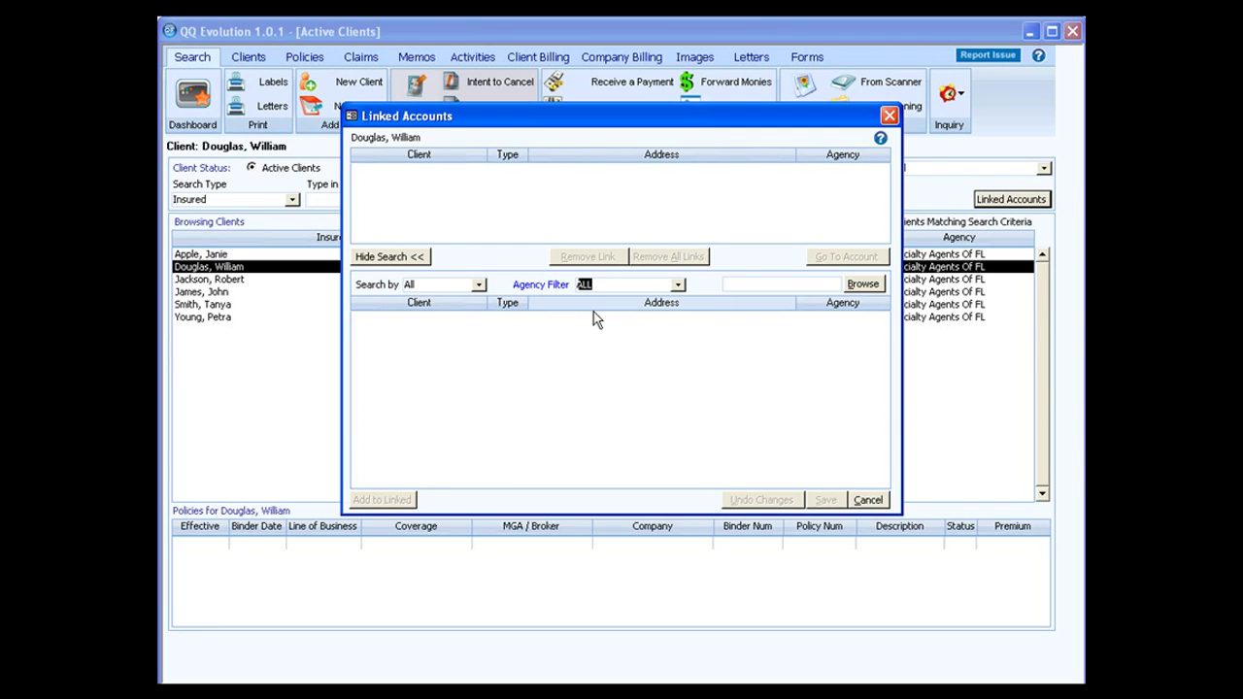
Browse clients available to link, try a 'sm' name search, then browse all again.
click(866, 288)
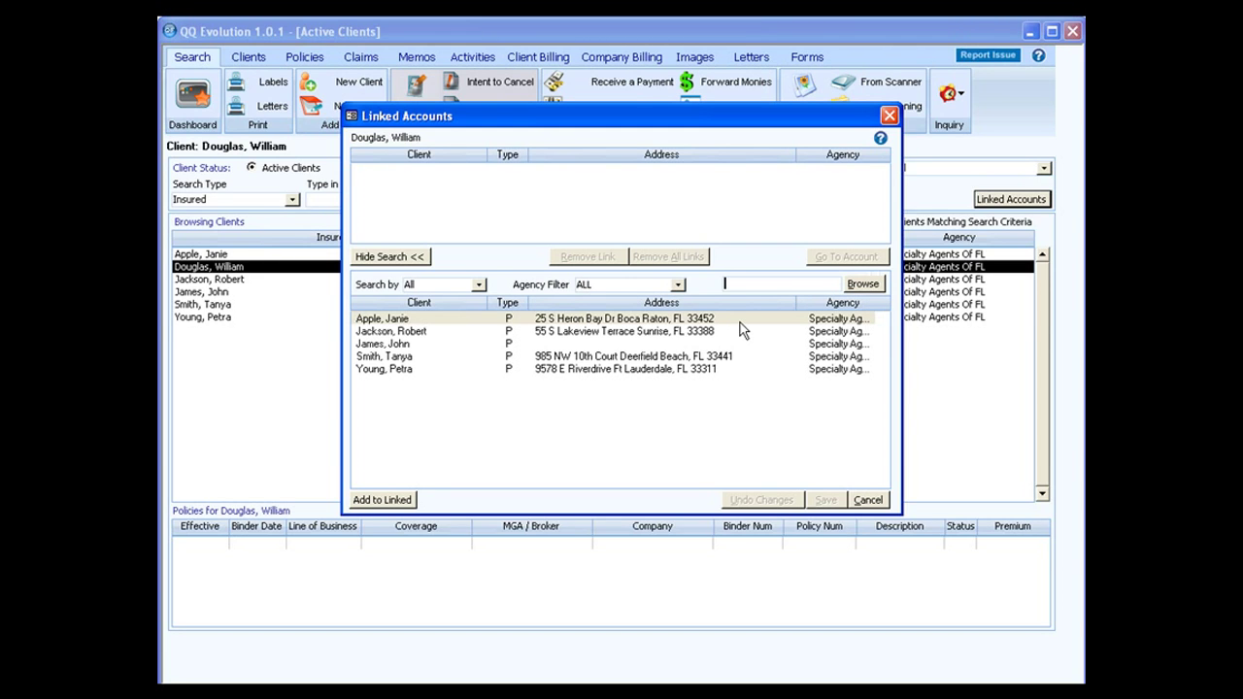
text(sm)
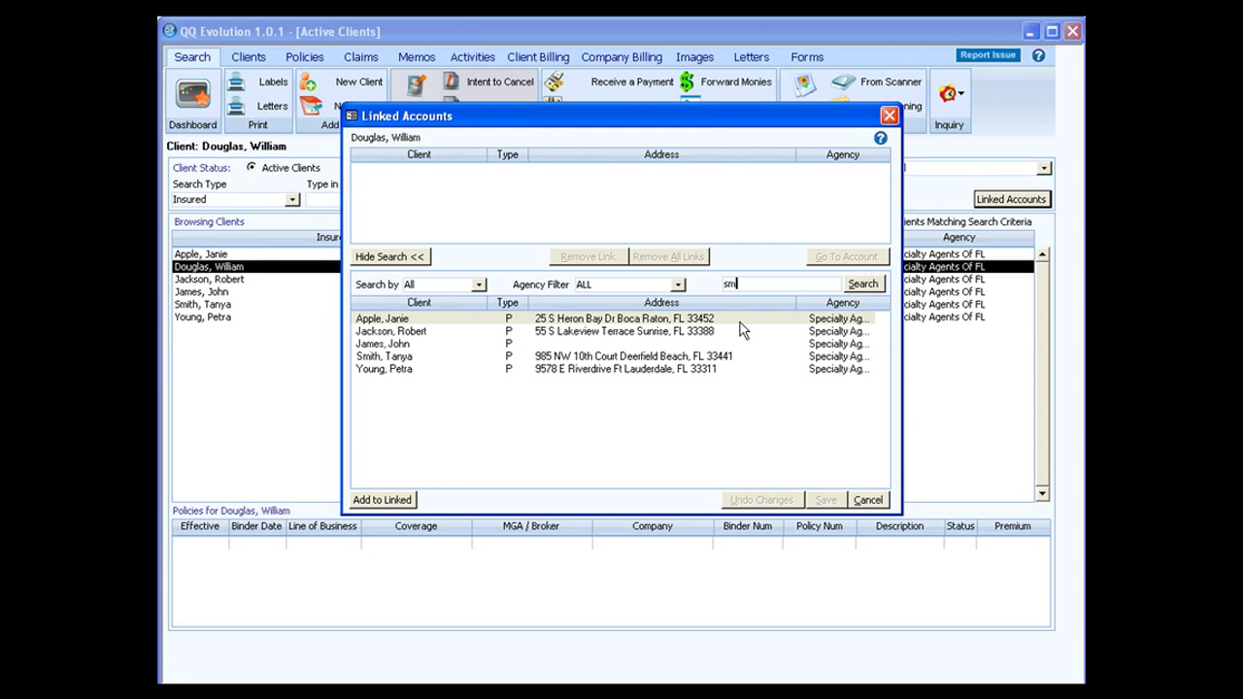
click(864, 286)
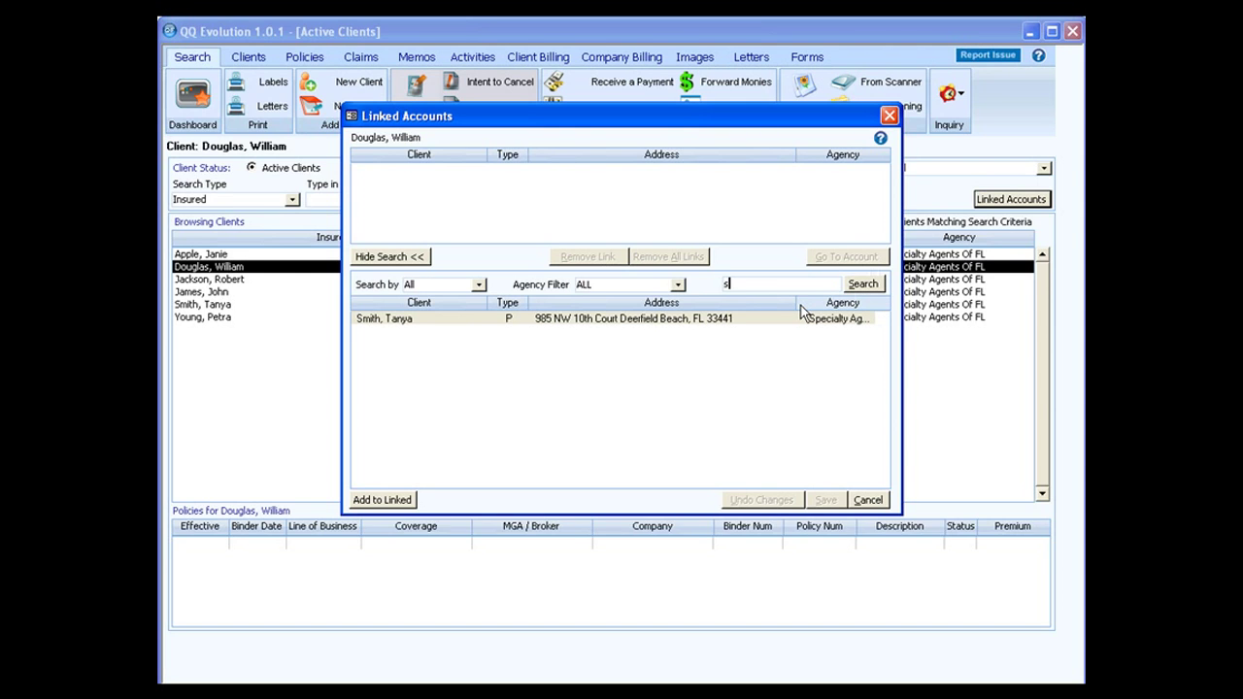
key(BackSpace)
key(BackSpace)
click(877, 288)
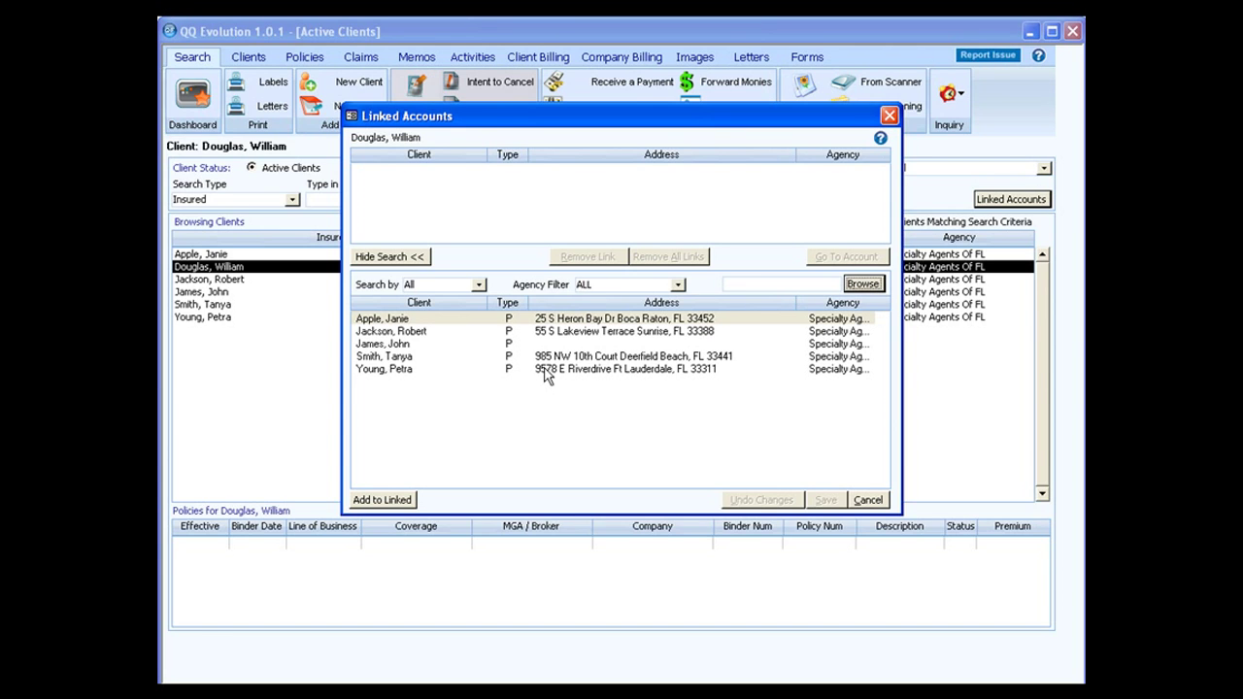
Add the last search result as a linked client, then undo the unsaved link changes.
click(546, 372)
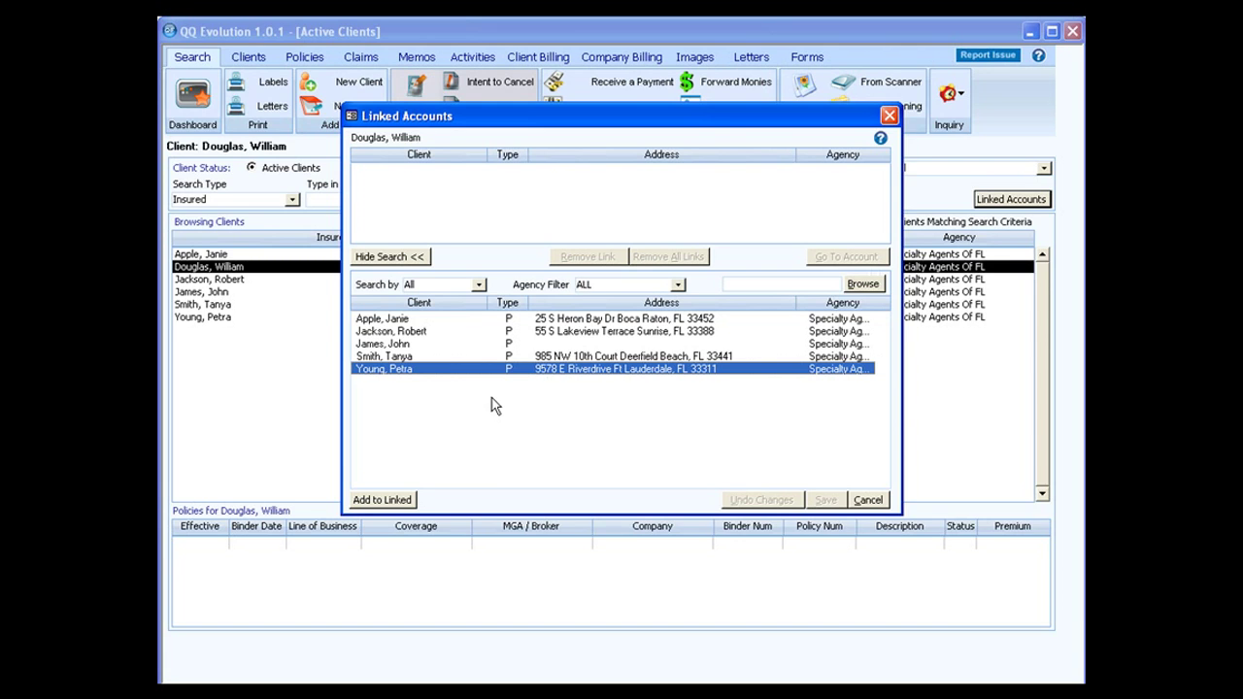
click(397, 501)
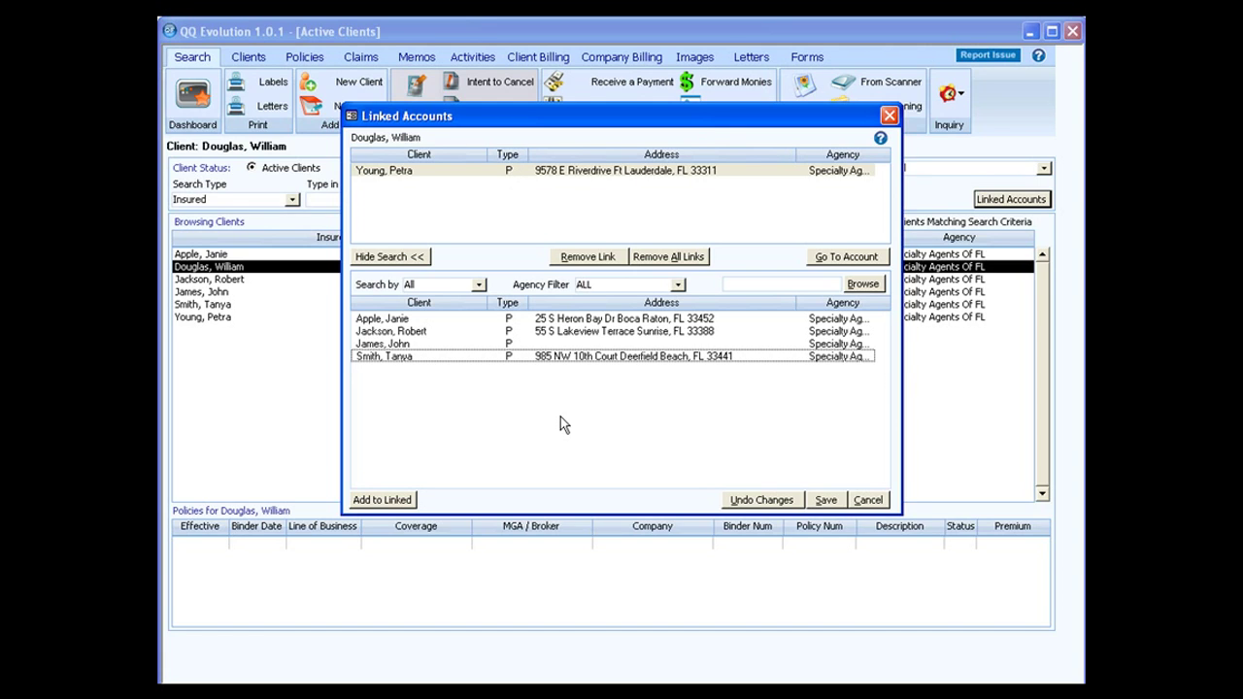
click(555, 332)
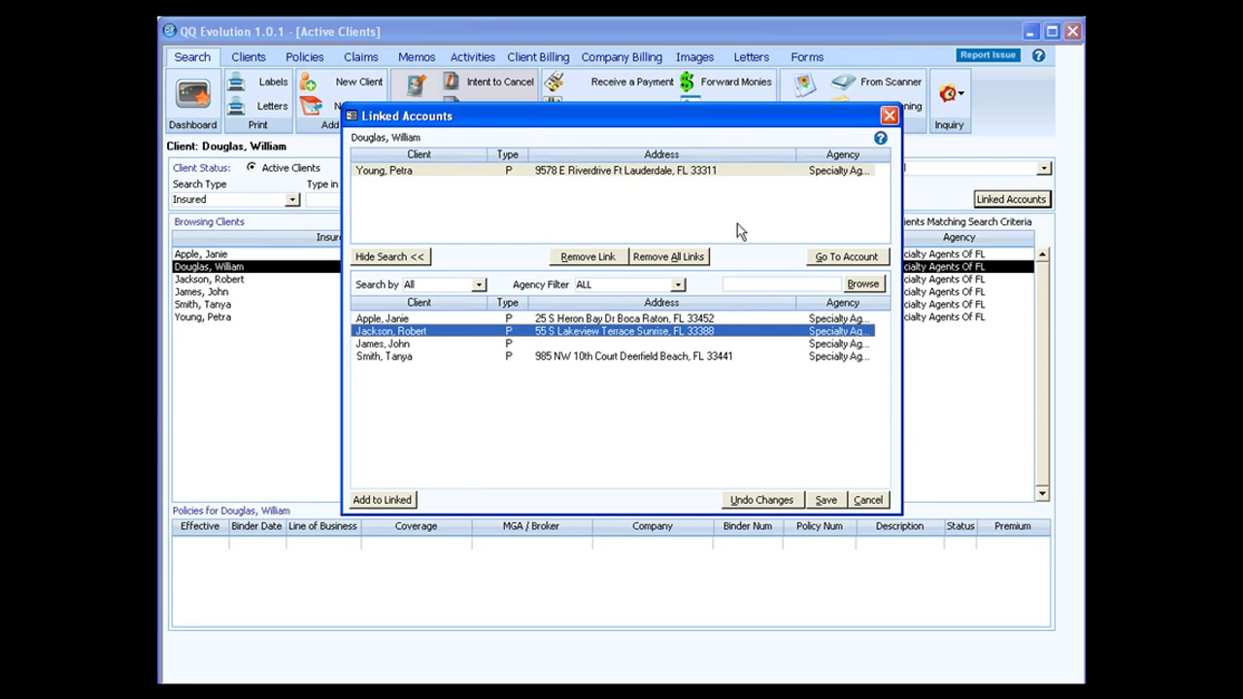
click(735, 170)
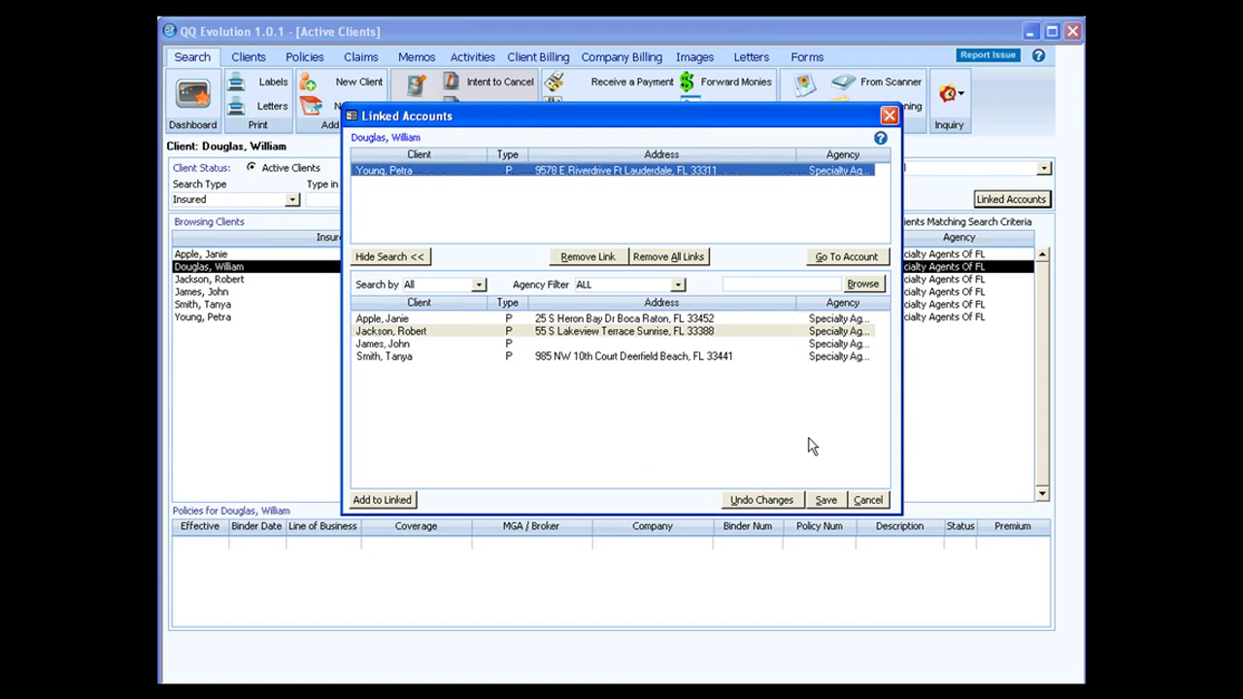
click(763, 498)
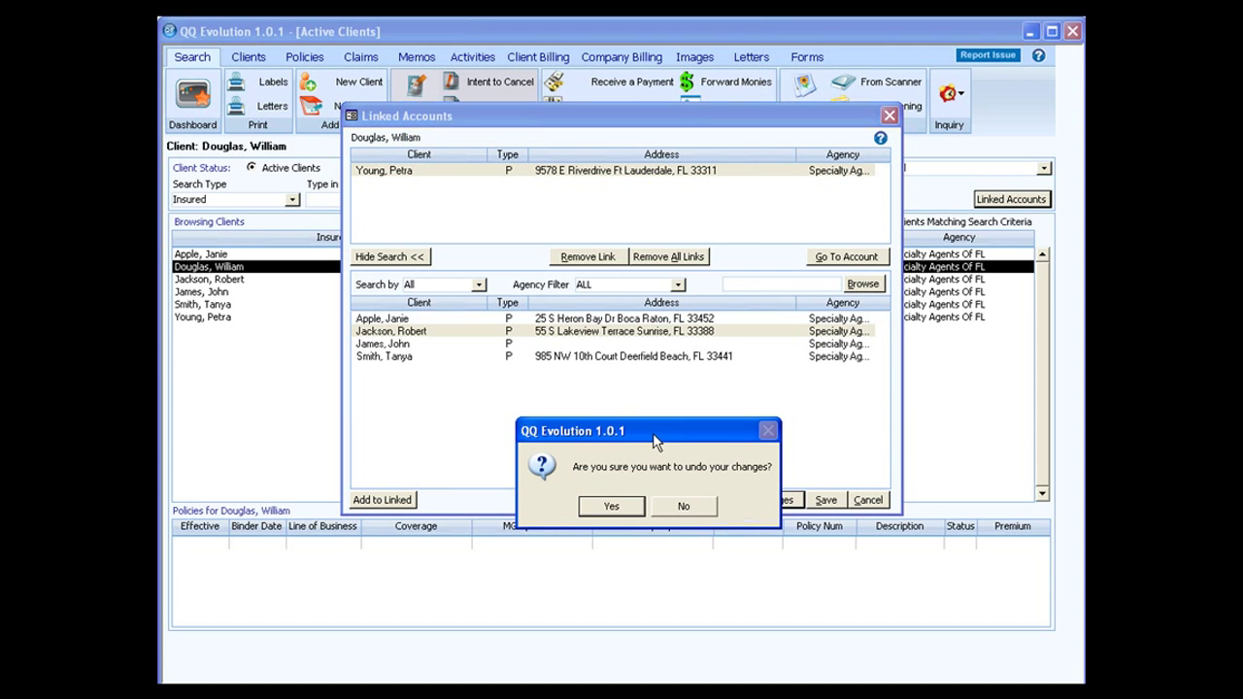
click(612, 501)
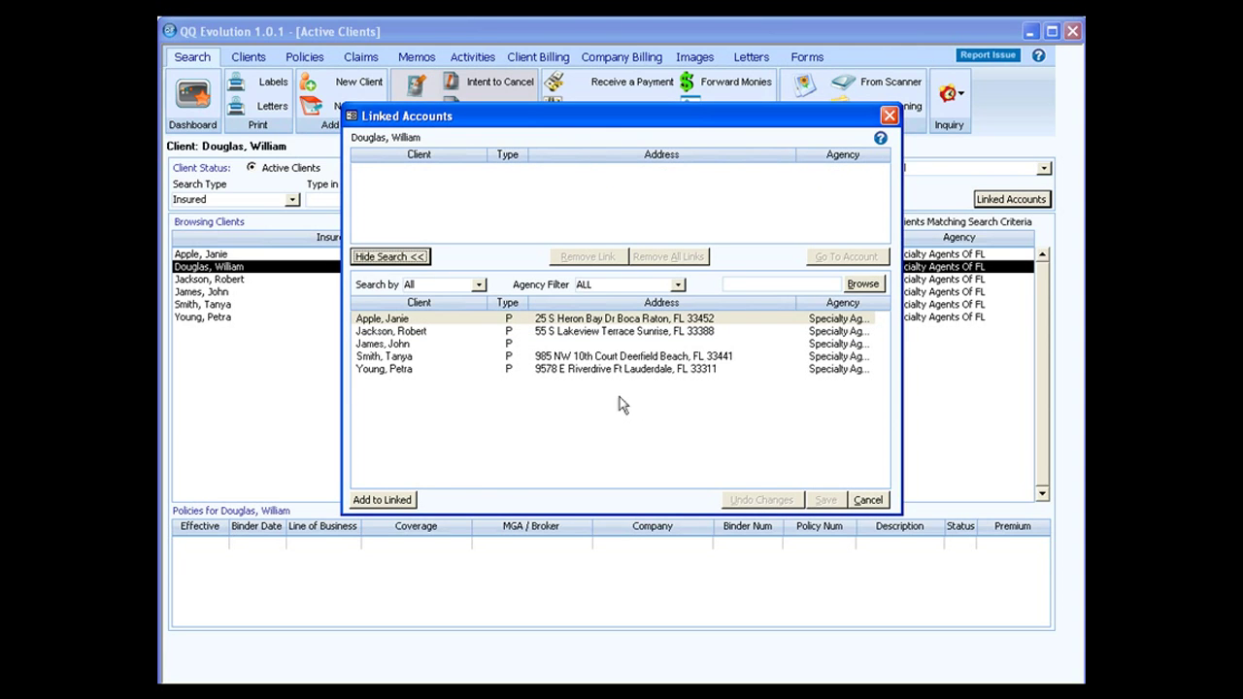
Re-add the last client as a linked account and save the link.
click(623, 367)
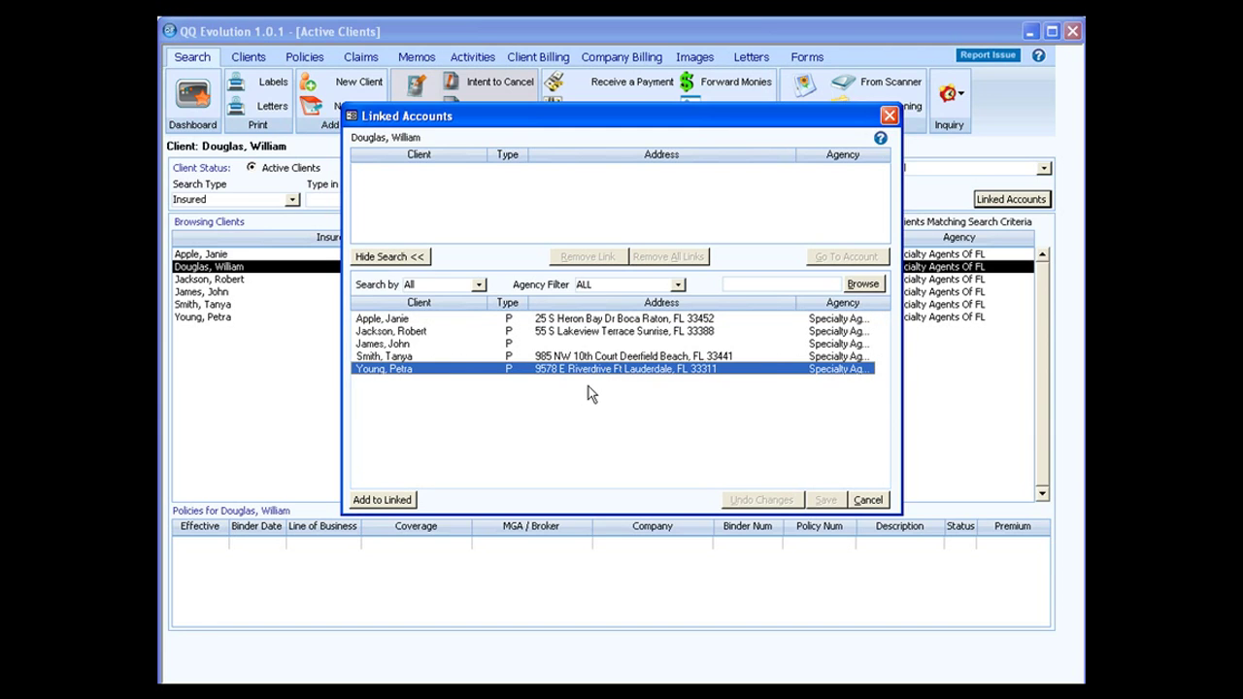
click(408, 501)
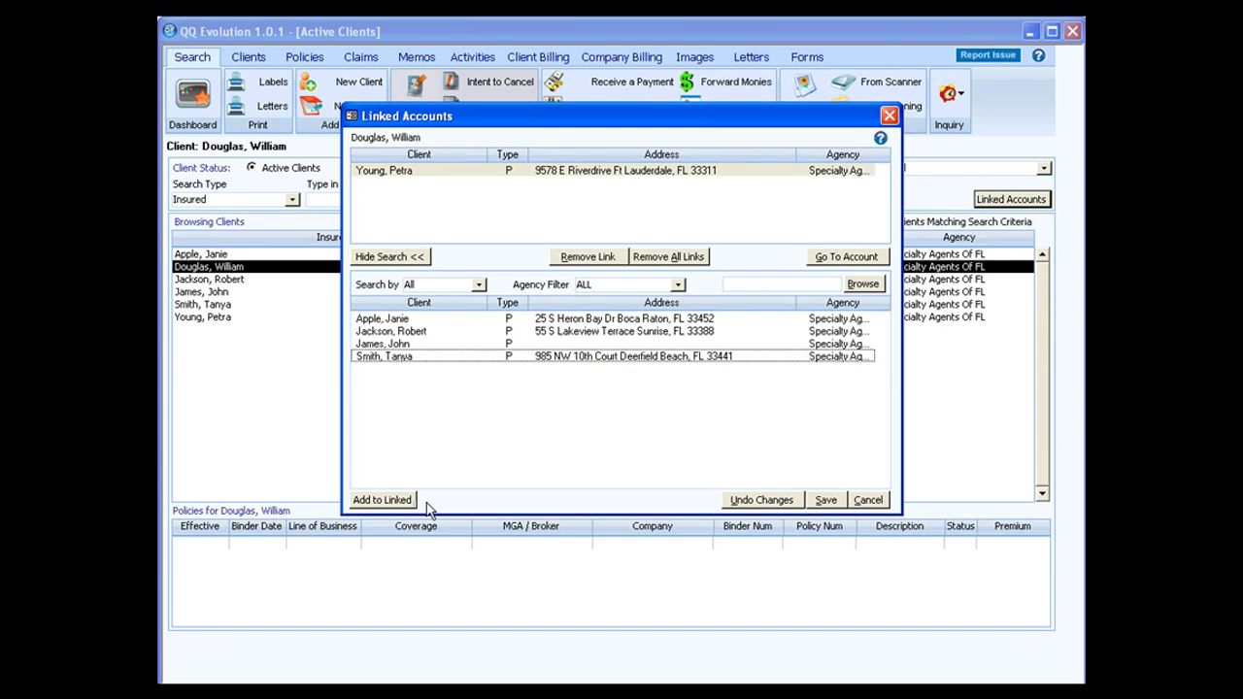
click(823, 500)
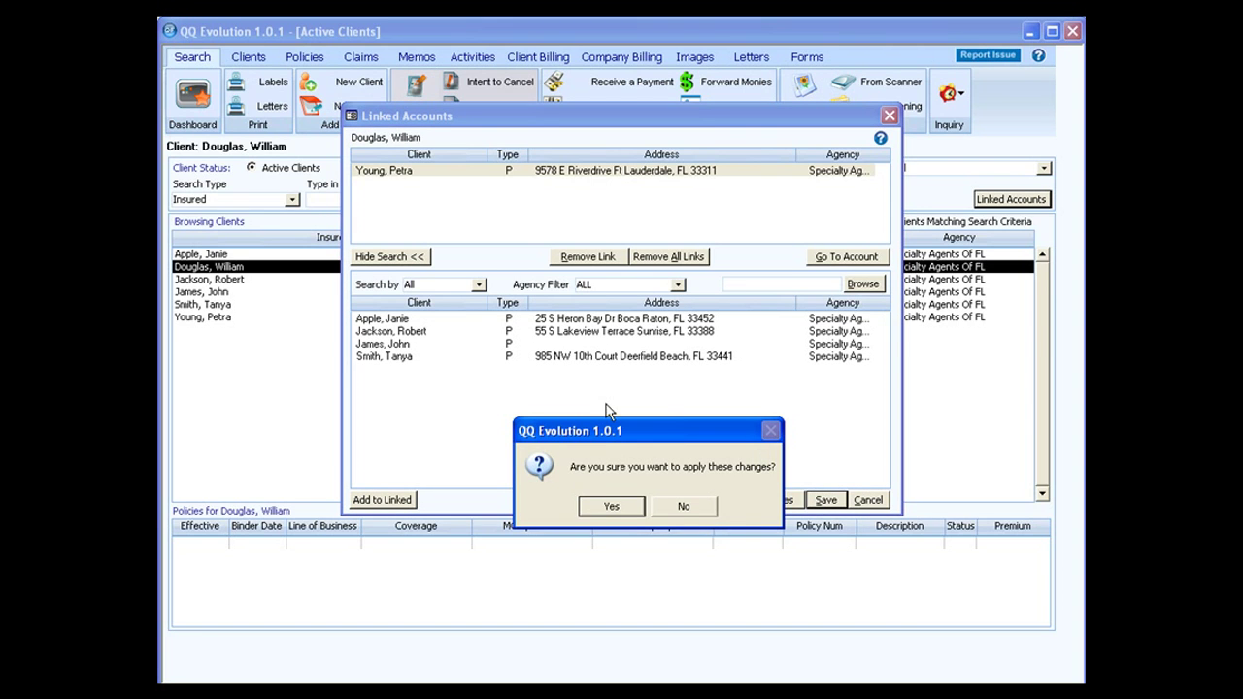
click(611, 506)
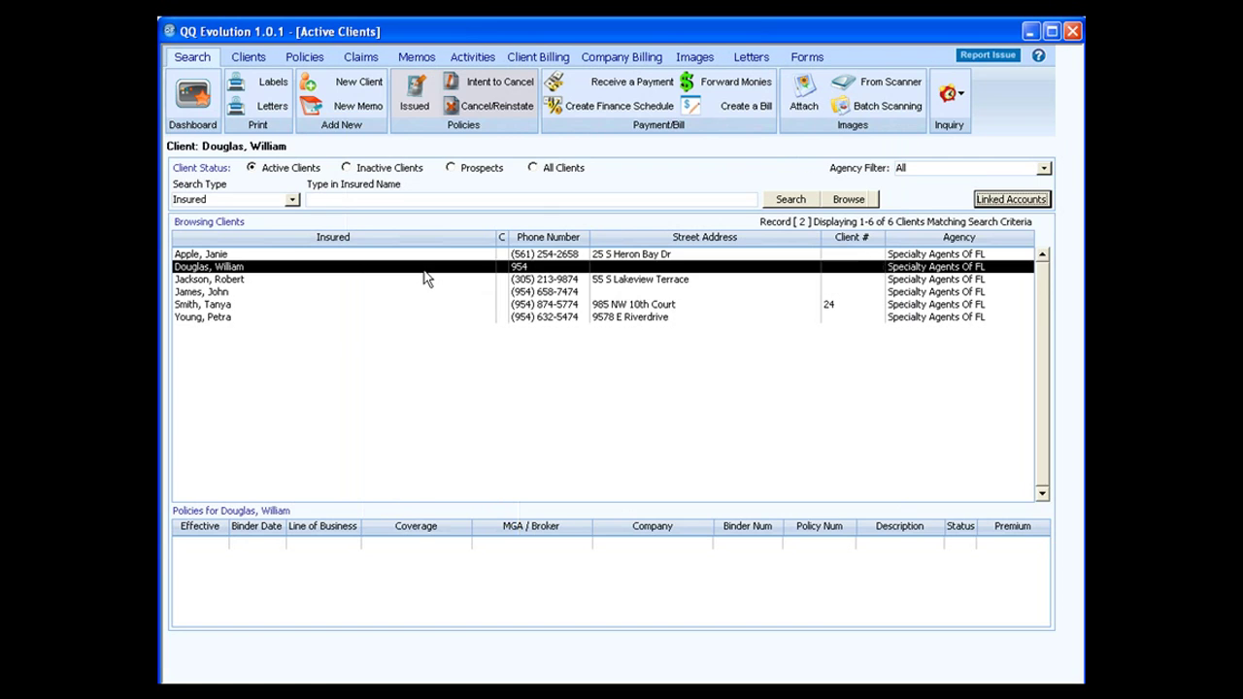
Verify the saved link in Linked Accounts, then open the Select Letter list of letter templates.
click(1011, 199)
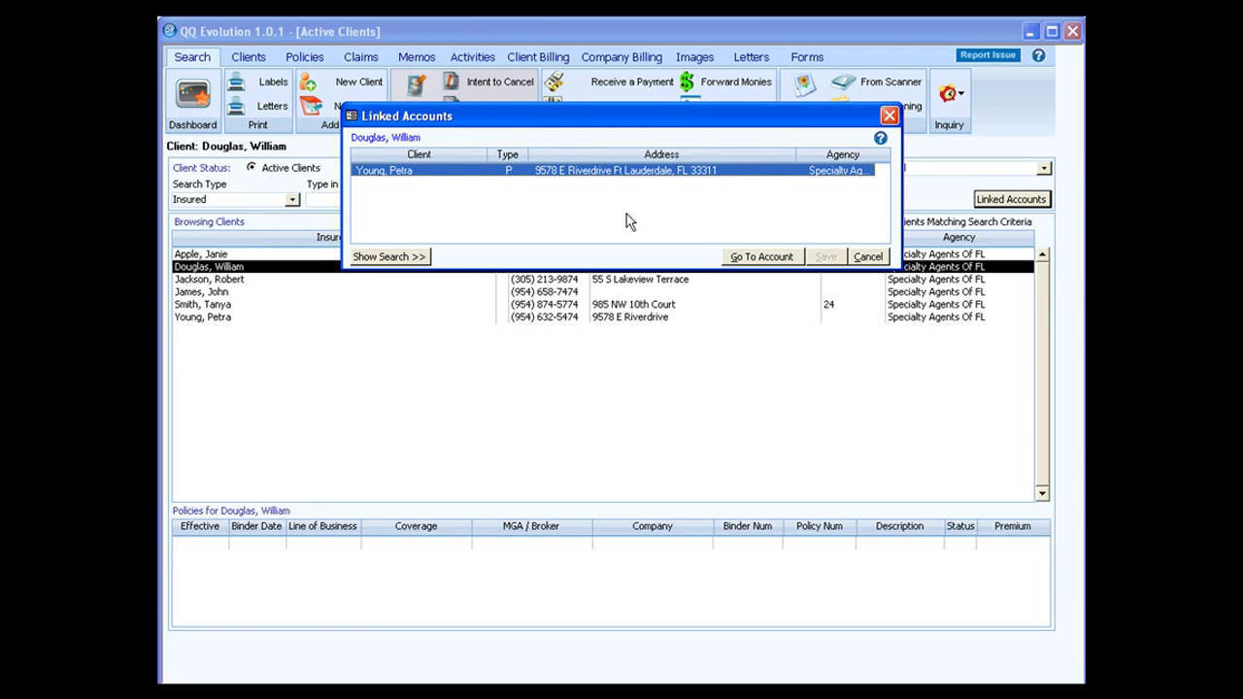
click(867, 256)
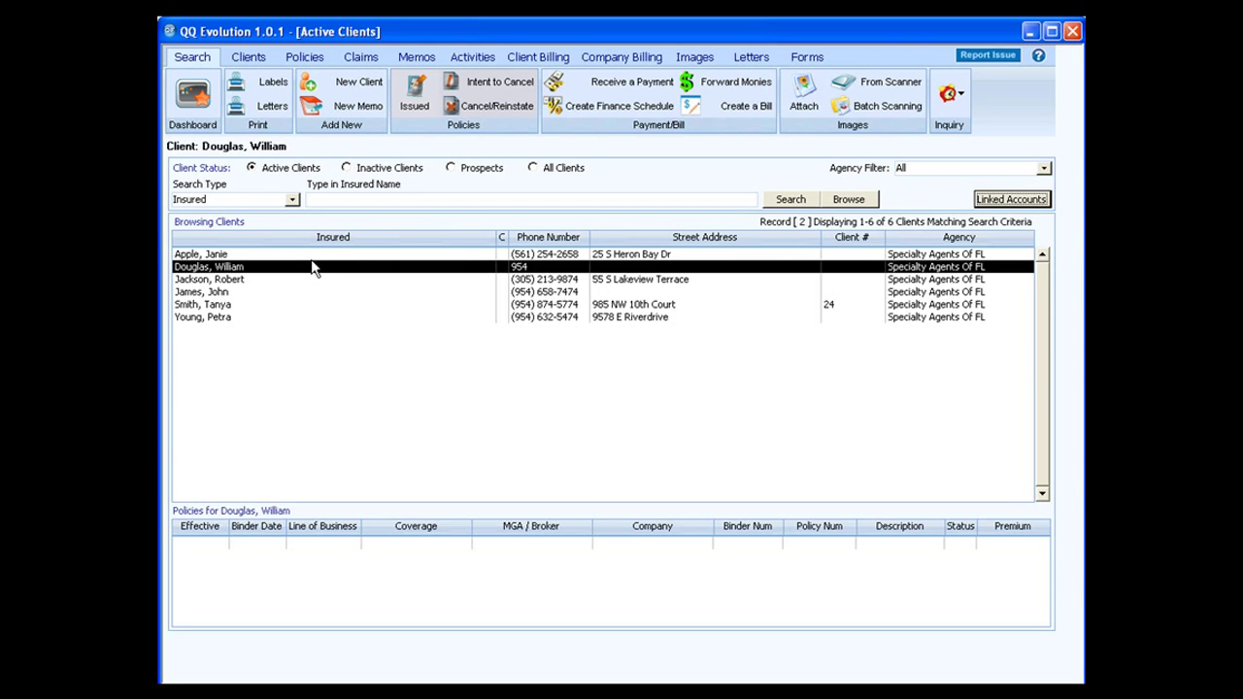
click(272, 108)
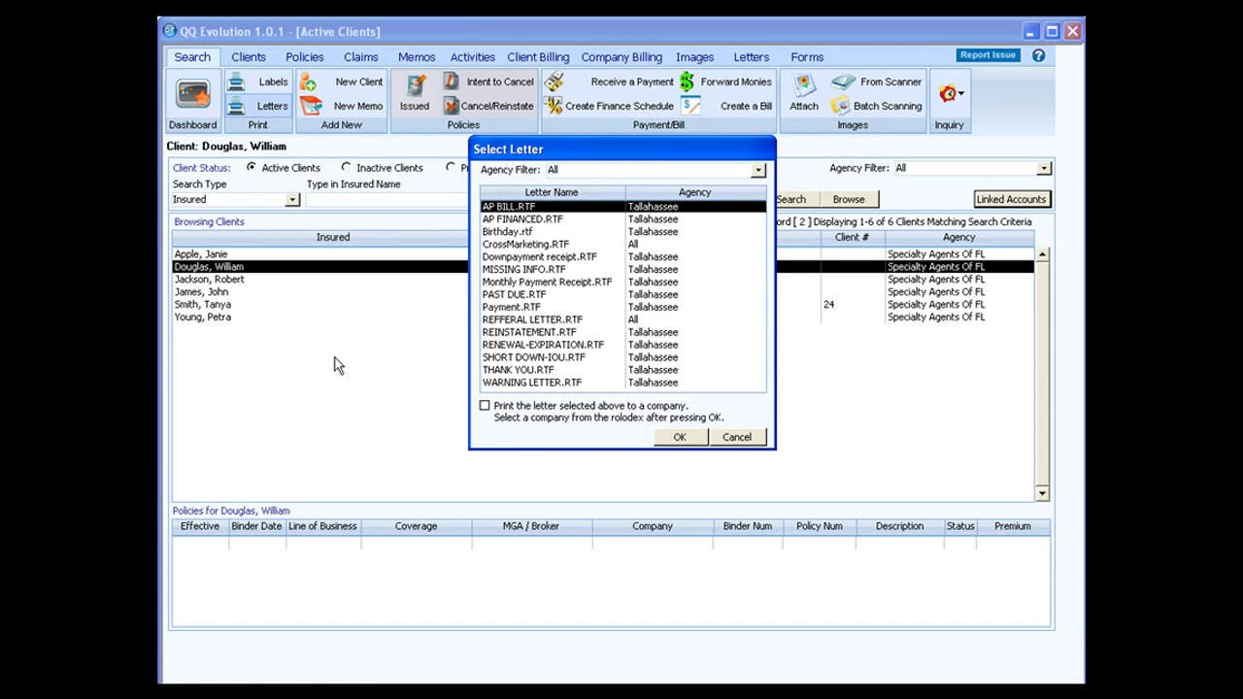
click(505, 233)
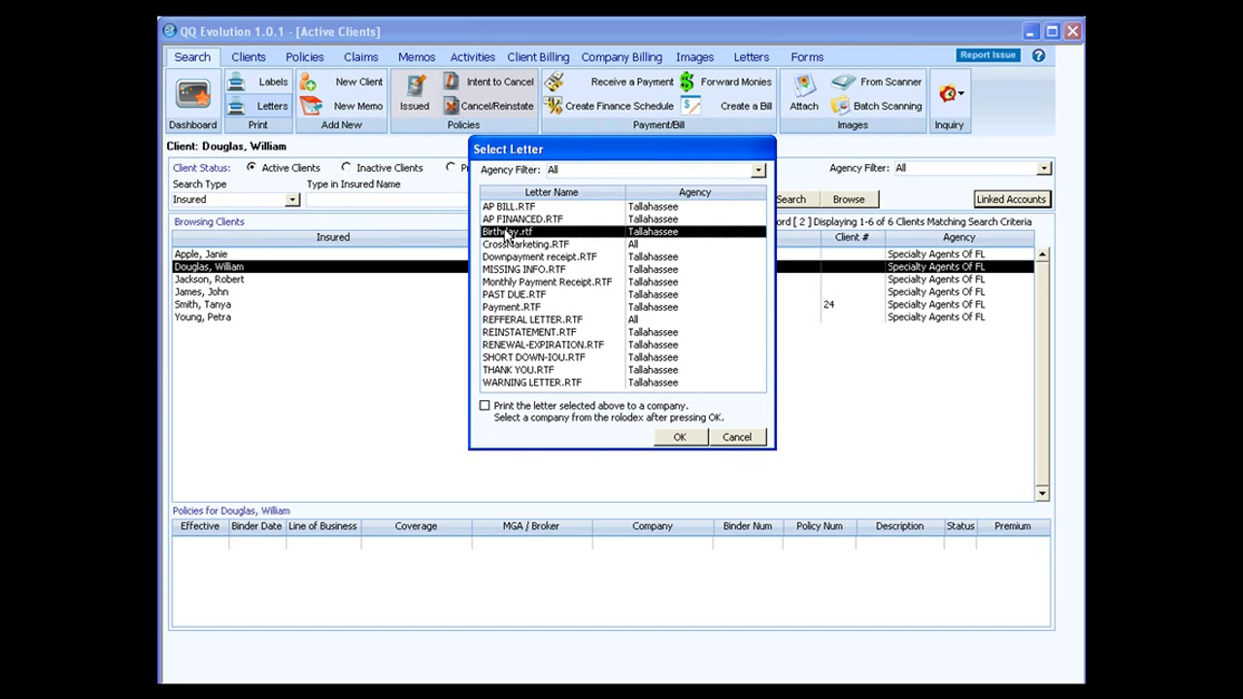
click(682, 437)
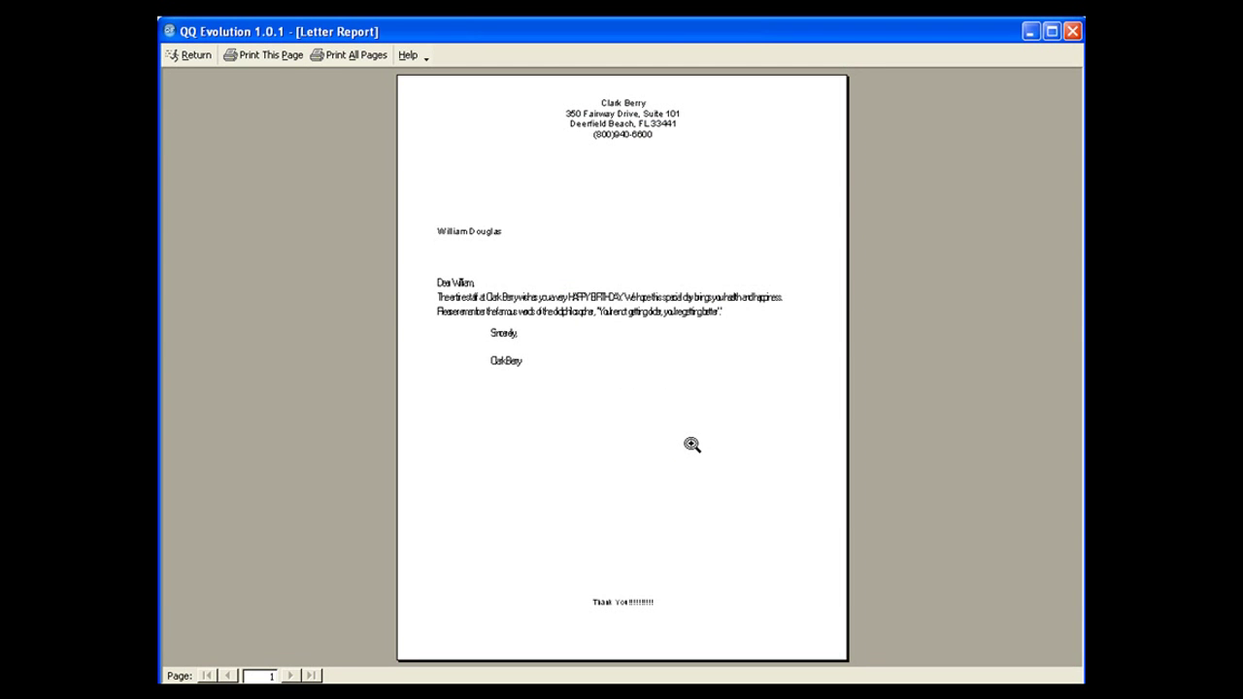
click(564, 265)
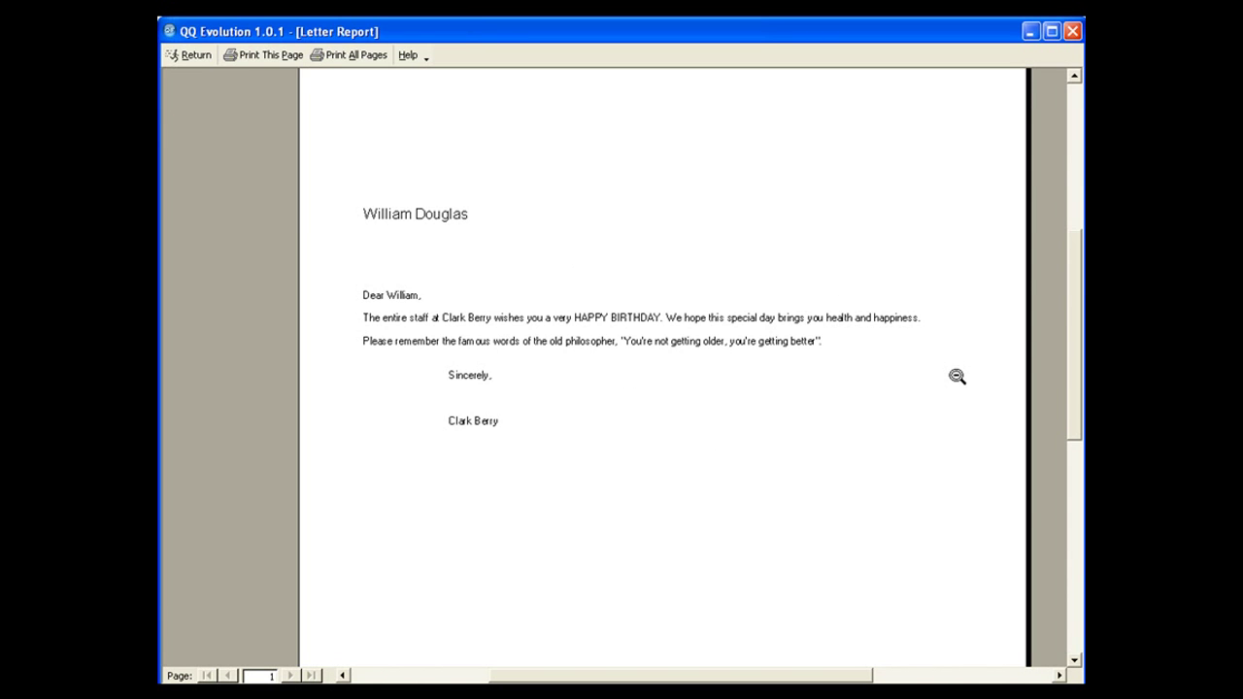
drag(1072, 388, 1063, 335)
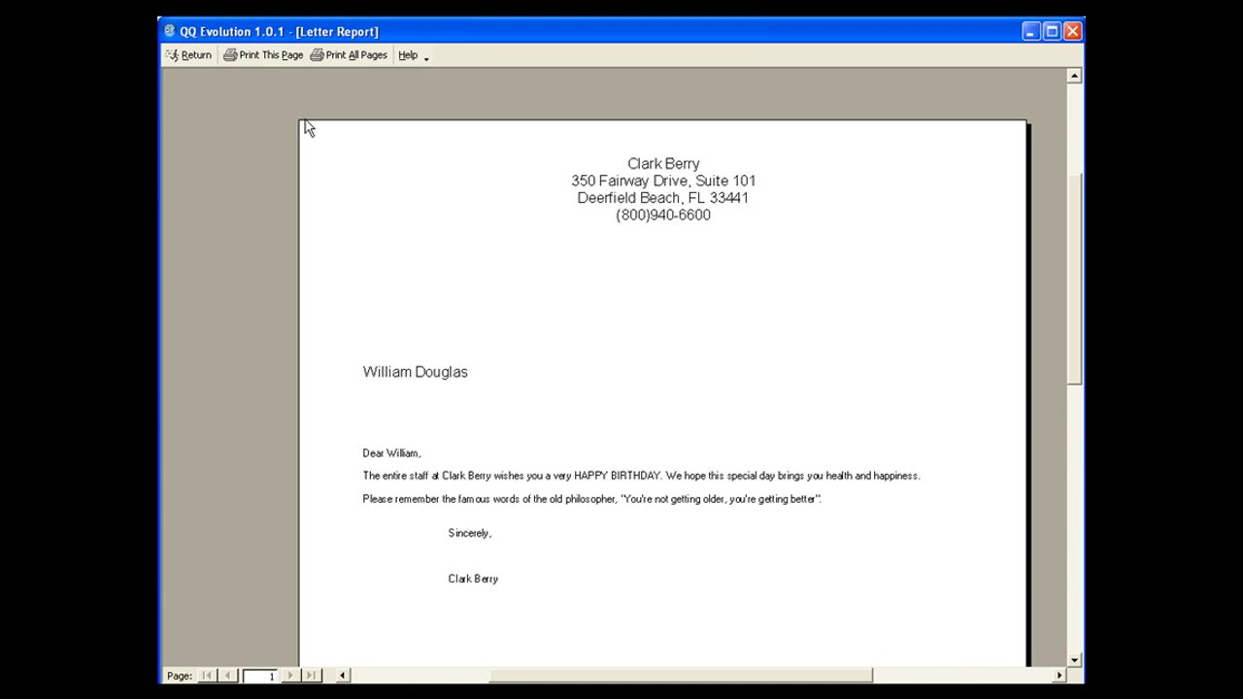
Print the birthday letter page and record its memo under a selected CSR.
click(268, 55)
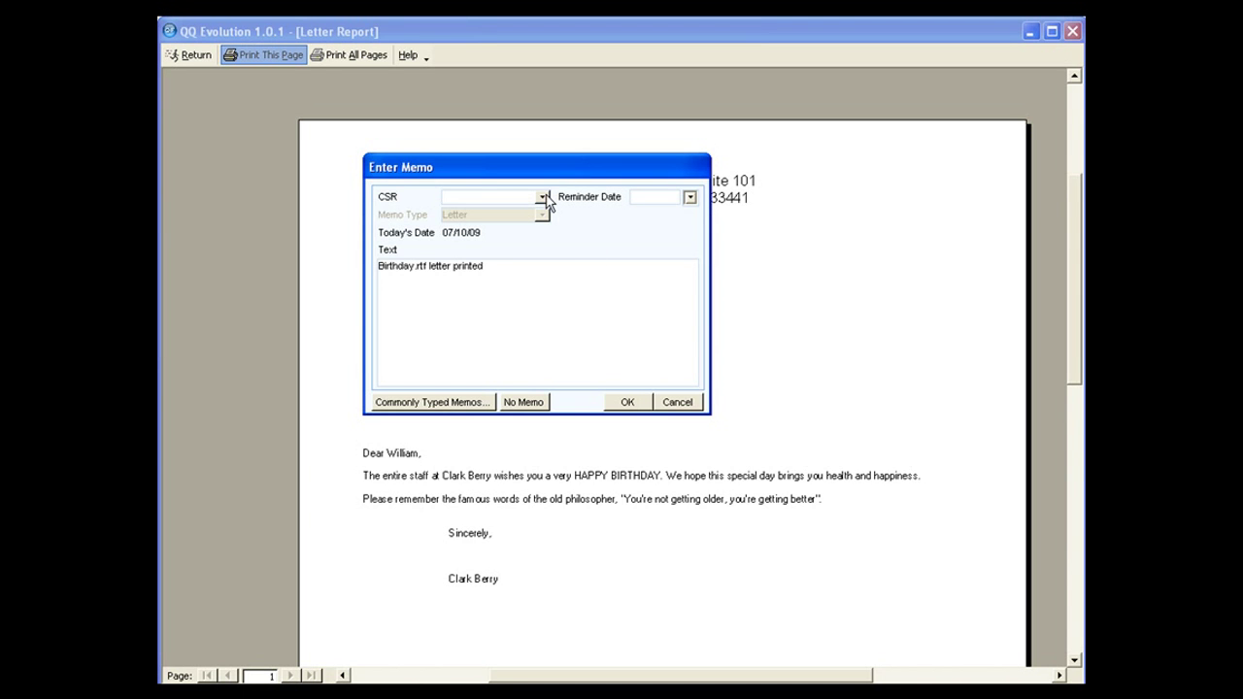
click(543, 197)
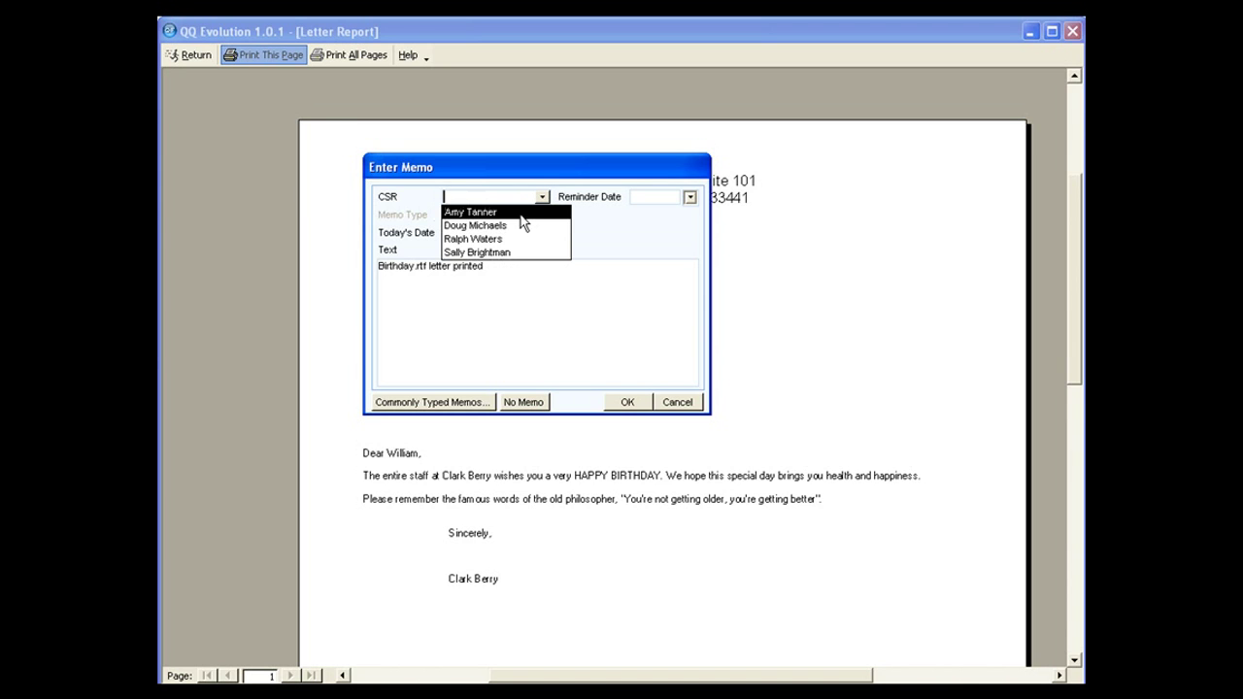
click(524, 229)
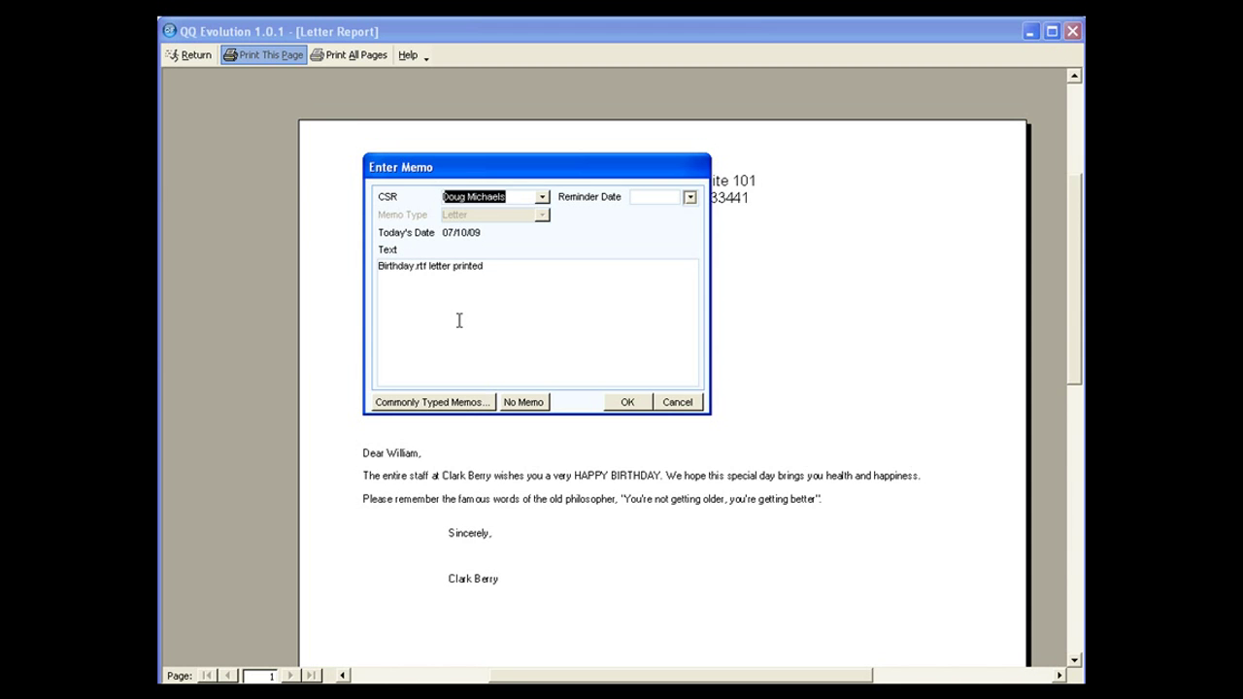
click(612, 402)
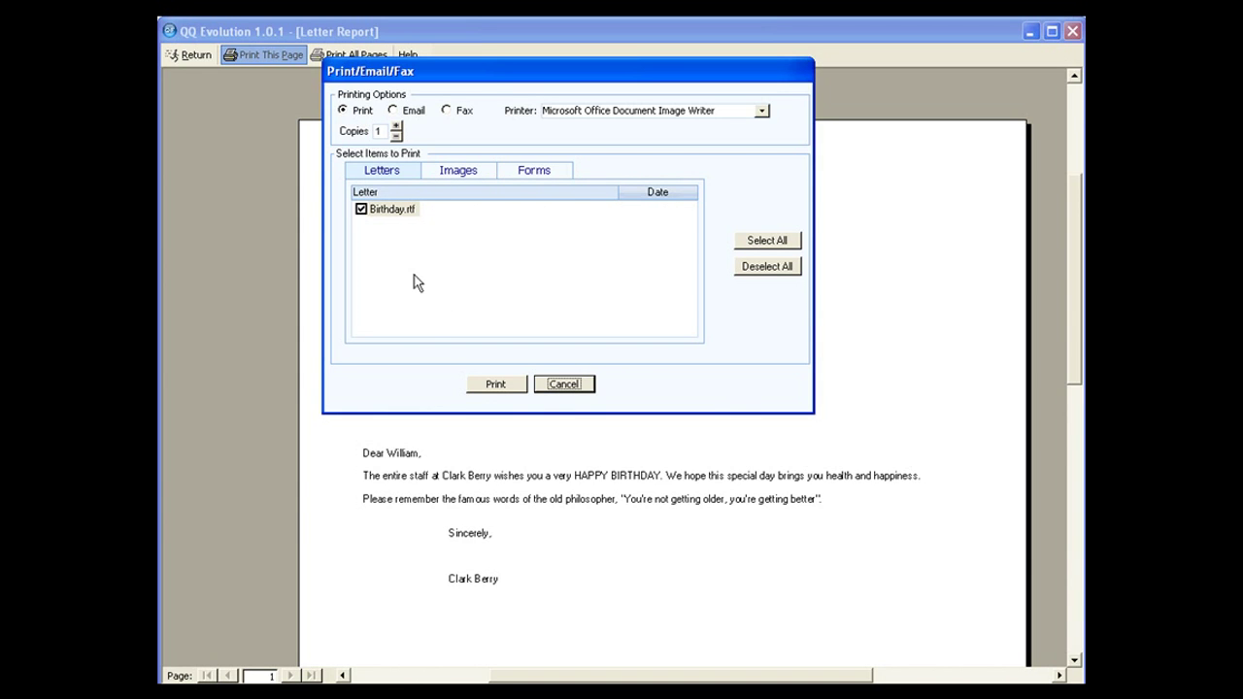
Cancel the Print/Email/Fax dialog to return to the unprinted letter preview.
click(494, 386)
click(551, 386)
click(551, 387)
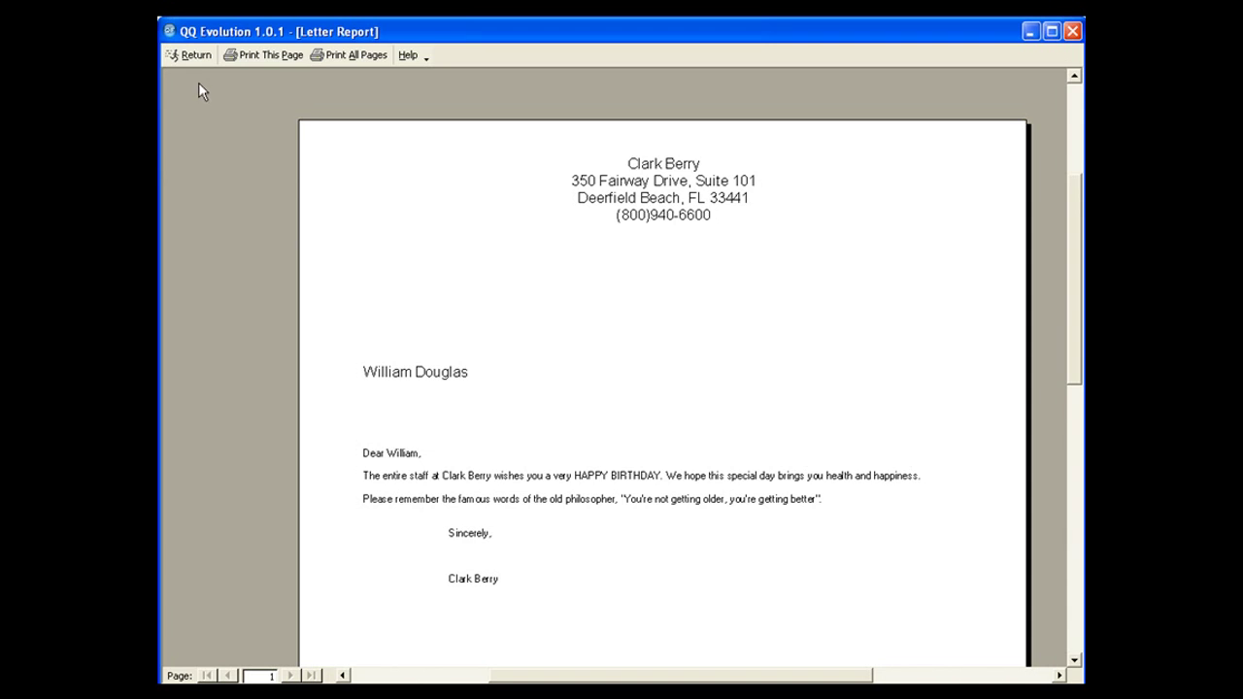
Close the letter preview and answer No to 'Print Later?' so the birthday letter is deleted.
click(194, 55)
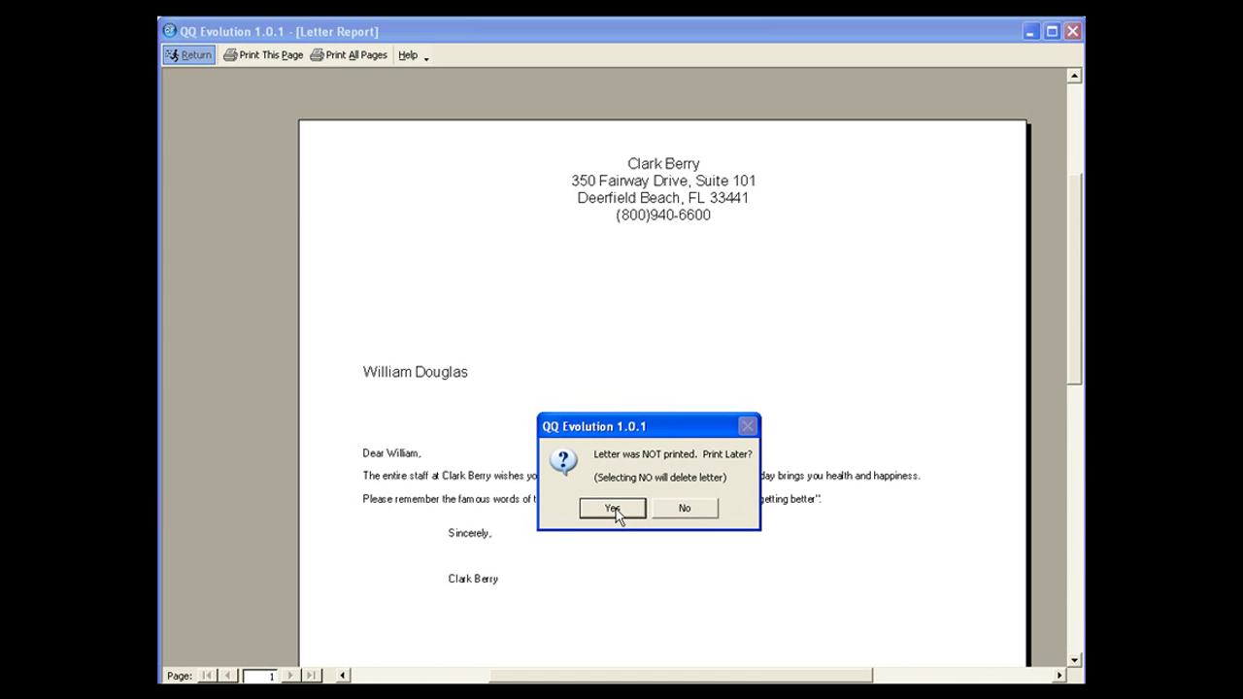
click(684, 508)
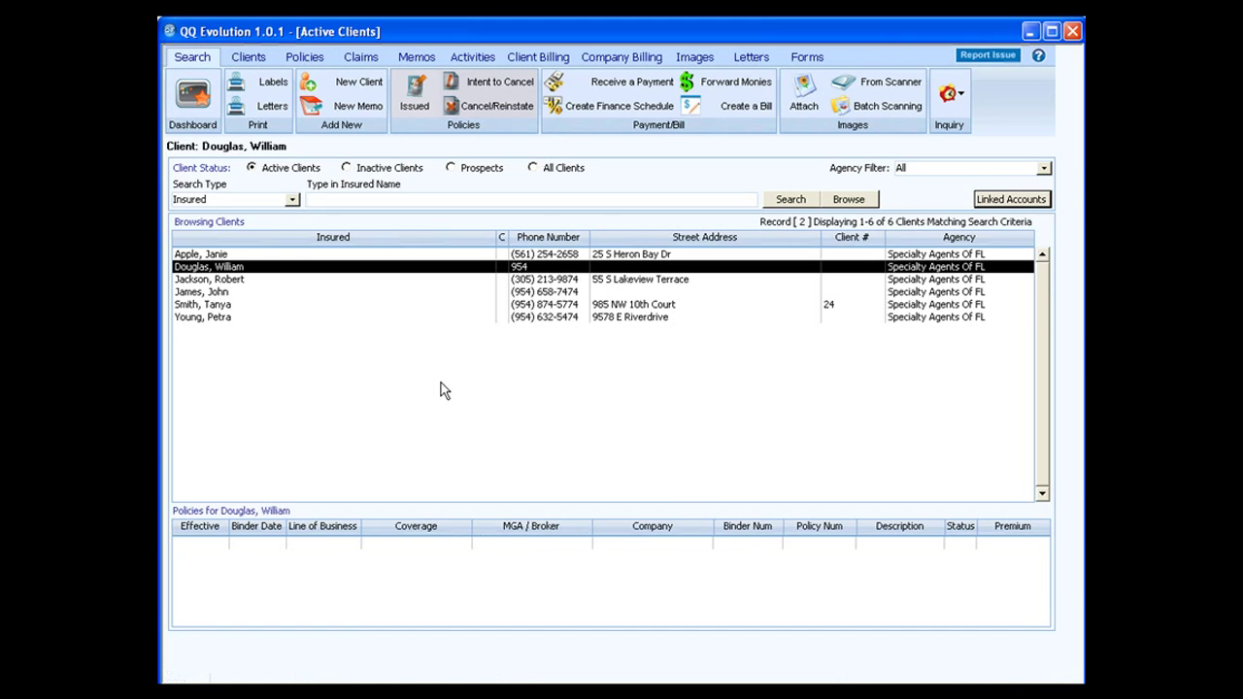
Try Labels on a policy-less client, then open and close label options for the Auto-policy client.
click(271, 84)
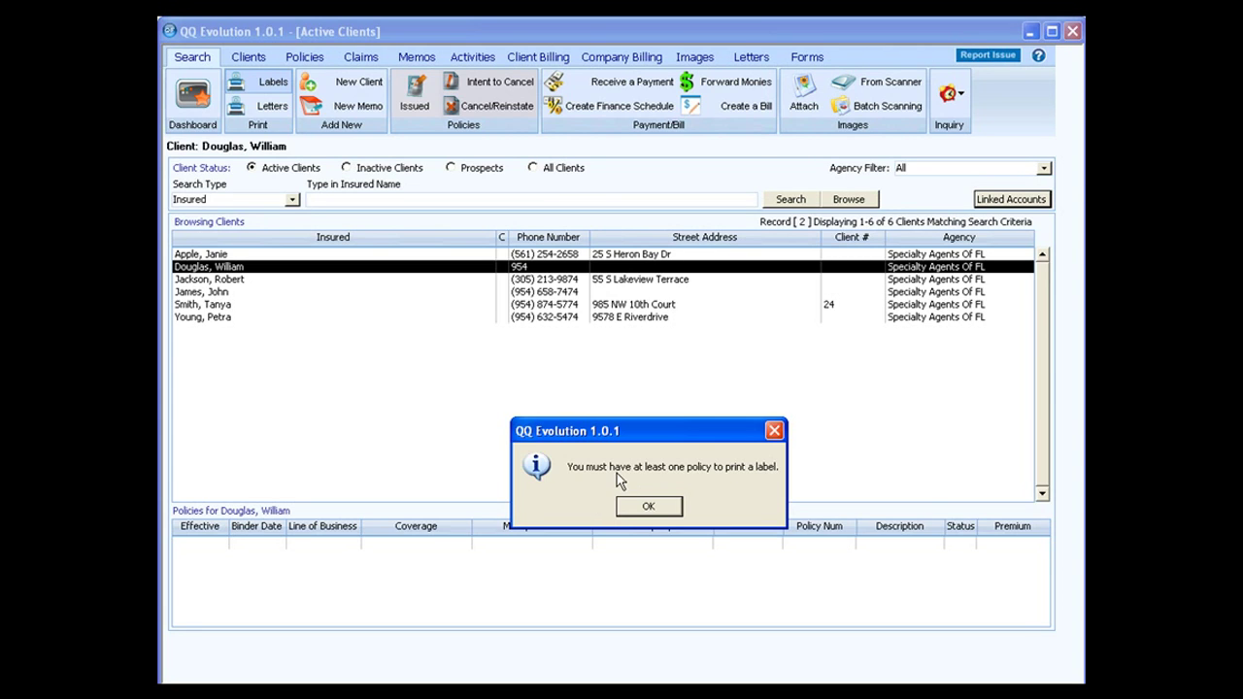
click(645, 506)
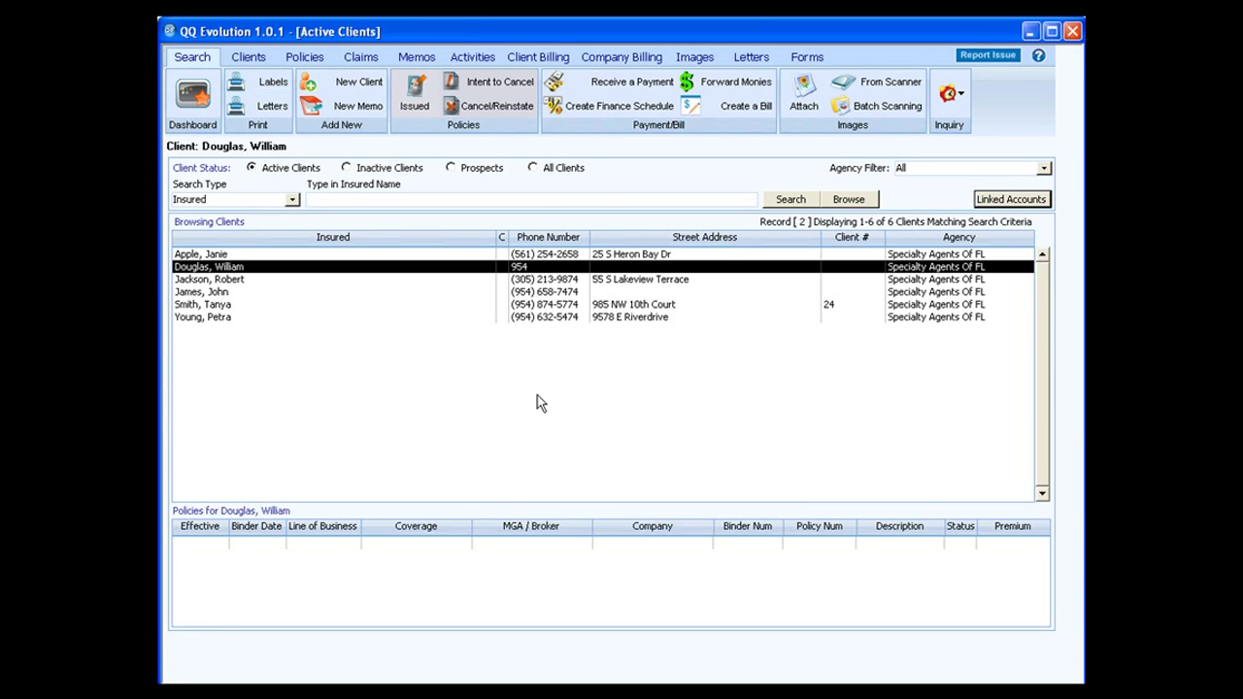
click(238, 279)
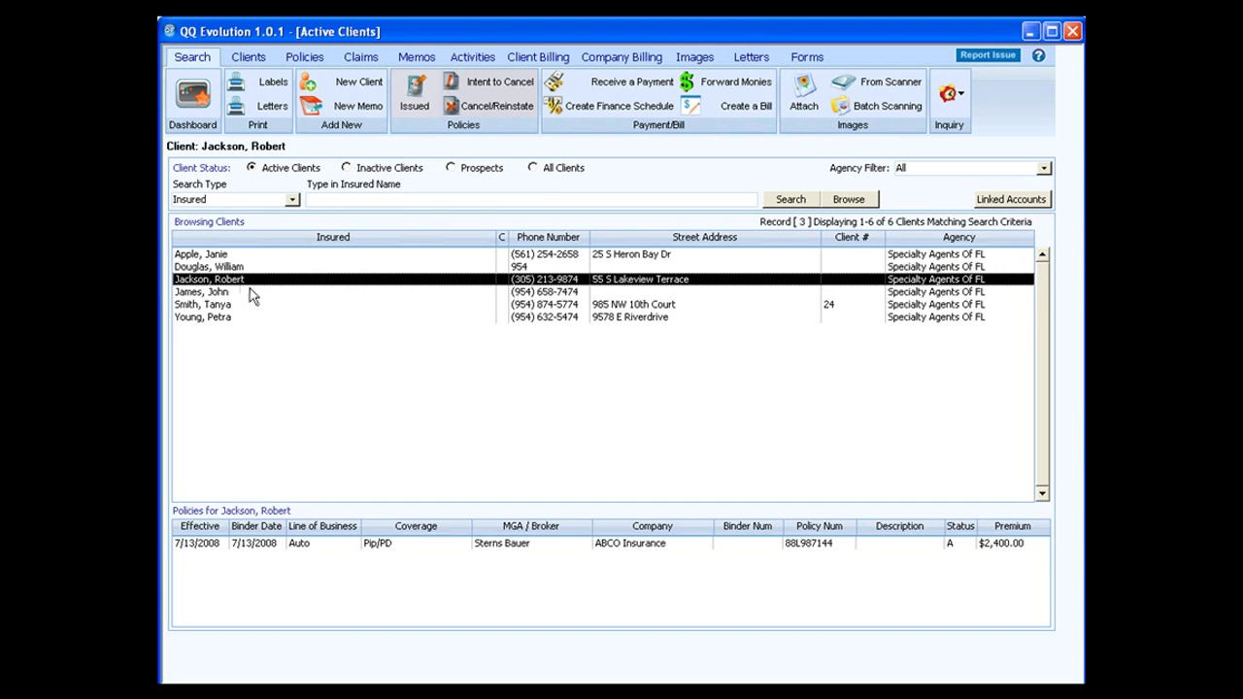
click(270, 85)
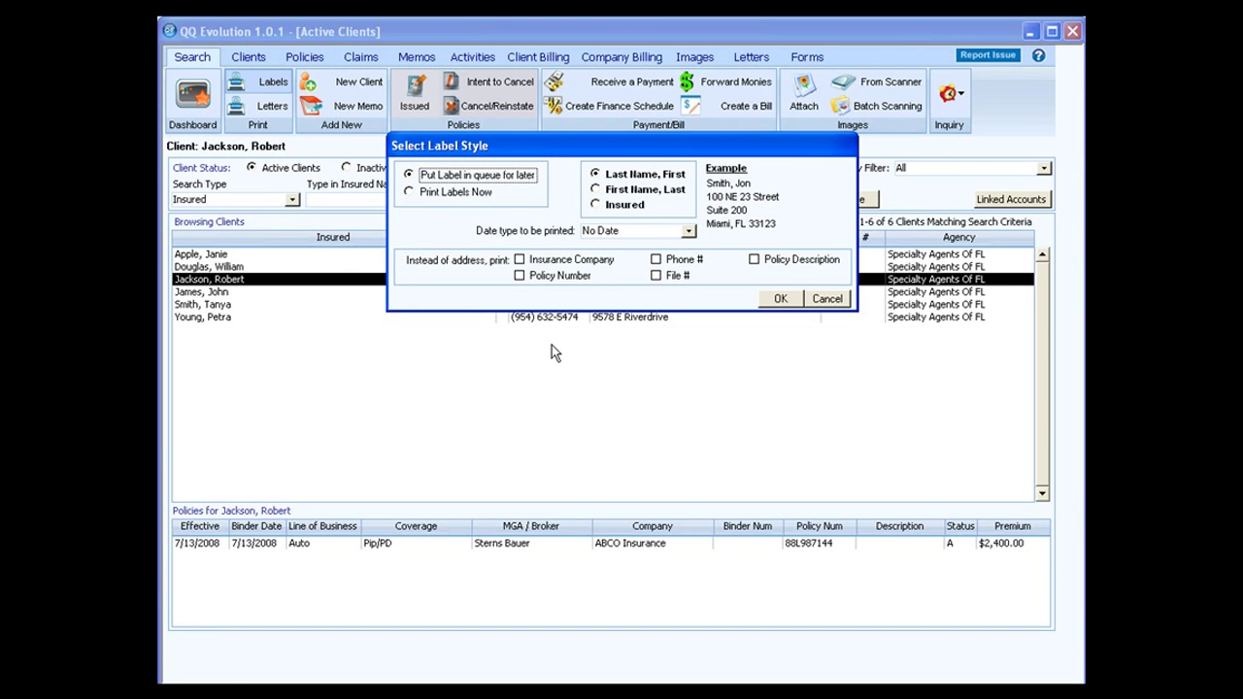
click(821, 299)
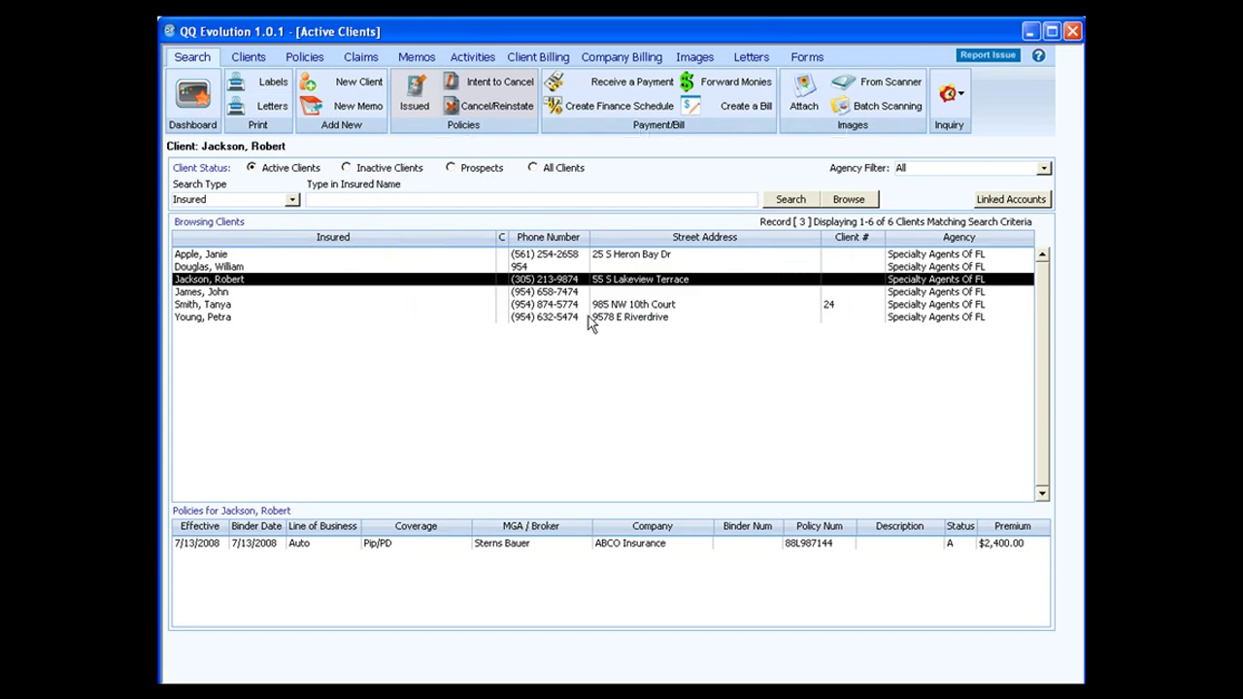
Browse other clients' policies, select the Homeowners client, and open its label style options.
click(243, 319)
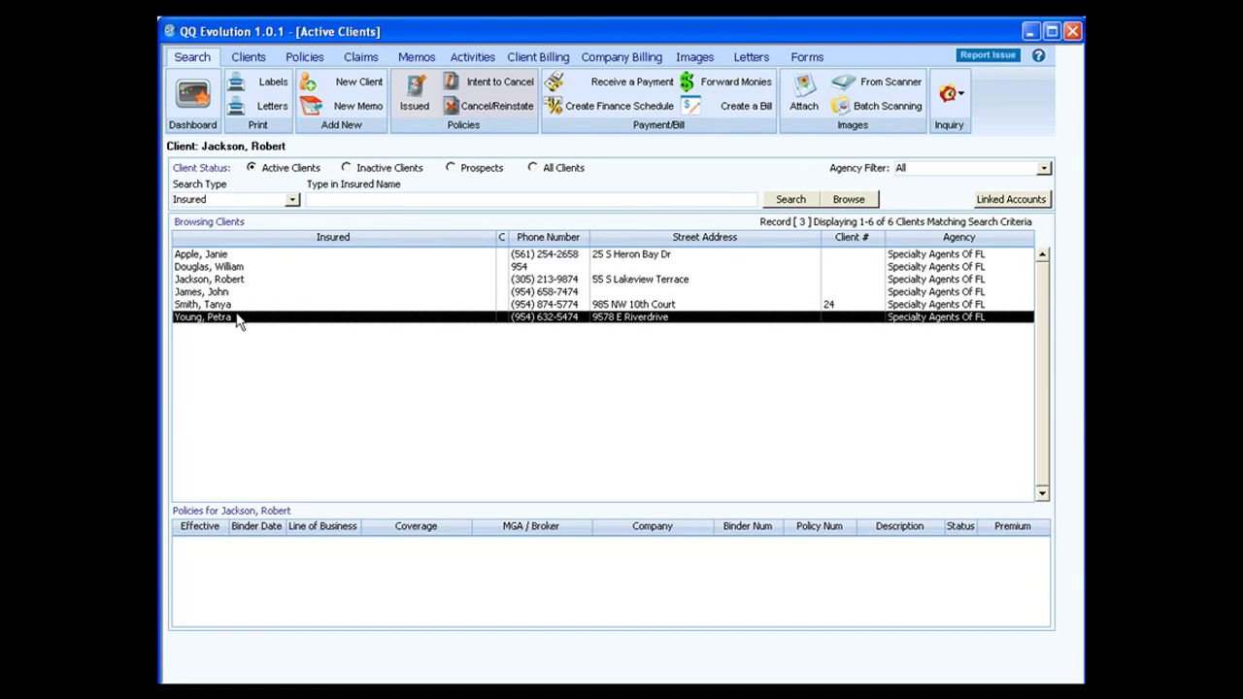
click(224, 305)
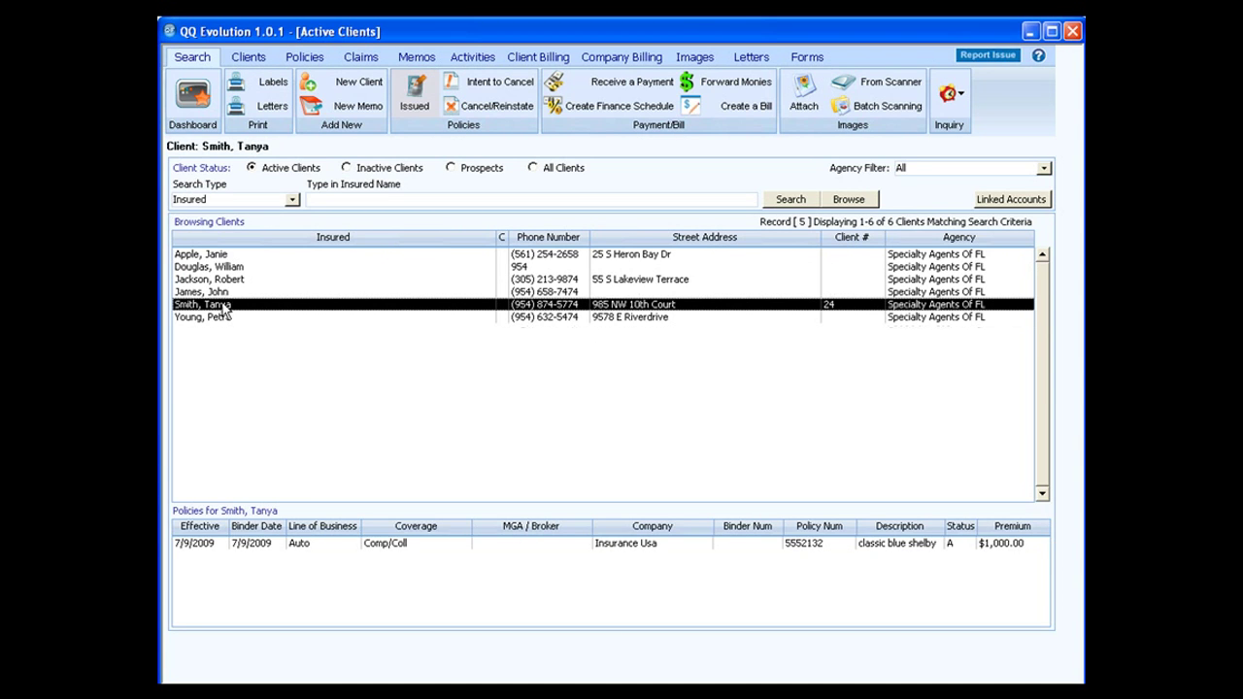
click(223, 291)
click(220, 268)
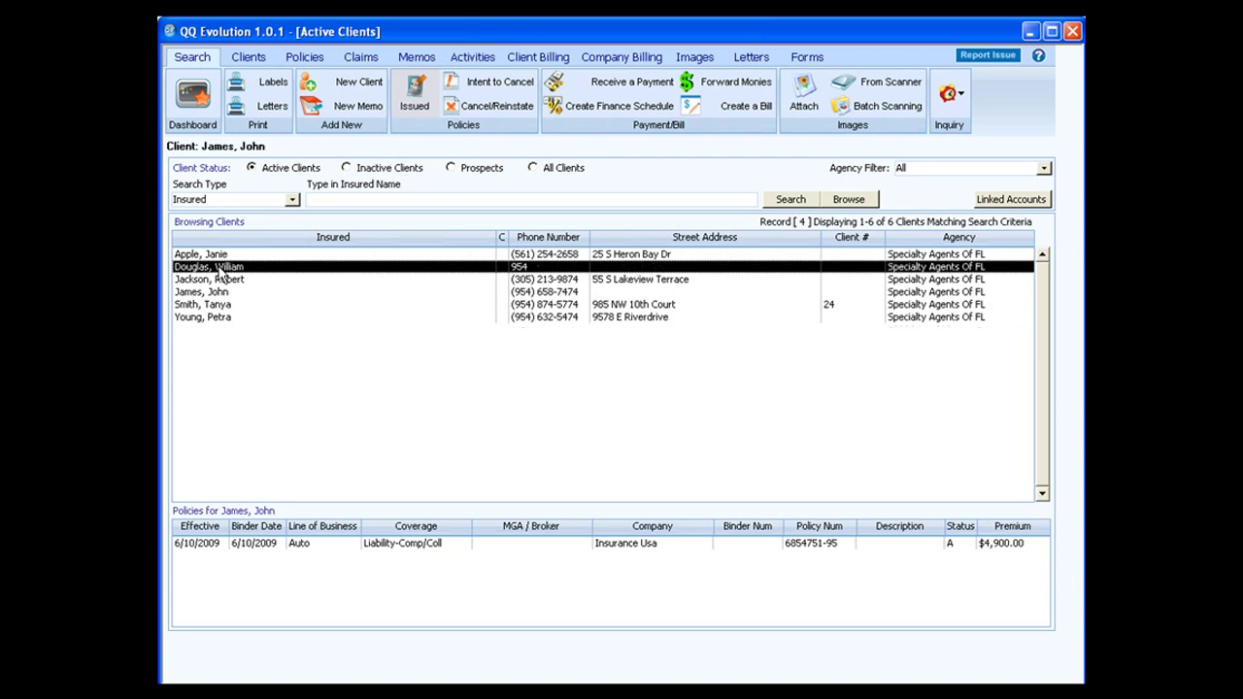
click(219, 255)
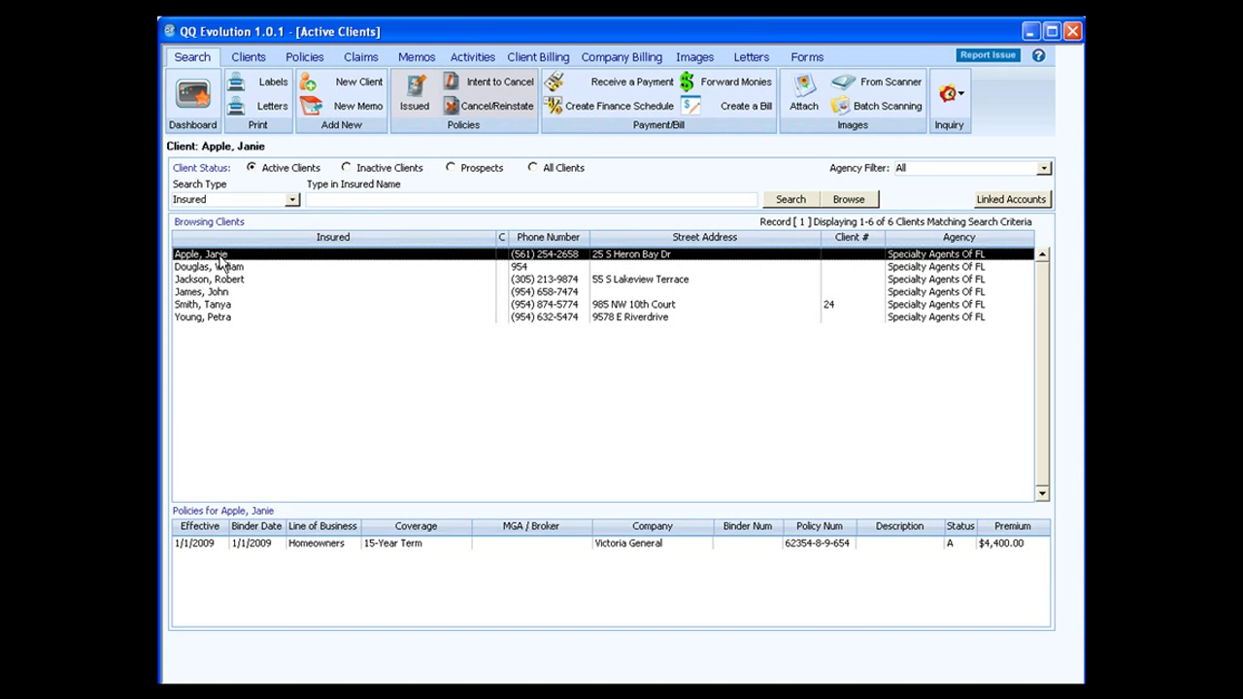
click(271, 83)
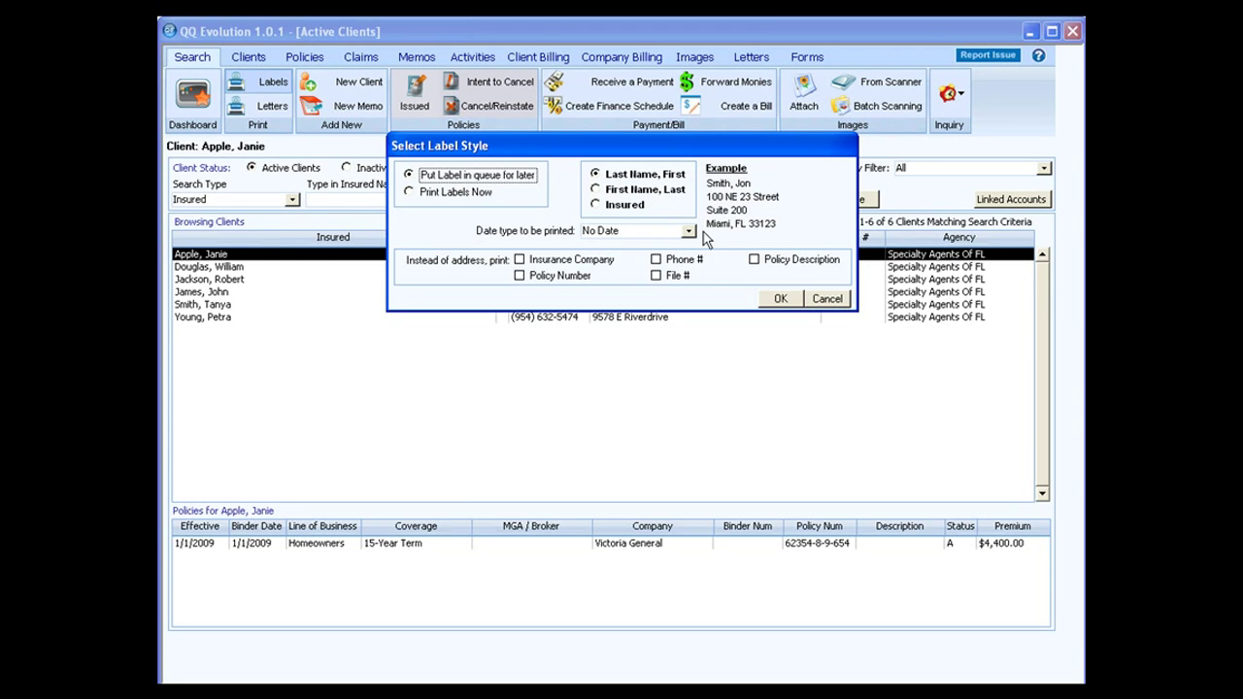
Try the first-name and last-name orders, then set the label name to Insured with No Date.
click(597, 191)
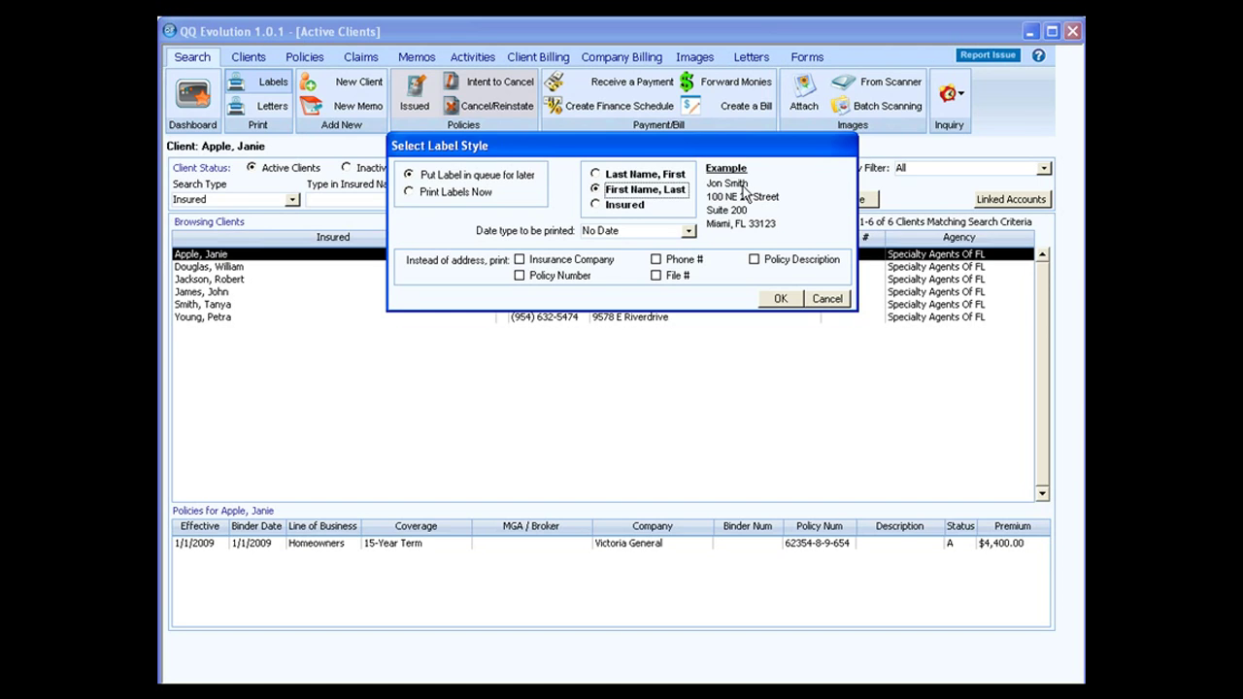
click(624, 177)
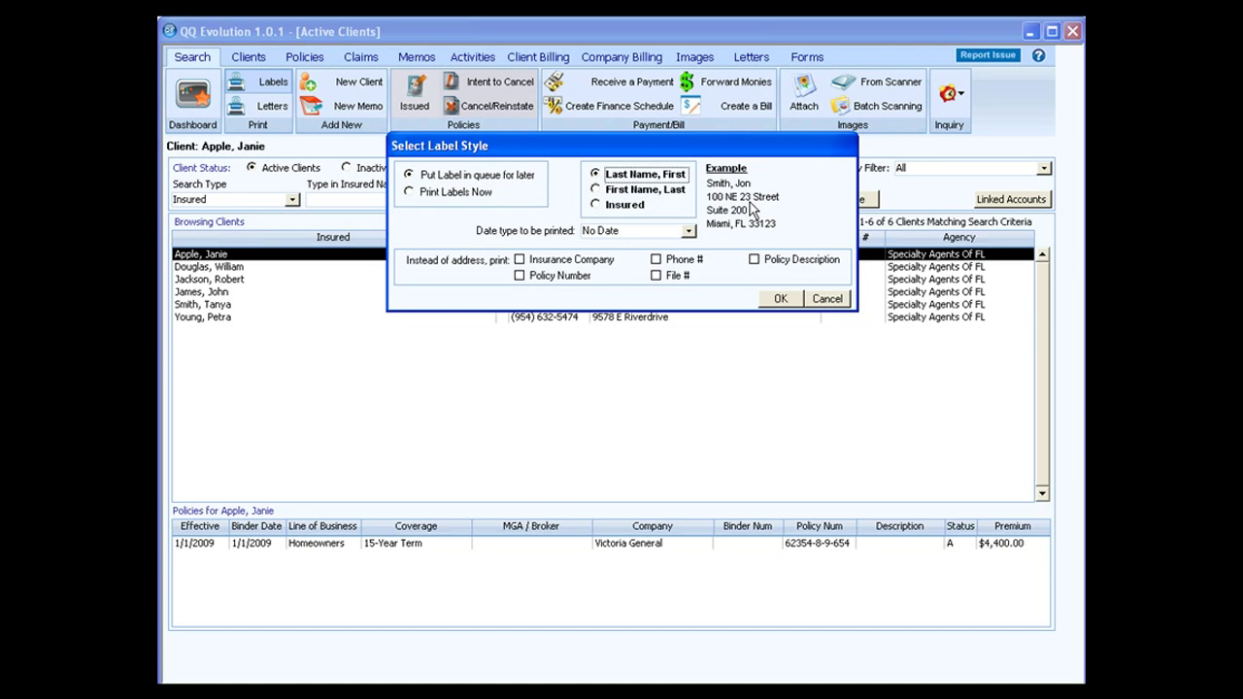
click(628, 209)
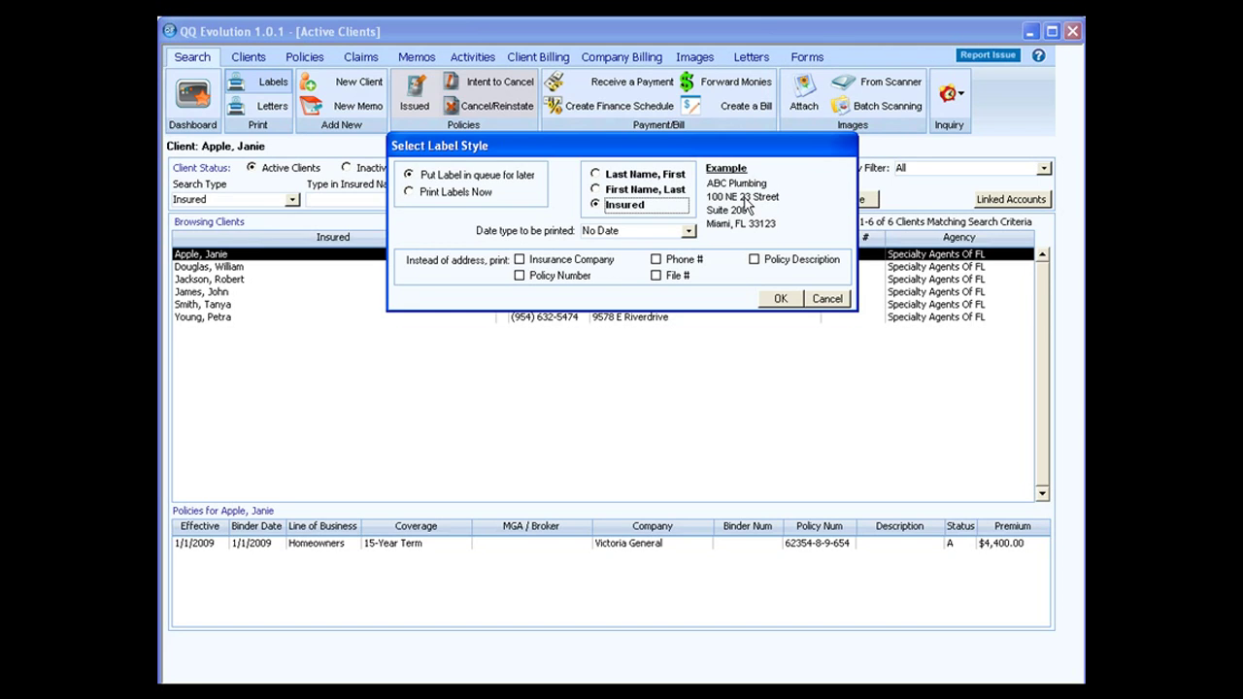
click(686, 231)
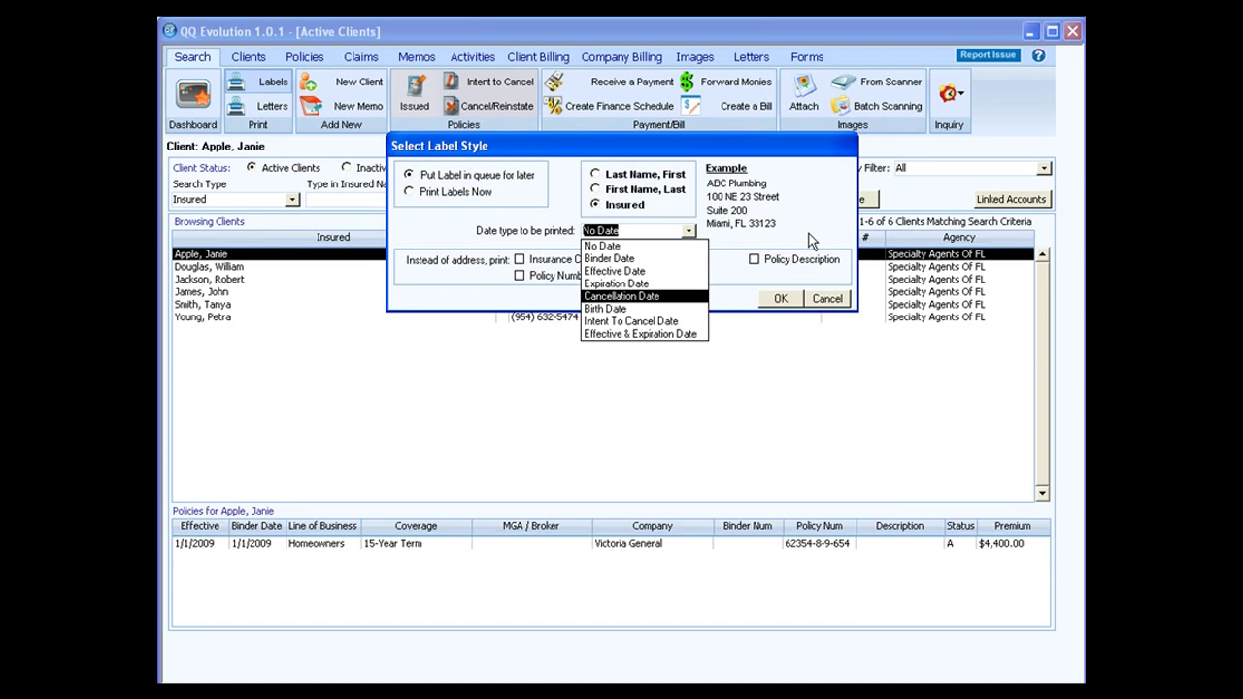
click(454, 230)
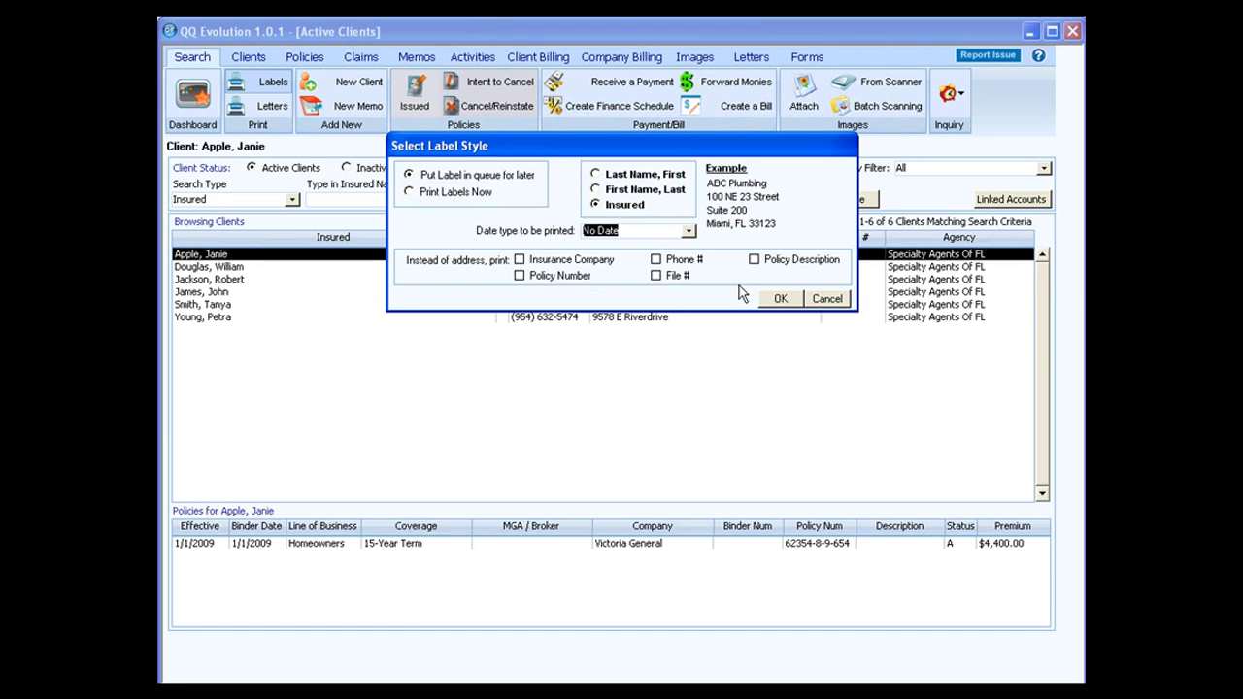
Add insurance company, policy number, file number, phone and description to the label, then choose Print Labels Now.
click(520, 261)
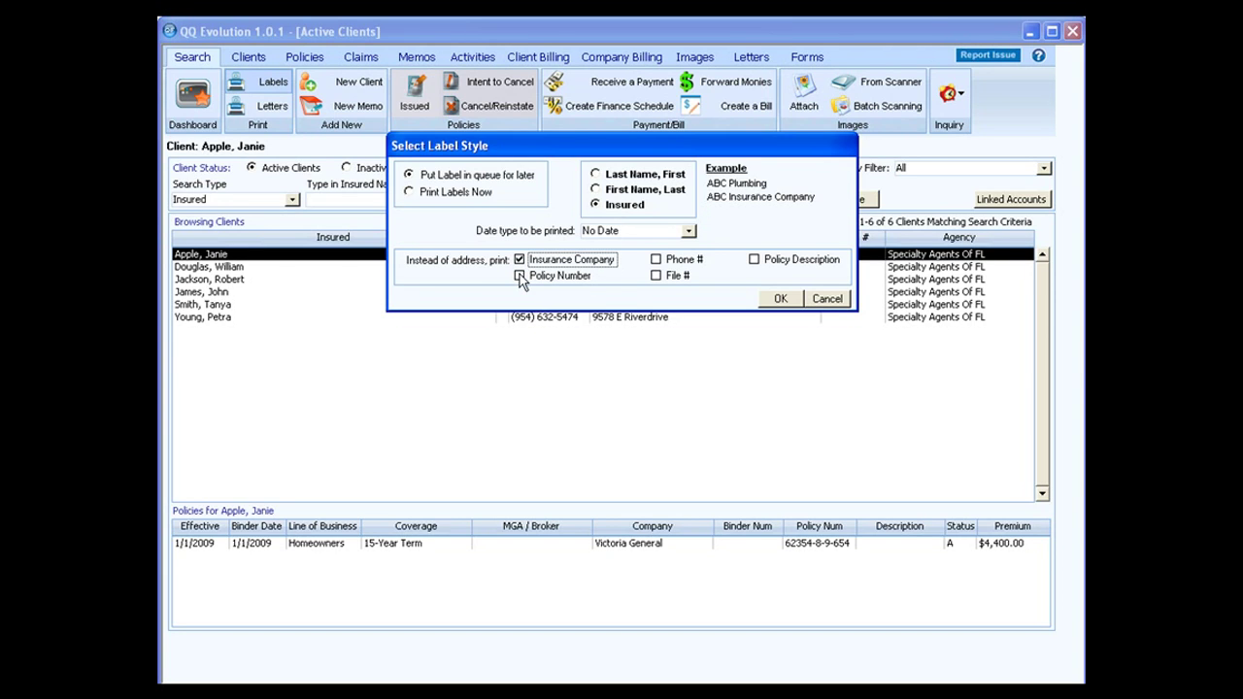
click(520, 275)
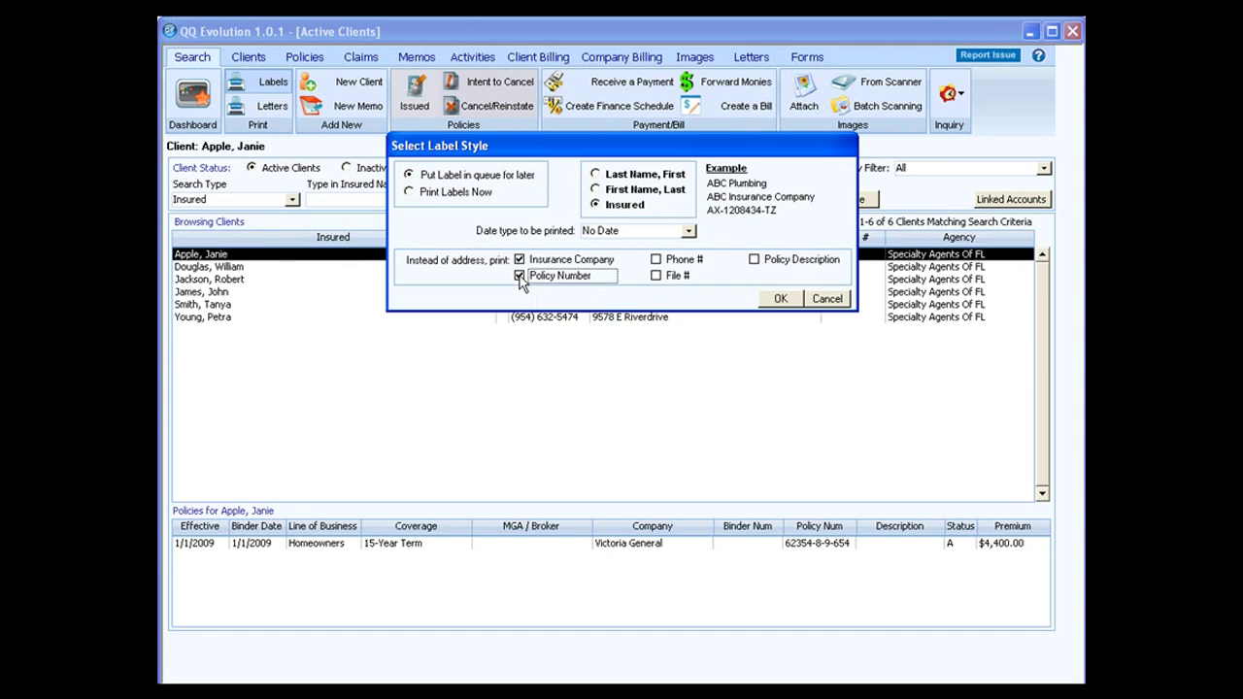
click(655, 276)
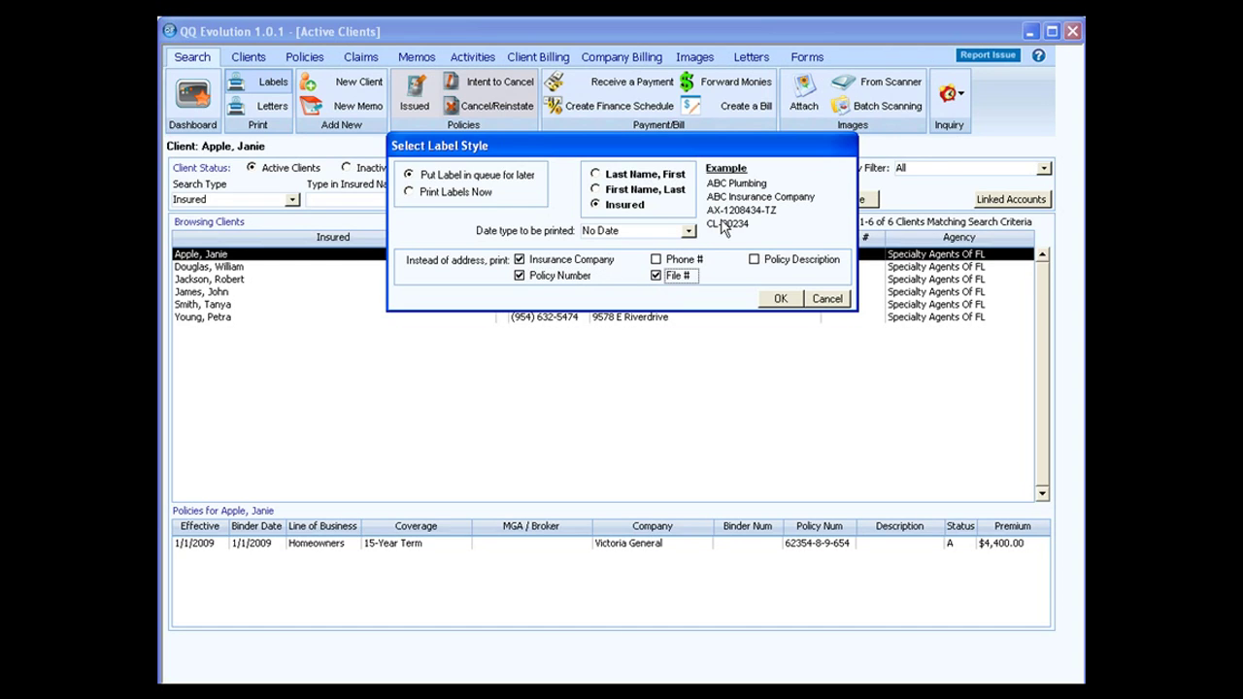
click(656, 260)
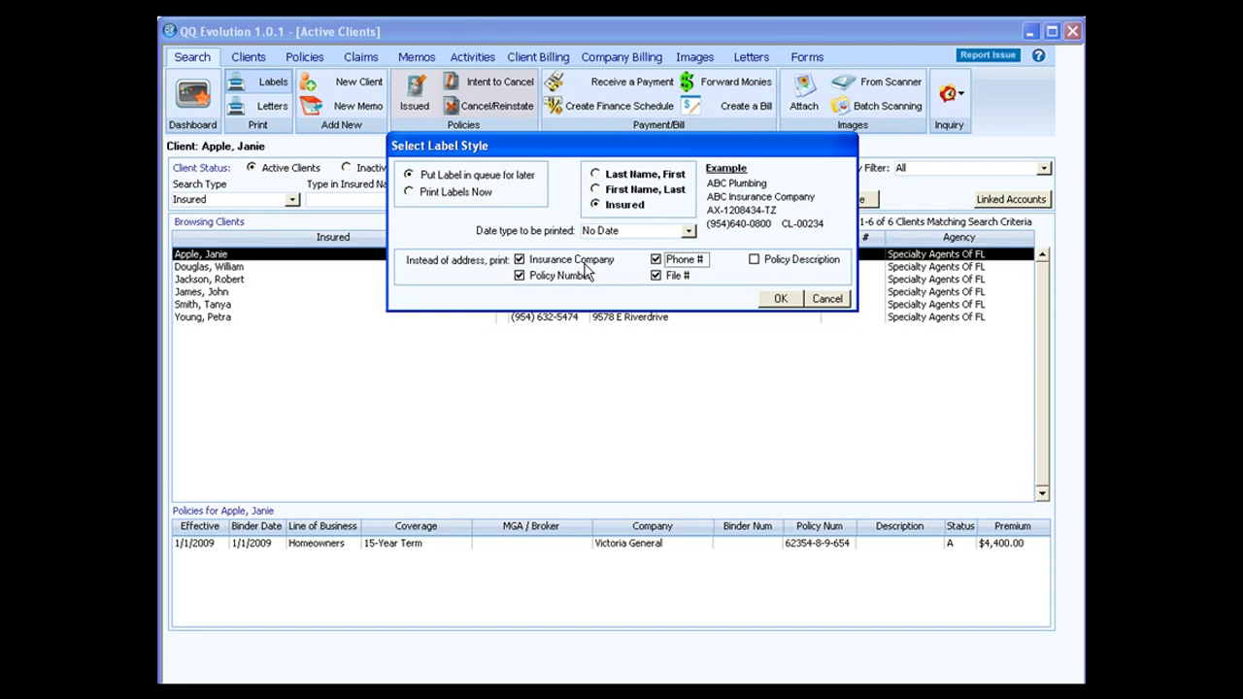
click(754, 260)
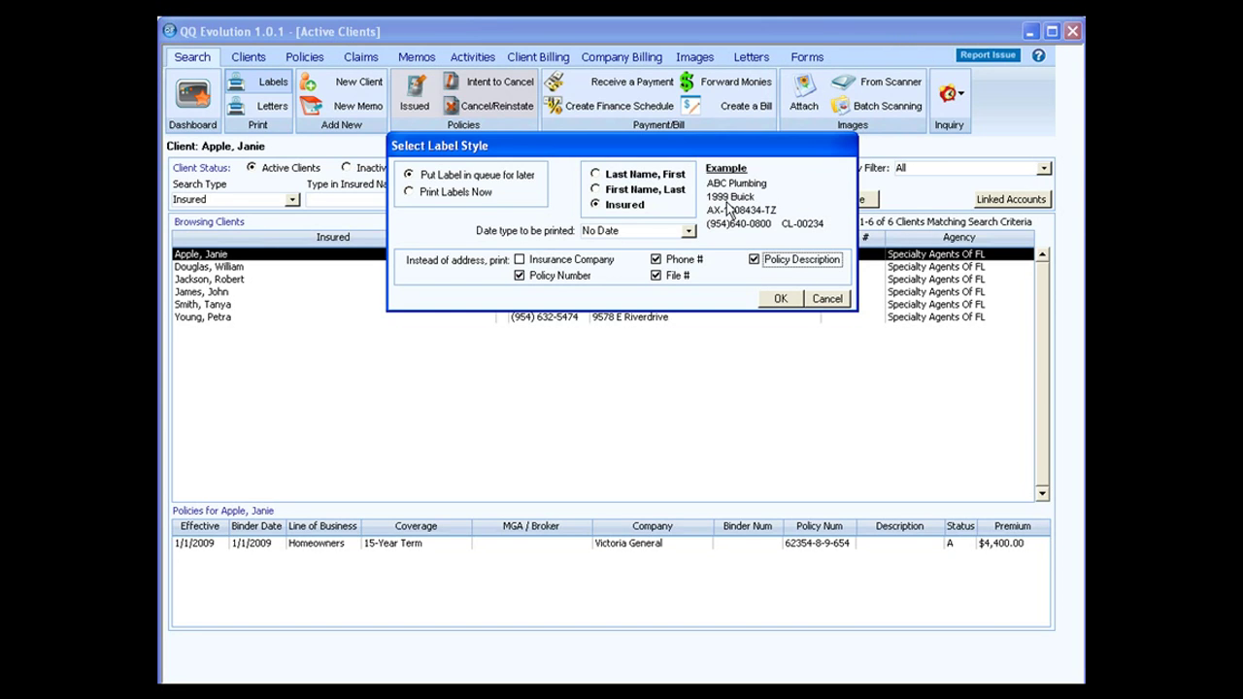
click(520, 260)
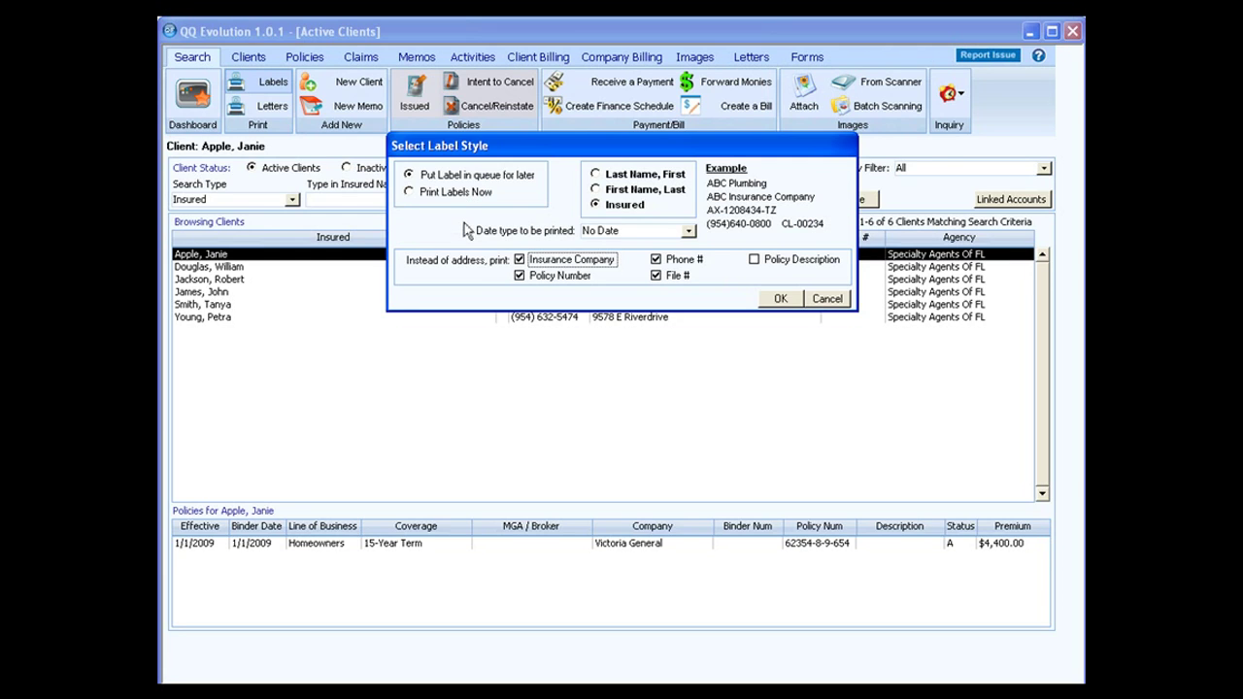
click(411, 193)
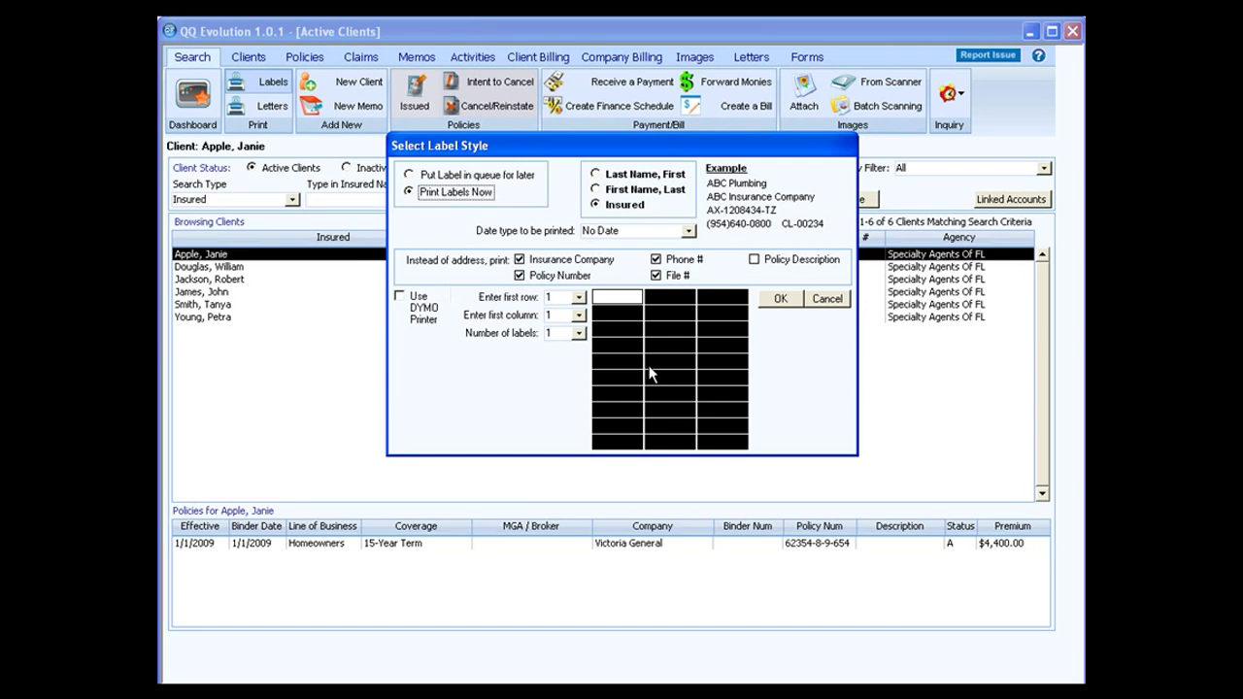
Uncheck File # and Phone # so the label prints the mailing address.
click(656, 276)
click(656, 260)
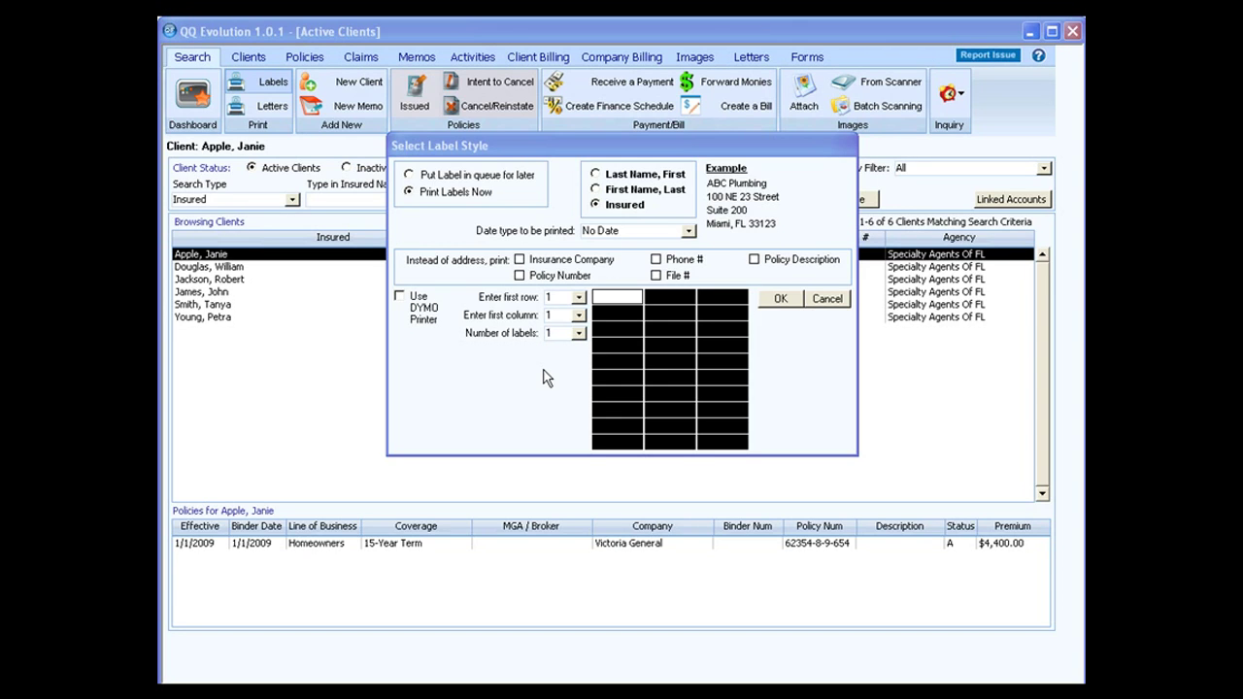
Set labels to start at row 5, column 2, printing 3 labels, then cancel the setup.
click(579, 297)
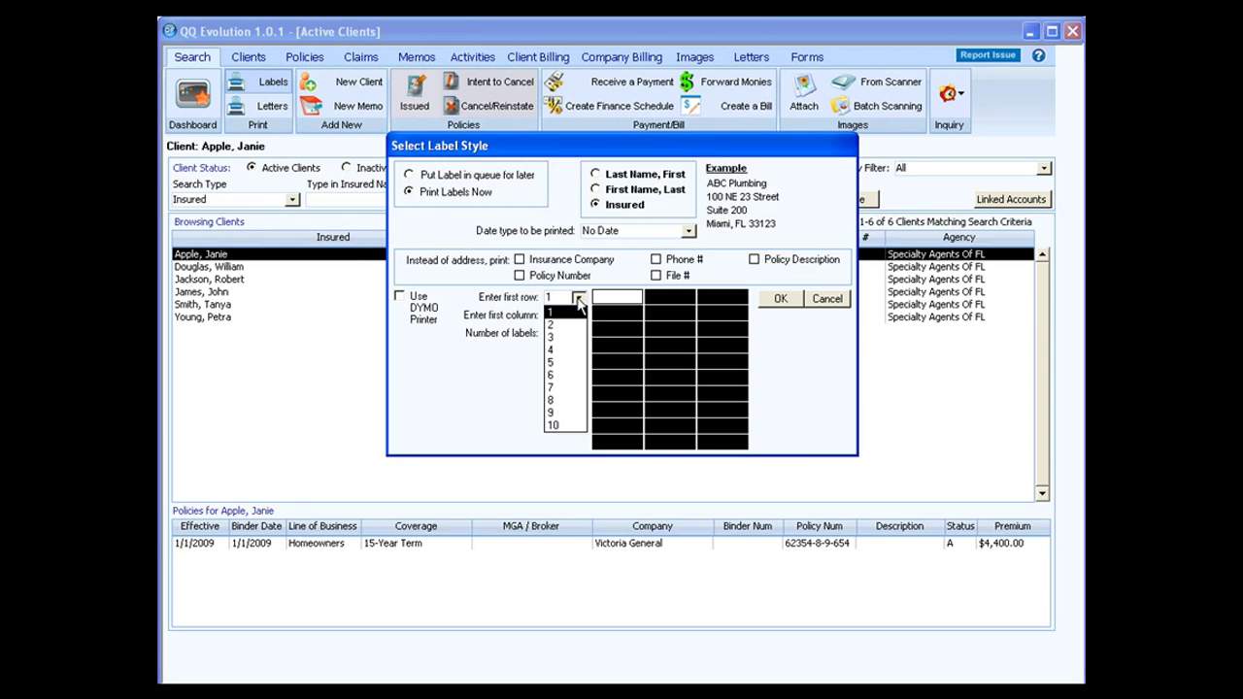
click(555, 364)
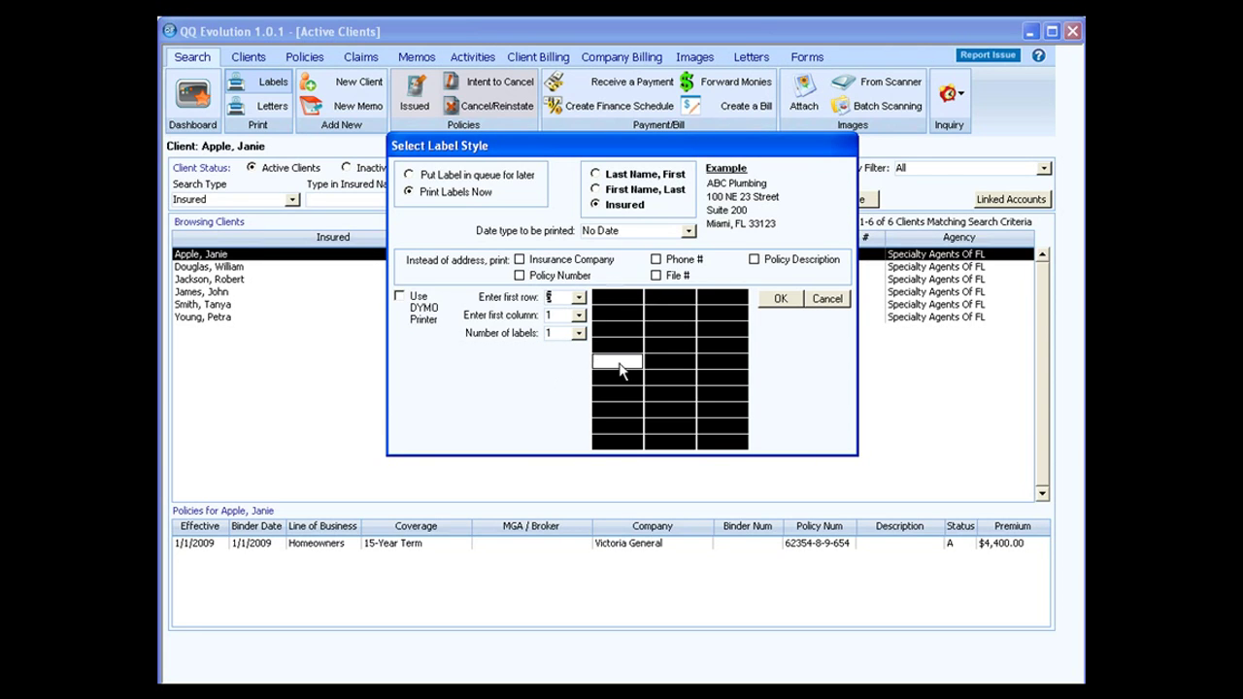
click(579, 315)
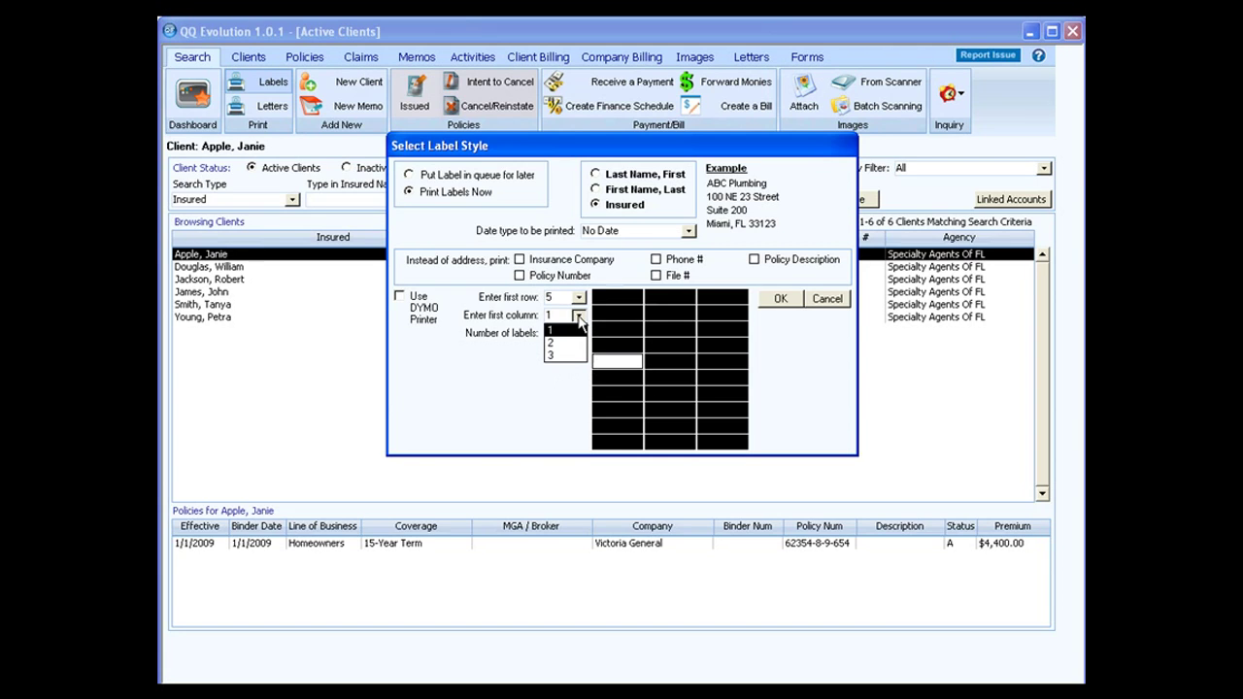
click(564, 338)
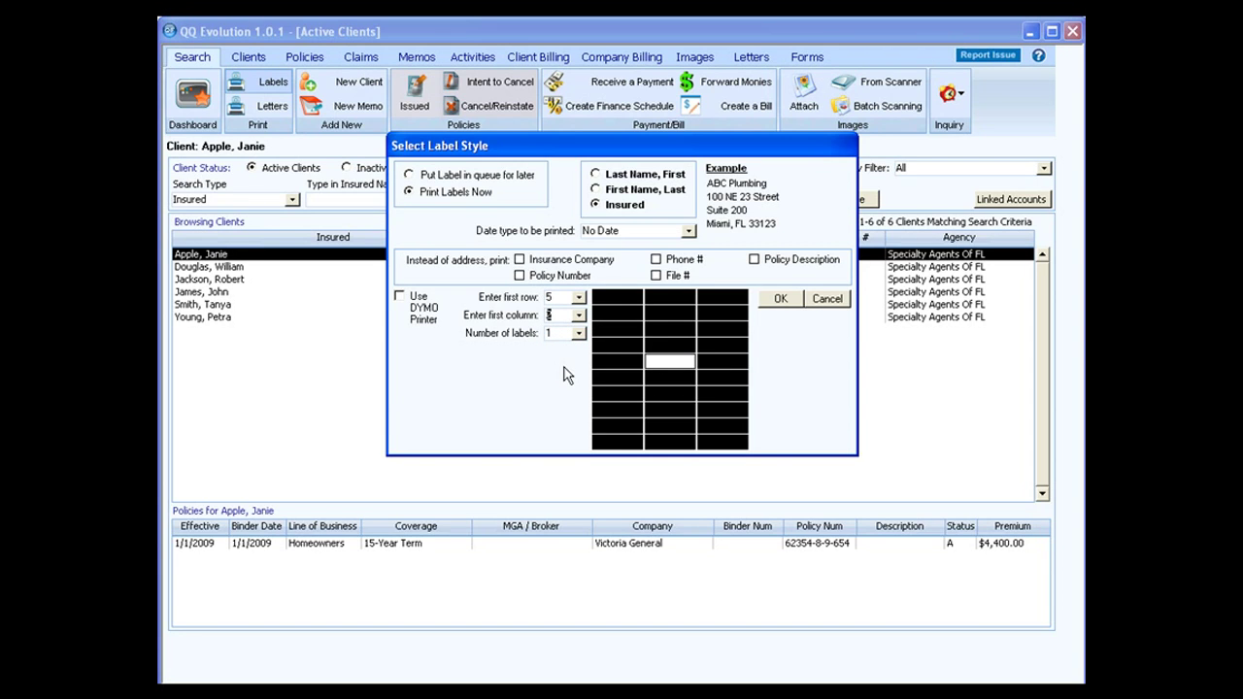
click(578, 334)
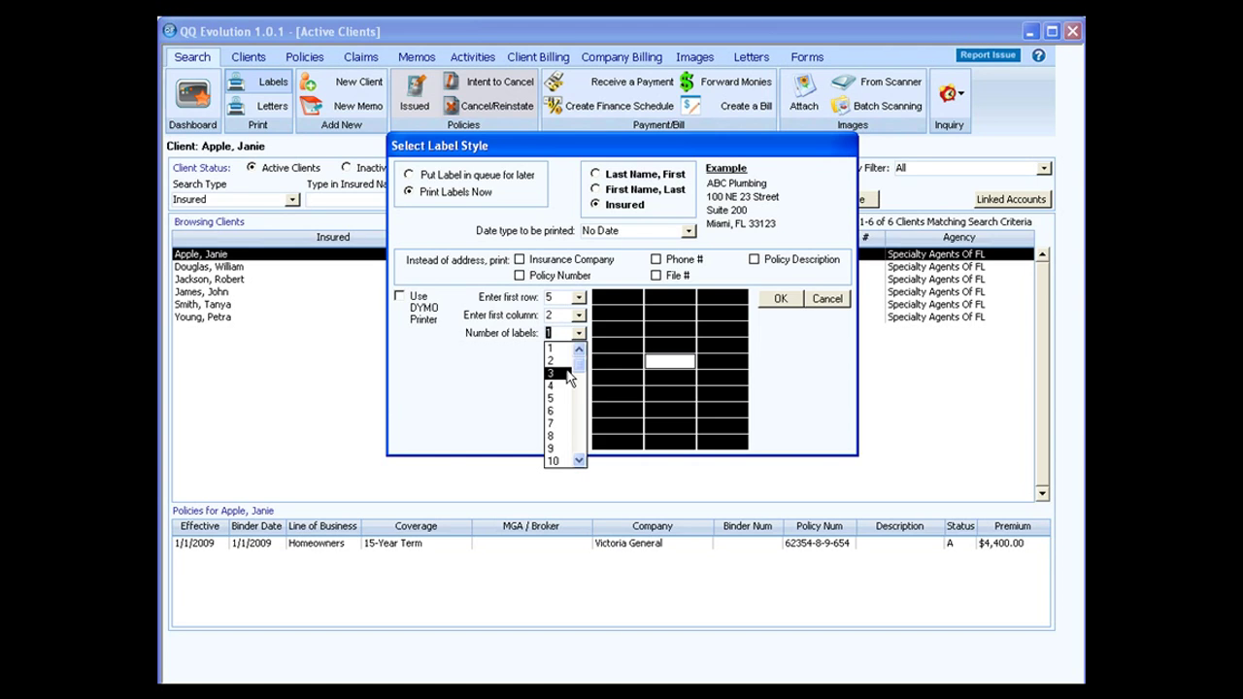
click(558, 377)
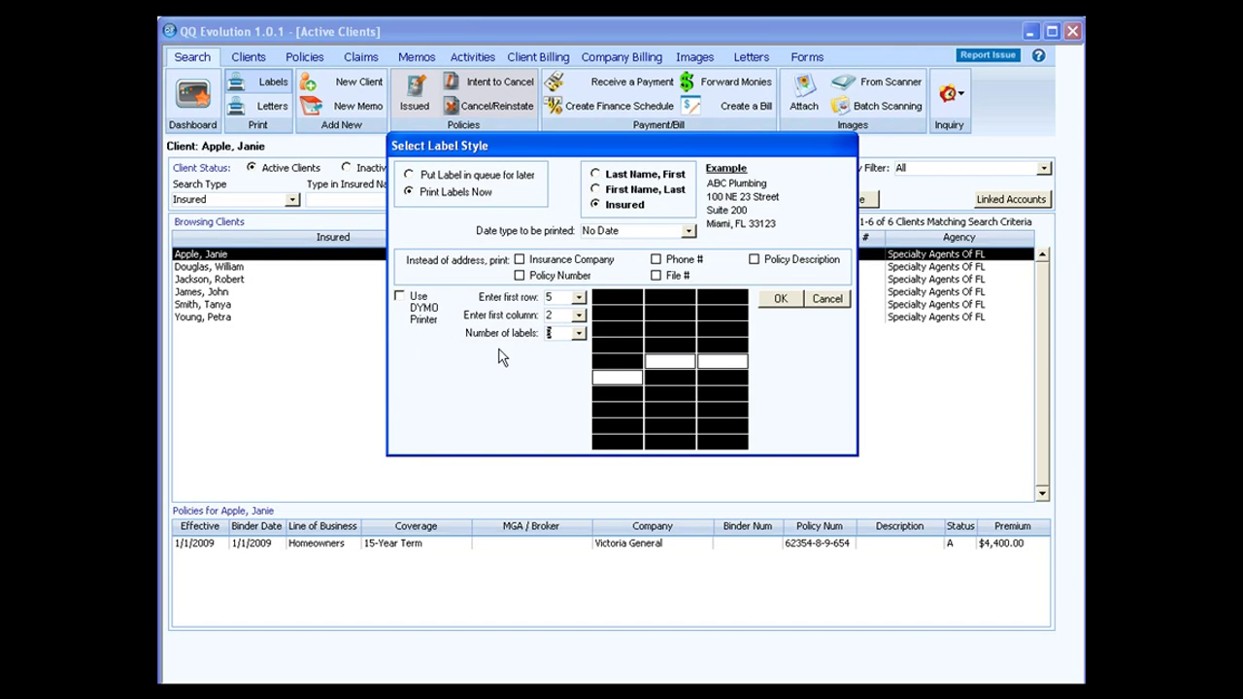
click(837, 301)
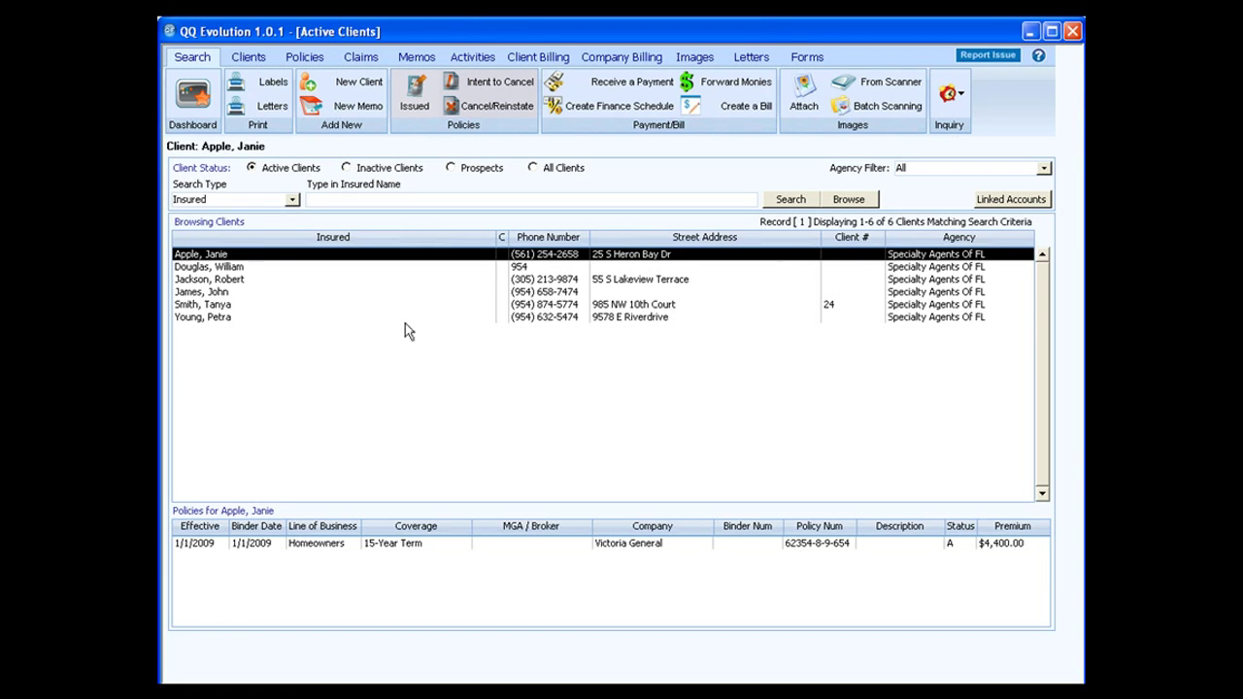
Open a blank New Client form preset to Specialty Agents Of FL and Personal type.
click(371, 87)
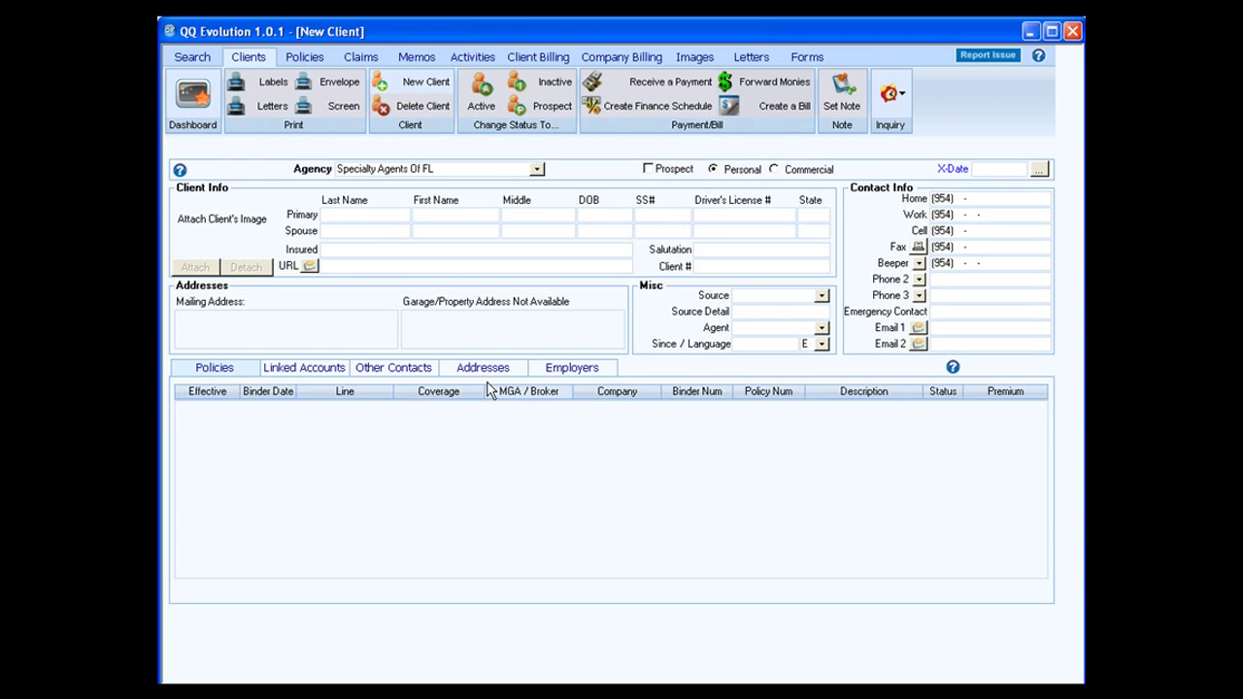
Dismiss the missing-info warning from Other Contacts, return to Search, and start a memo for the first client.
click(384, 373)
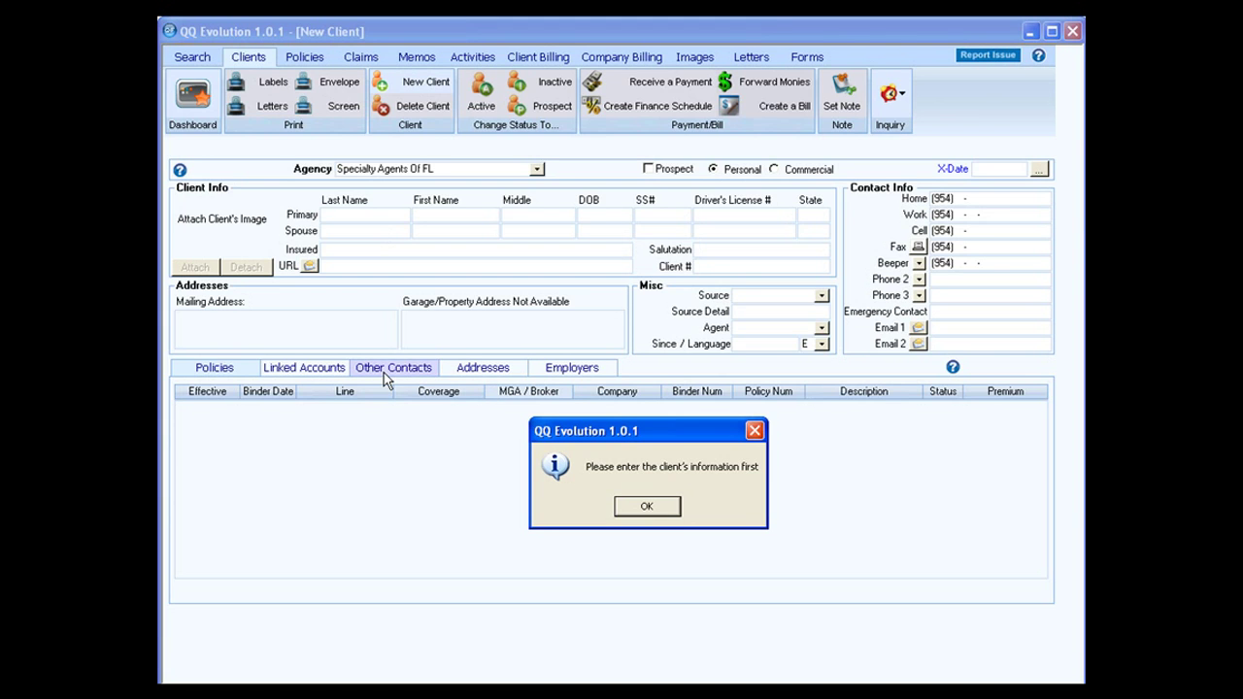
click(646, 512)
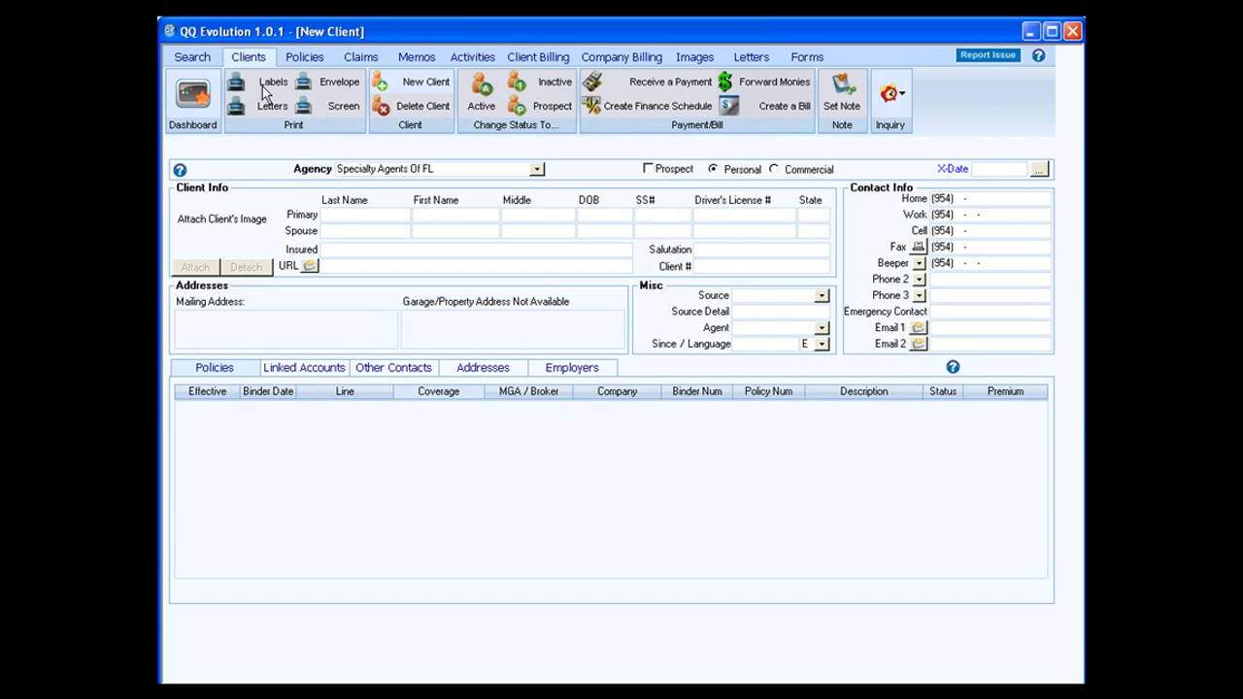
click(193, 58)
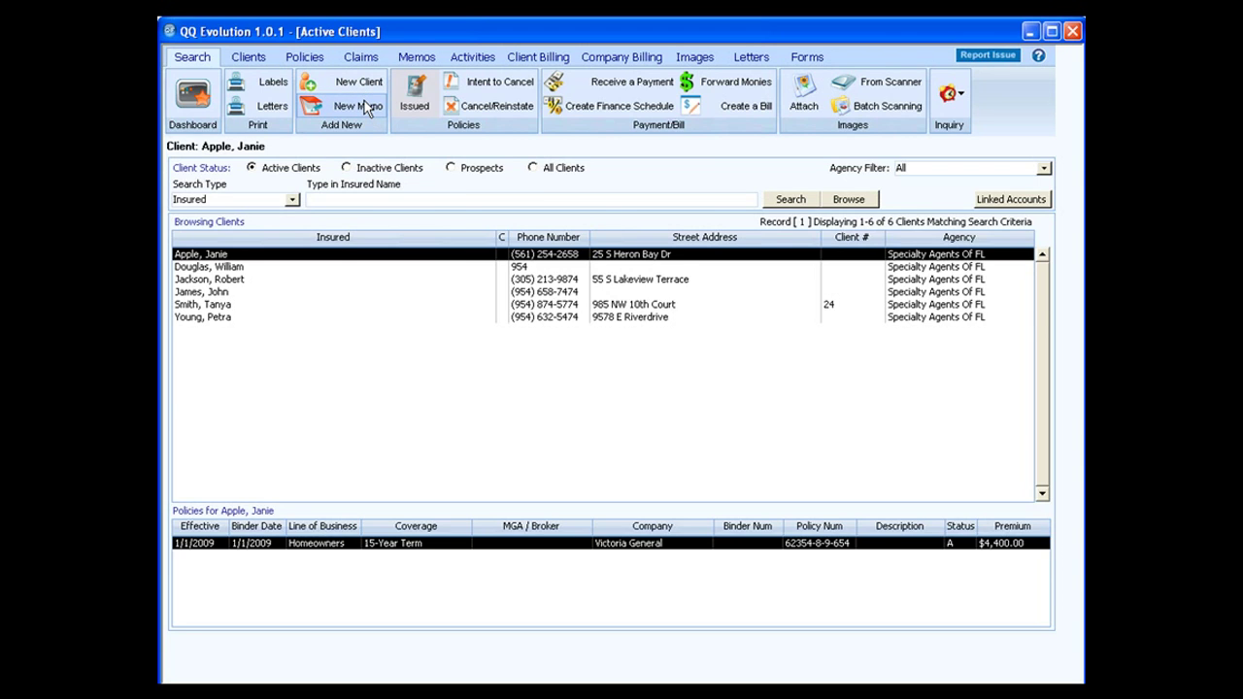
click(366, 107)
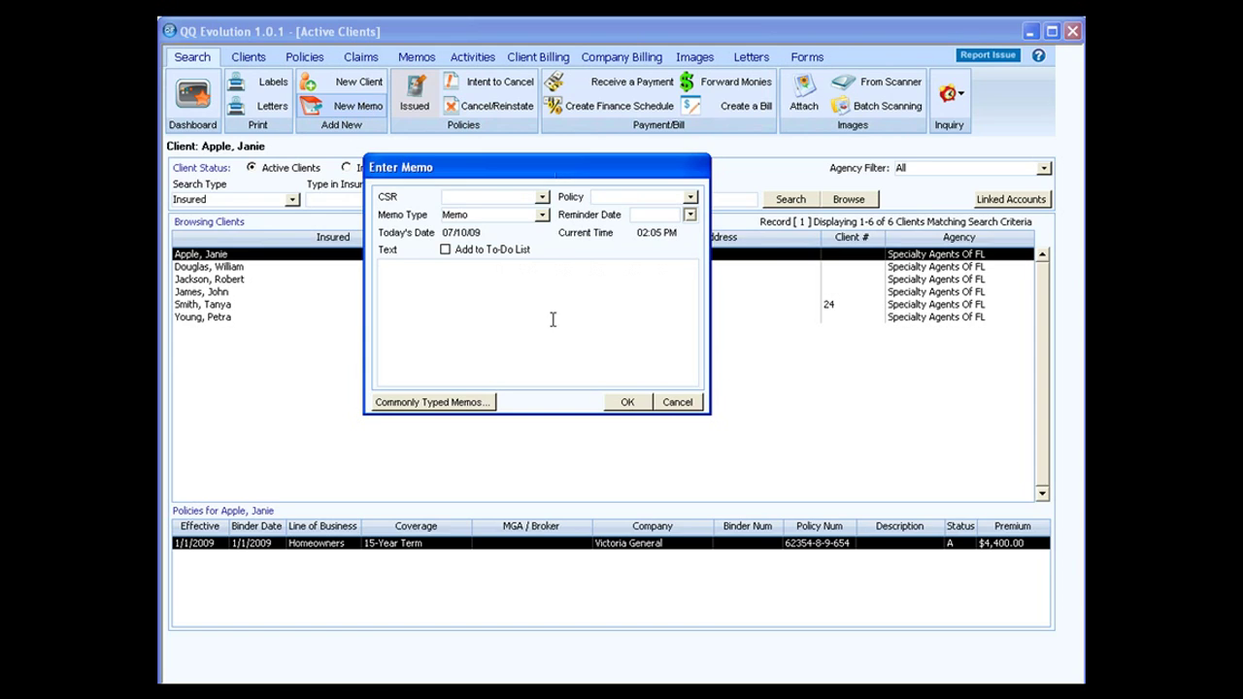
Fill the memo with a CSR, the Victoria General policy, and memo type Email.
click(542, 196)
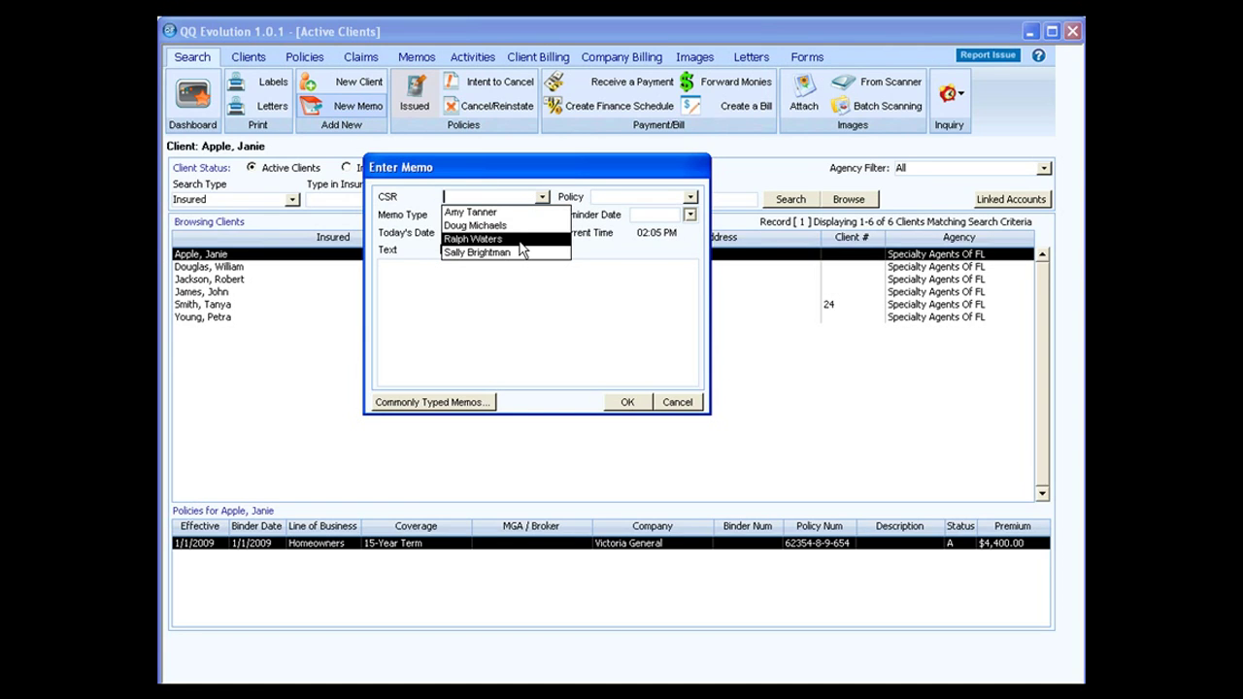
click(520, 238)
click(689, 199)
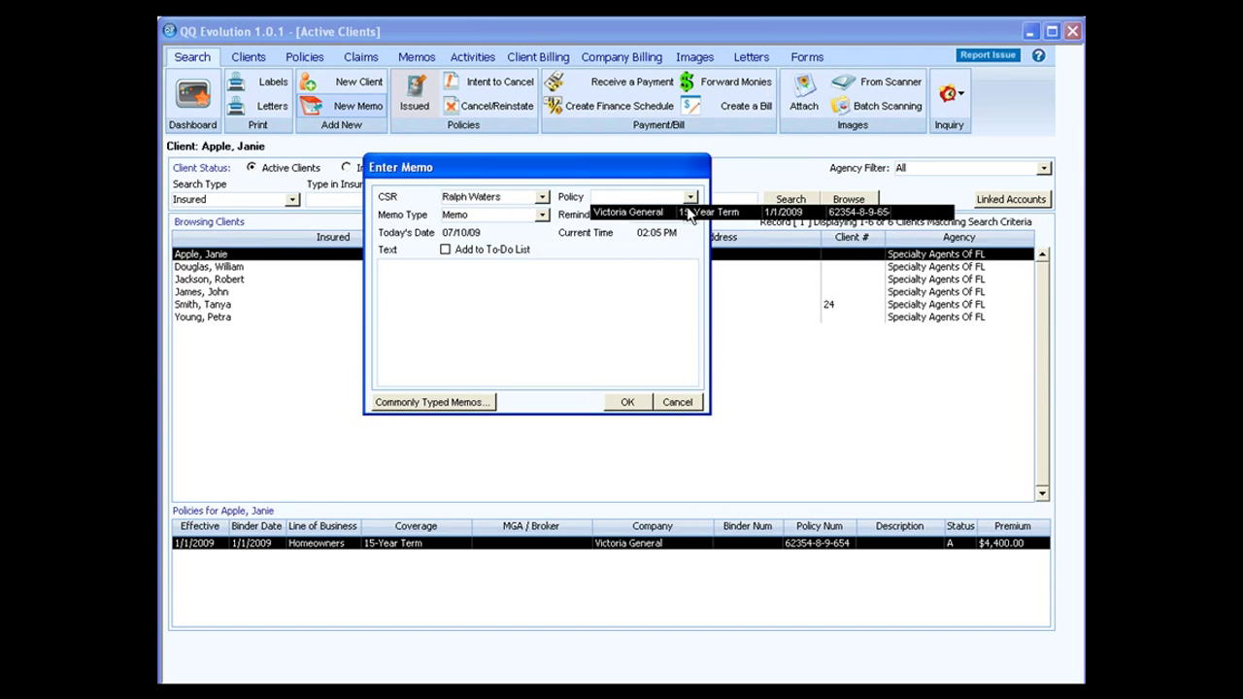
click(685, 212)
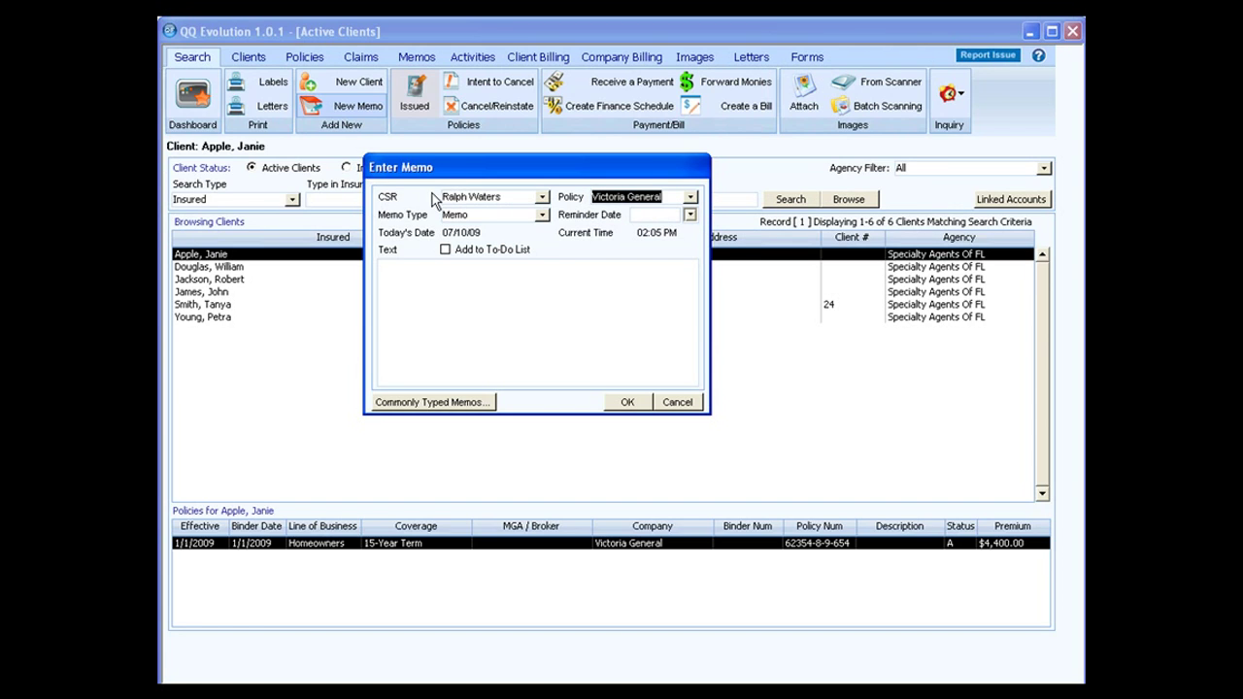
click(541, 215)
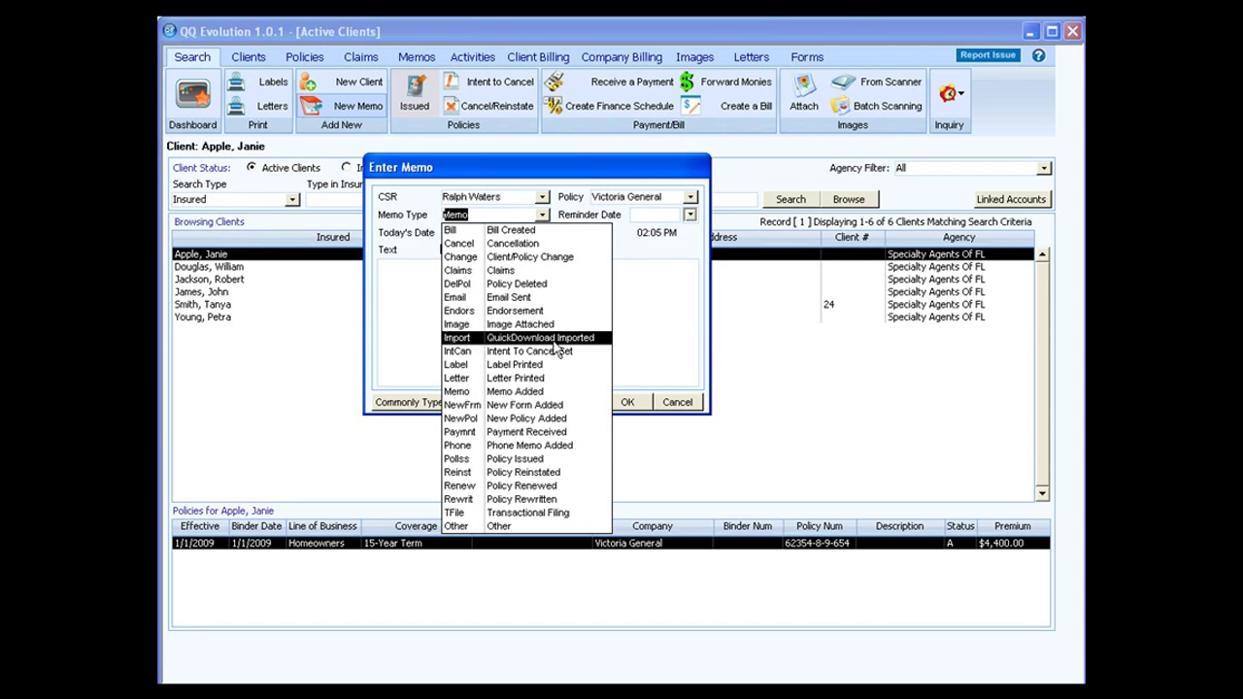
click(533, 299)
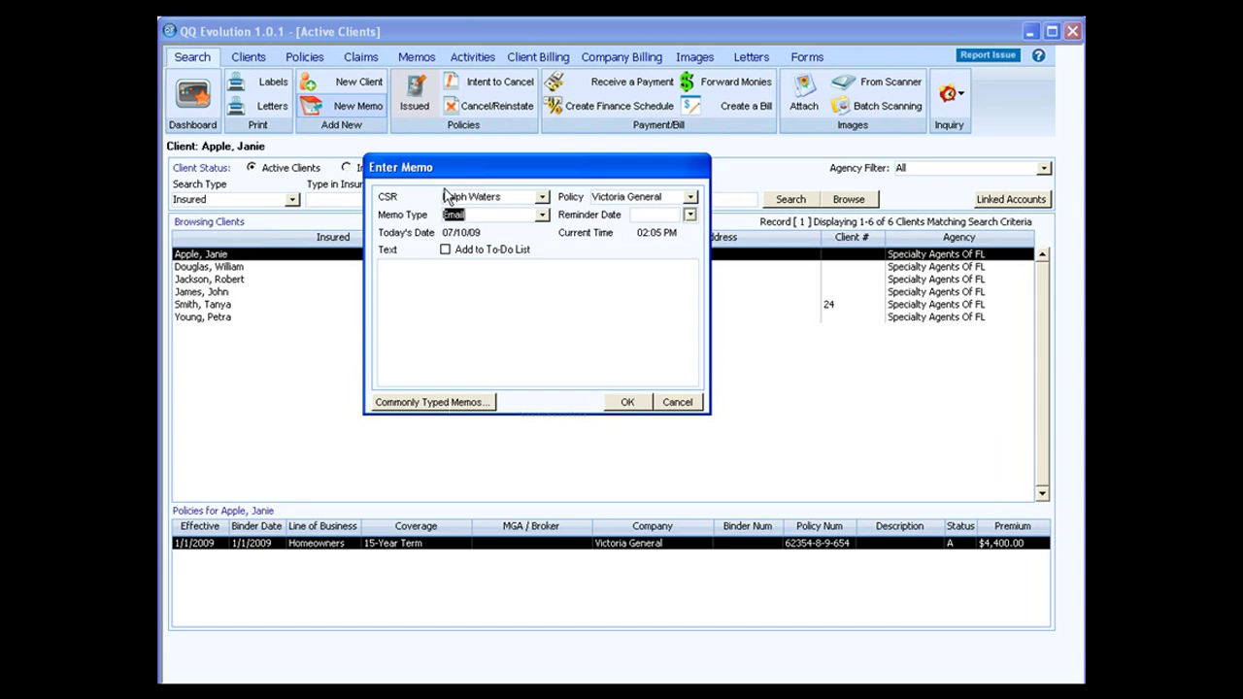
Pick July 10, 2009 (07/10/09) as the memo's reminder date from the calendar.
click(689, 214)
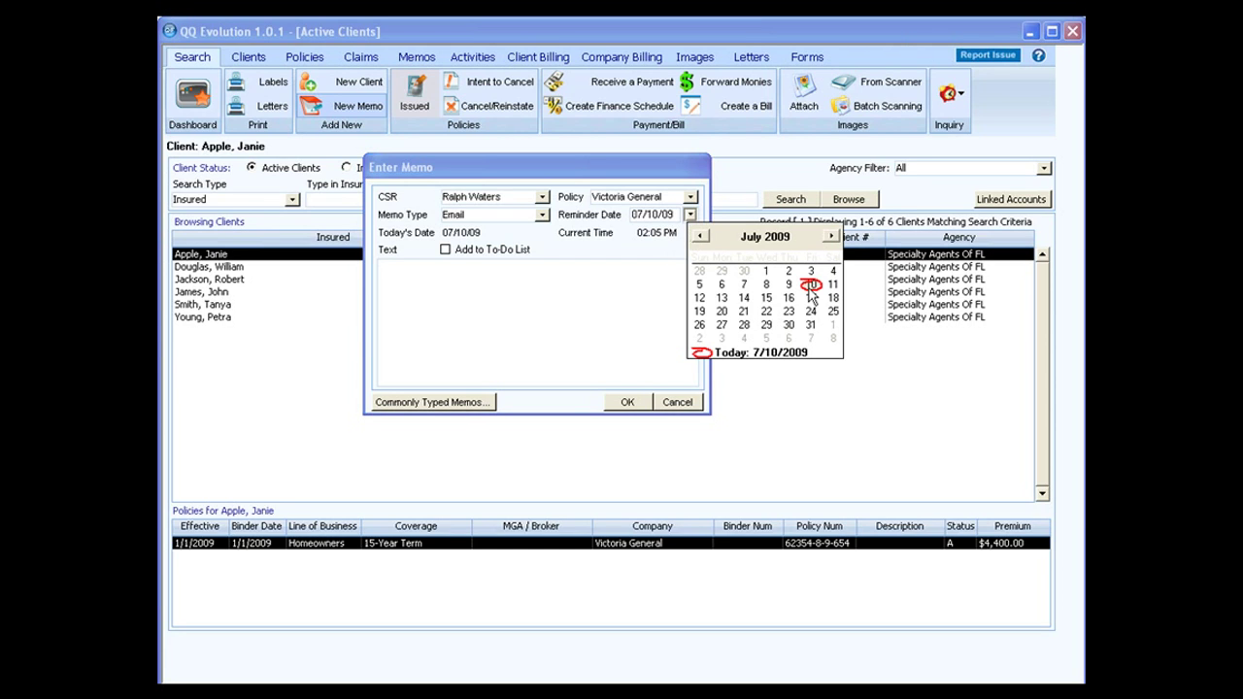
click(830, 237)
click(830, 237)
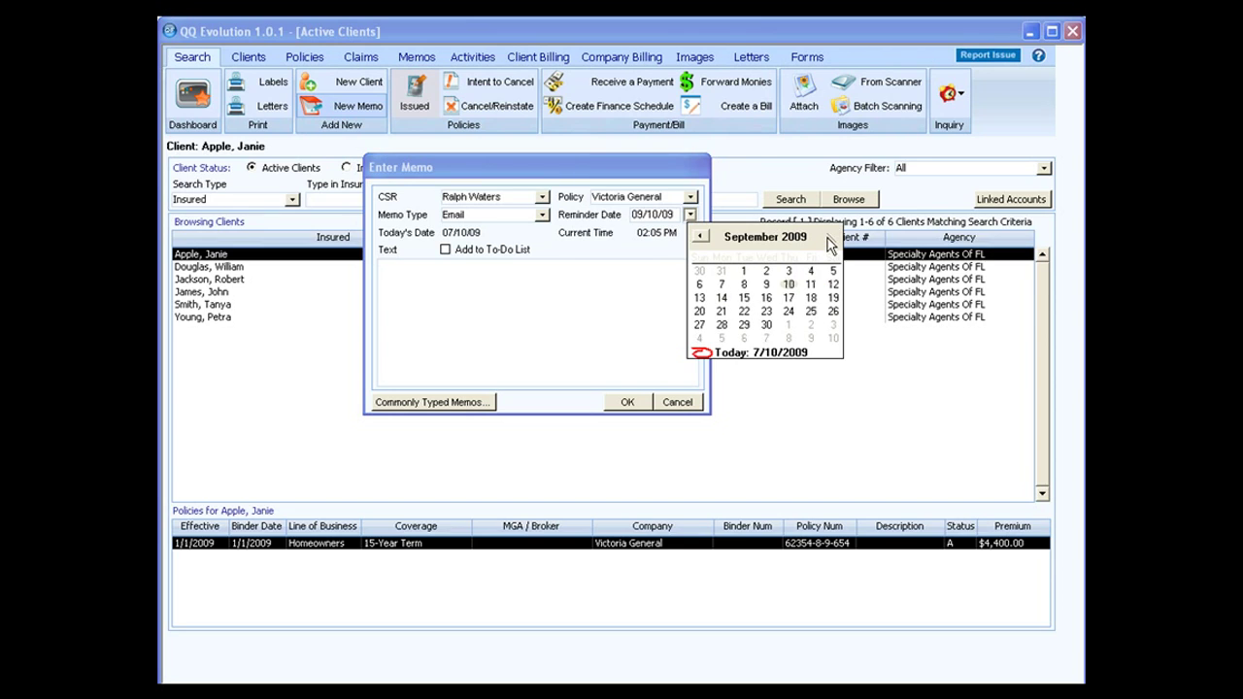
click(701, 237)
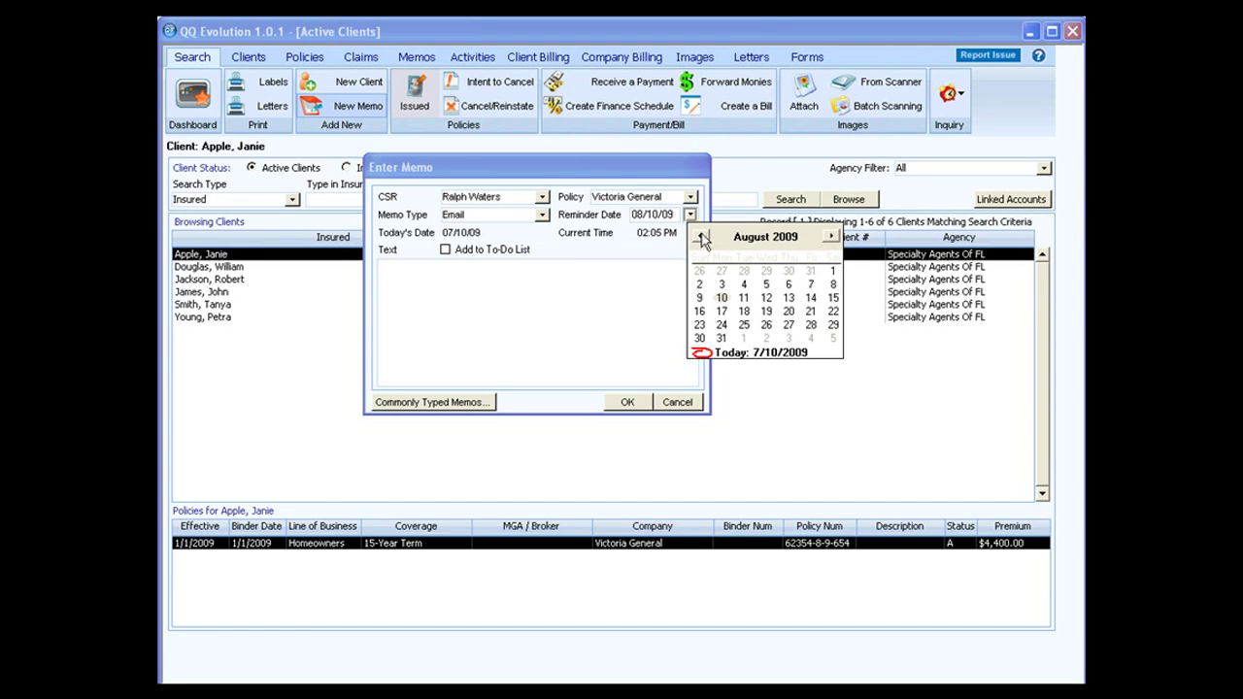
click(701, 237)
click(814, 286)
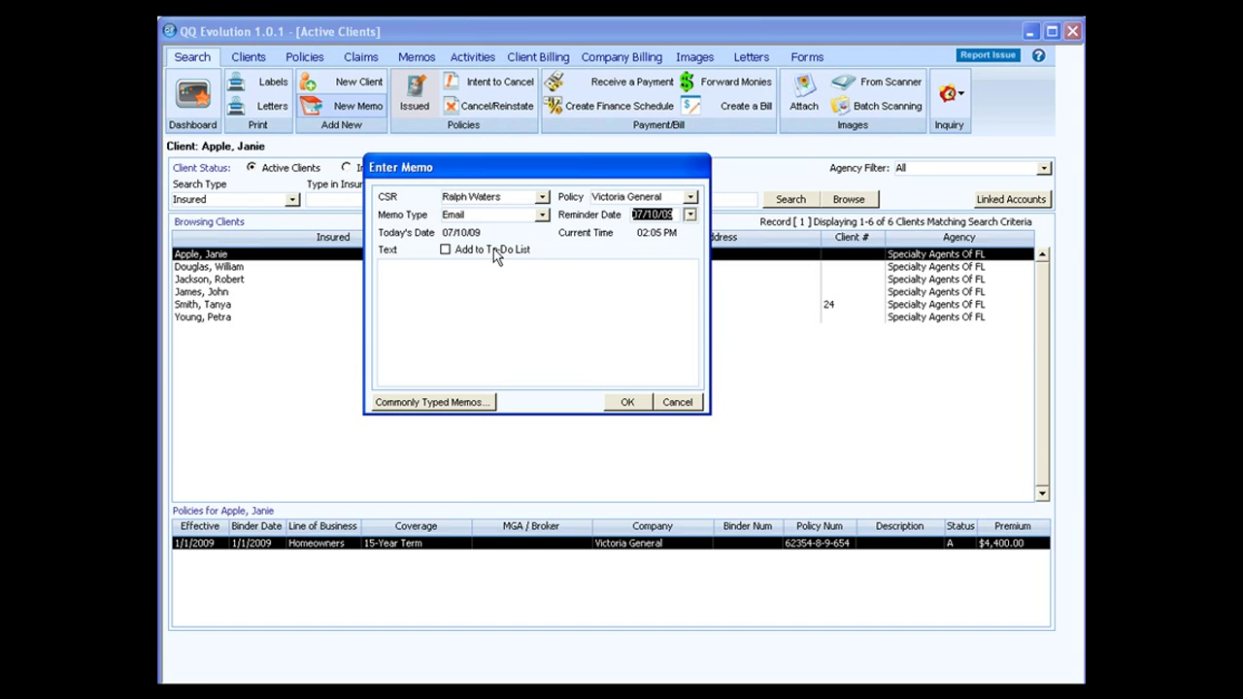
Add the memo to the second user's To-Do list with text 'check to see if they received the email on cancellation'.
click(445, 251)
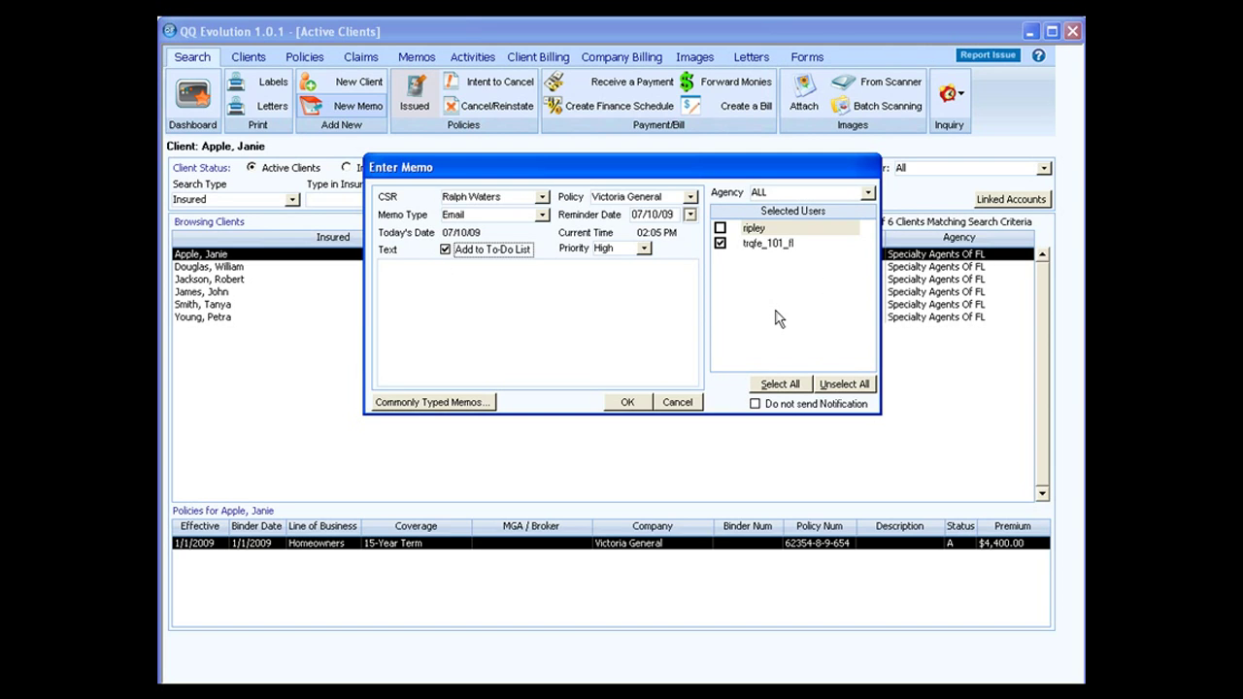
click(720, 242)
click(720, 228)
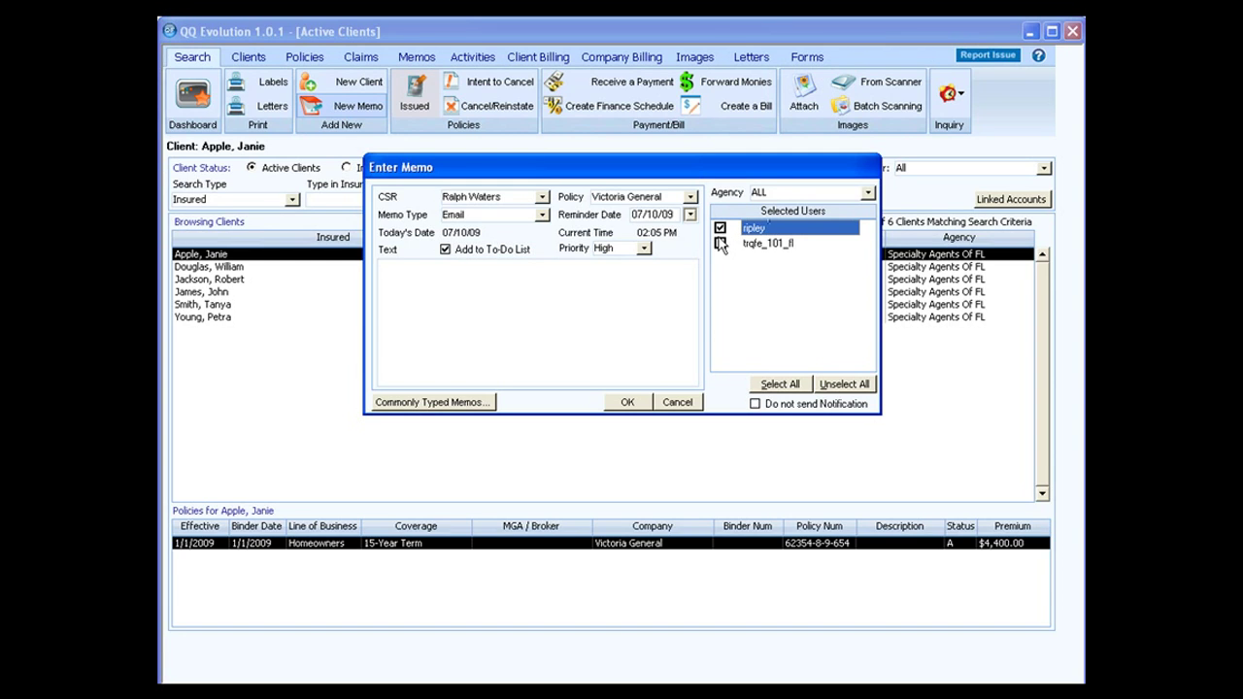
click(720, 243)
click(455, 282)
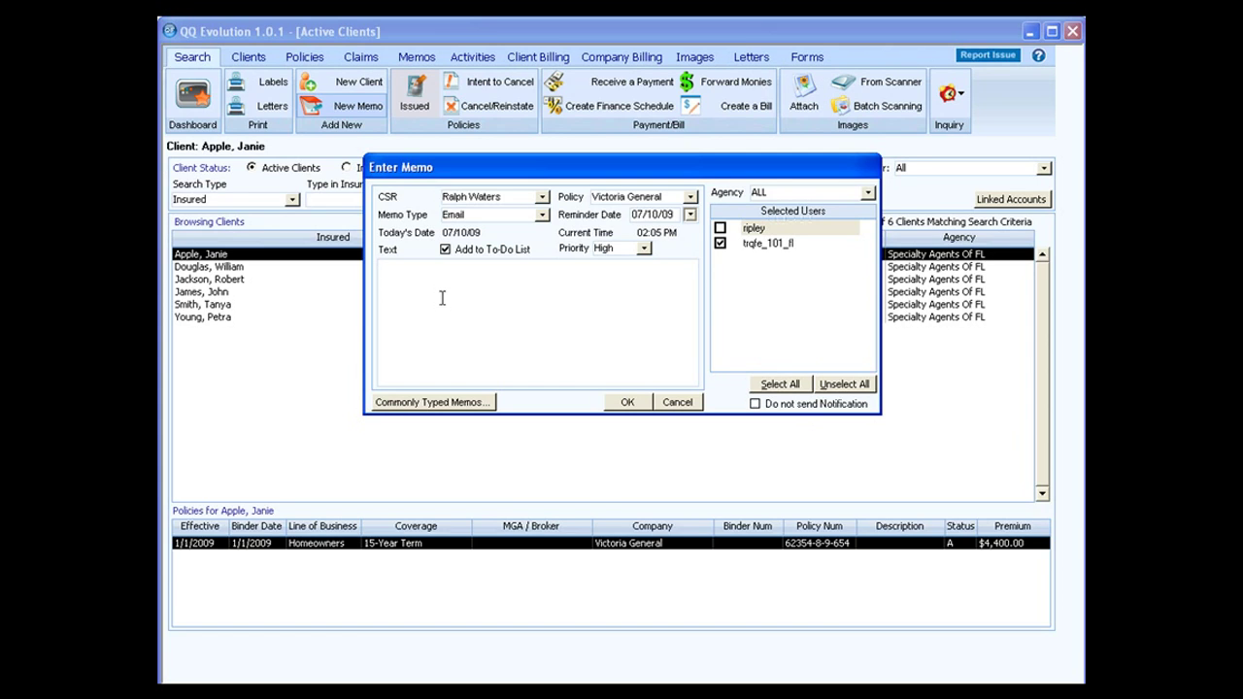
text(check to see if they received the ema)
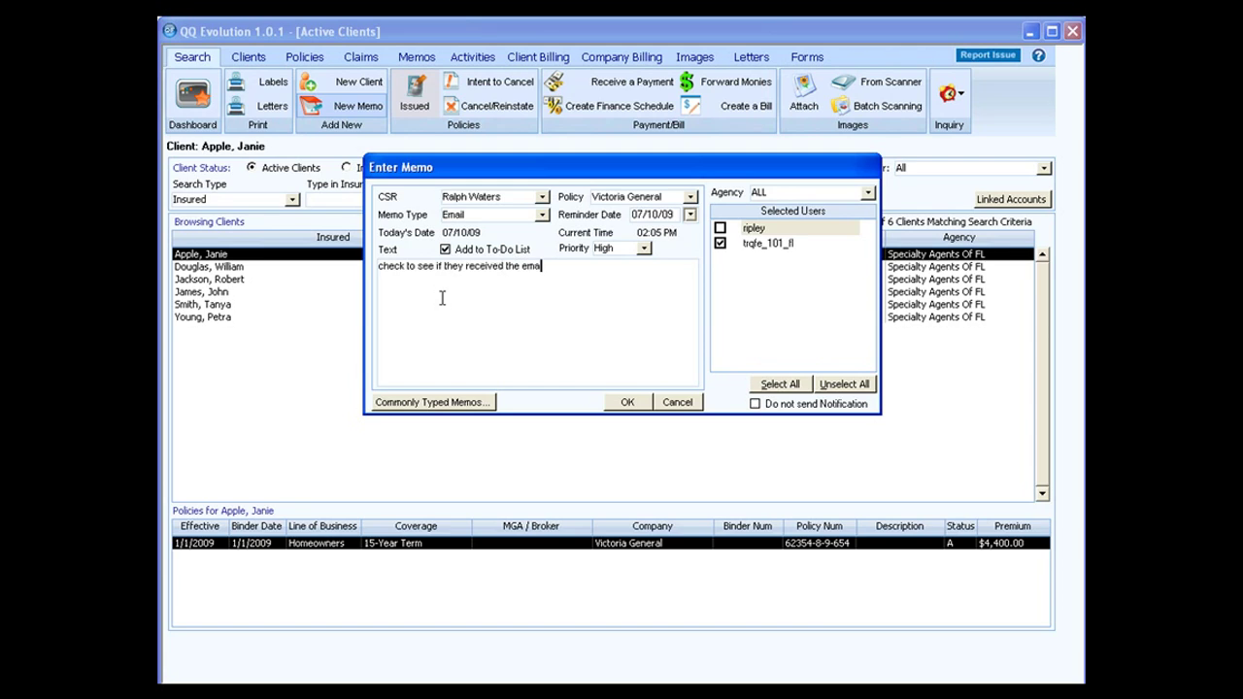
text(il on cancellation)
Save the Email memo, glance at the memo list, then go back to the Active Clients list.
click(626, 404)
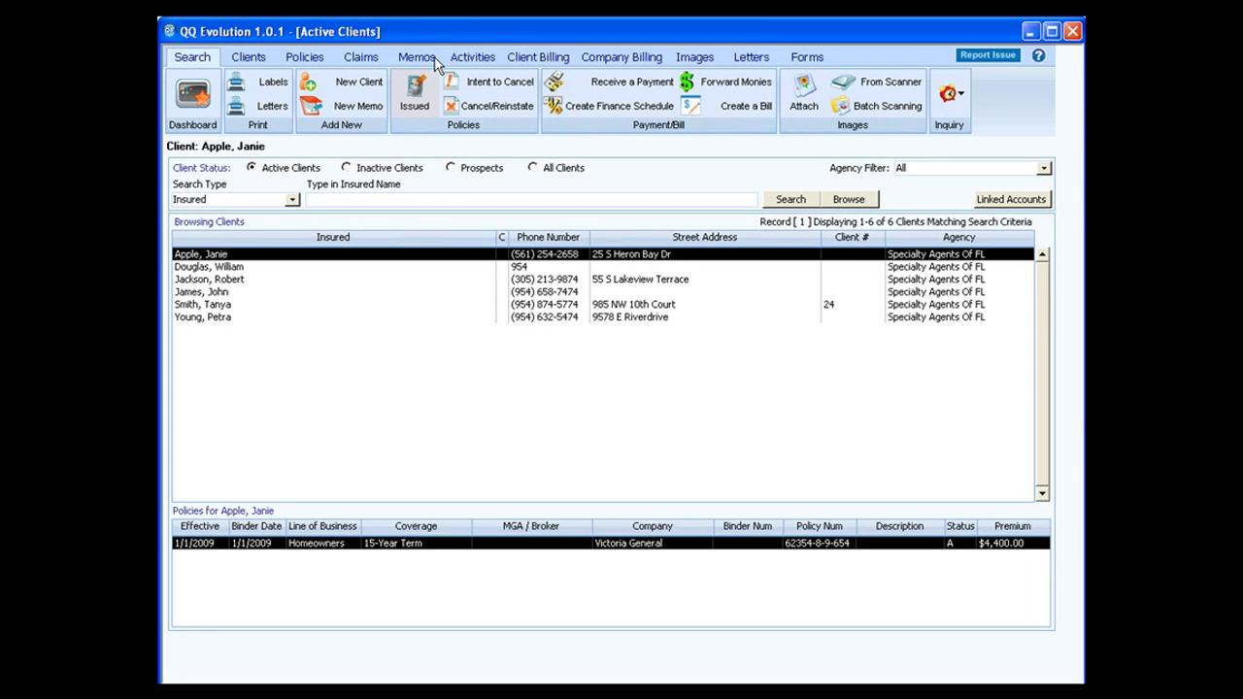
click(417, 56)
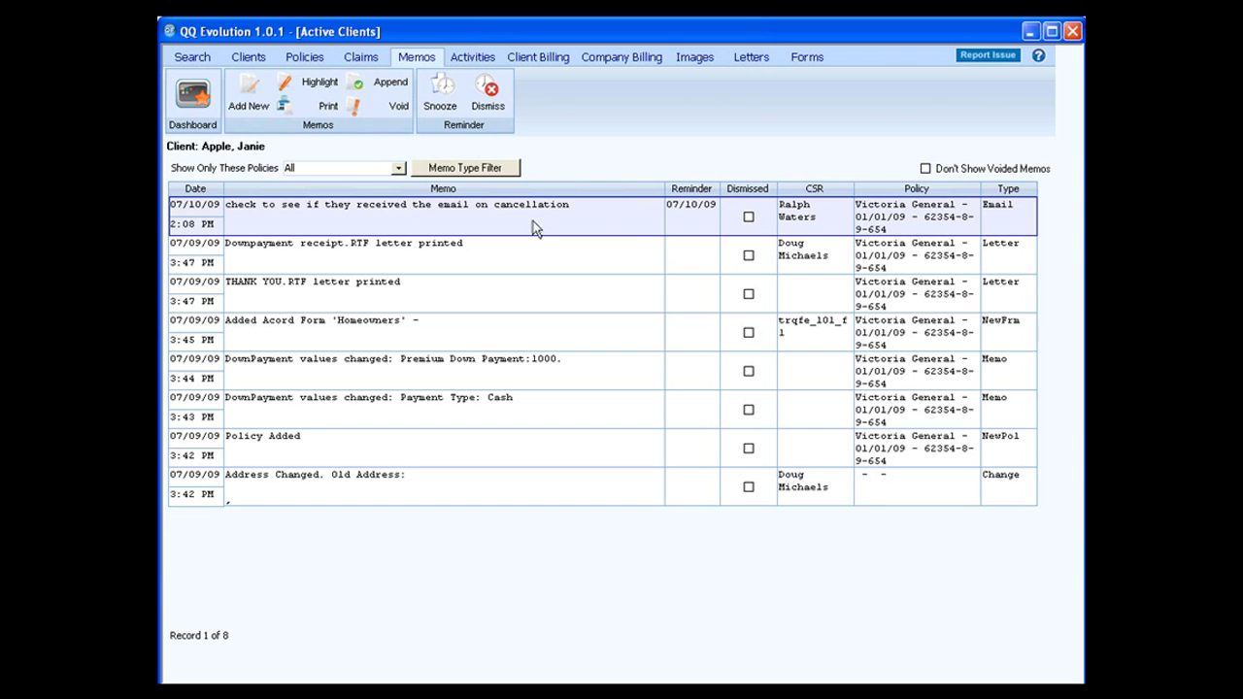
click(212, 61)
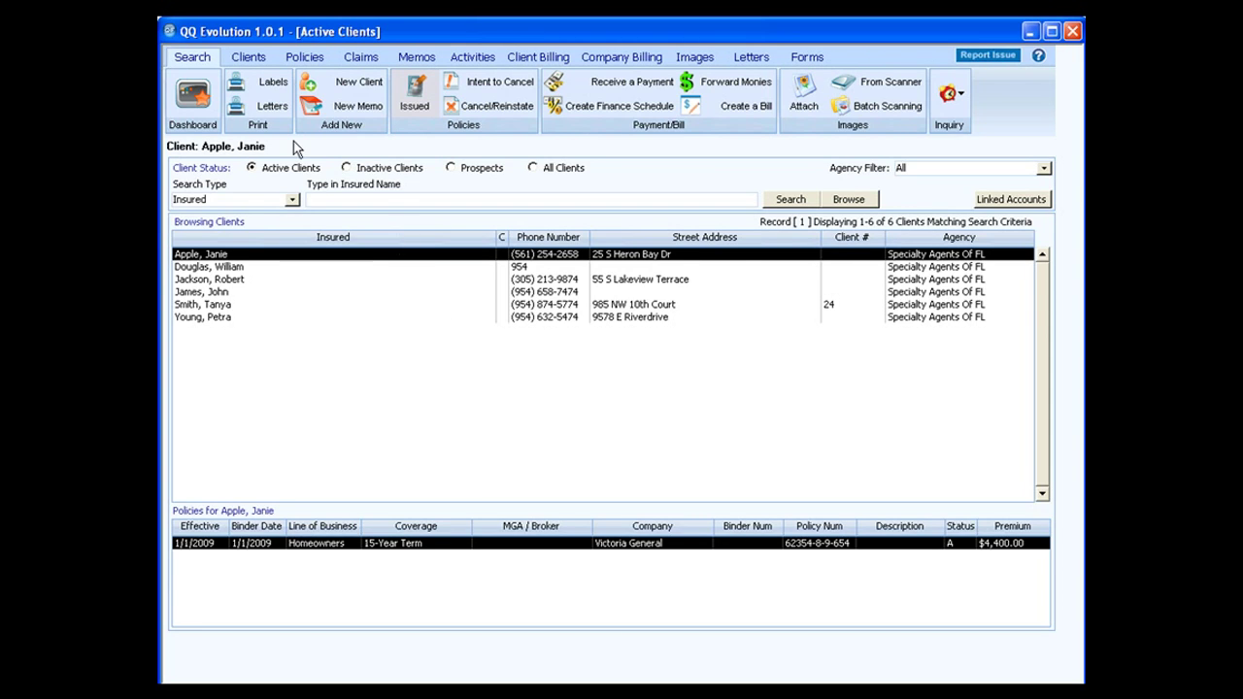
From the Dashboard, view Today's Memos showing the 07/10/09 cancellation-email reminder.
click(207, 107)
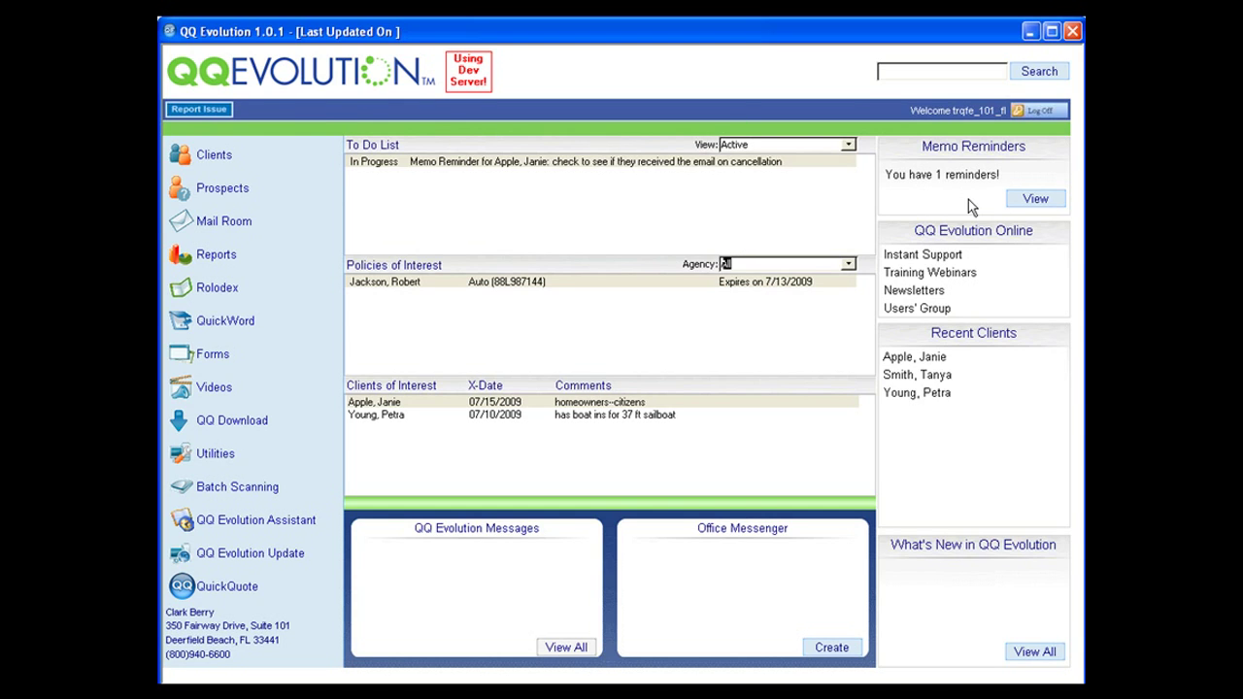
click(1025, 209)
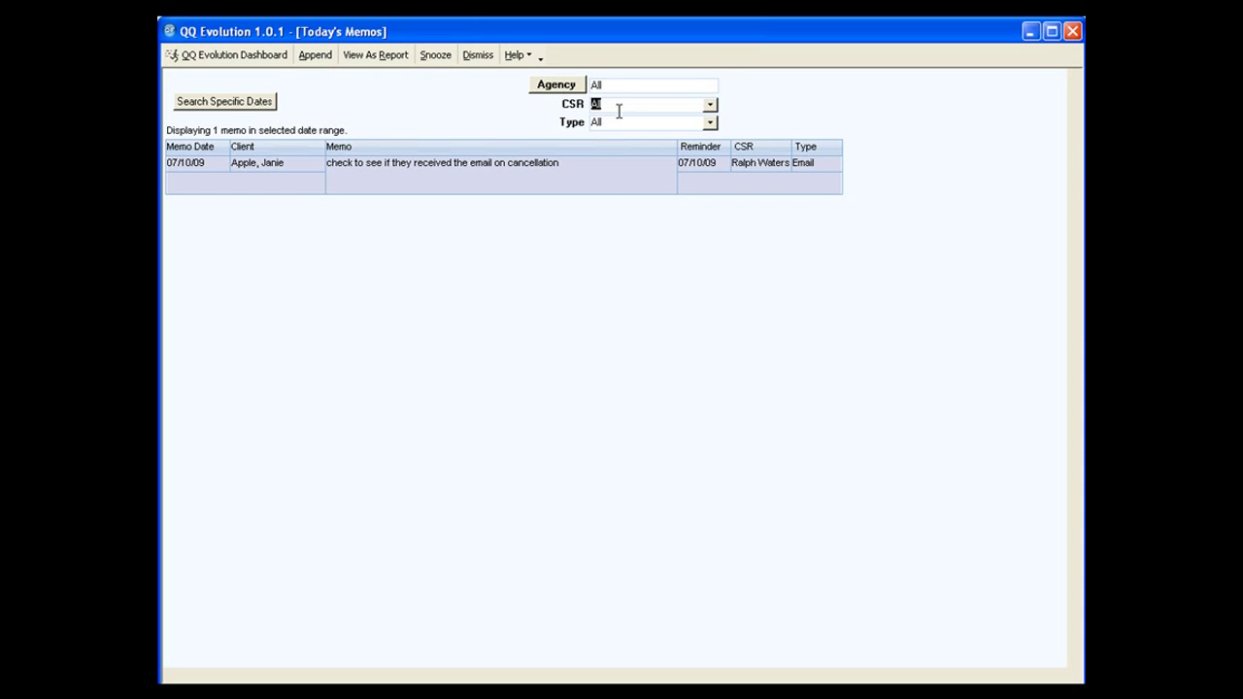
click(710, 105)
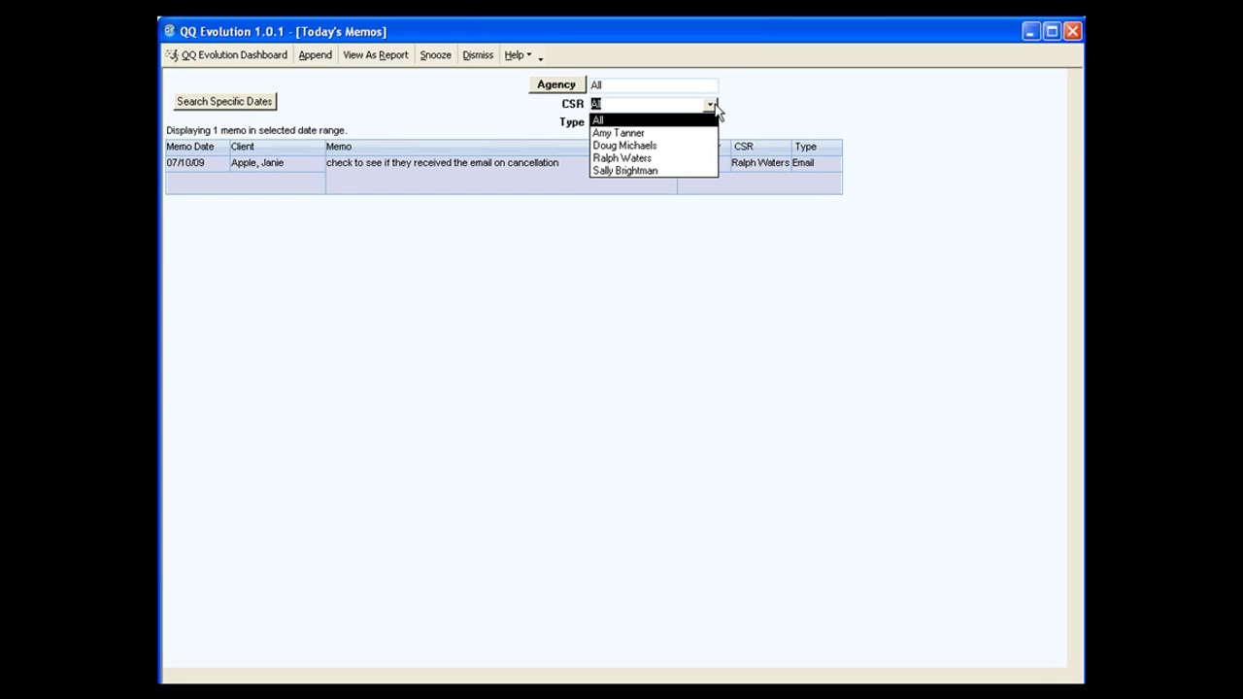
click(714, 106)
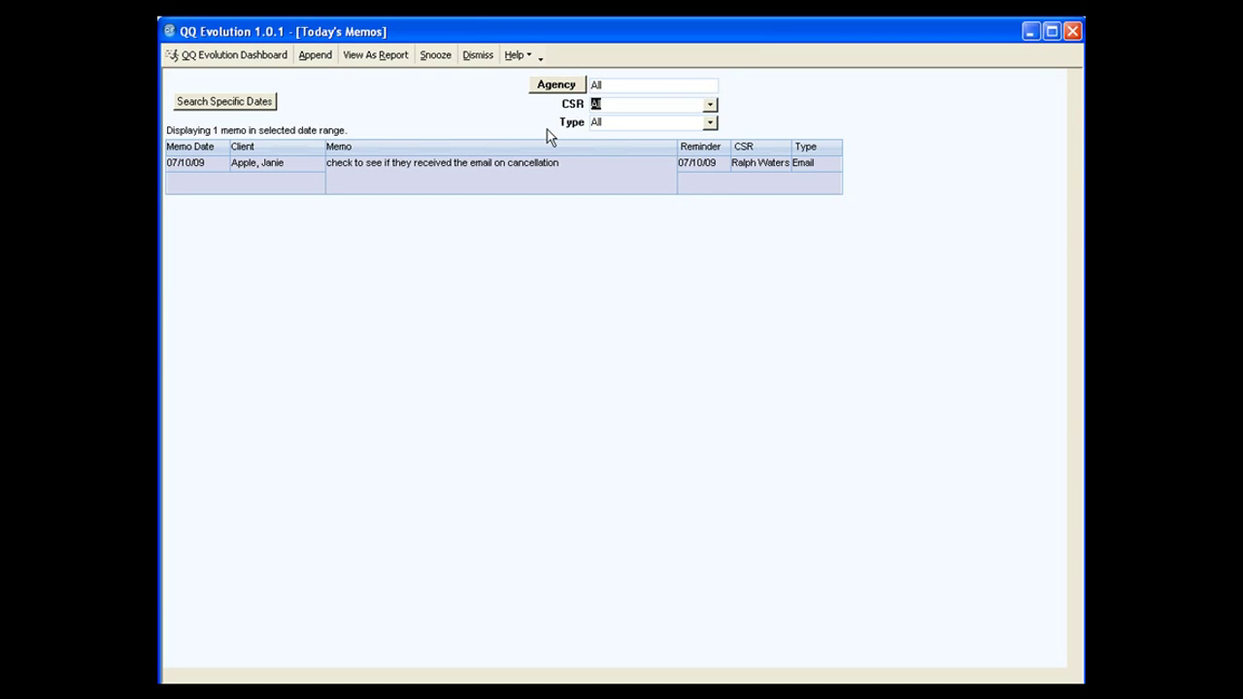
click(712, 124)
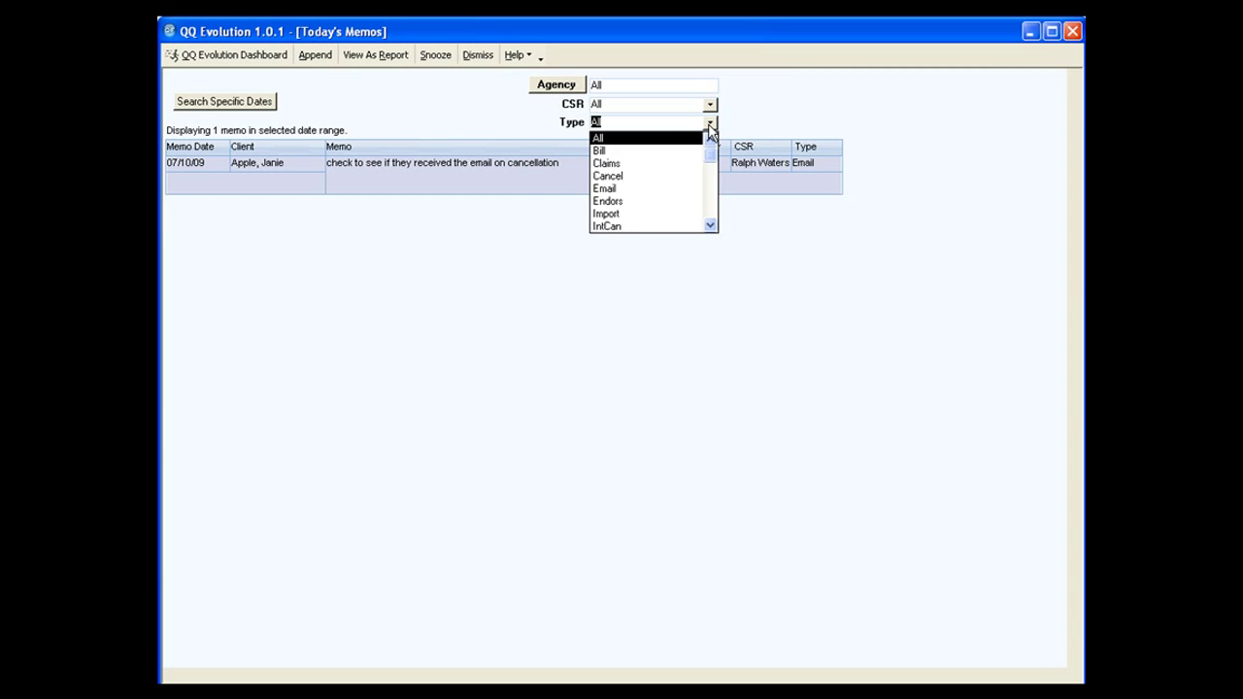
click(625, 163)
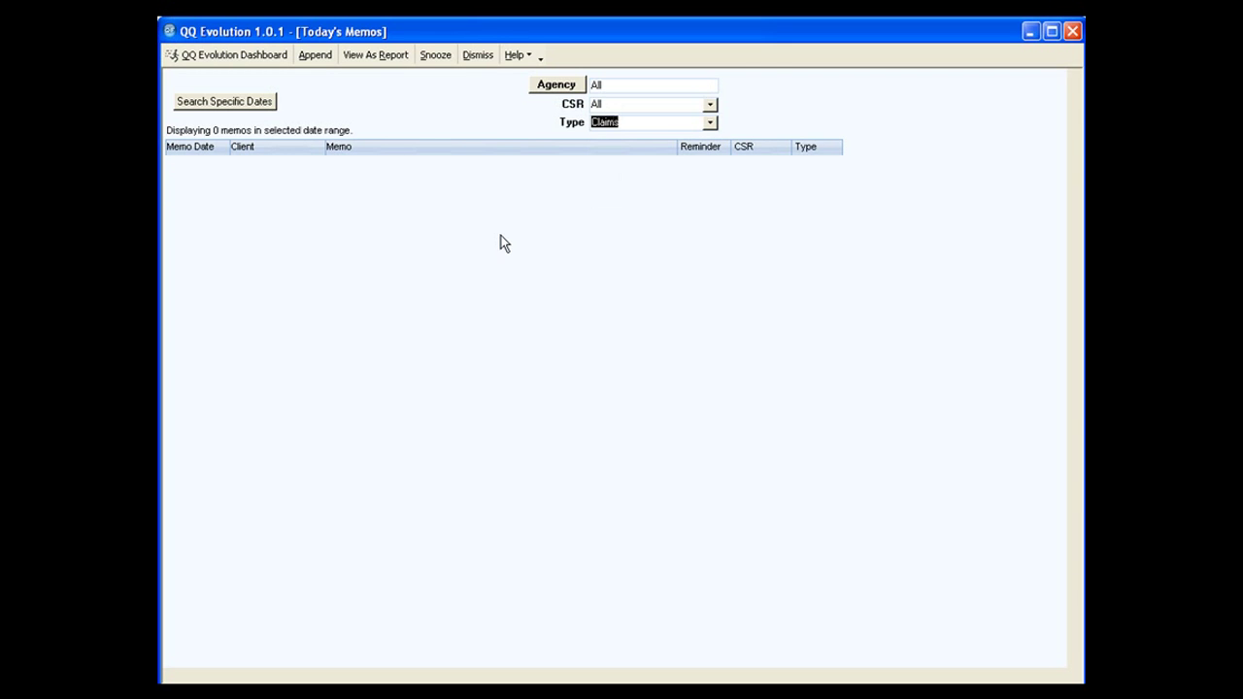
click(710, 126)
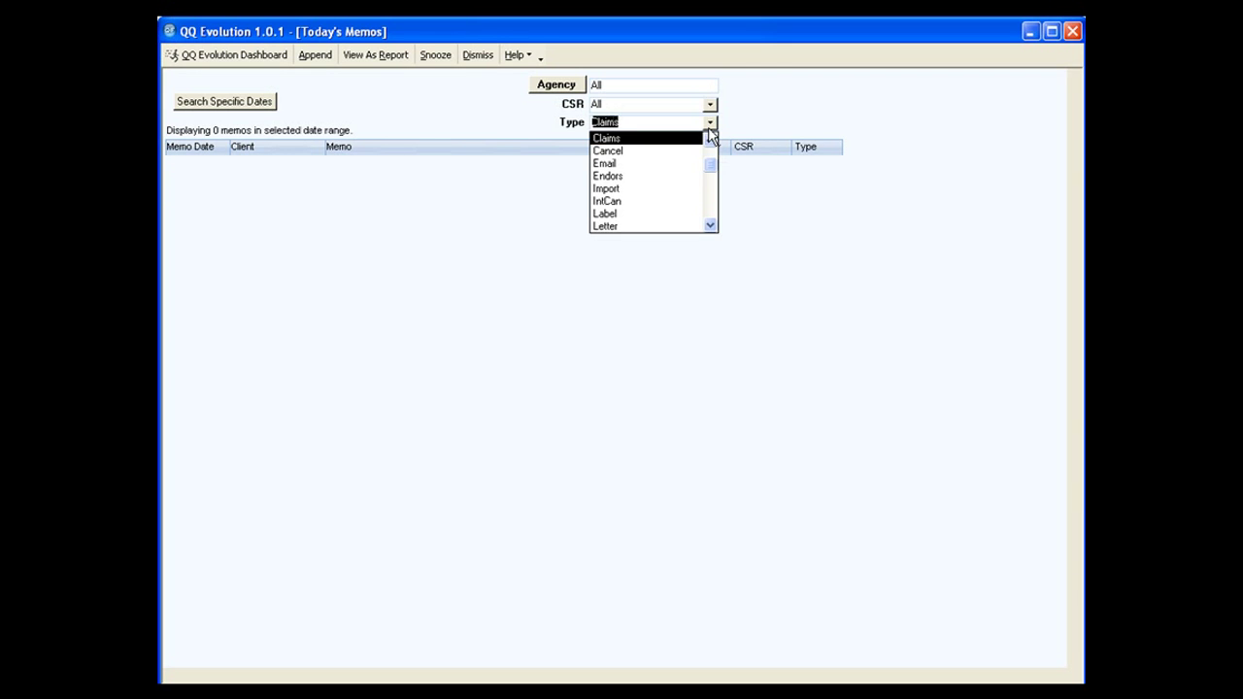
click(610, 165)
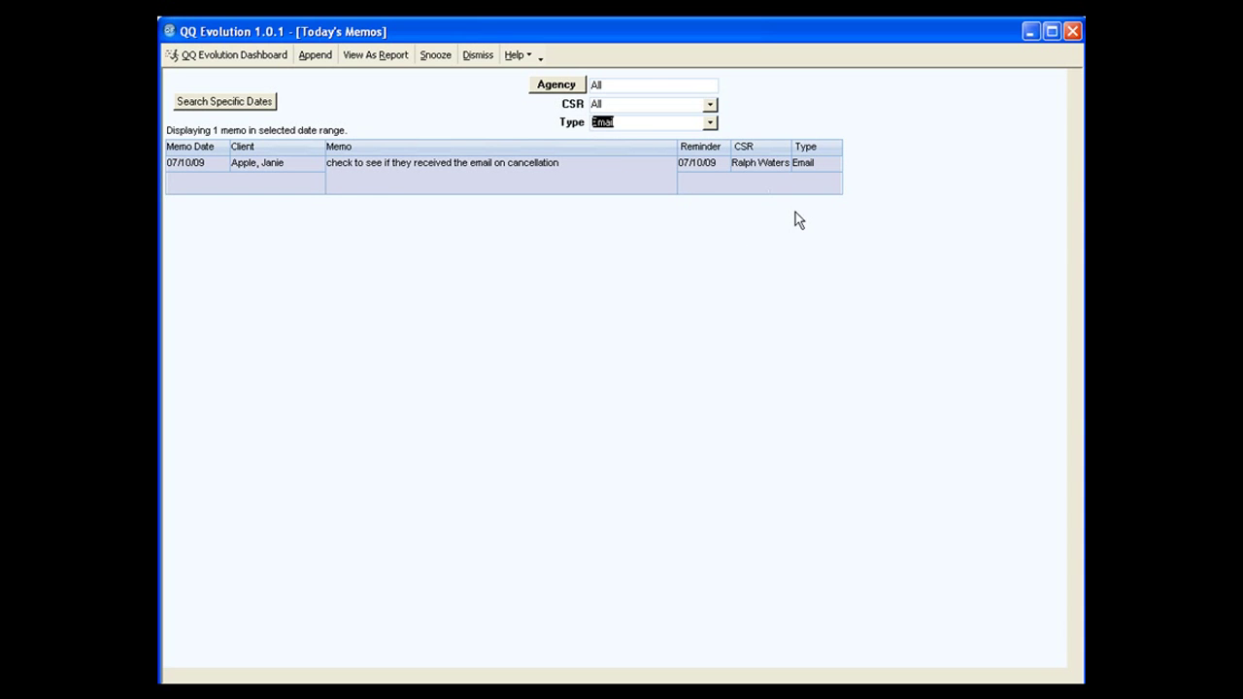
click(710, 123)
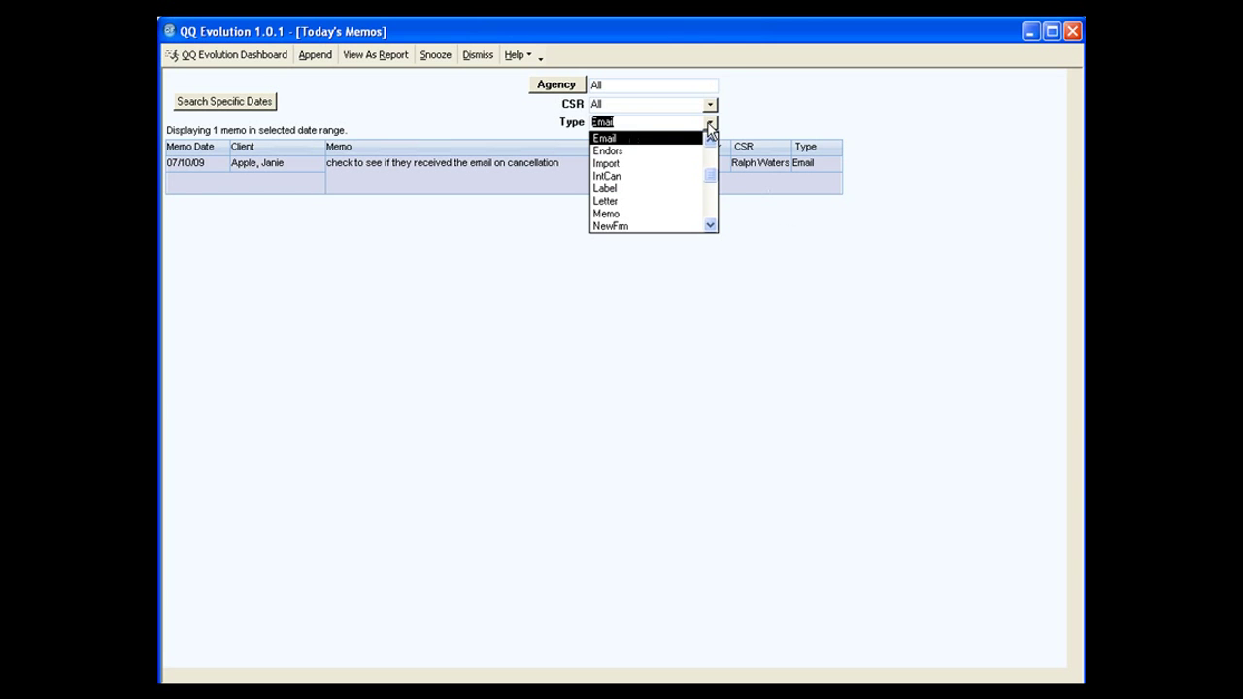
drag(712, 175, 711, 148)
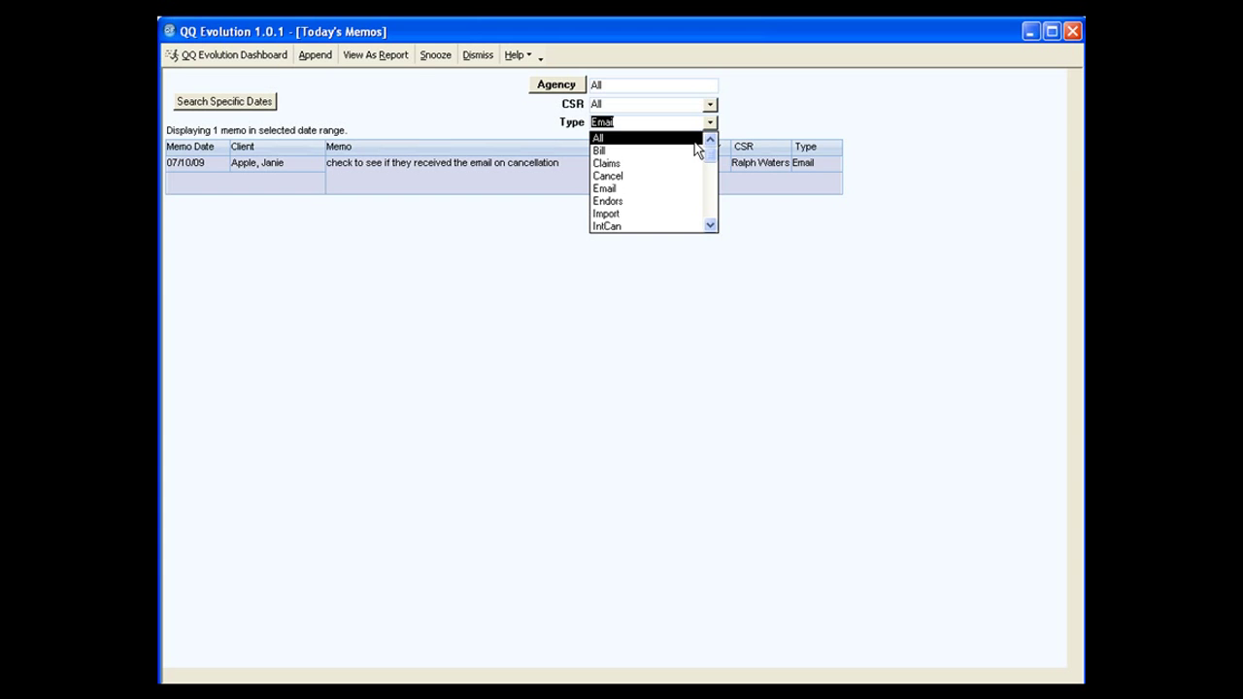
click(694, 139)
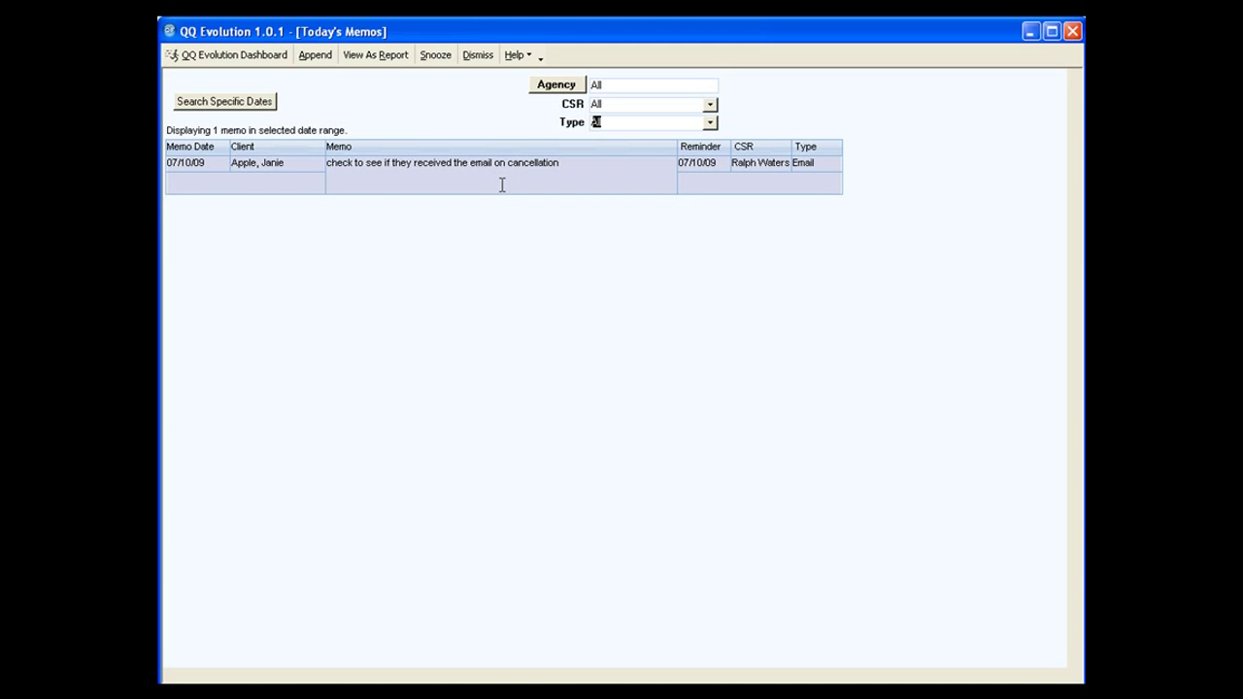
Append the note 'added test memo' to the reminder memo and save it.
click(327, 60)
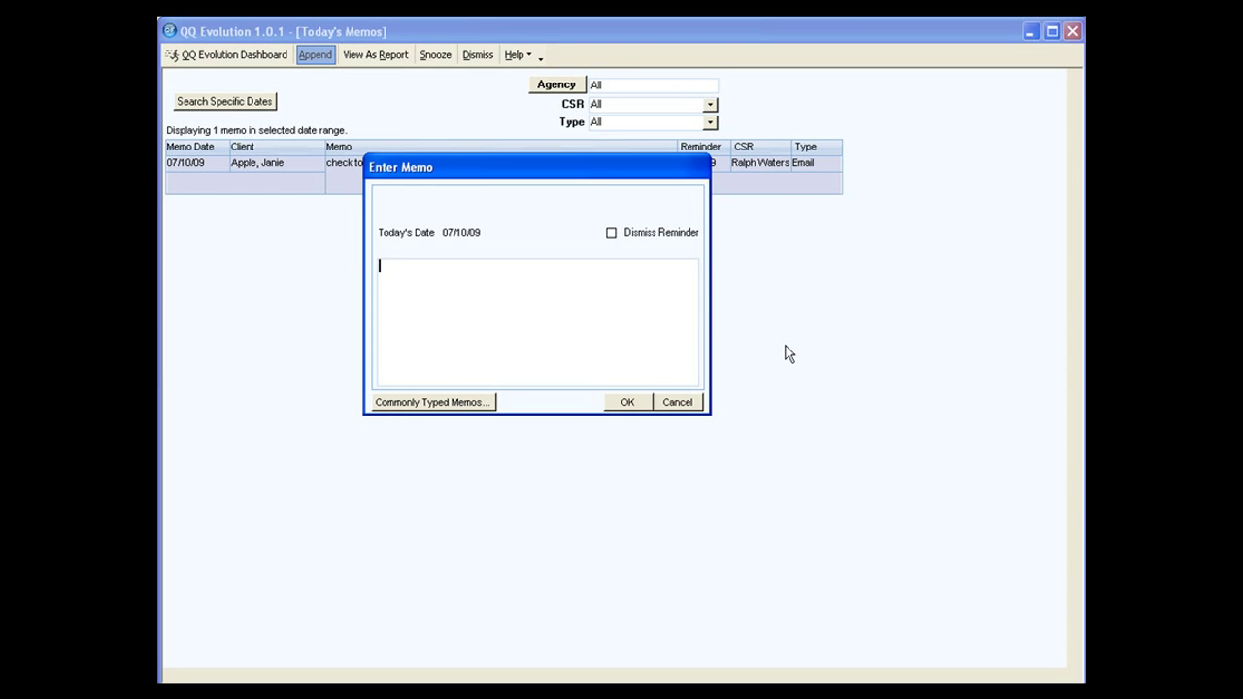
text(added test me)
text(mo)
click(644, 402)
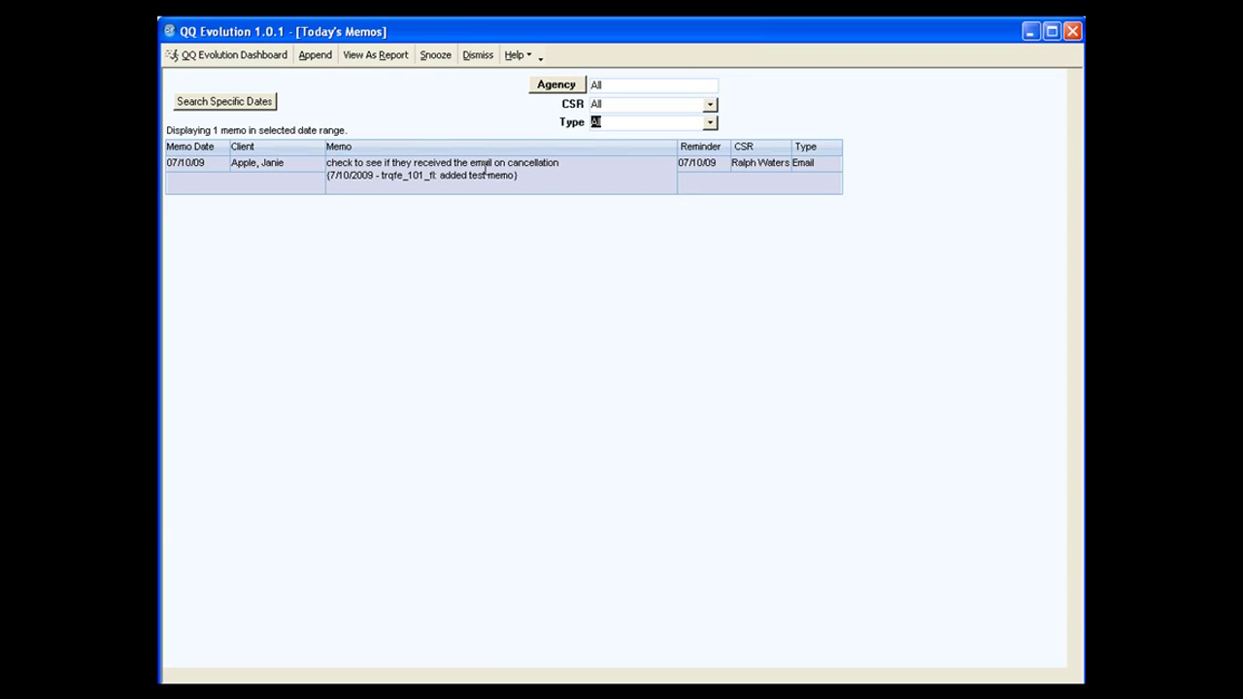
click(388, 60)
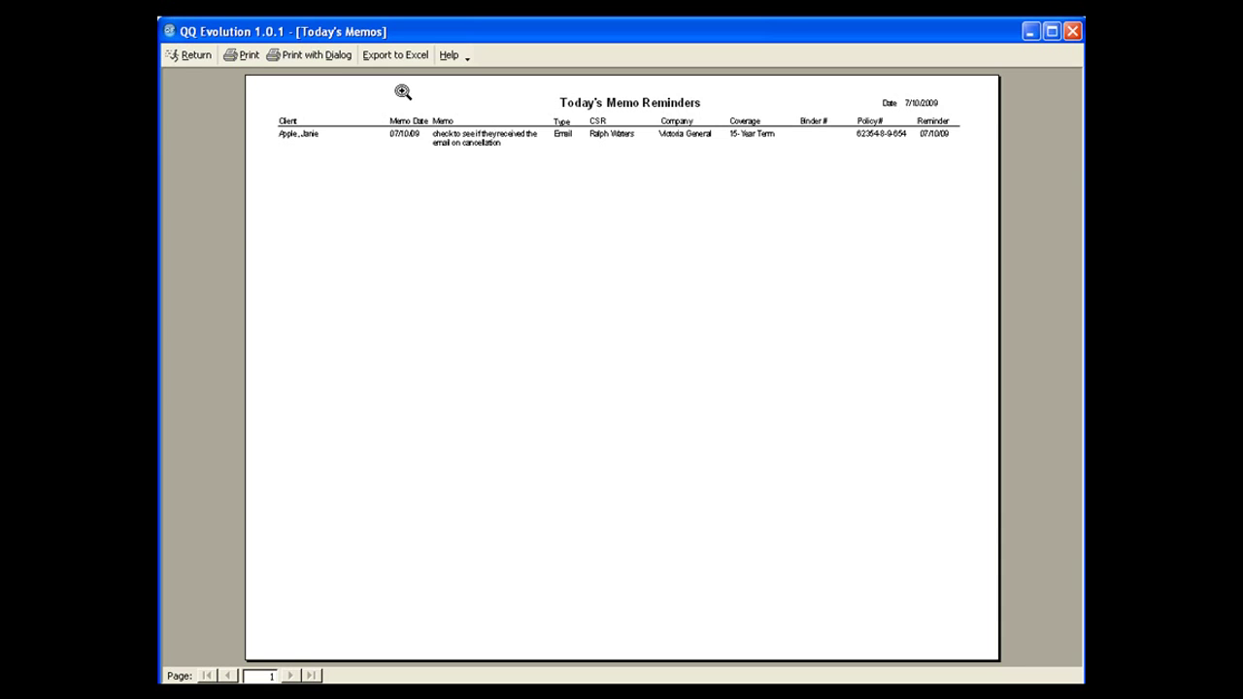
click(209, 59)
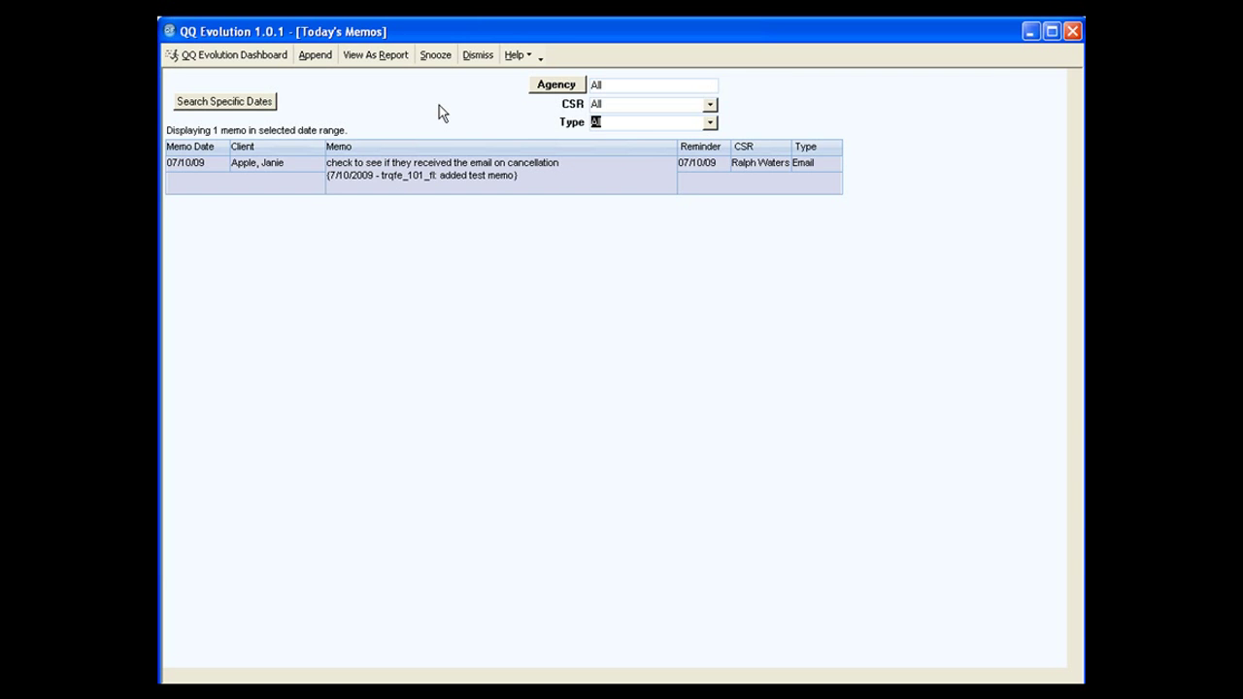
Skip snoozing, dismiss the cancellation-email memo with confirmation, and return to the dashboard.
click(437, 55)
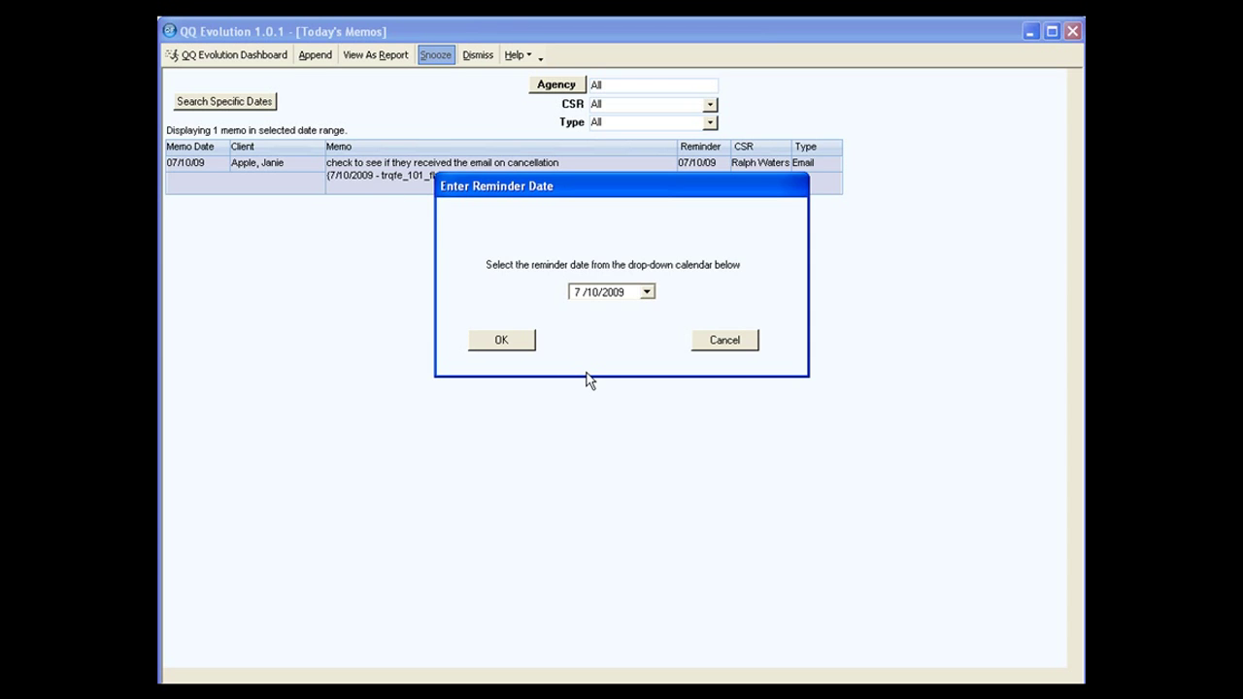
click(706, 344)
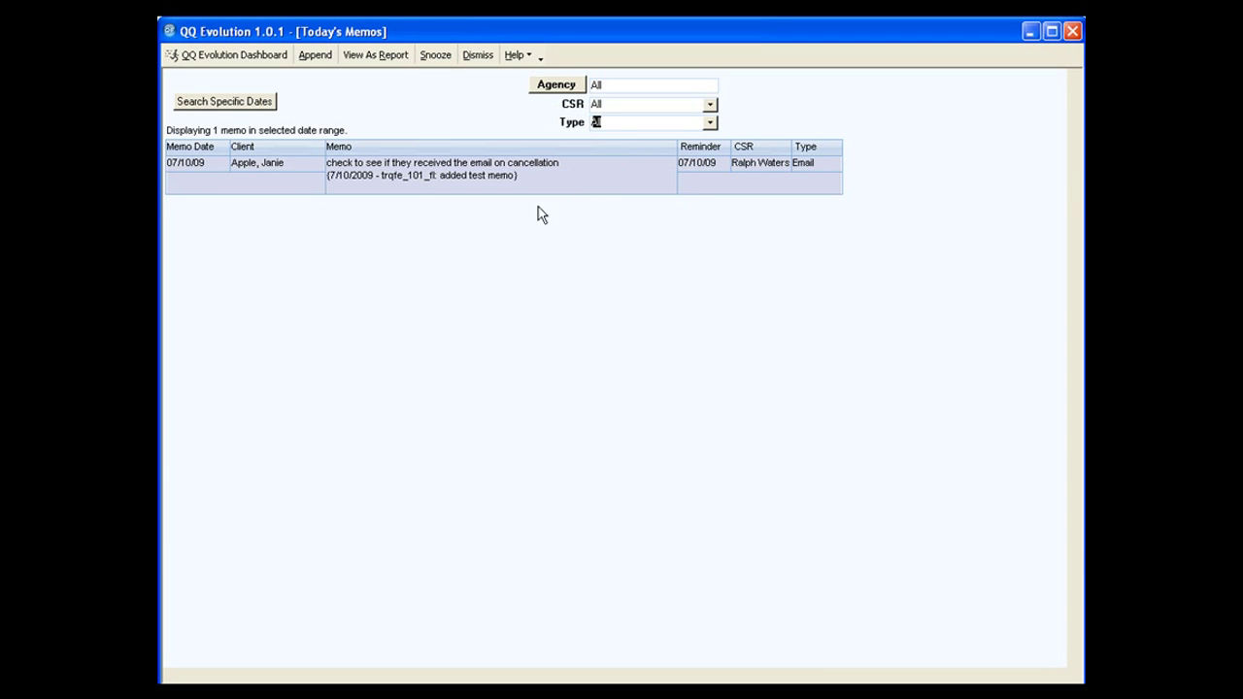
click(477, 56)
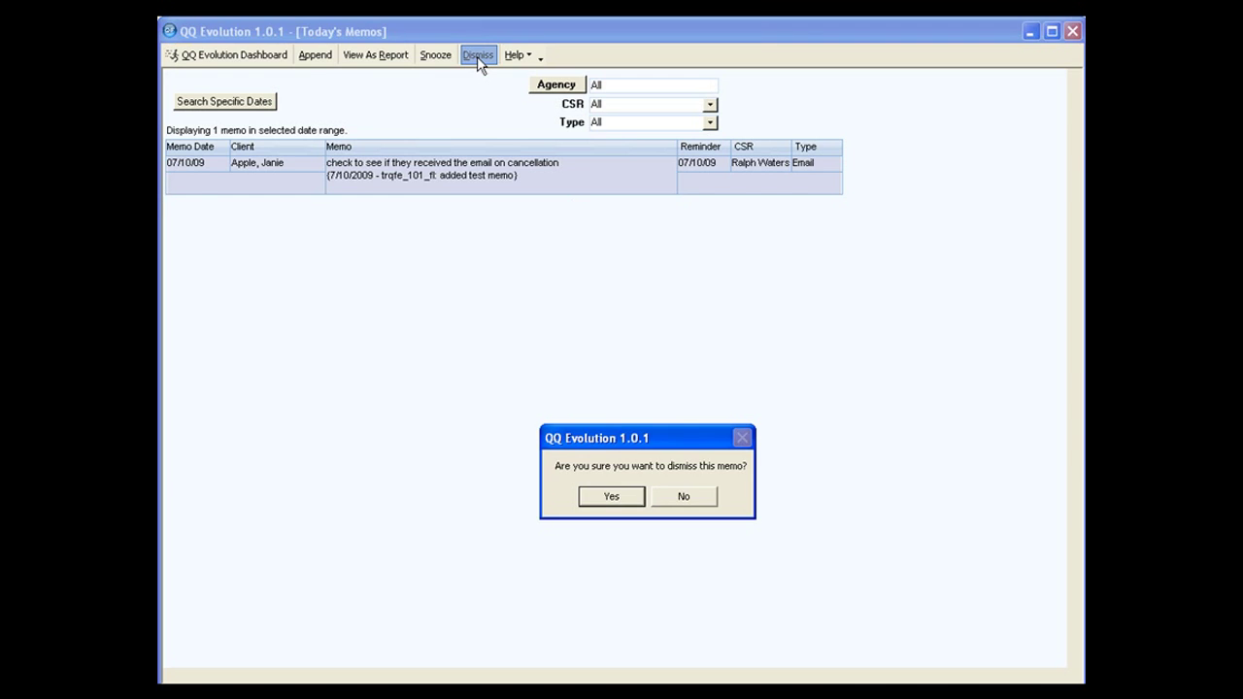
click(604, 496)
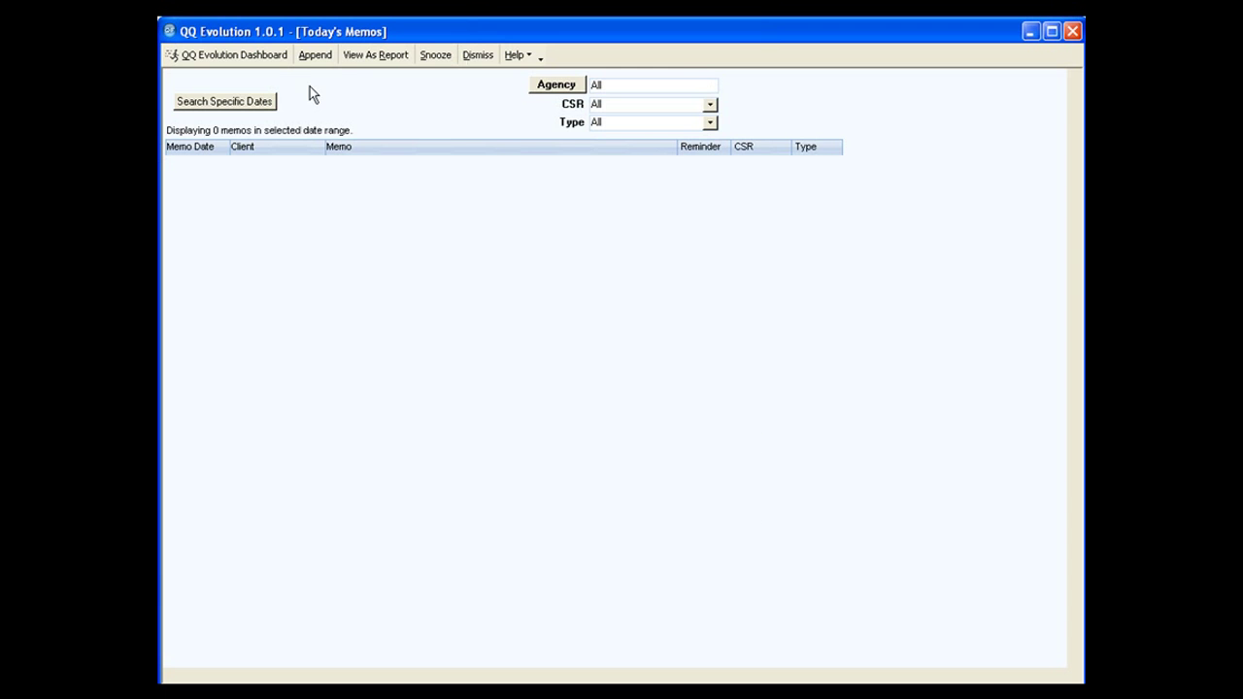
click(269, 63)
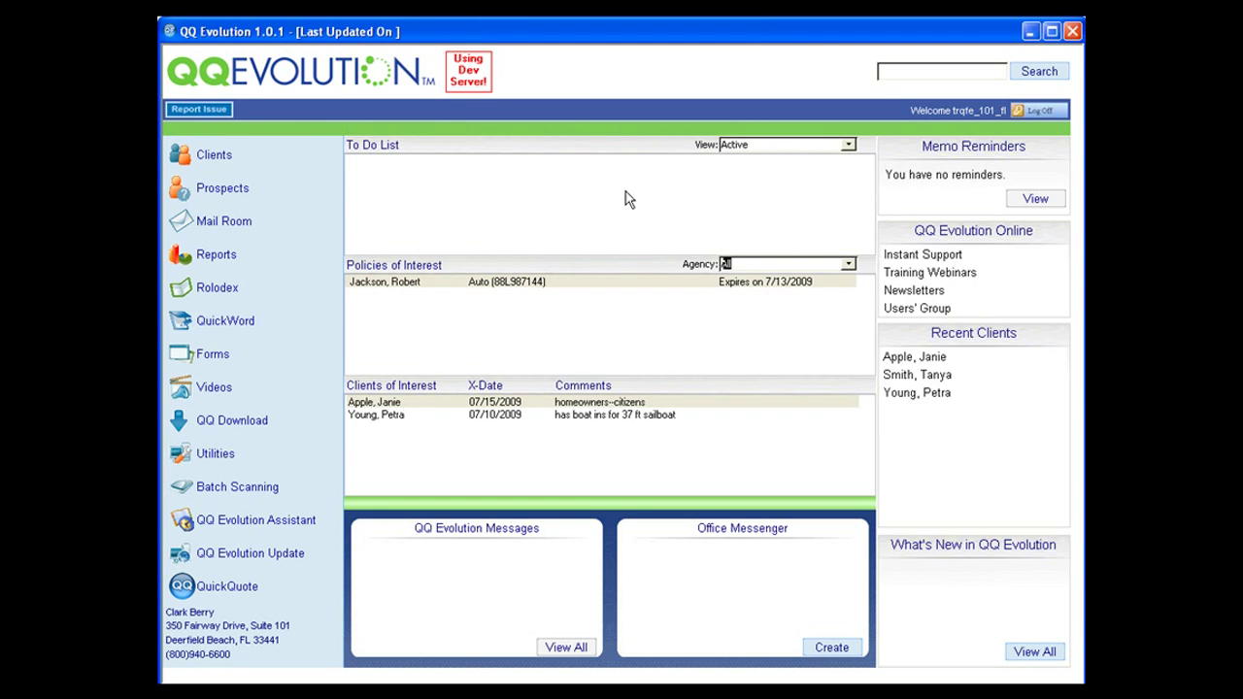
Check the first client's Memos show the cancellation memo dismissed on 07/10/09, then return to Search.
click(267, 158)
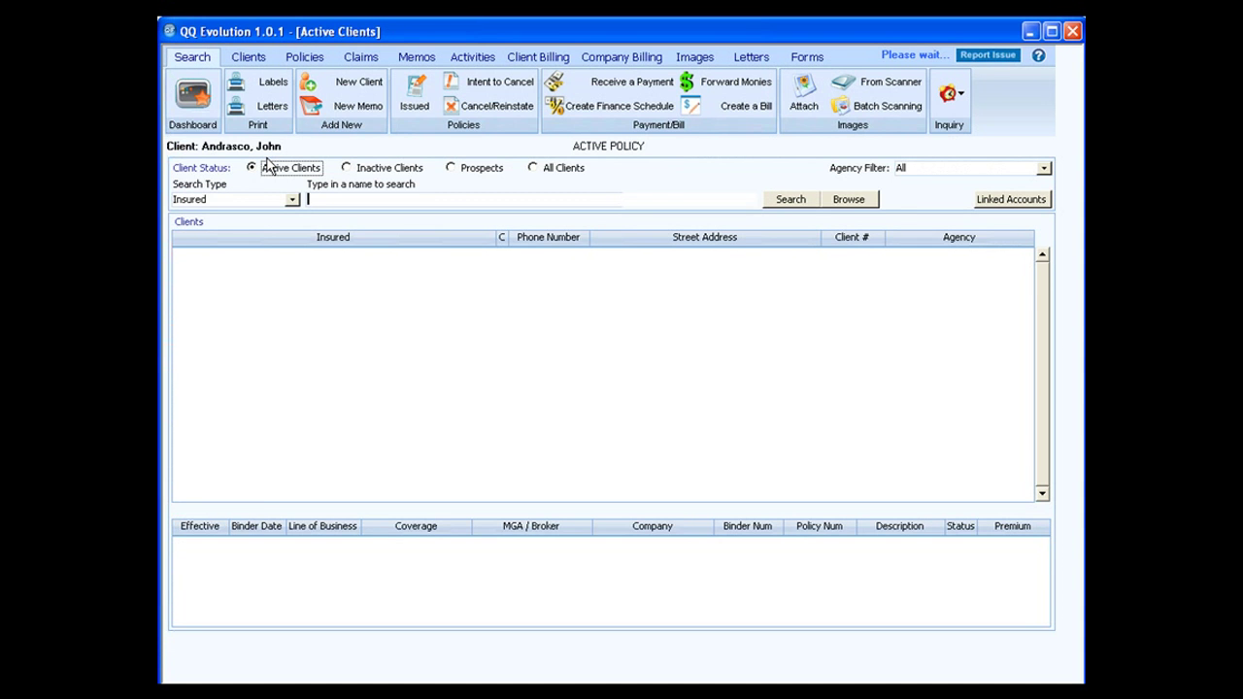
click(409, 60)
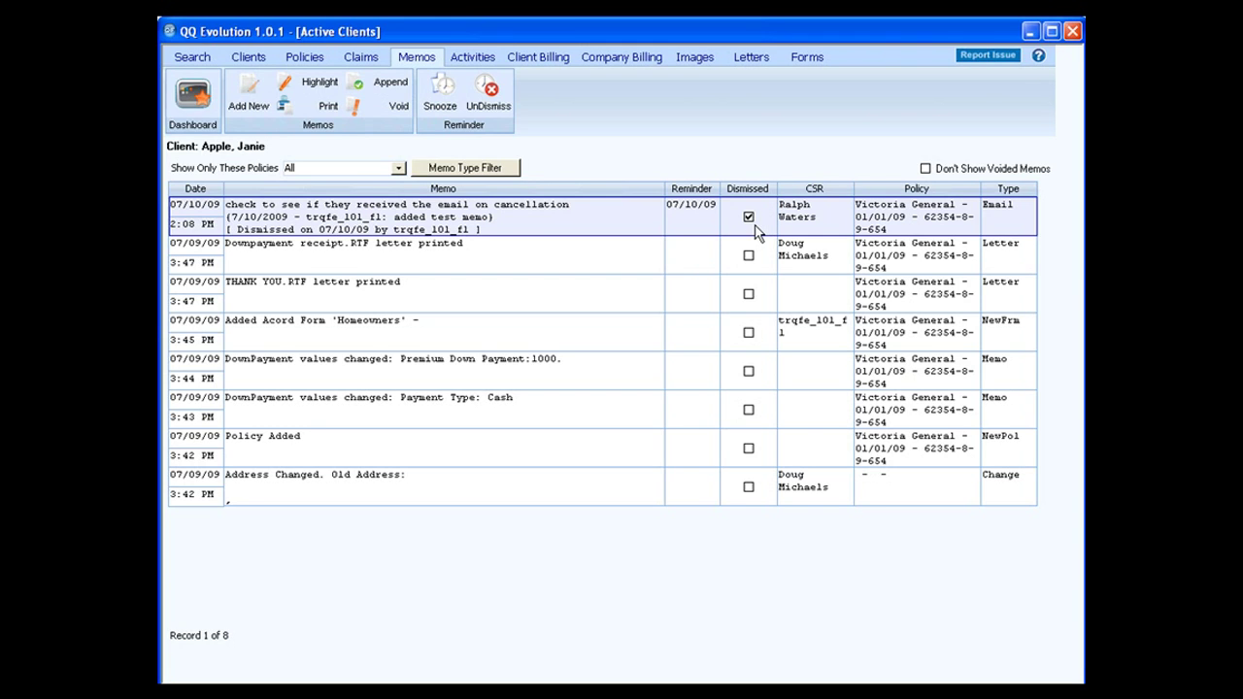
click(193, 58)
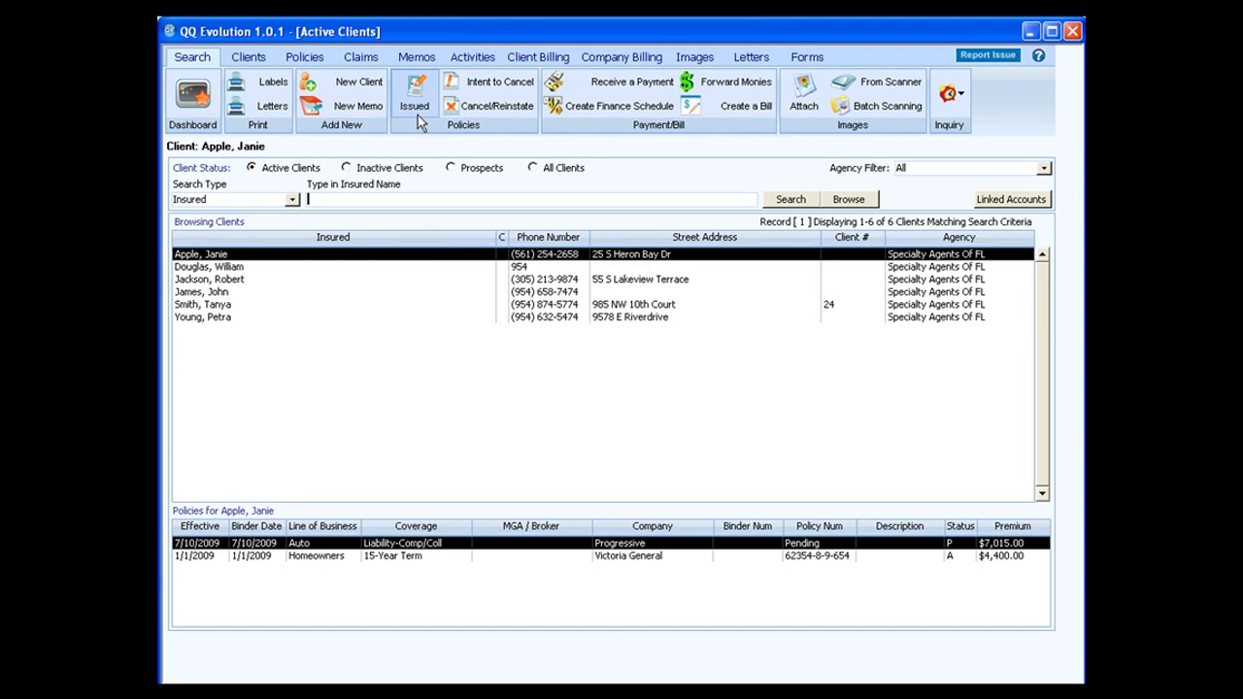
Browse the client rows, reselect the first client, and open its pending Progressive Auto policy for issuing.
click(242, 279)
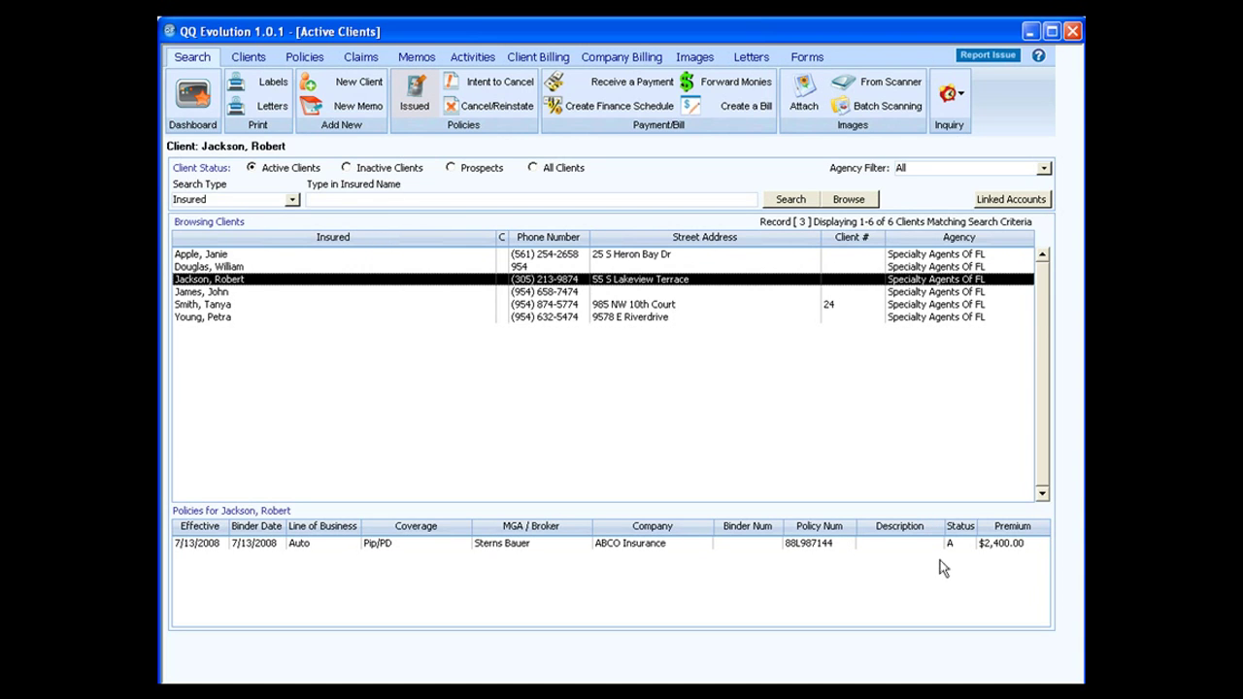
click(546, 317)
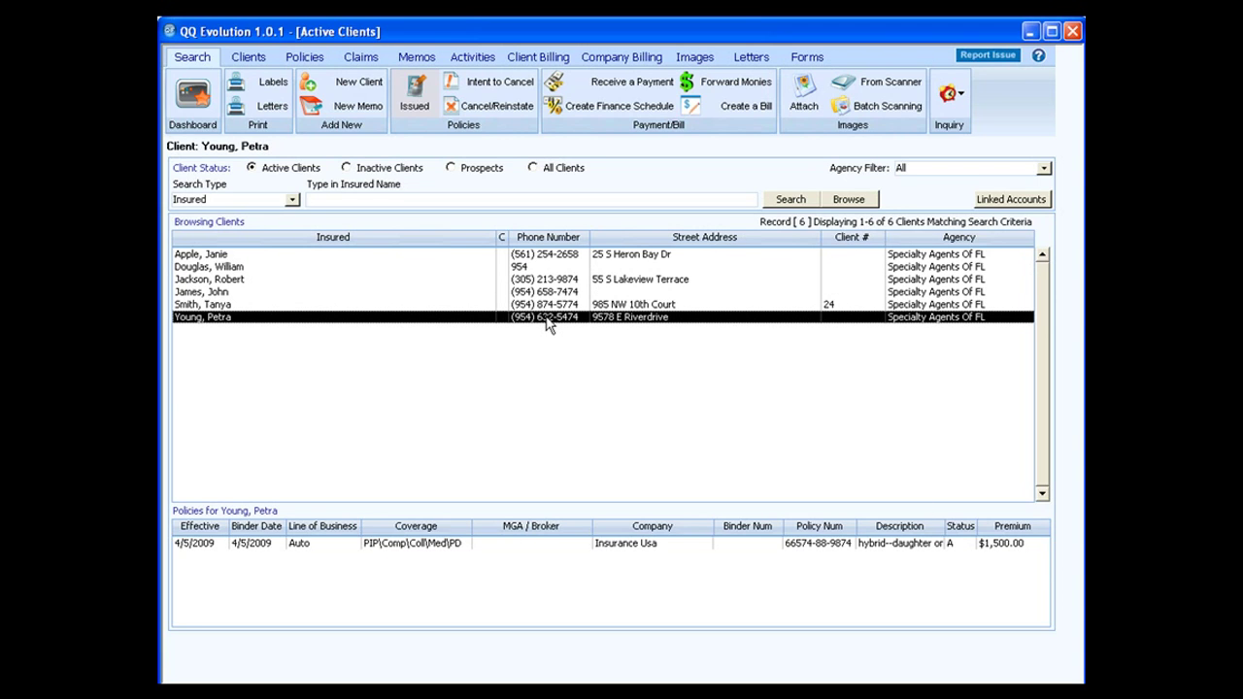
click(311, 254)
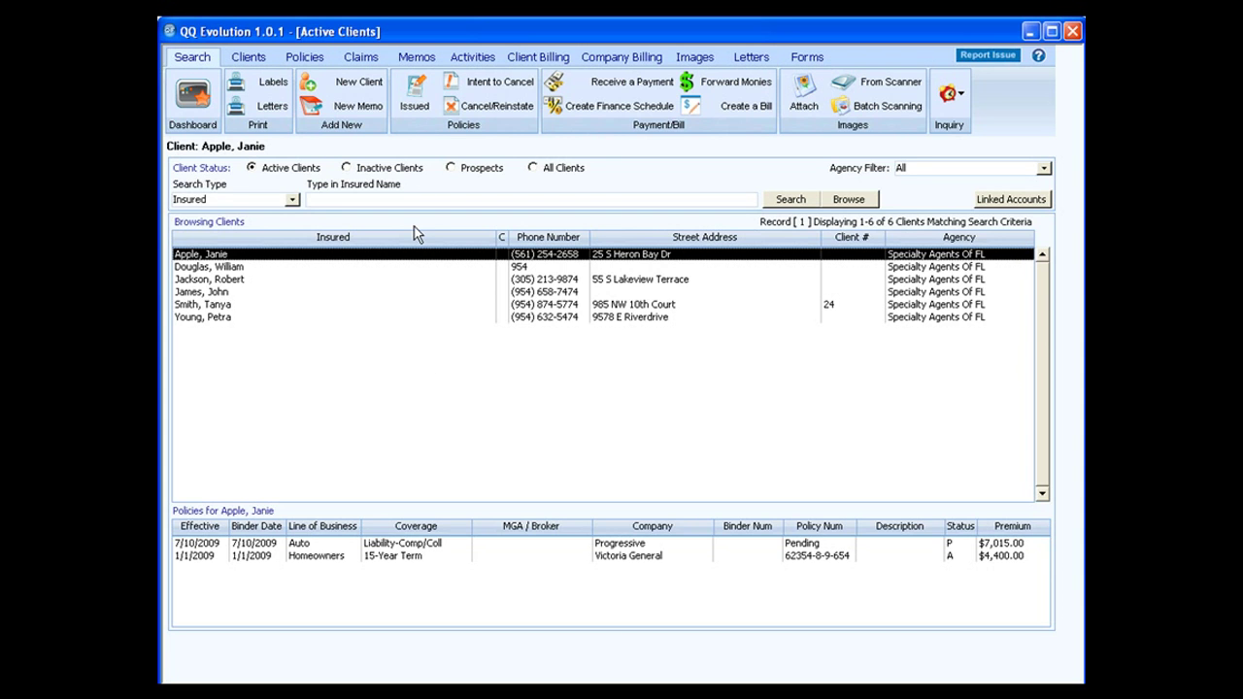
click(415, 107)
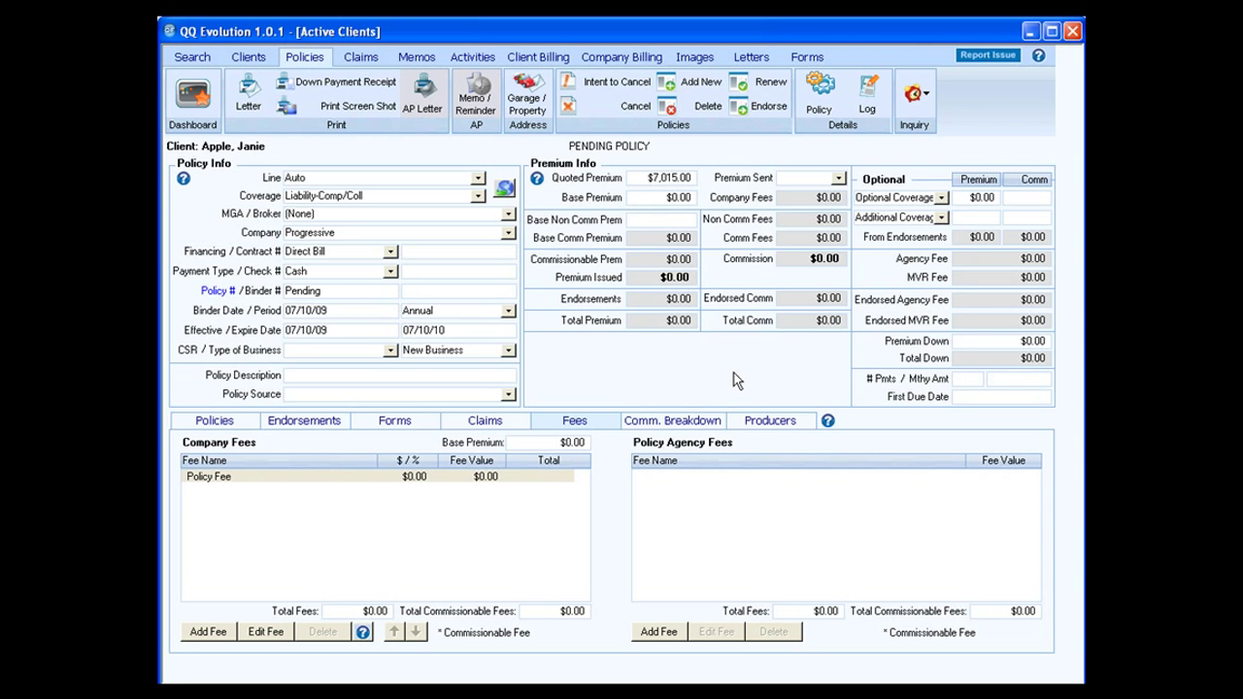
Enter policy number 96254441 and a base premium of 7015.00.
click(686, 197)
click(318, 291)
text(96254441)
key(Tab)
click(668, 198)
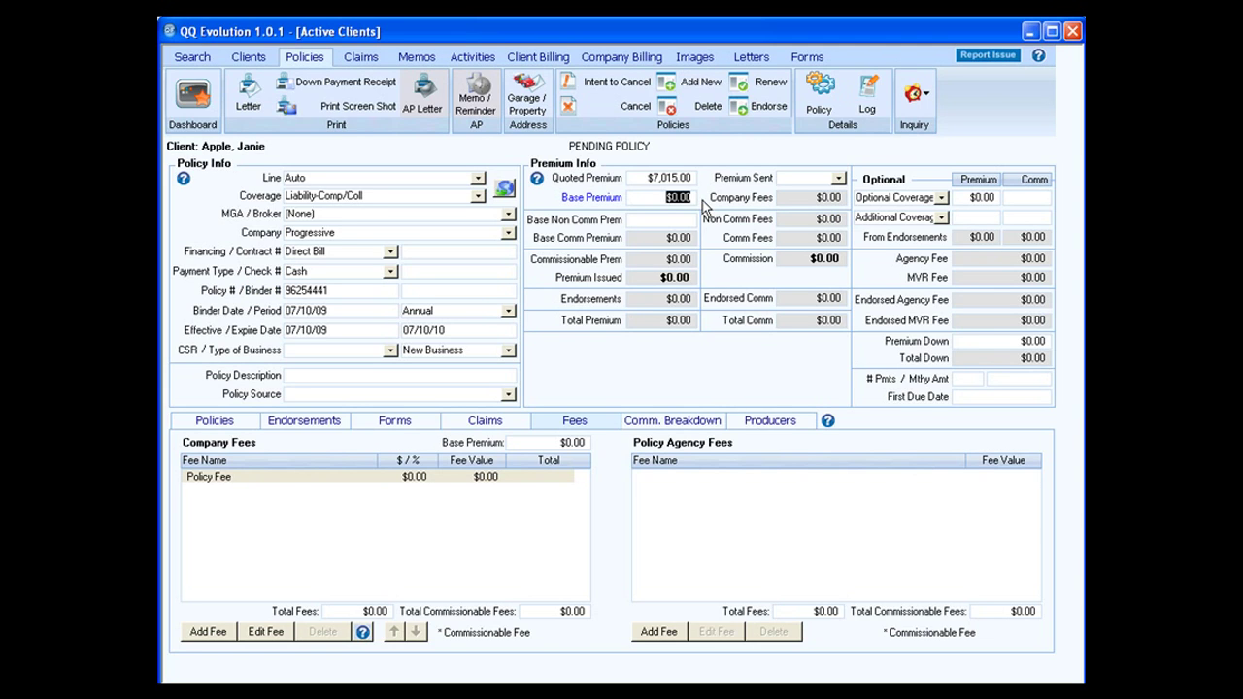
text(7015.00)
key(Return)
key(Tab)
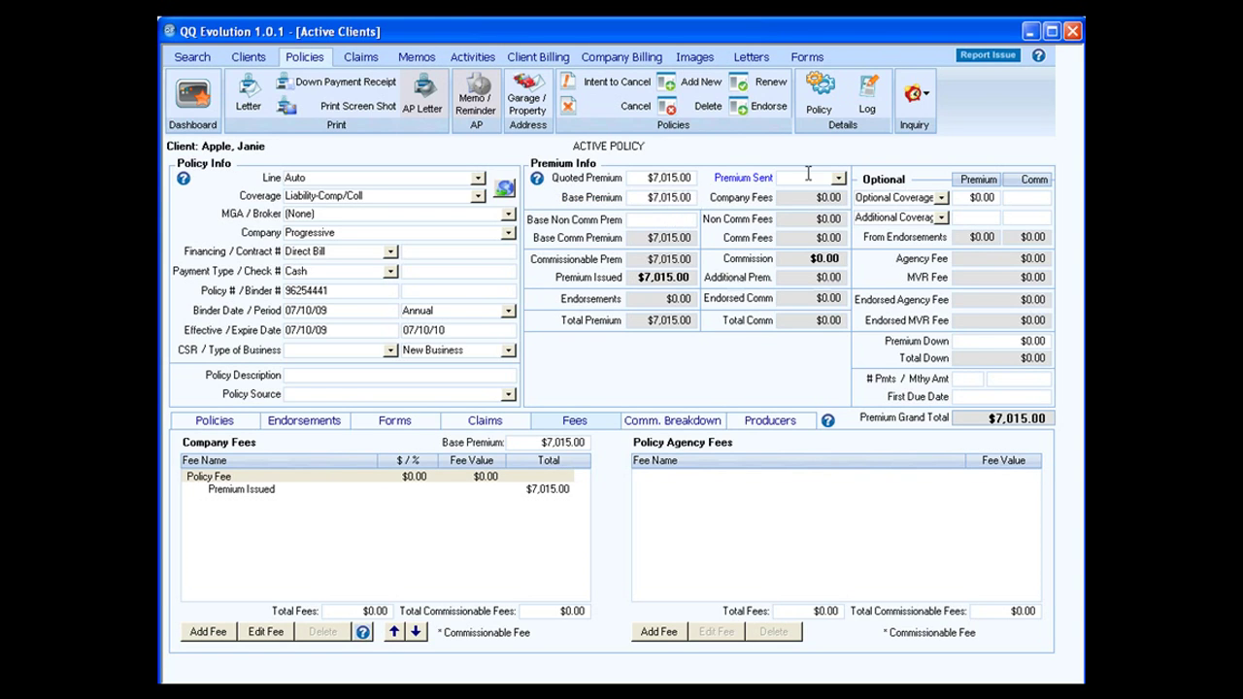
Mark the premium as sent Gross and record a $500.00 down payment without printing a receipt.
click(838, 180)
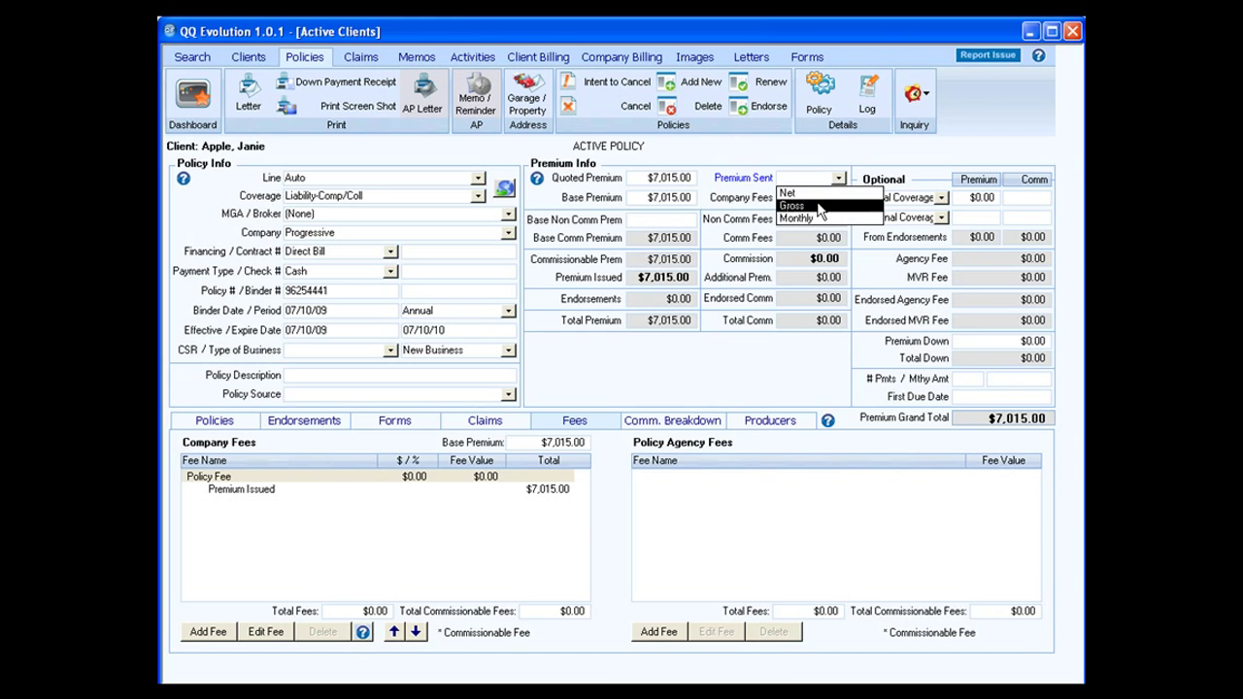
click(816, 205)
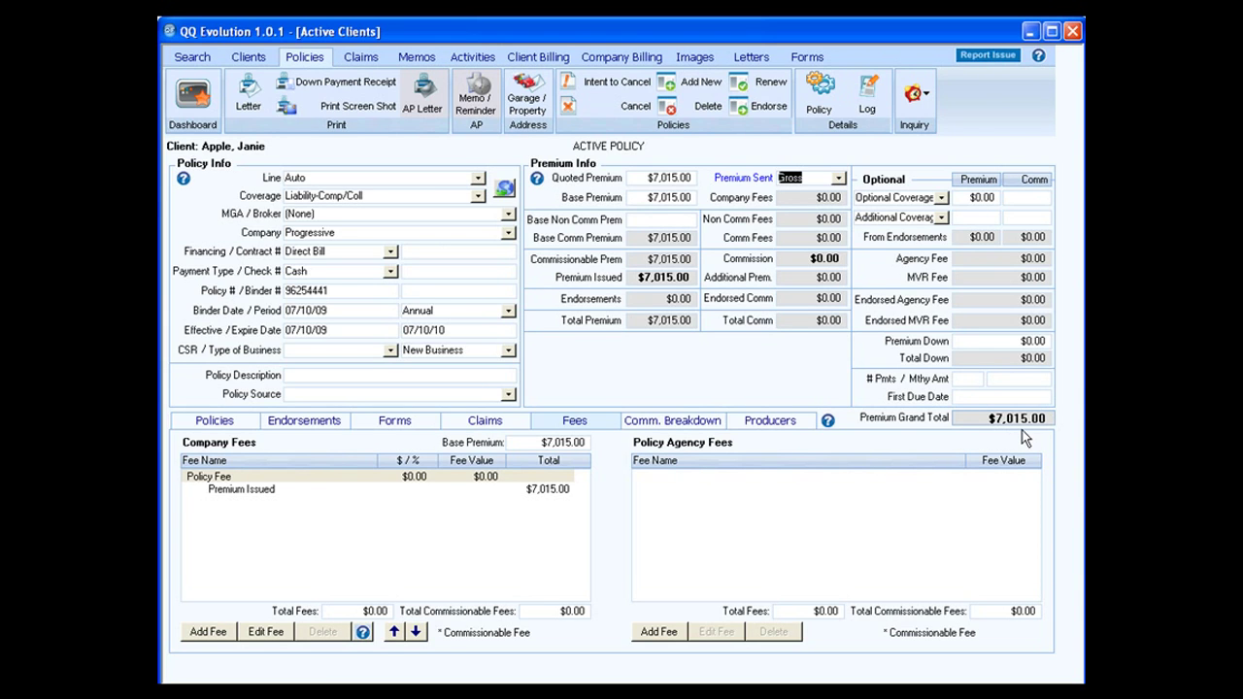
click(1017, 340)
text(500.)
text(0)
key(Tab)
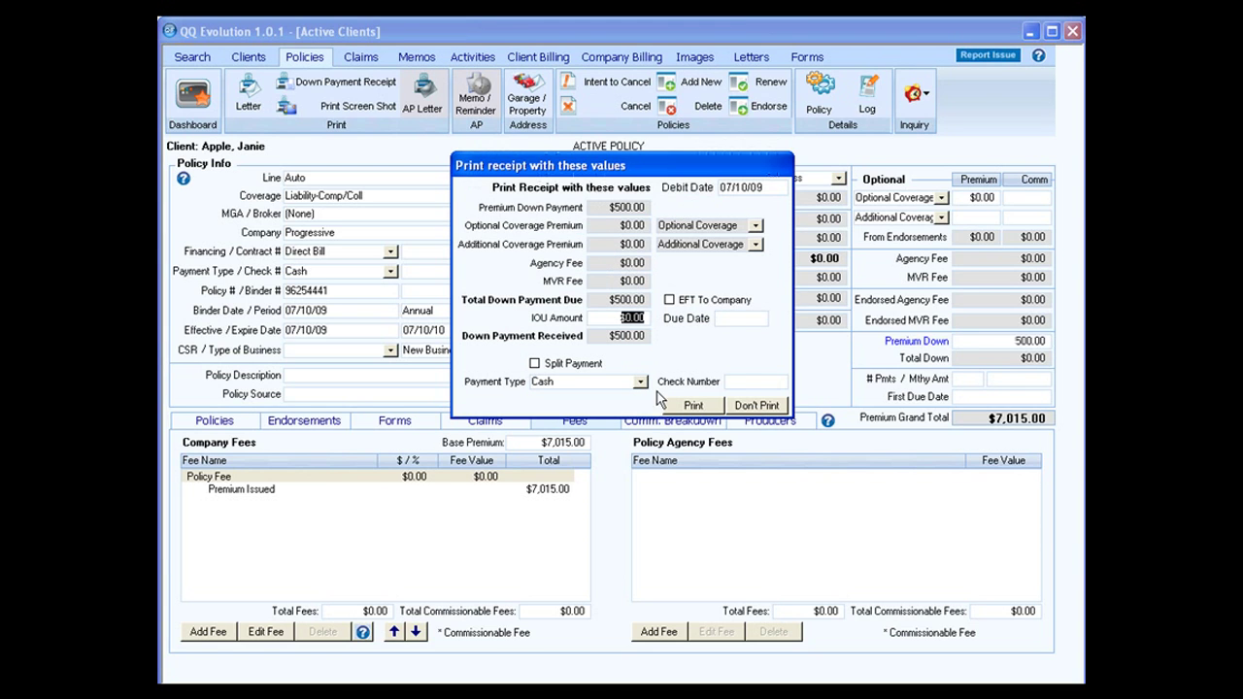
click(765, 406)
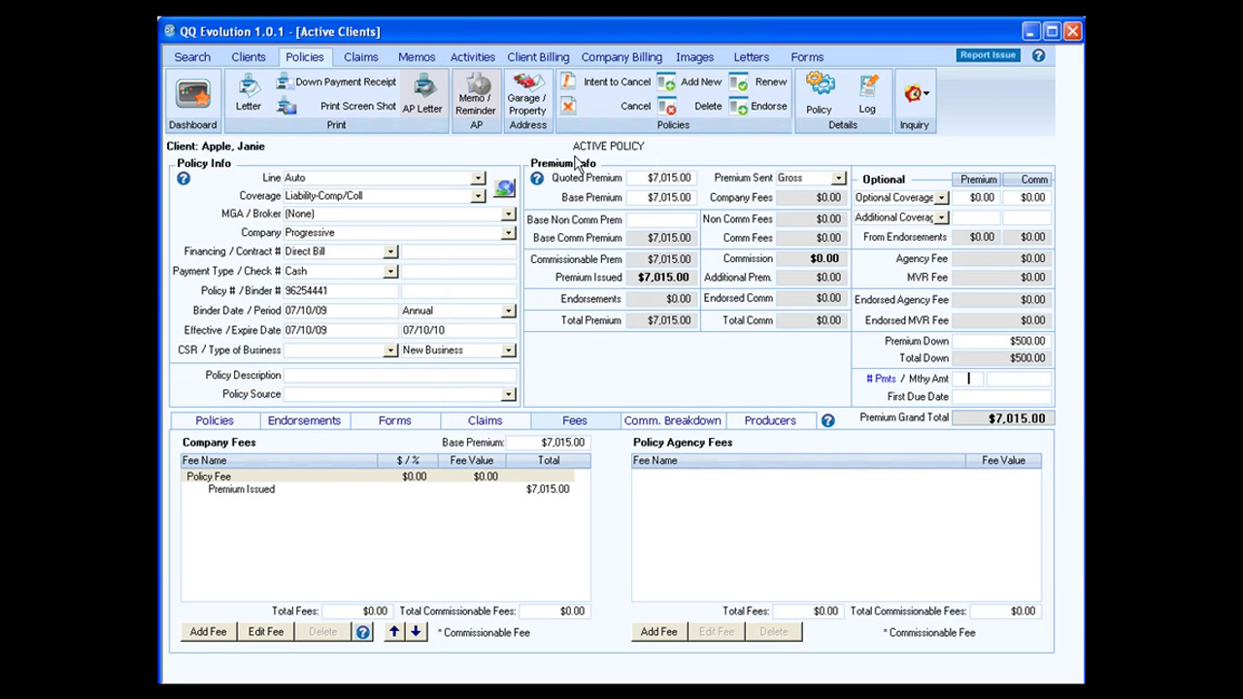
On the client list, browse the rows, return to the first client, and start an Intent to Cancel.
click(206, 62)
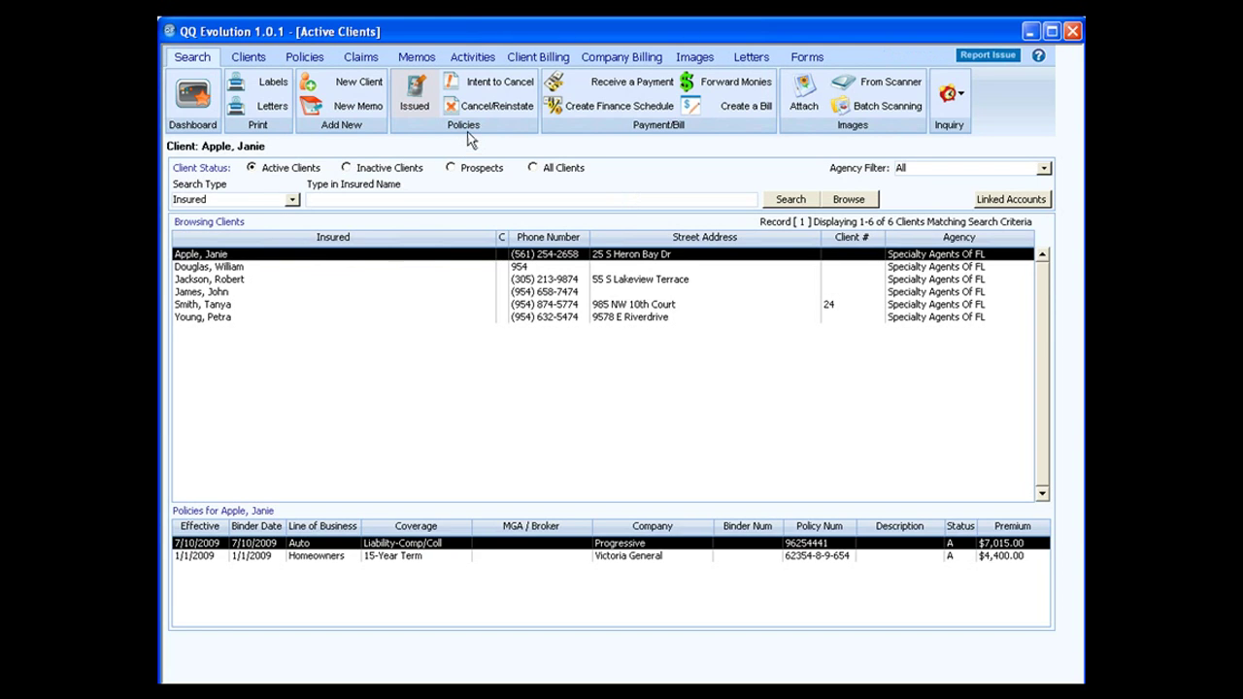
click(532, 268)
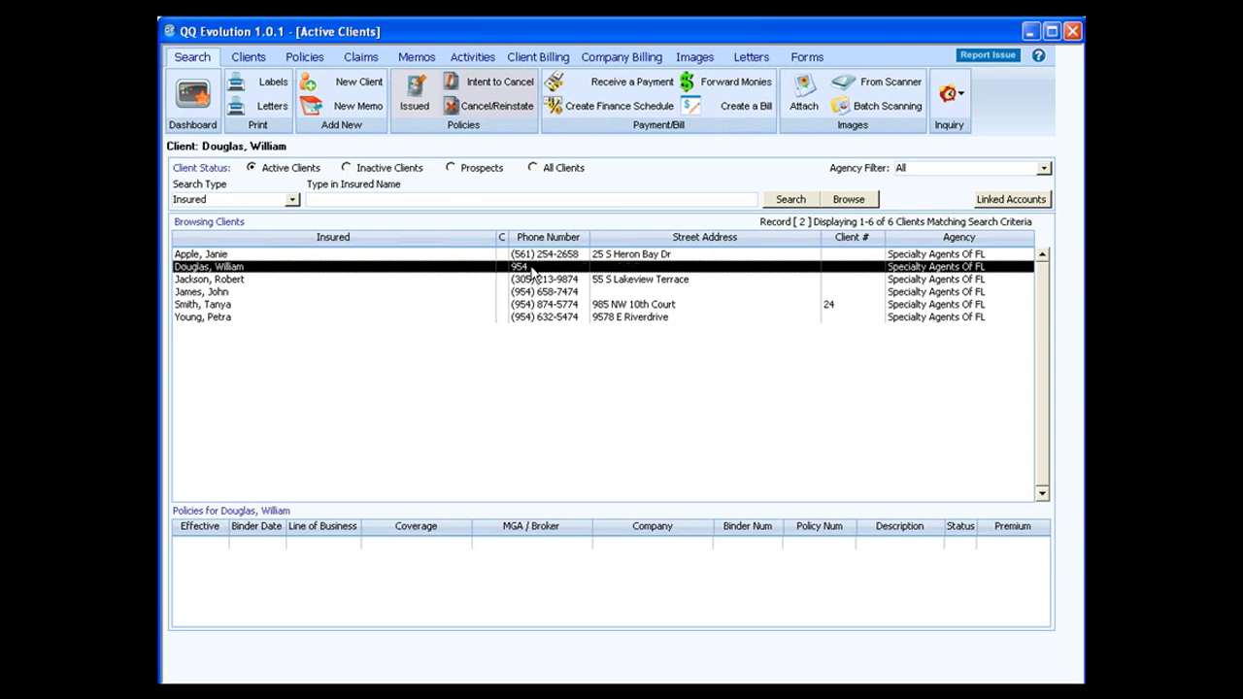
click(534, 281)
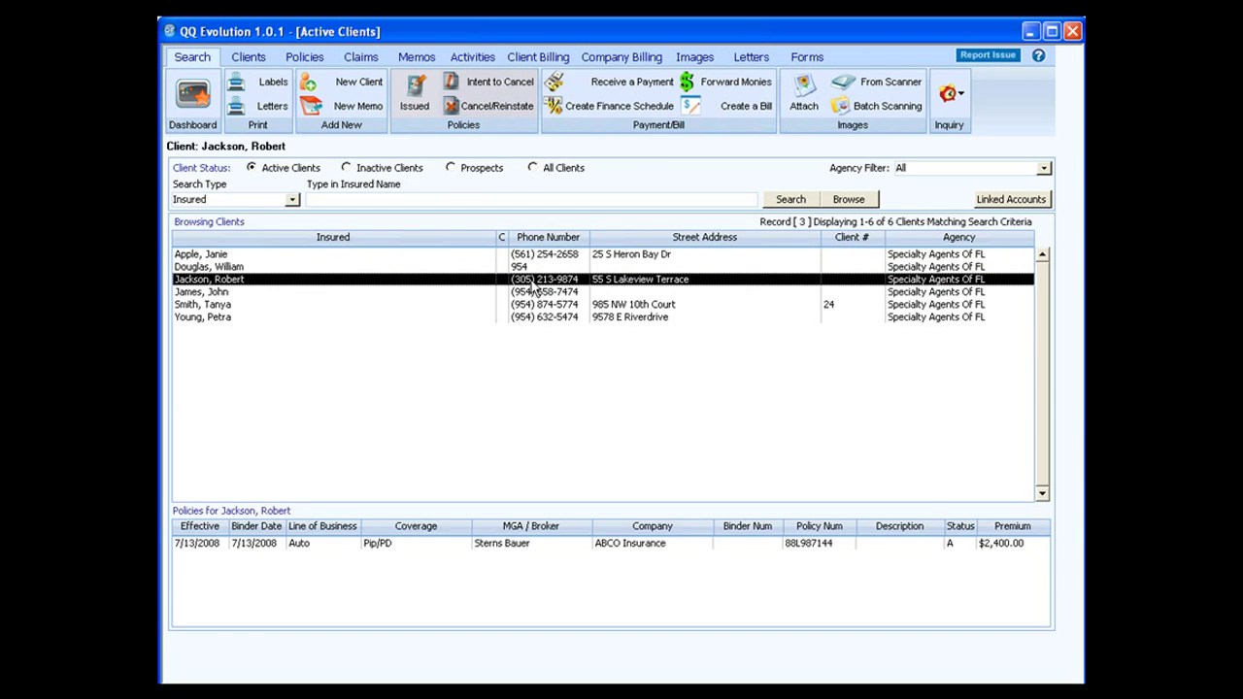
click(542, 256)
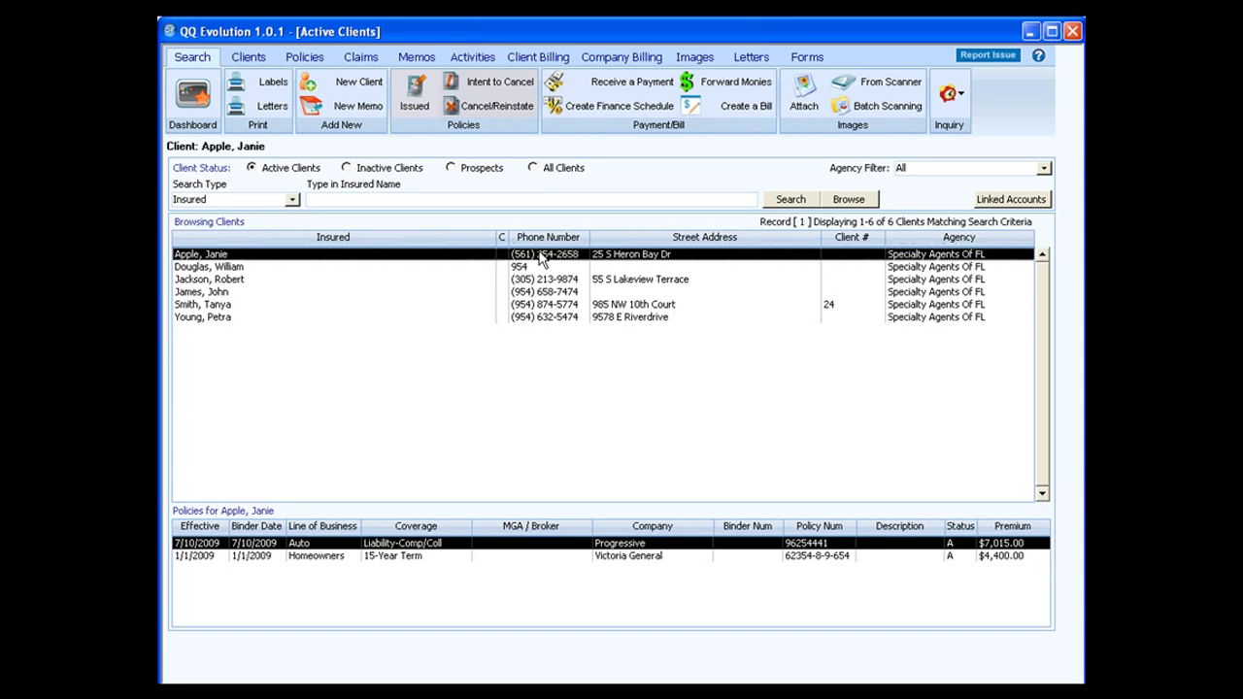
click(550, 282)
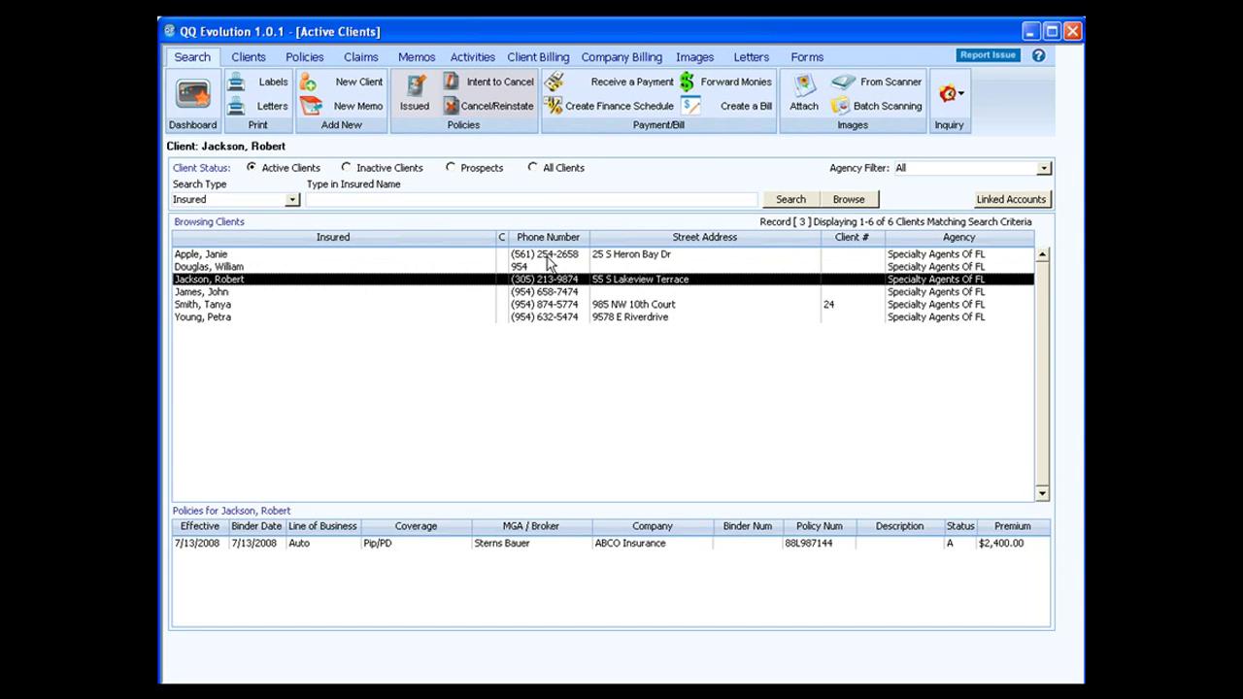
click(551, 292)
click(550, 305)
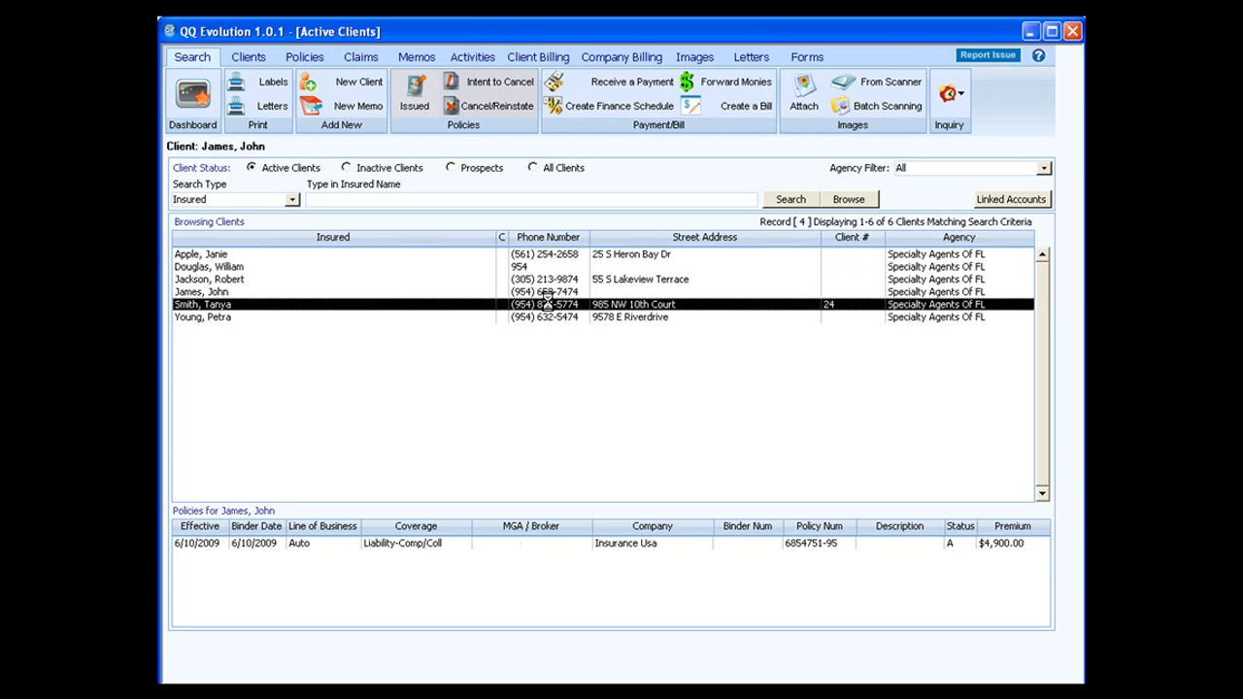
key(Home)
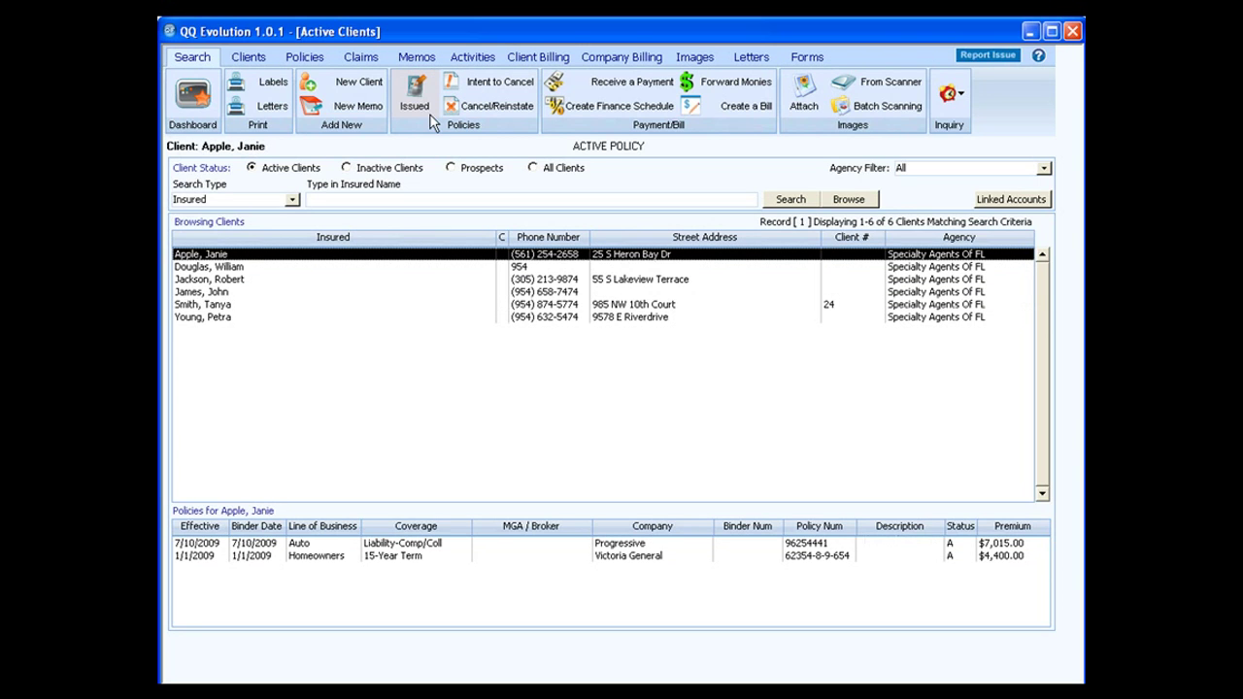
click(483, 84)
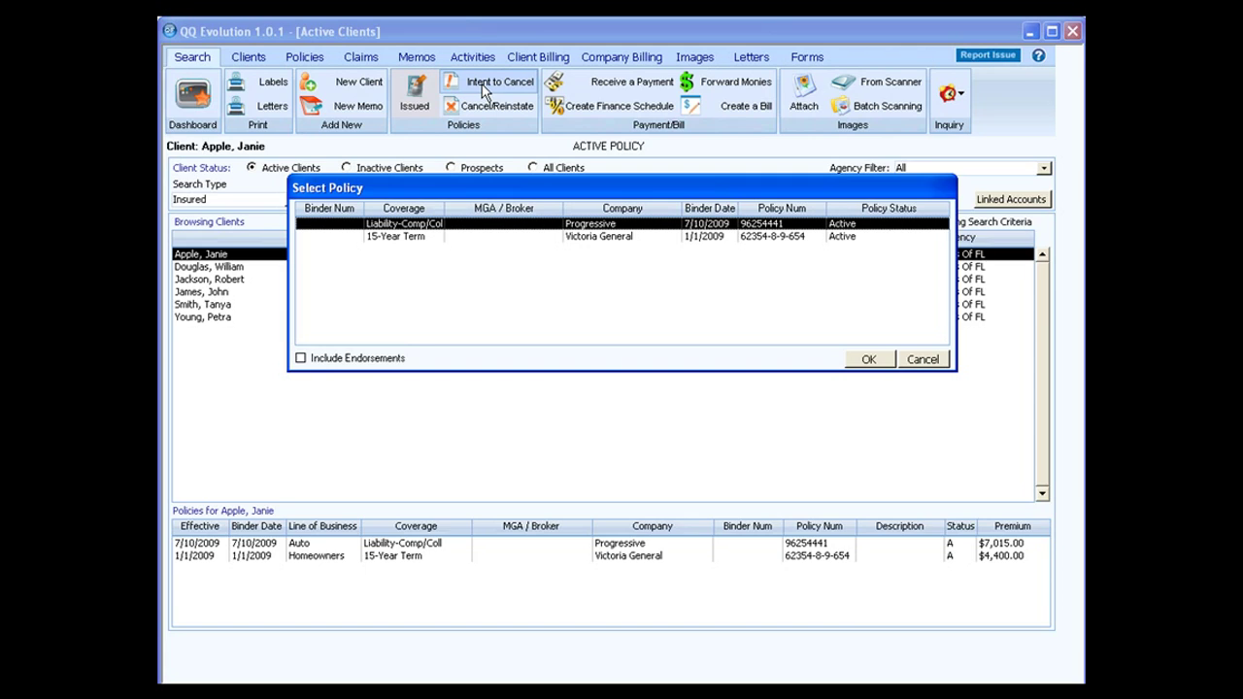
Choose the 15-Year Term homeowners policy and set the intent-to-cancel date to 07/12/09.
click(484, 237)
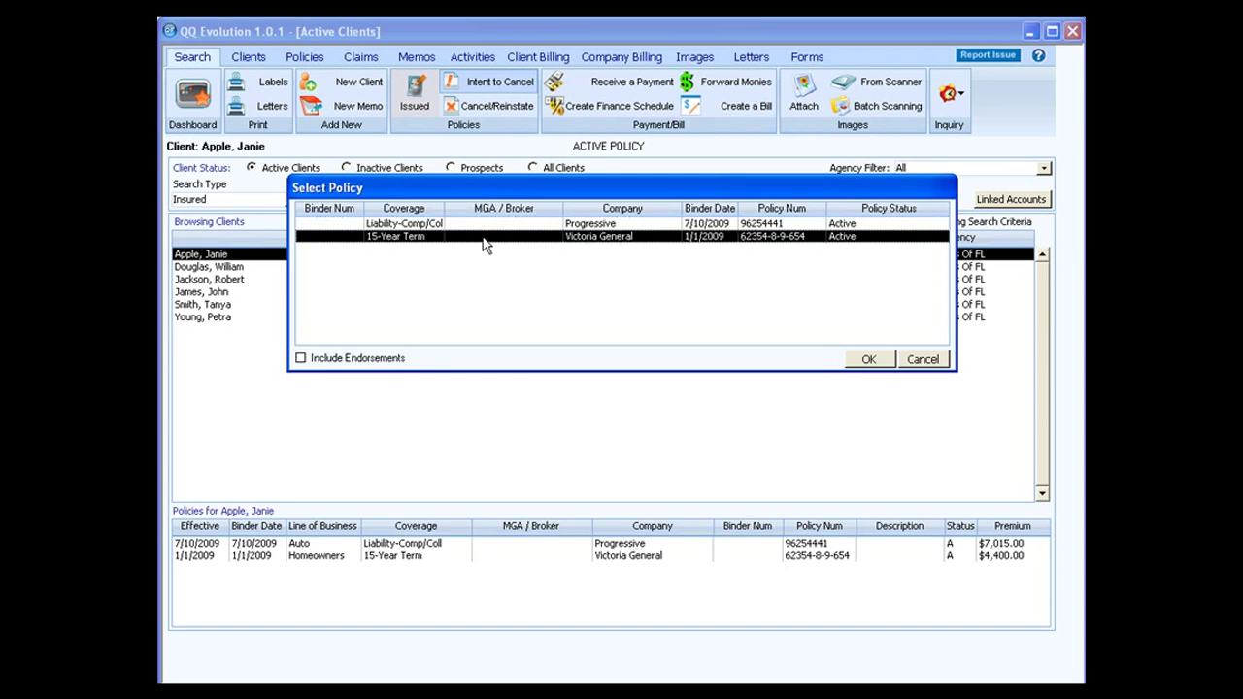
click(868, 360)
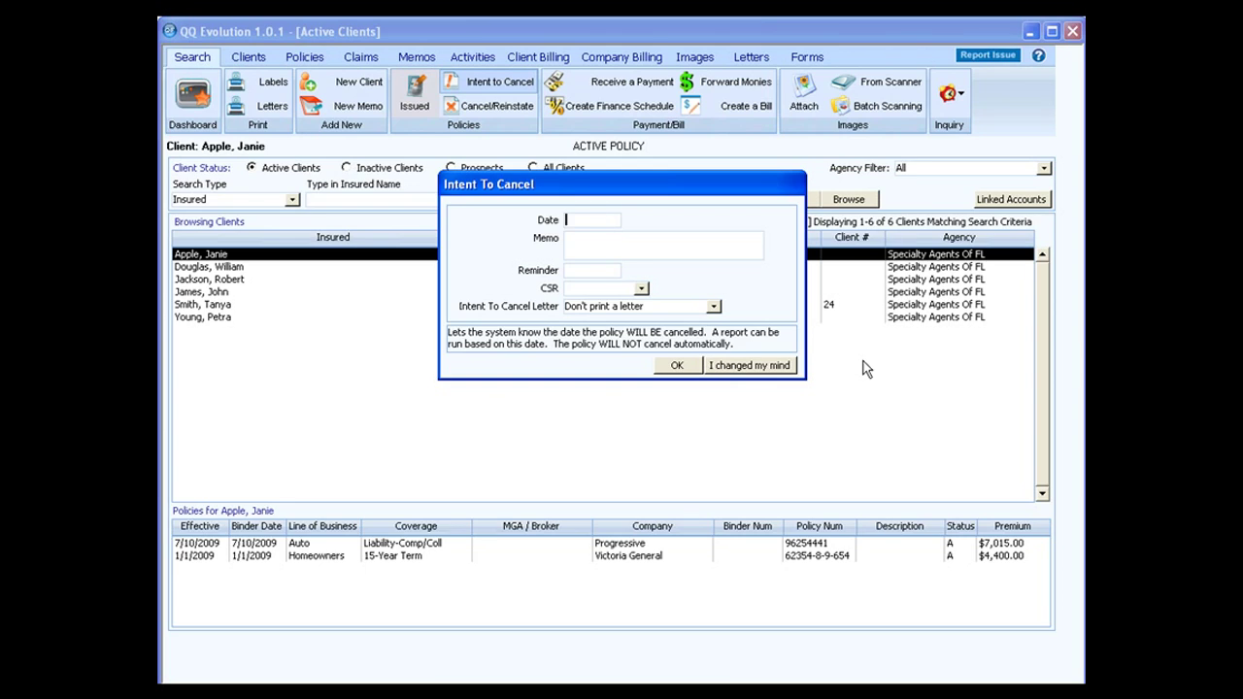
text(07/12/09)
key(Tab)
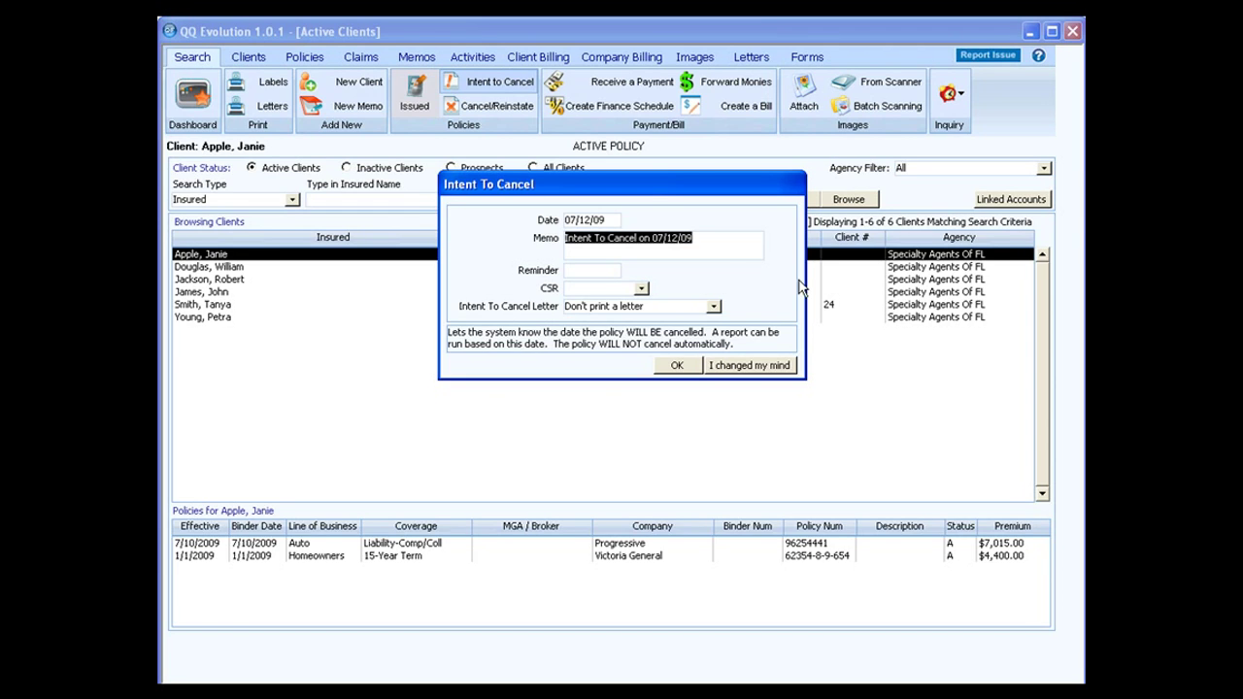
Add '-- double check w client if cancel--sent email to csnfirm' to the memo and set reminder 07/11/09.
click(702, 241)
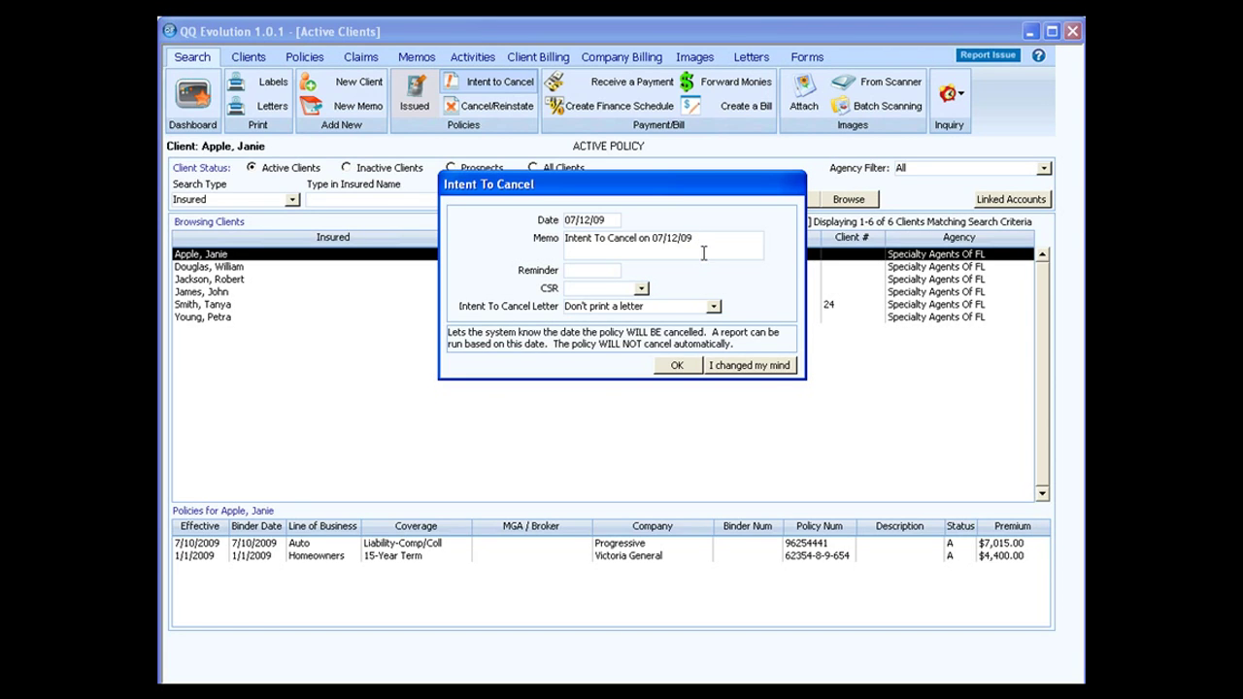
text(-- double check w client if cancel--sent)
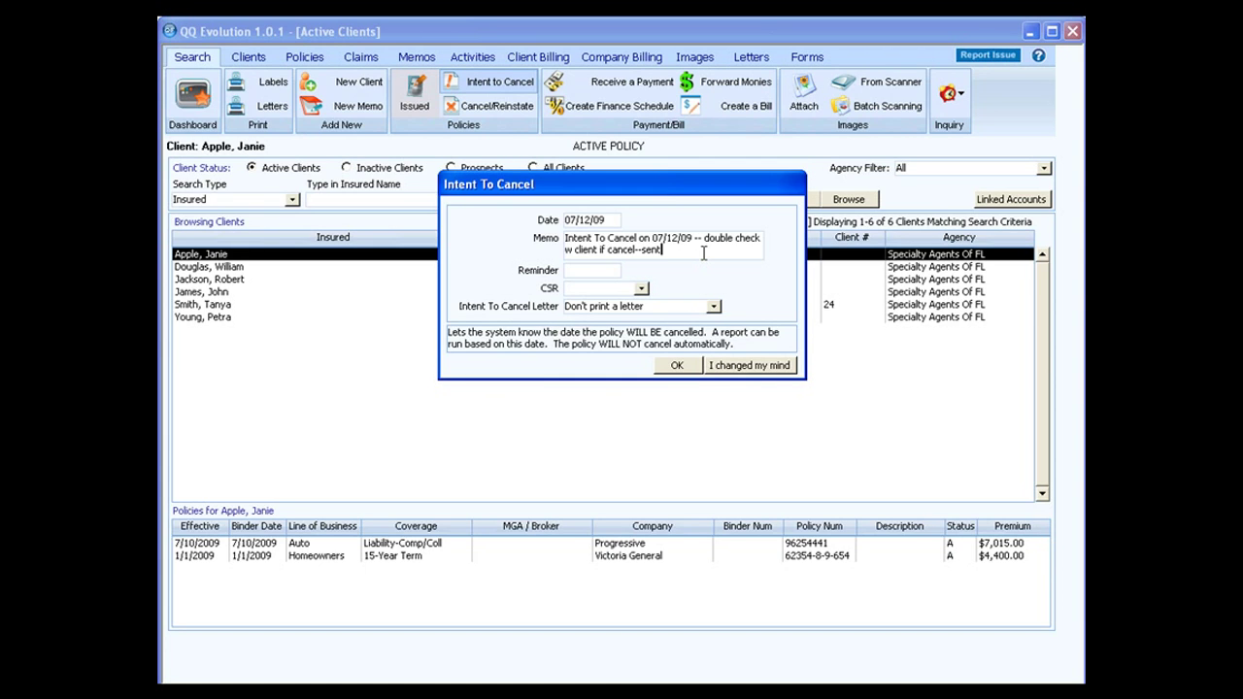
text( email to cs)
text(nfirm)
click(567, 271)
text(07/11/09)
key(Tab)
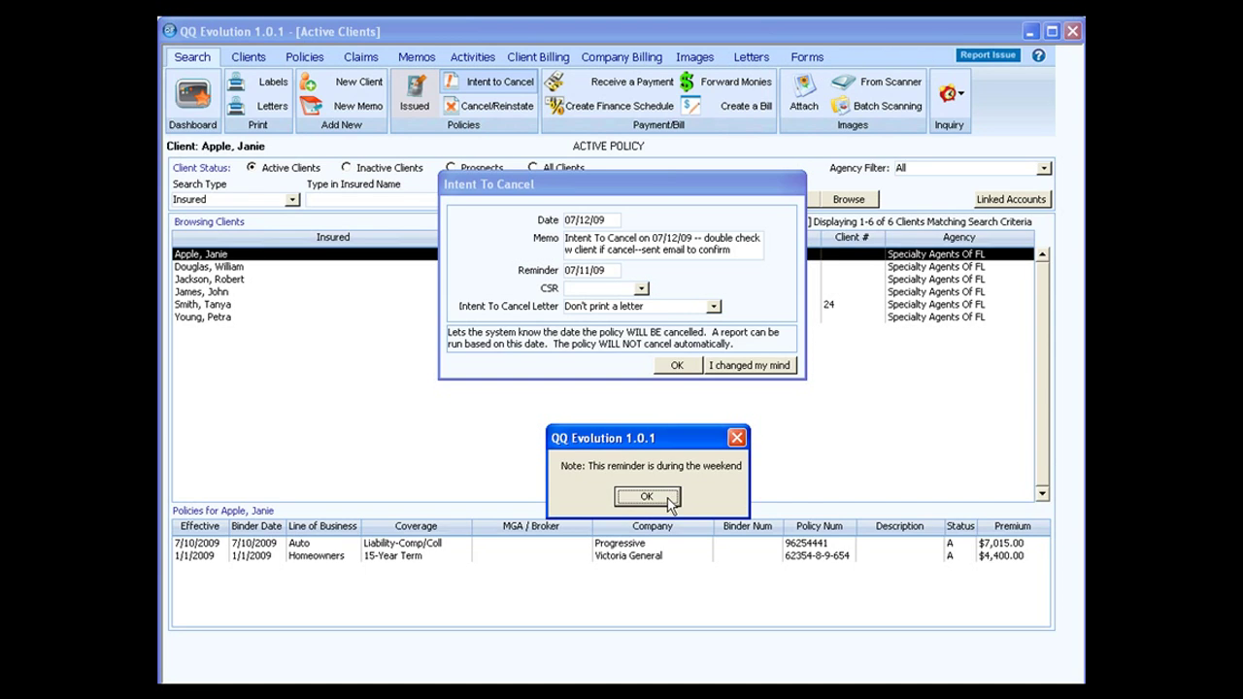
Dismiss the weekend-reminder warning and assign a customer service rep from the CSR list.
click(647, 497)
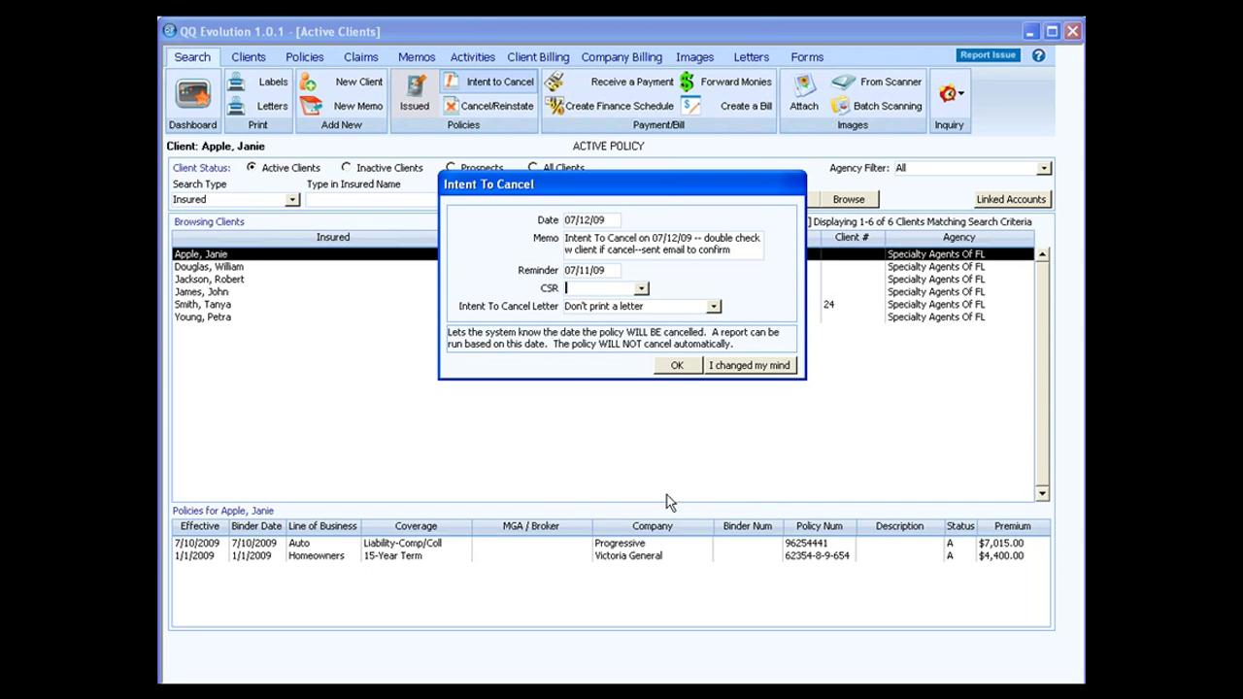
click(643, 288)
click(607, 298)
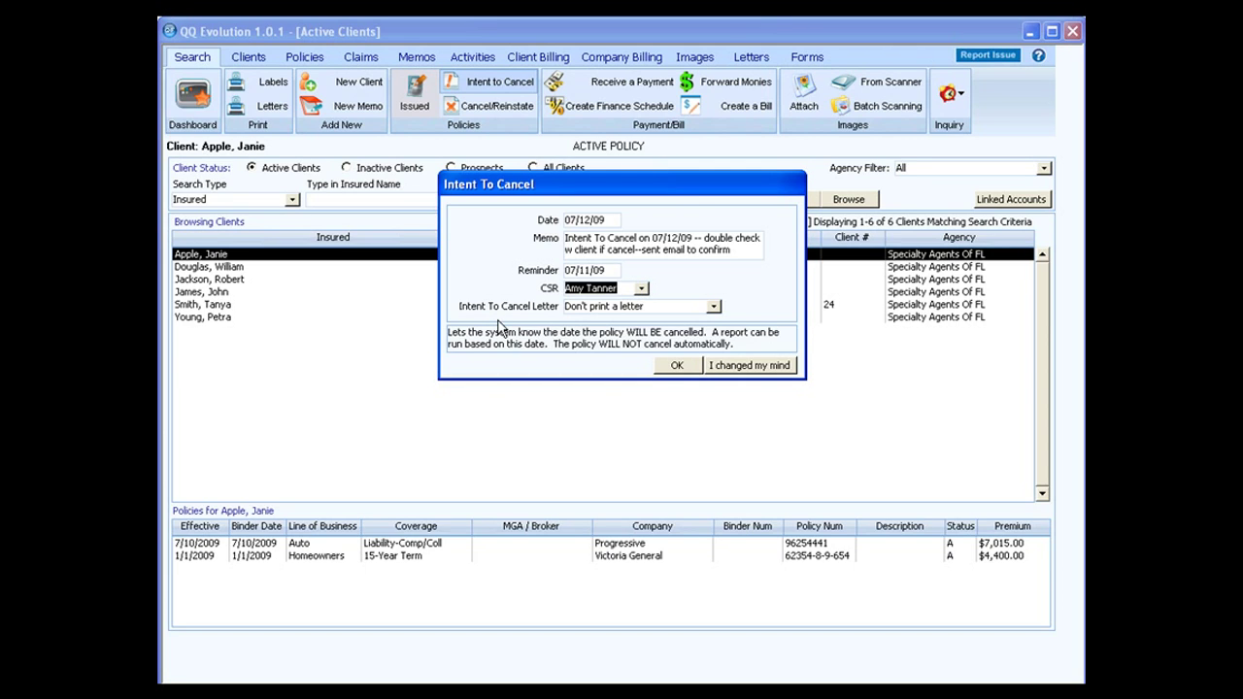
Keep Don't print a letter, save the intent to cancel, and view the homeowners policy on the Policies tab.
click(714, 307)
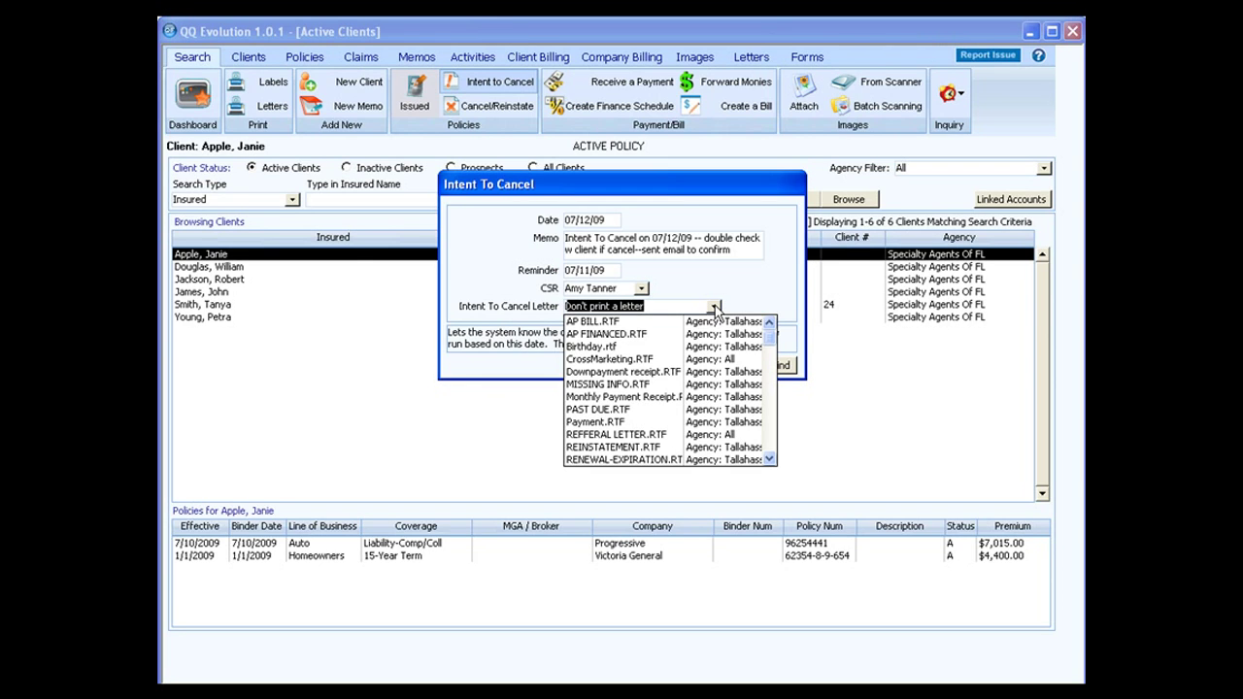
click(714, 308)
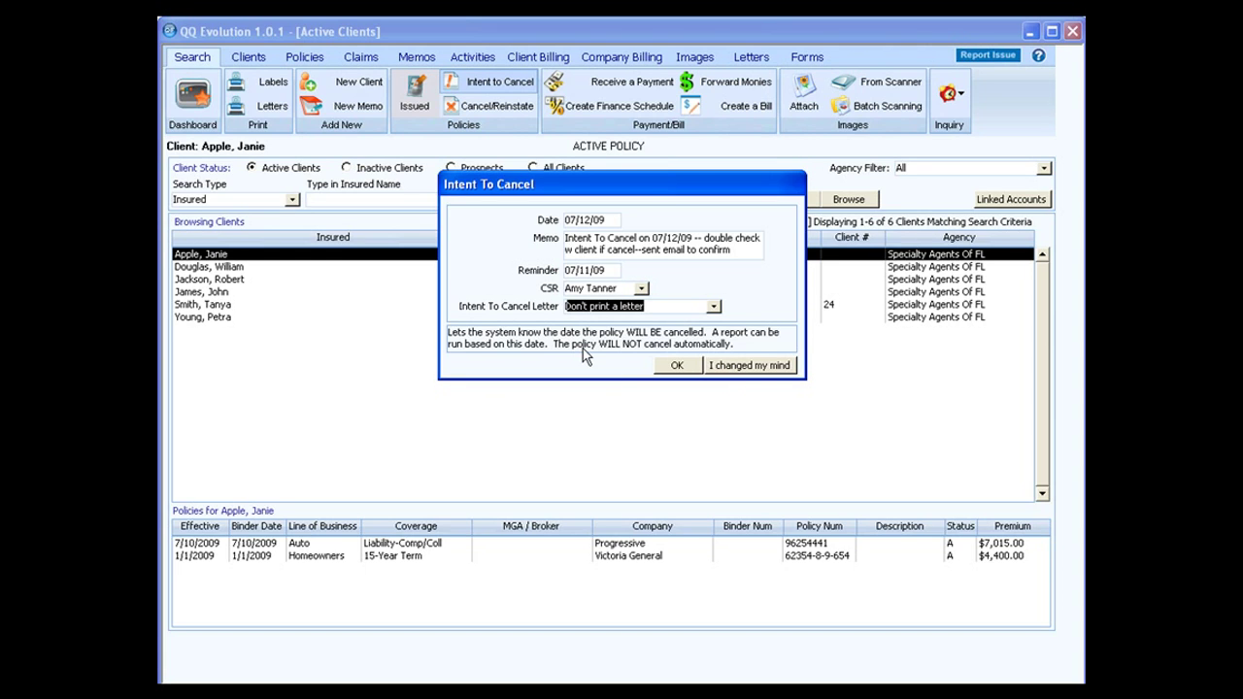
click(677, 366)
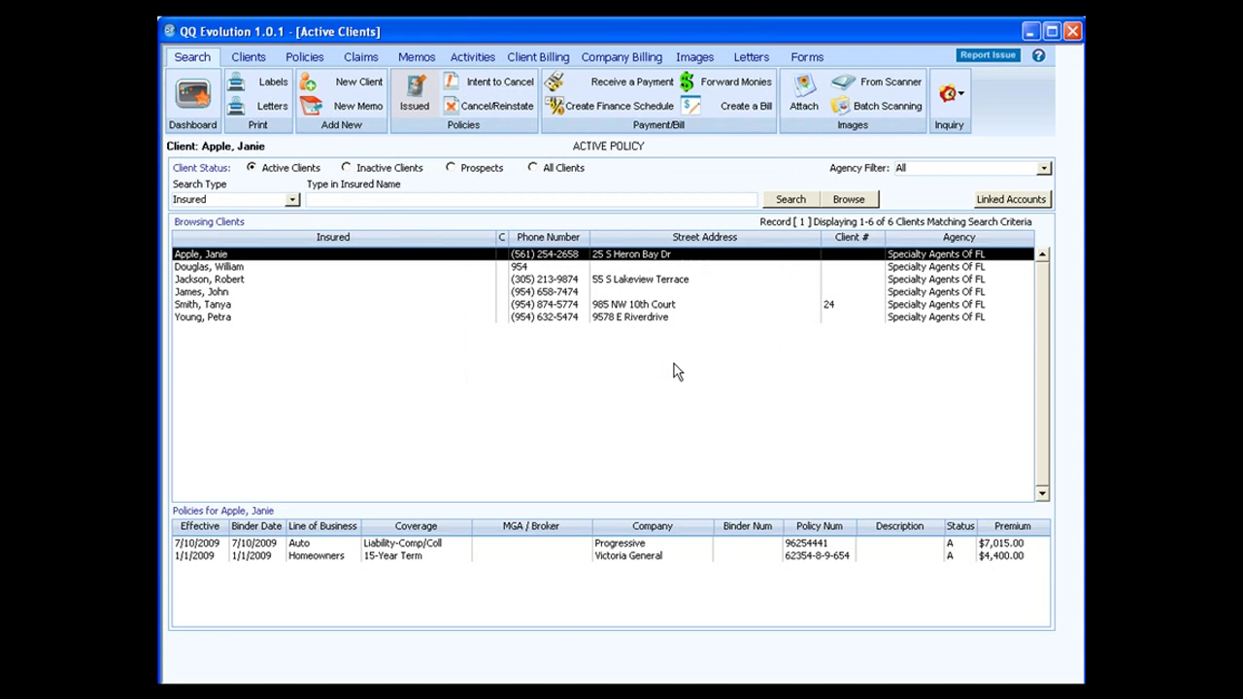
click(312, 63)
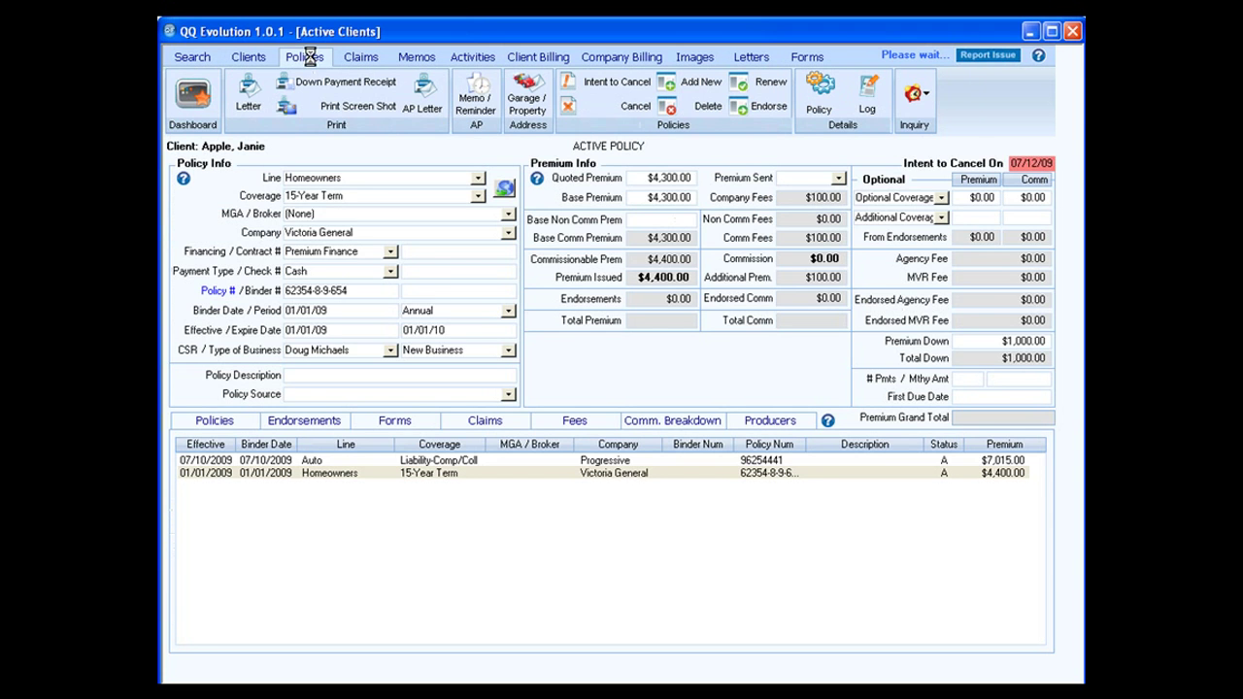
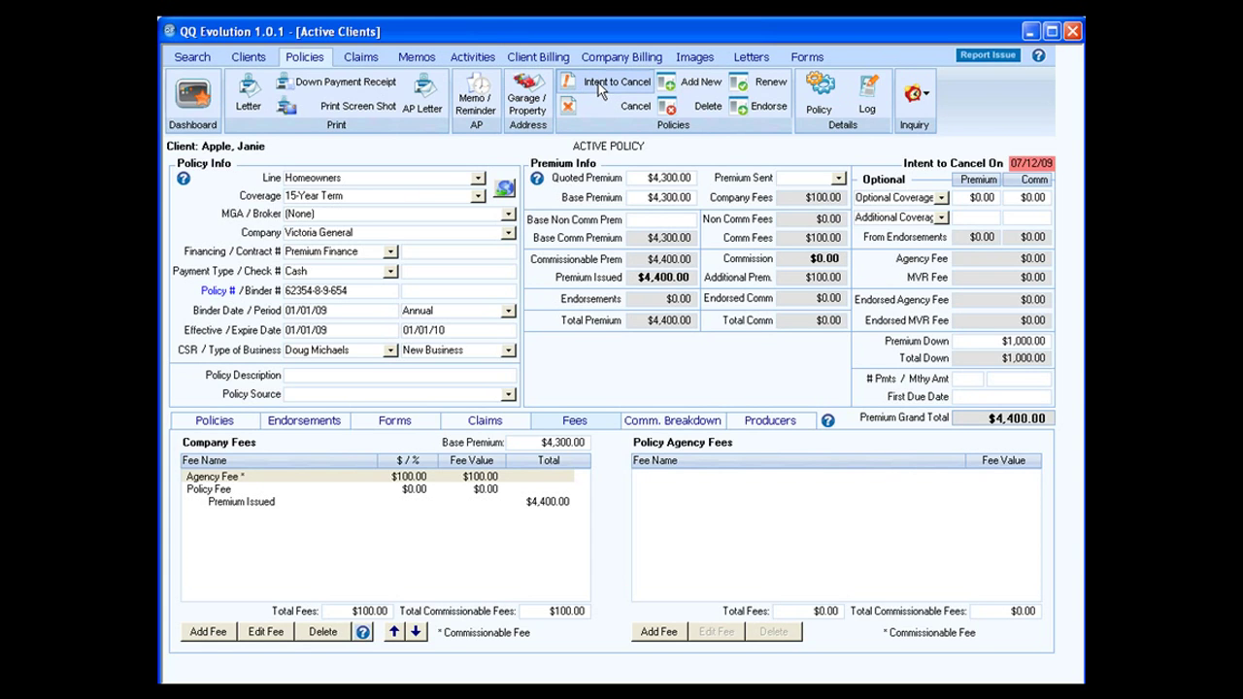
Decline deleting the homeowners policy, withdraw its intent to cancel via 'I changed my mind', and return to Search.
click(683, 110)
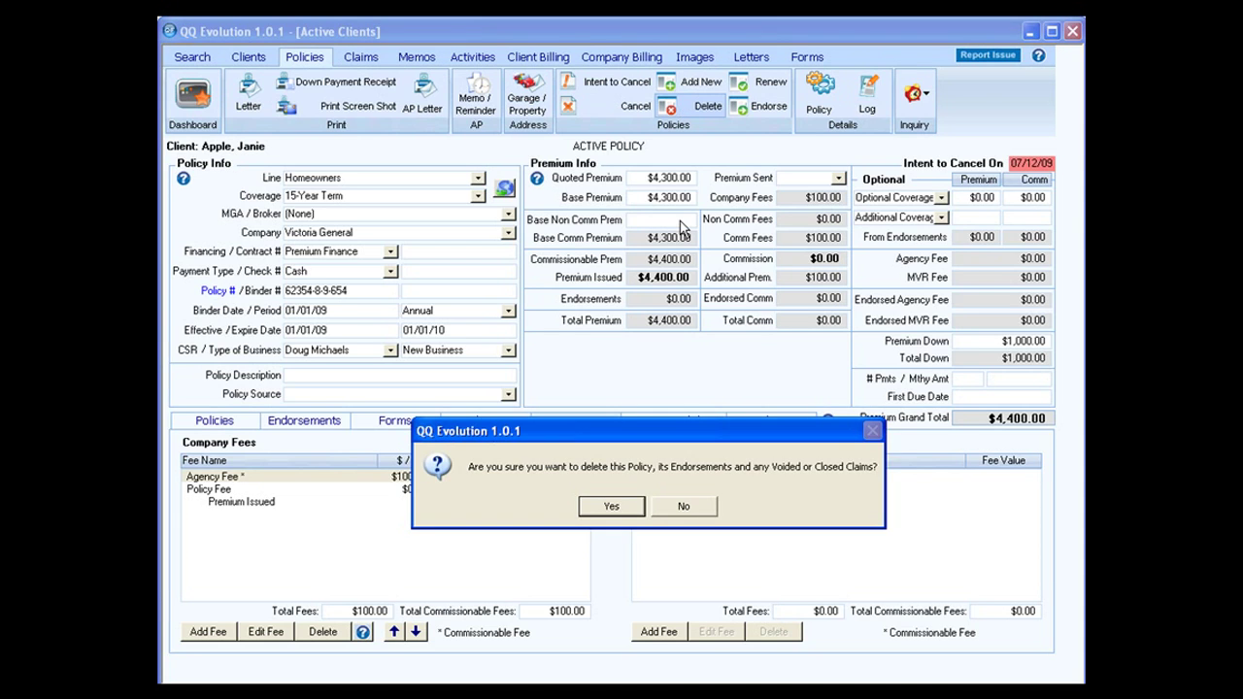
click(701, 510)
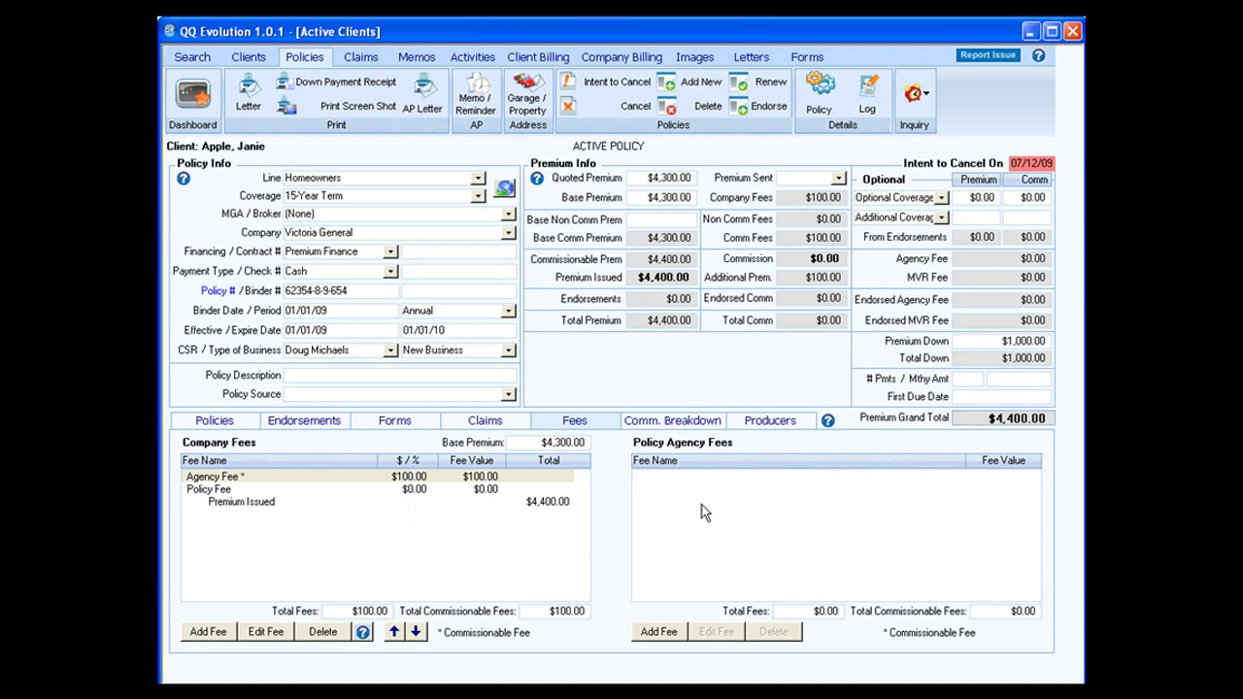
click(595, 85)
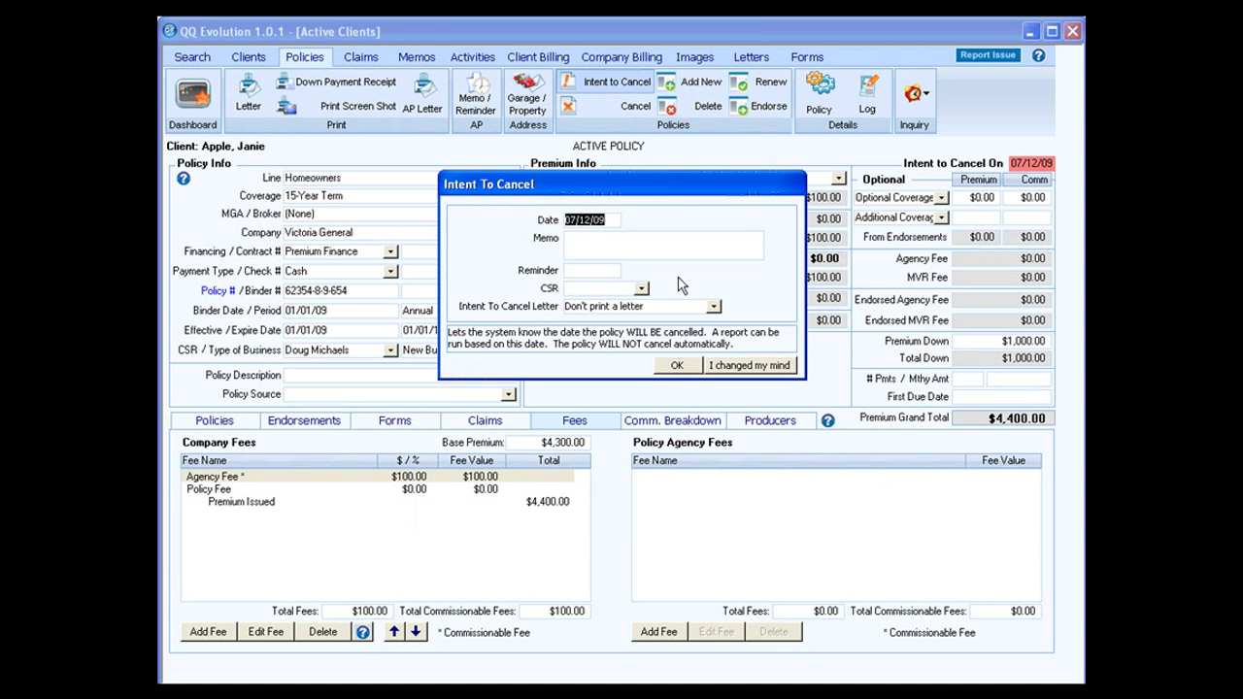
click(727, 369)
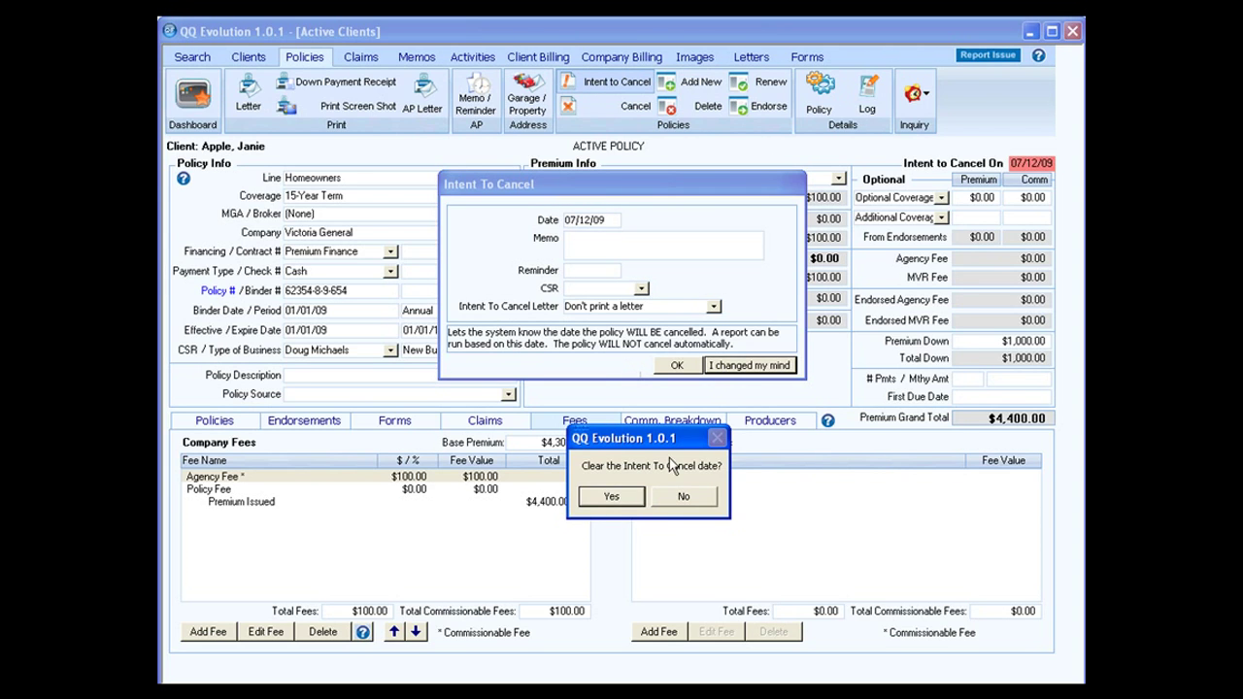
click(618, 496)
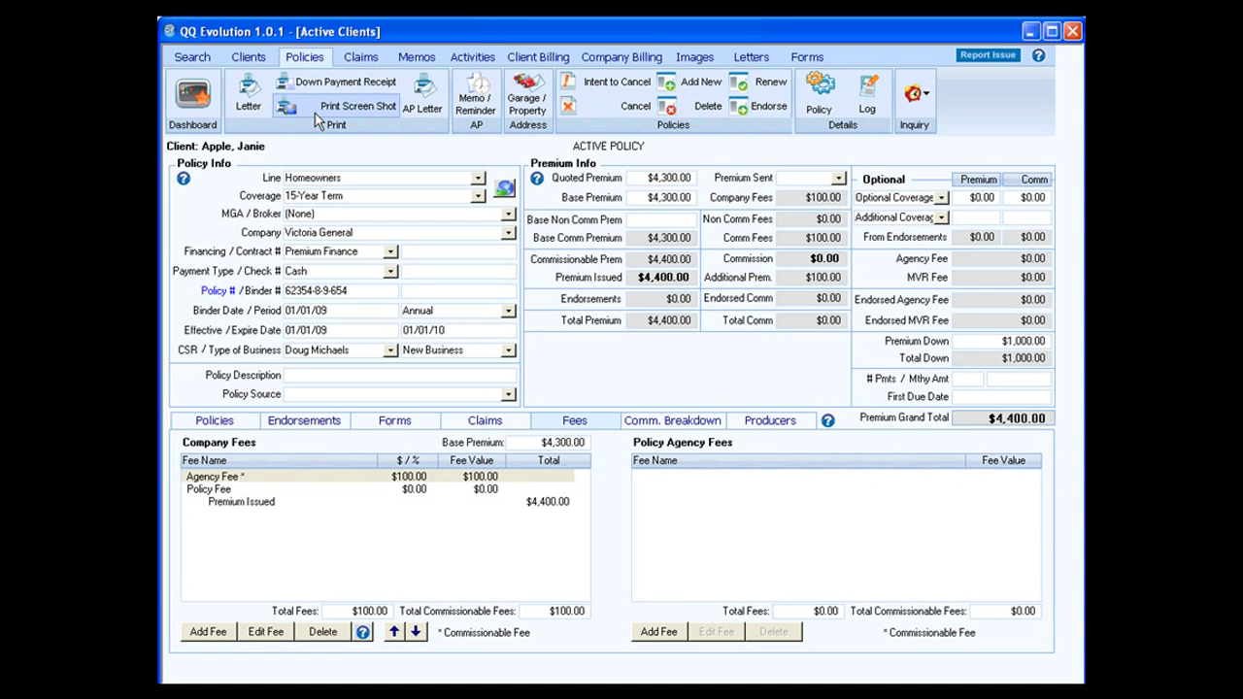
click(192, 58)
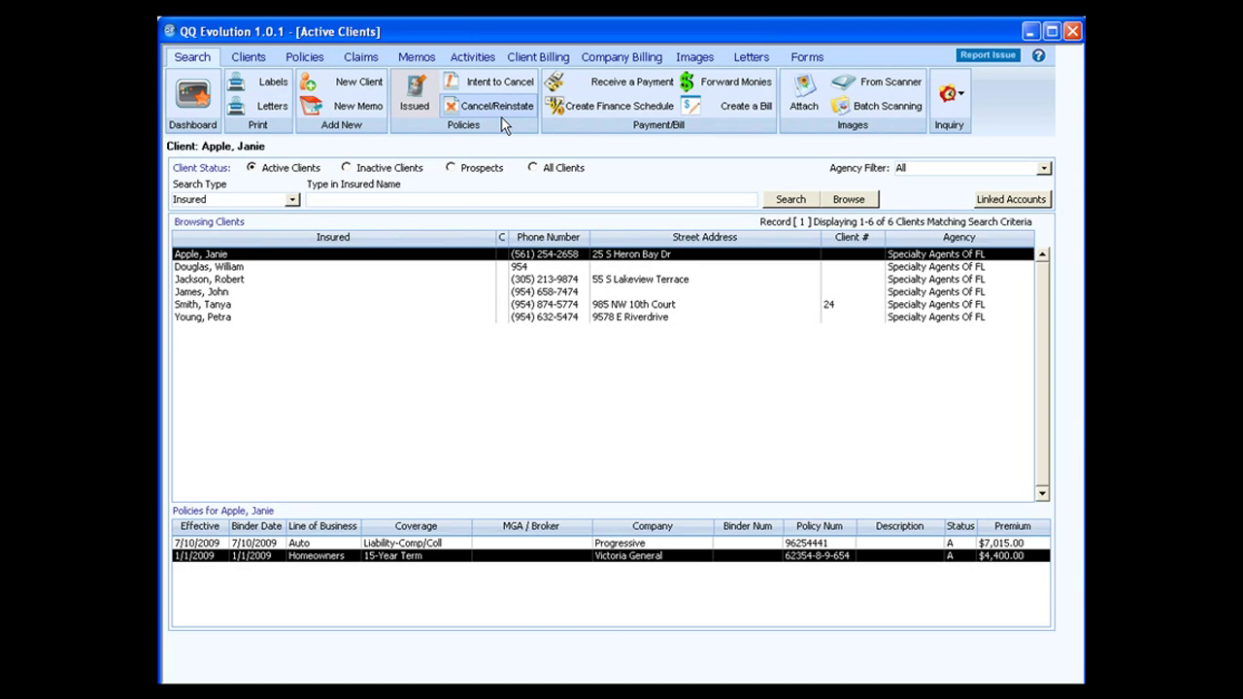
Start a Cancel/Reinstate on the client's auto policy.
click(513, 307)
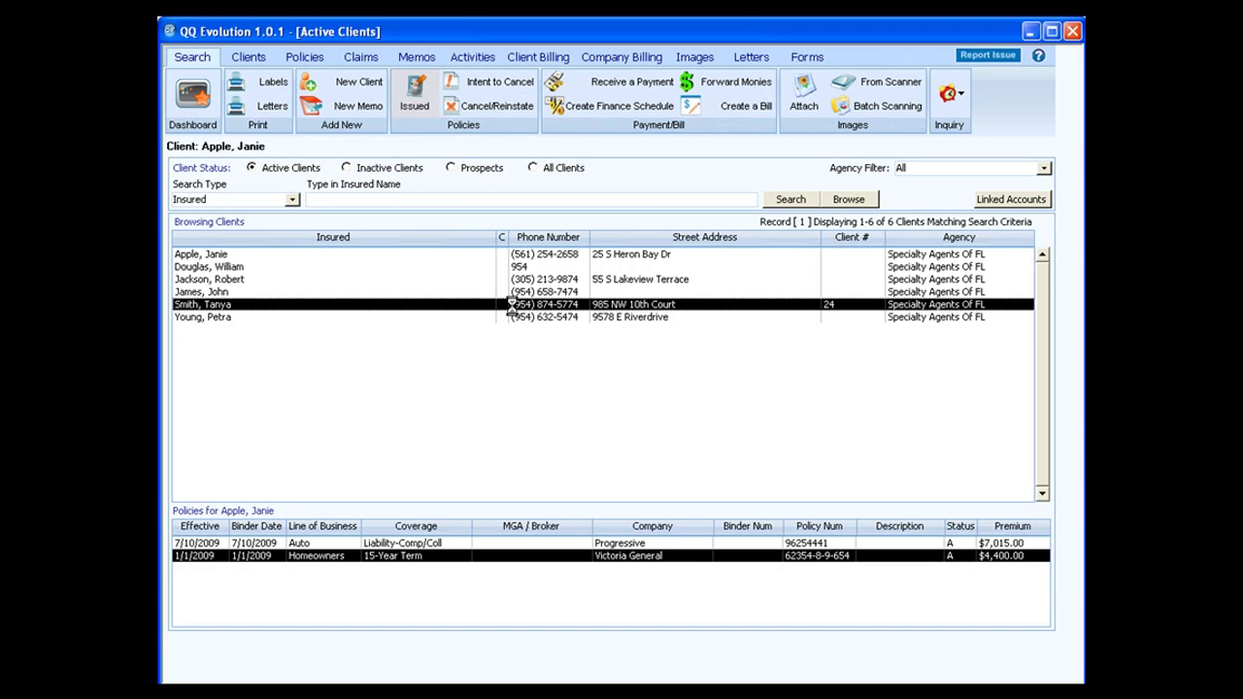
click(500, 255)
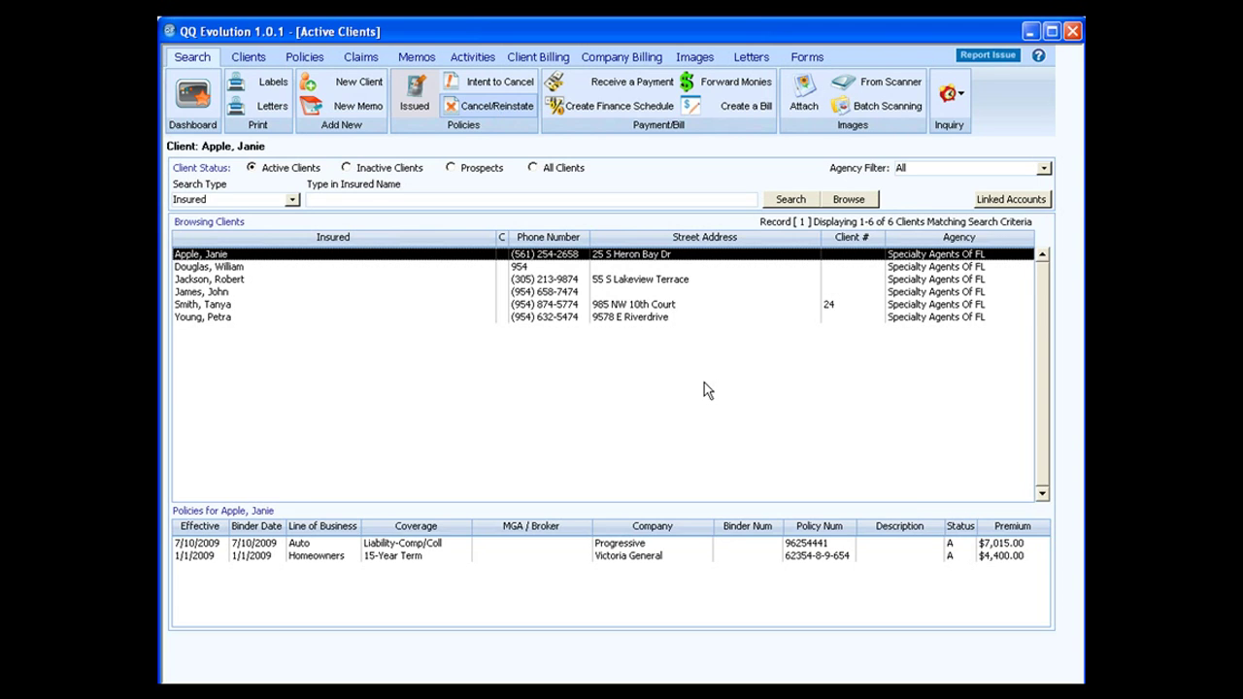
click(503, 113)
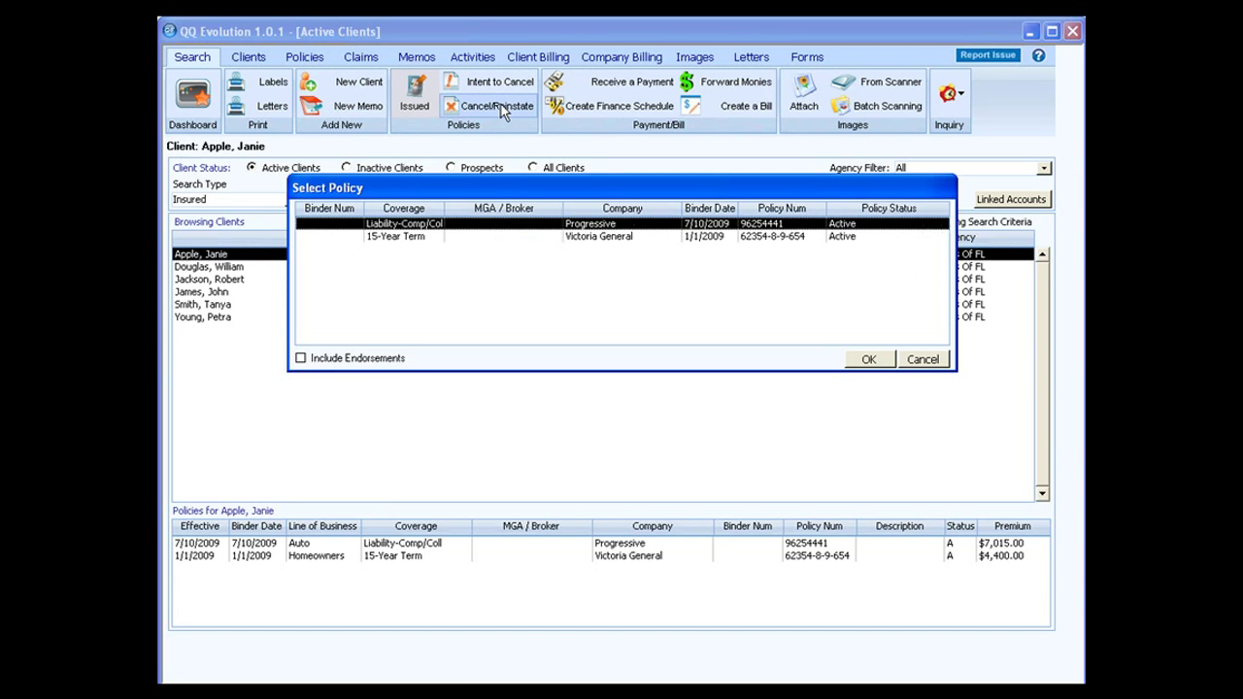
click(861, 359)
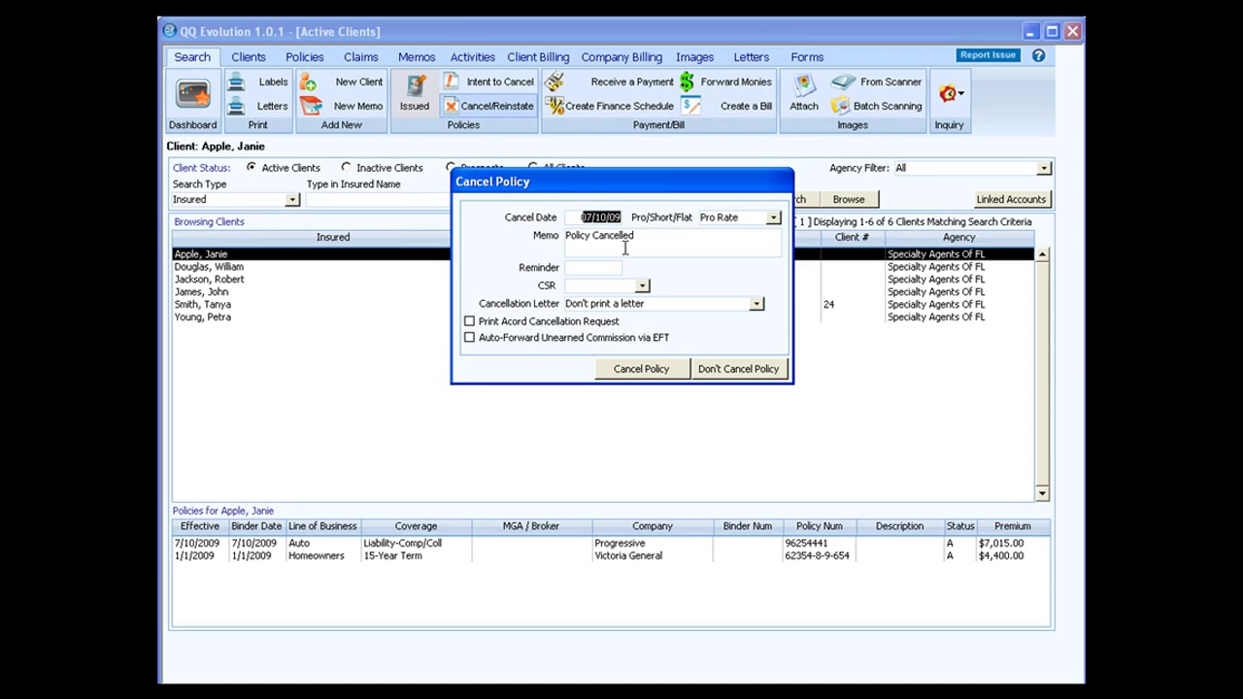
Cancel the auto policy Pro Rate with a CSR, no letter, and the Acord cancellation request printed.
click(774, 219)
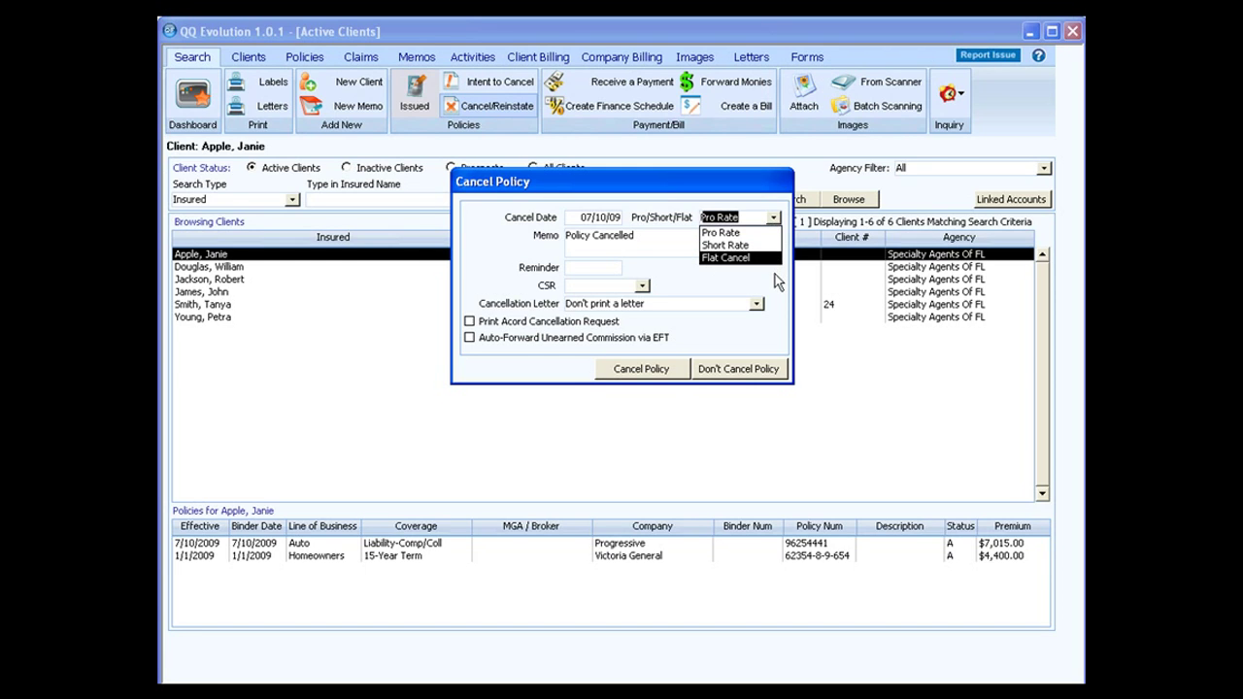
click(777, 281)
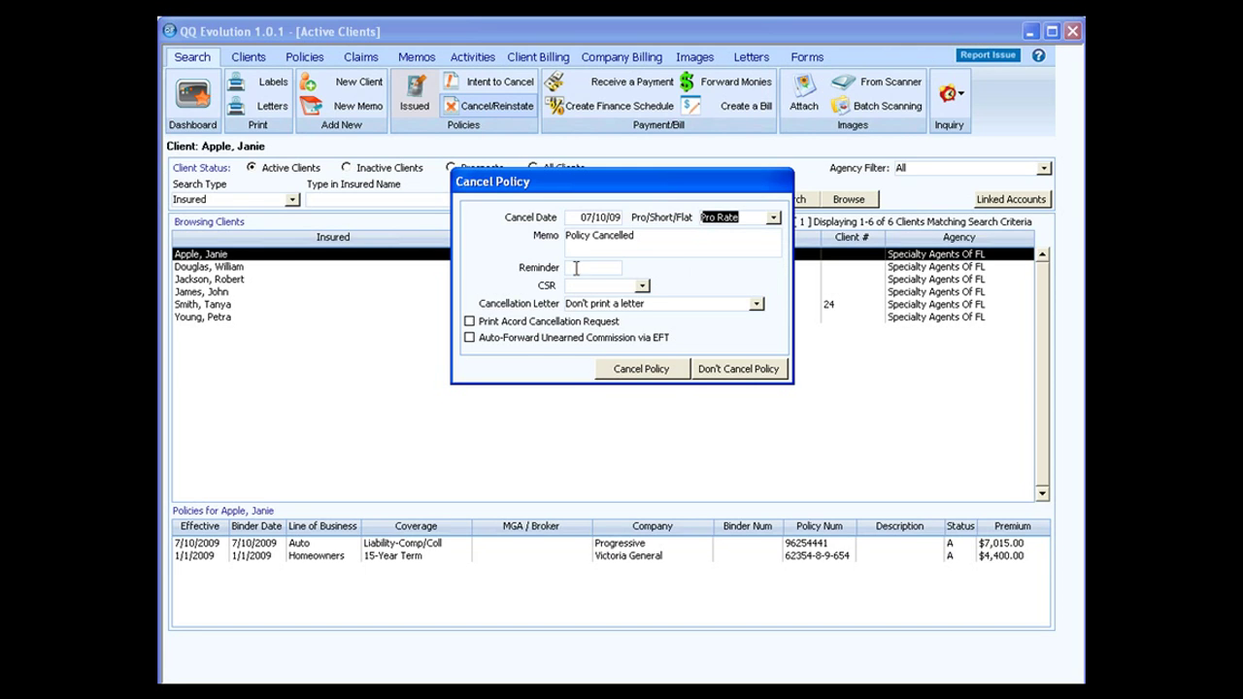
click(642, 286)
click(621, 301)
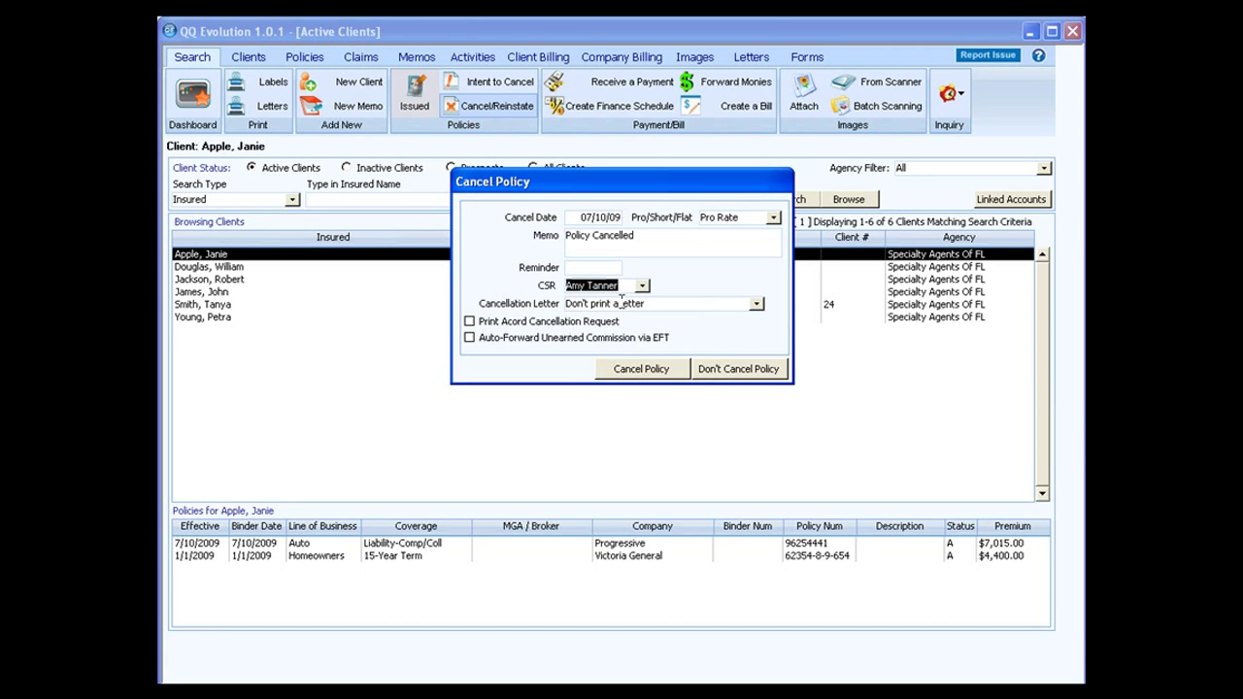
click(754, 305)
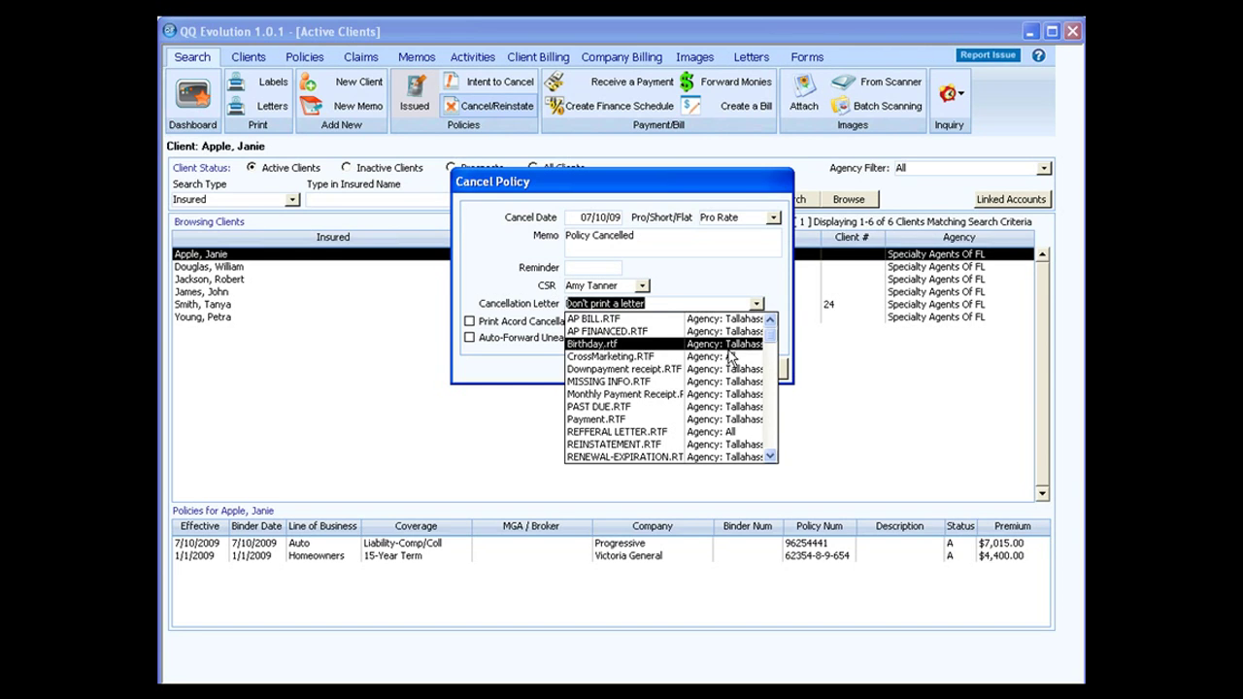
click(723, 299)
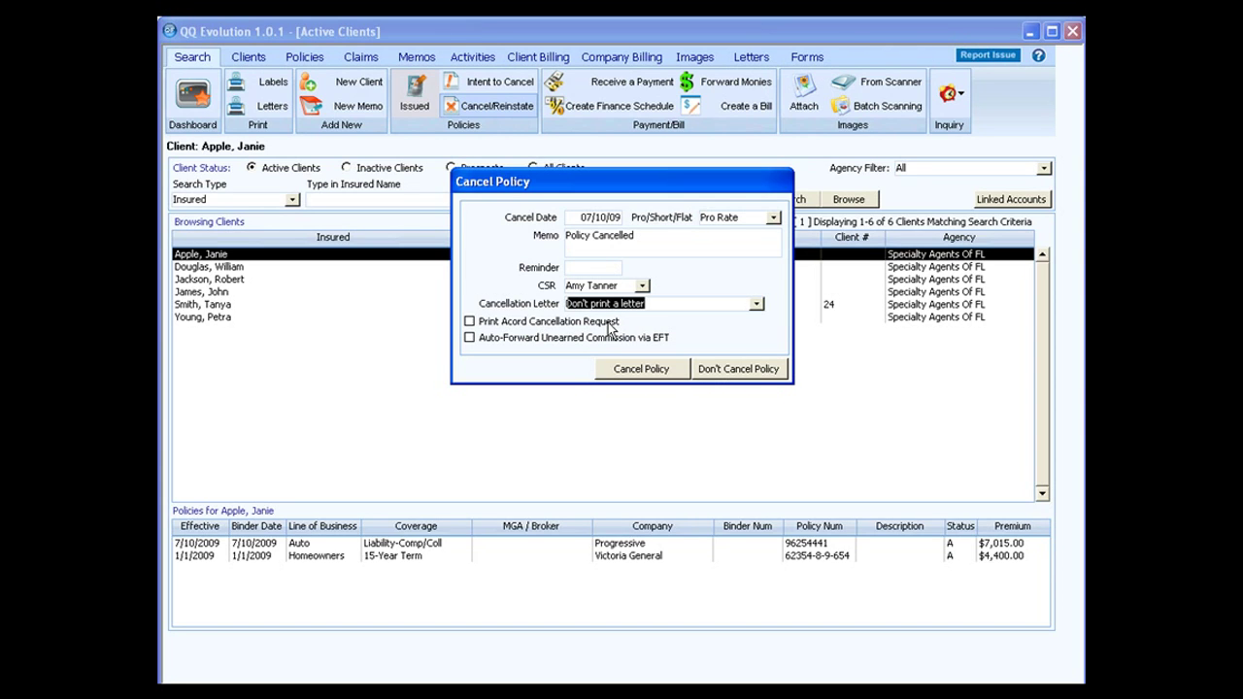
click(470, 323)
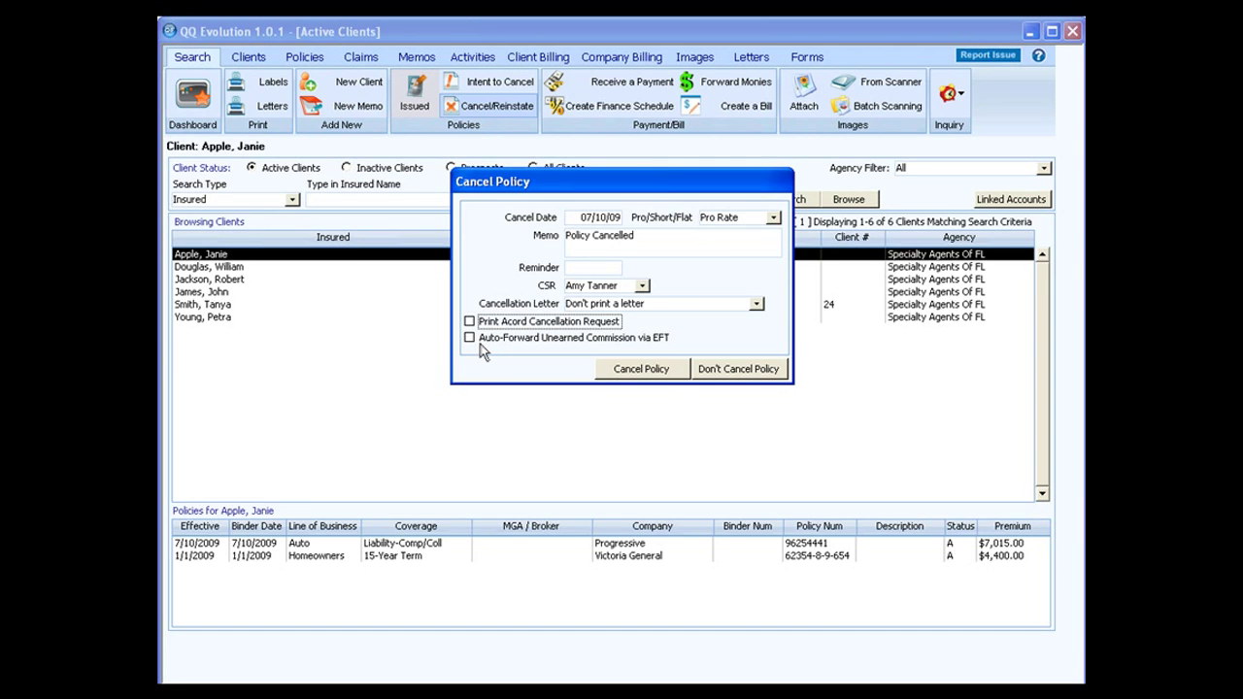
click(641, 374)
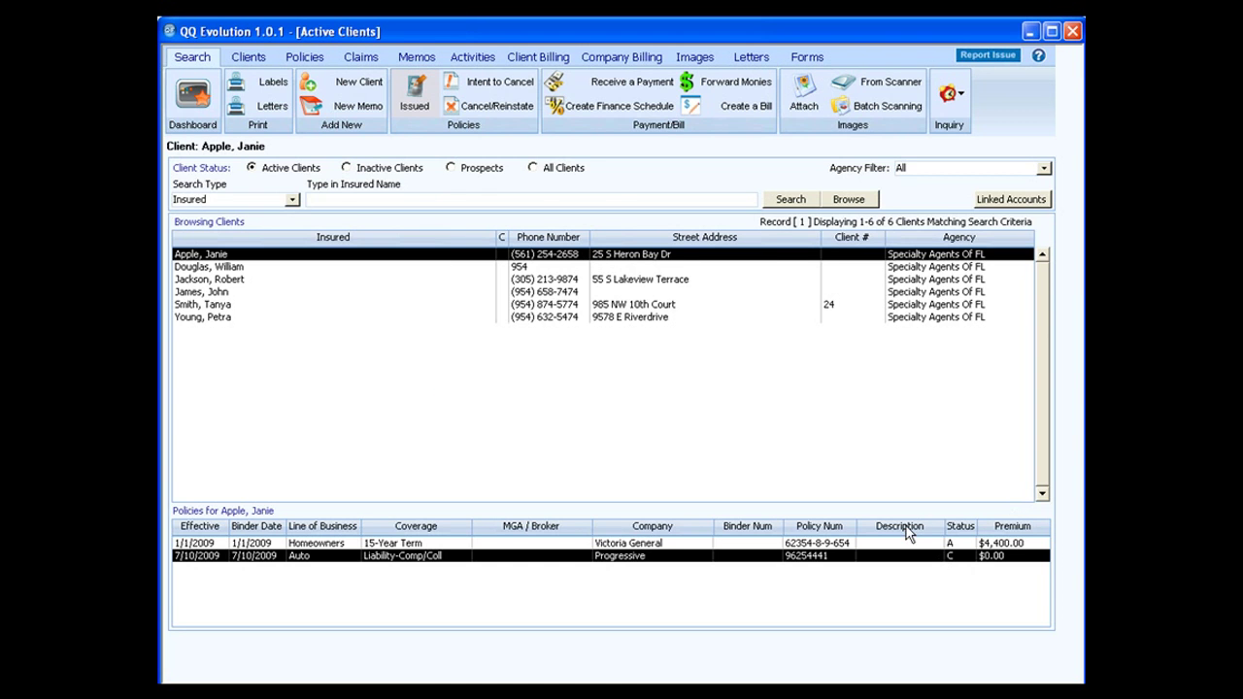
Review the cancelled auto policy, then reinstate the Liability-Comp/Coll auto policy through Cancel/Reinstate.
click(312, 60)
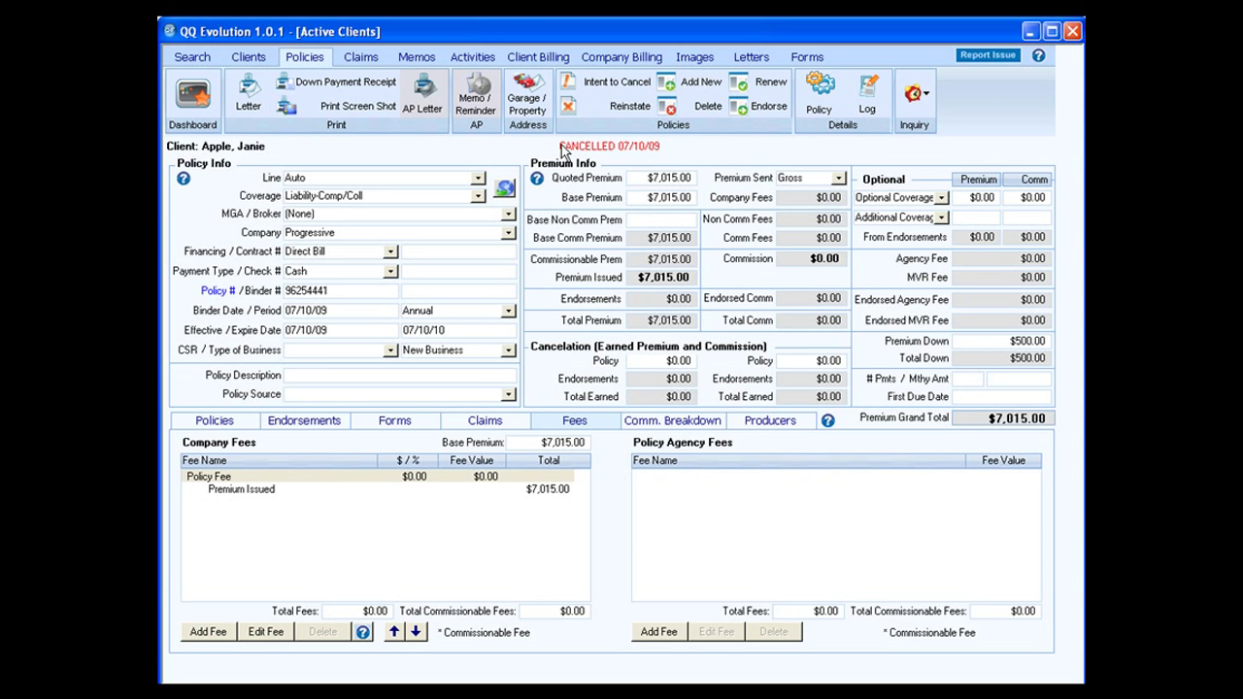
click(199, 57)
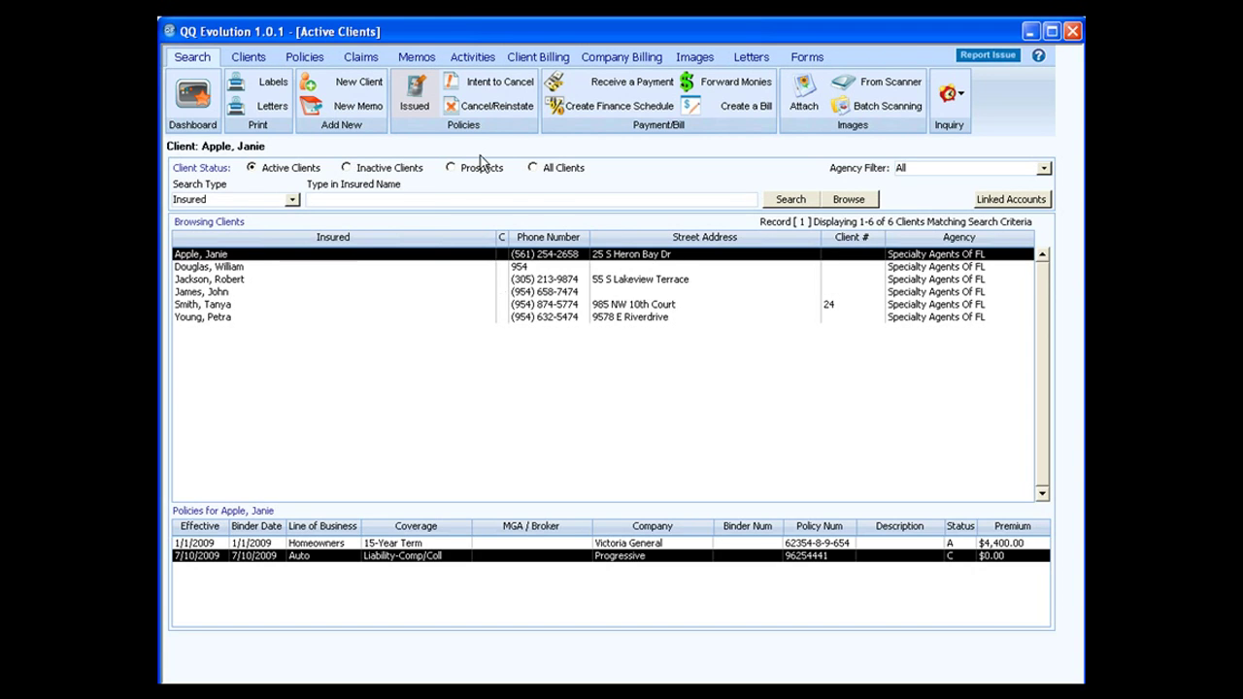
click(483, 111)
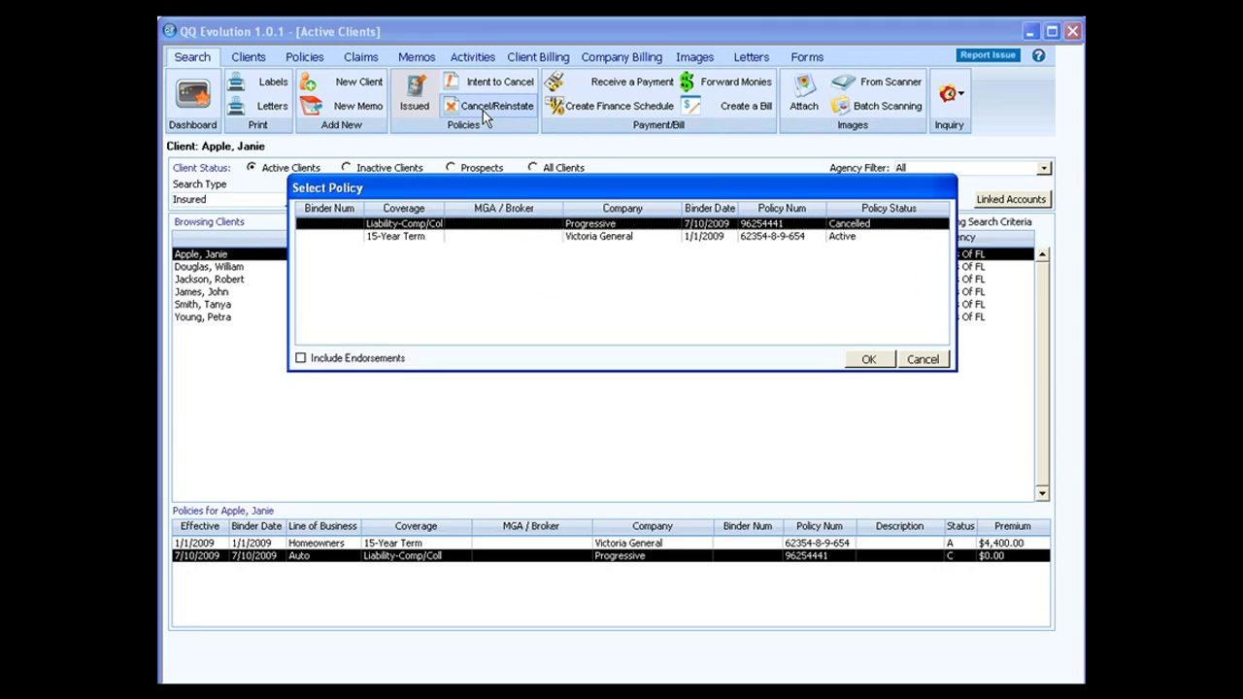
click(743, 242)
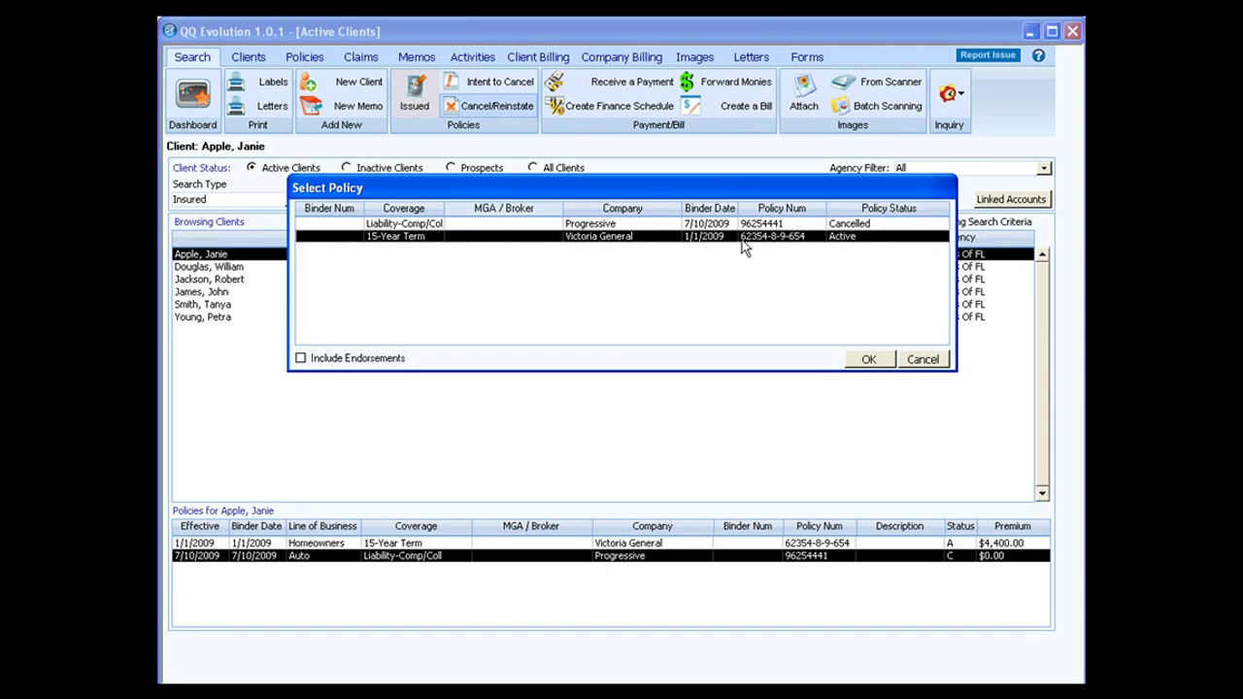
click(724, 225)
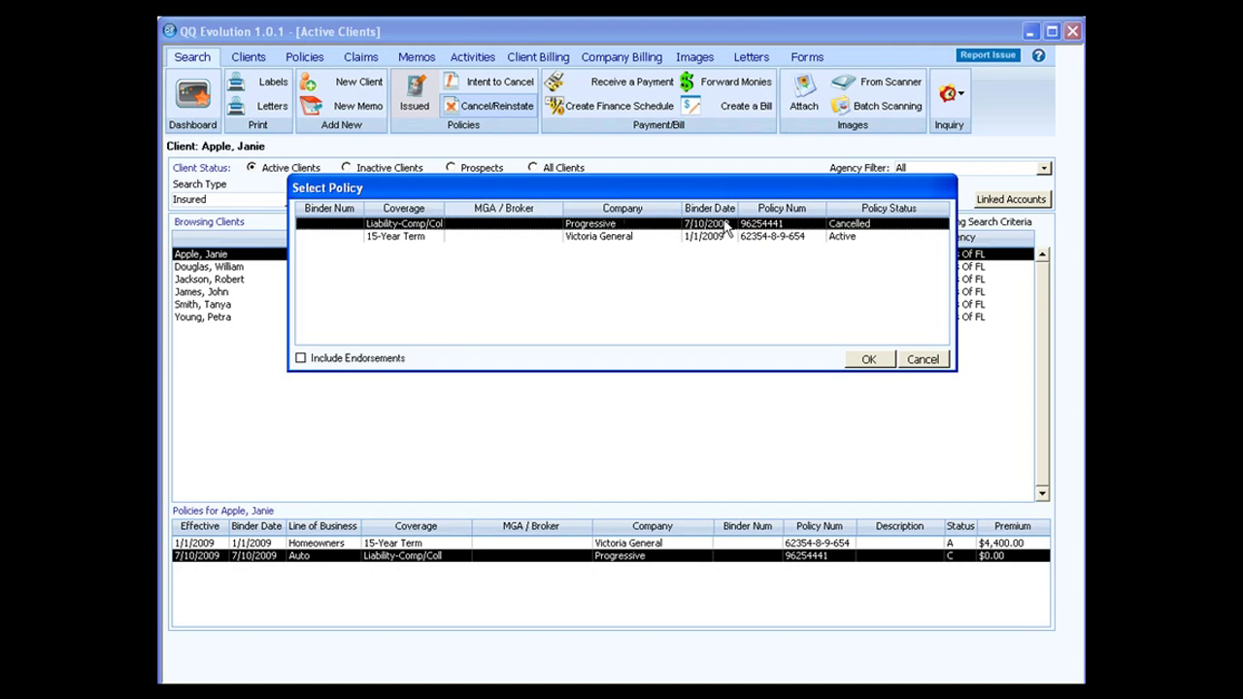
click(871, 360)
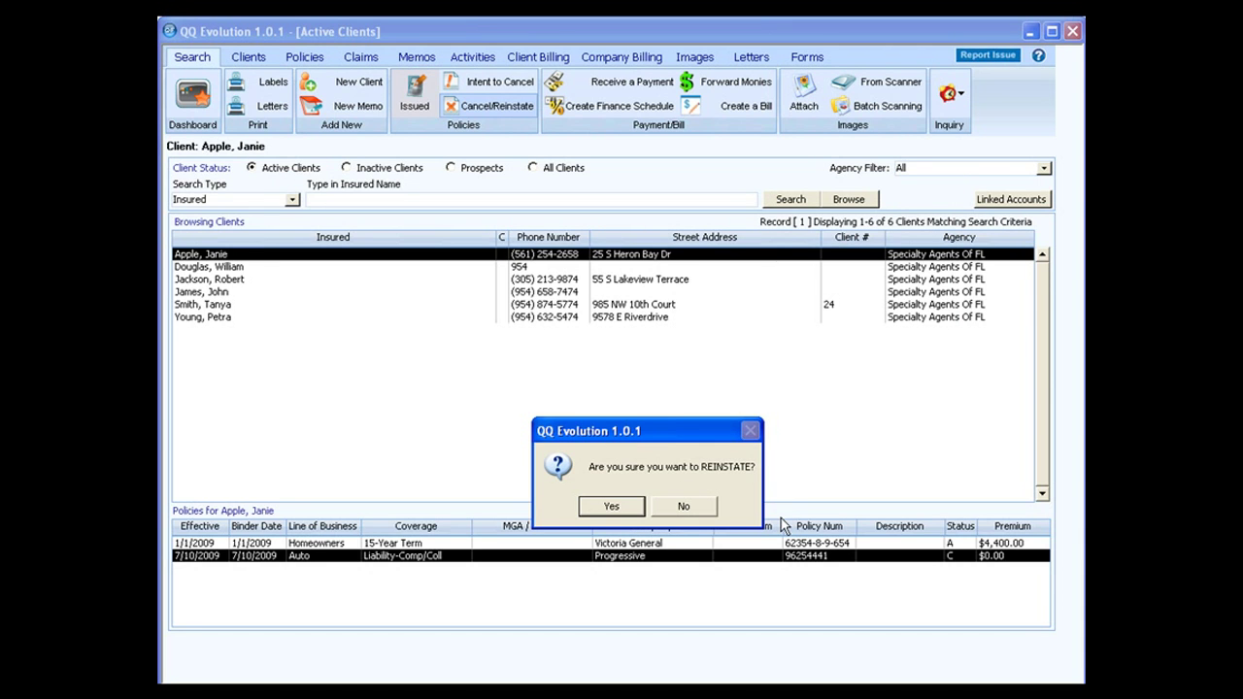
click(627, 505)
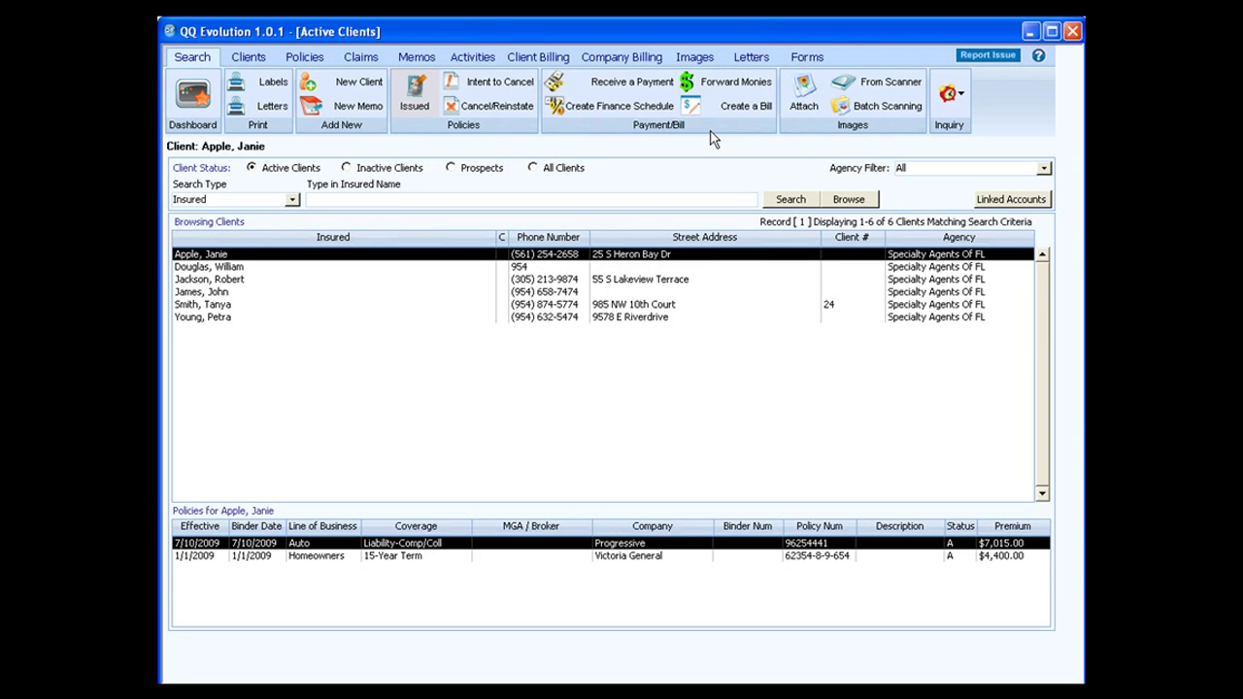
Start a finance schedule for the 15-Year Term policy.
click(606, 109)
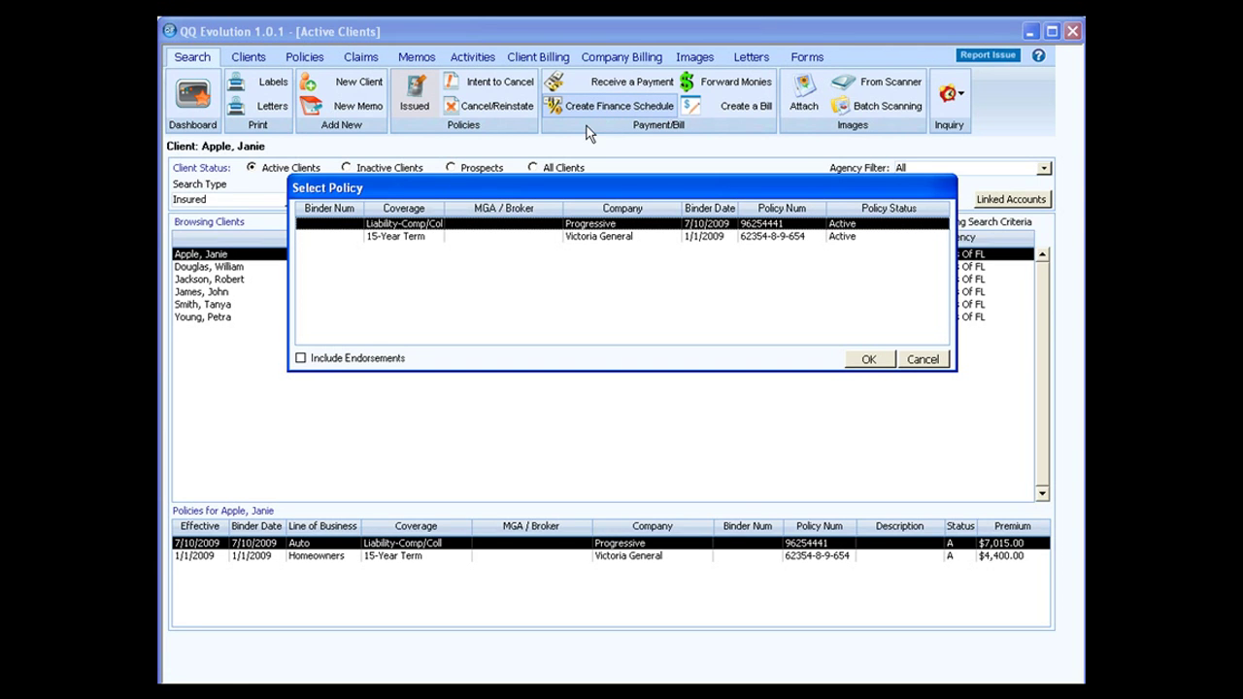
click(606, 242)
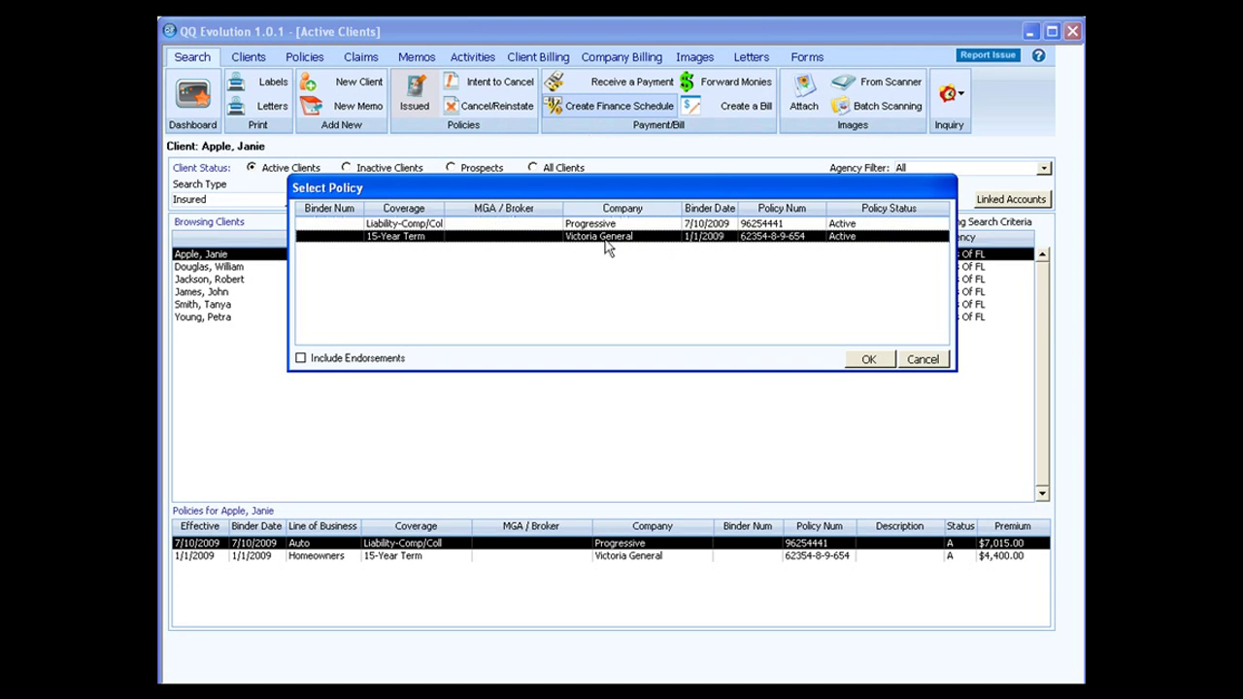
click(869, 359)
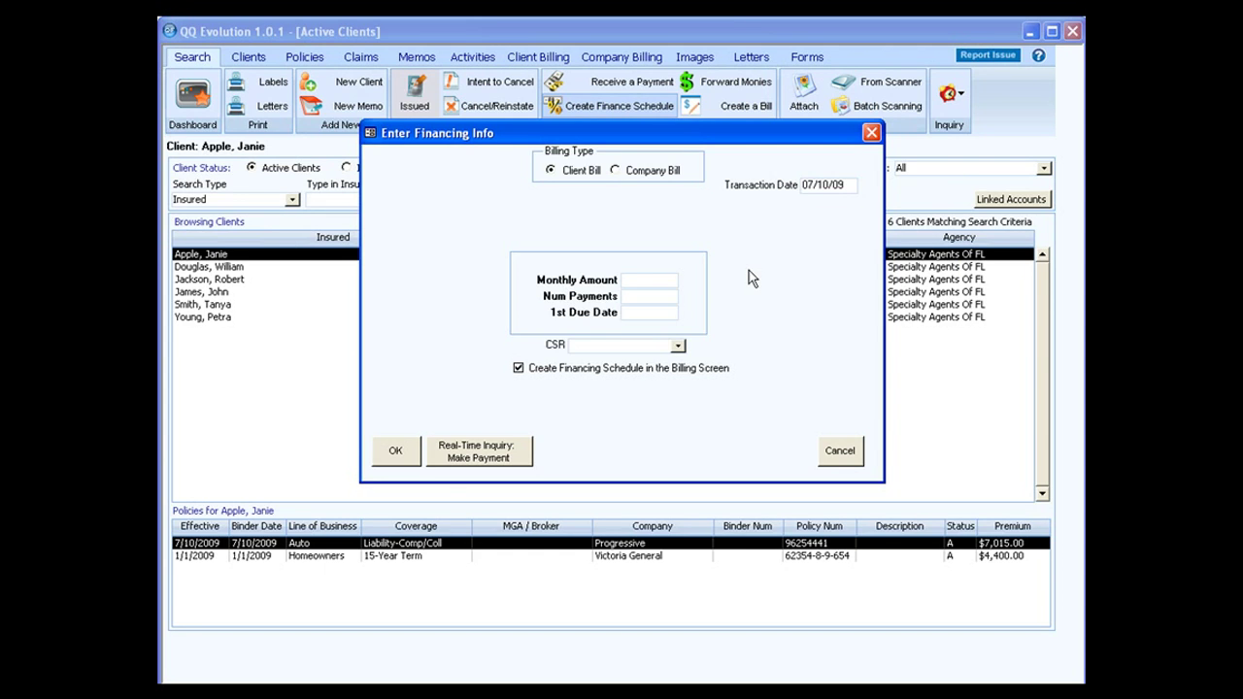
Enter $30.00 monthly over 11 payments from 08/10/09, assign a CSR, and save without a billing-screen schedule.
text(30.00)
key(Tab)
text(11)
text(08)
text(1009)
key(Tab)
click(678, 346)
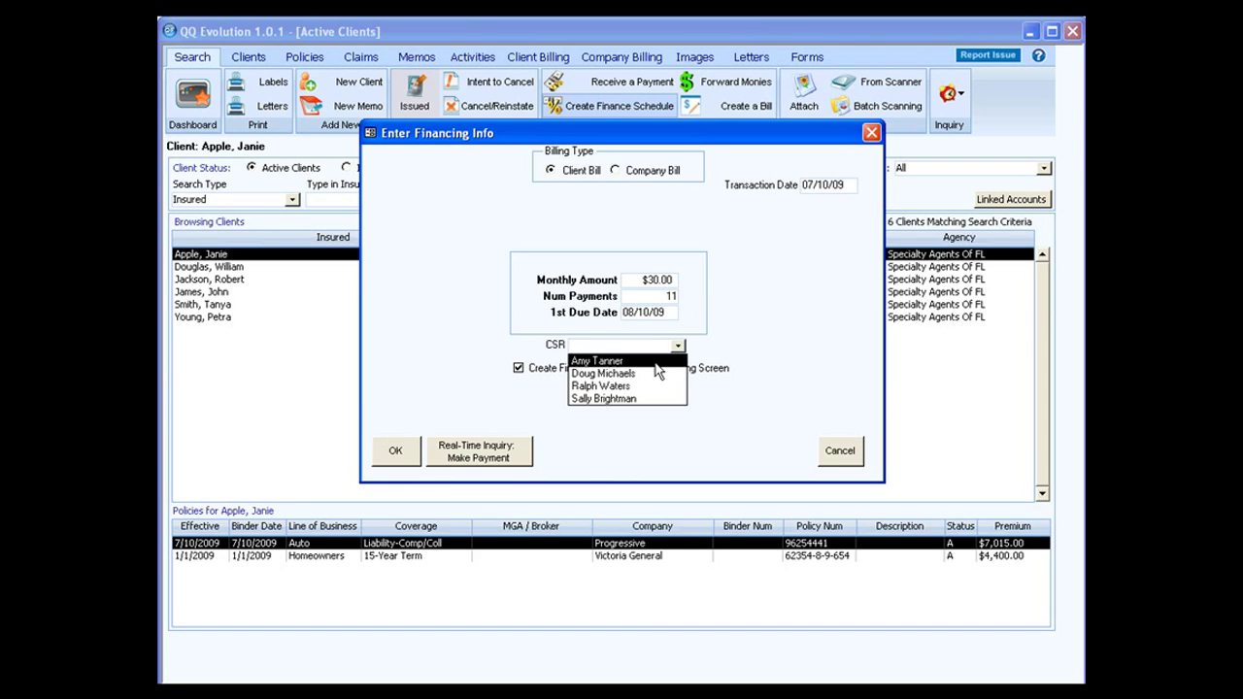
click(649, 363)
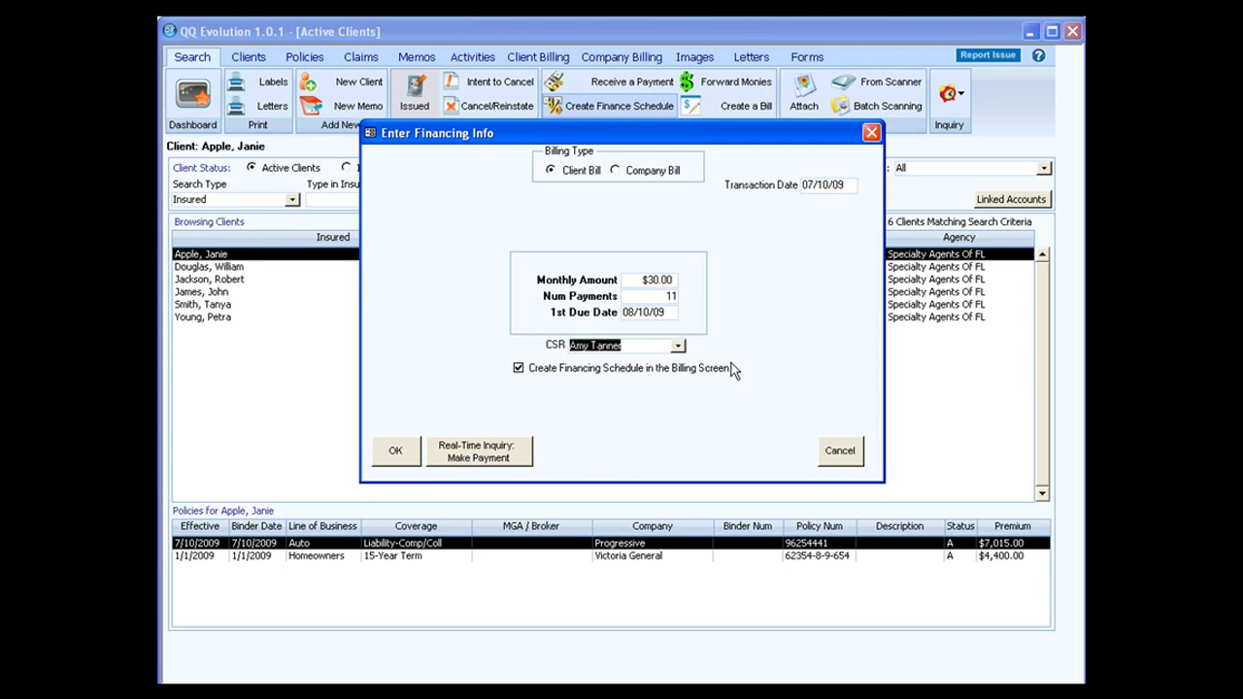
click(519, 369)
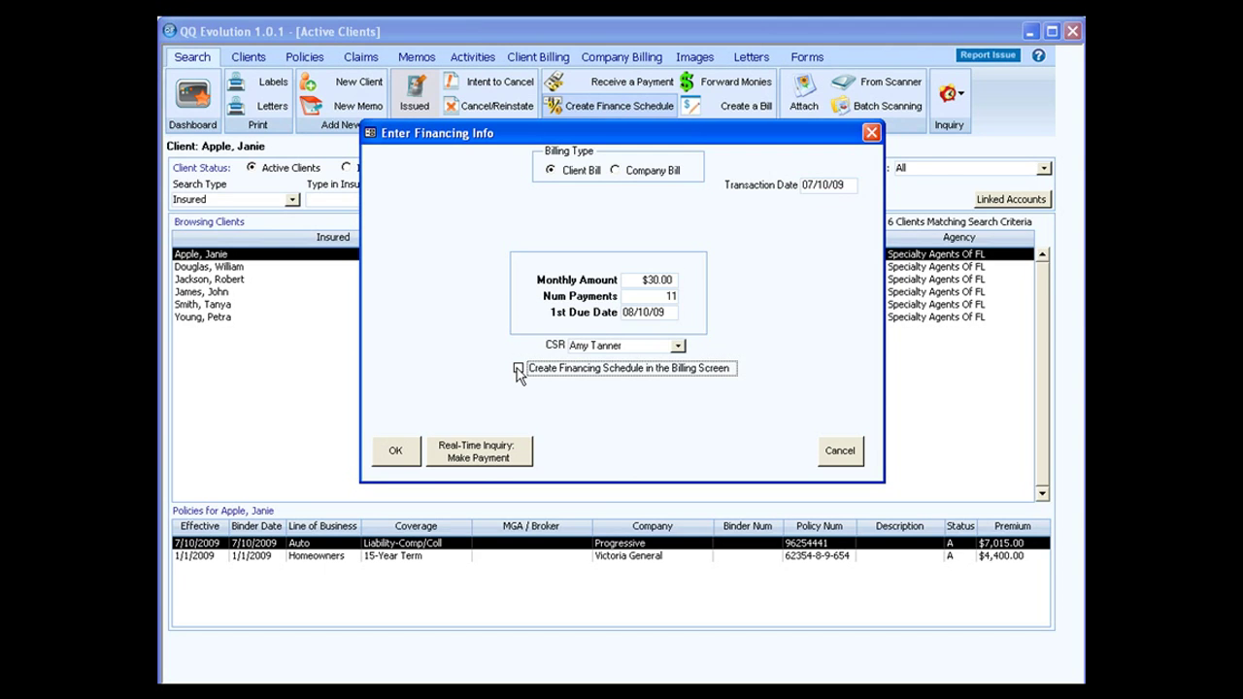
click(396, 455)
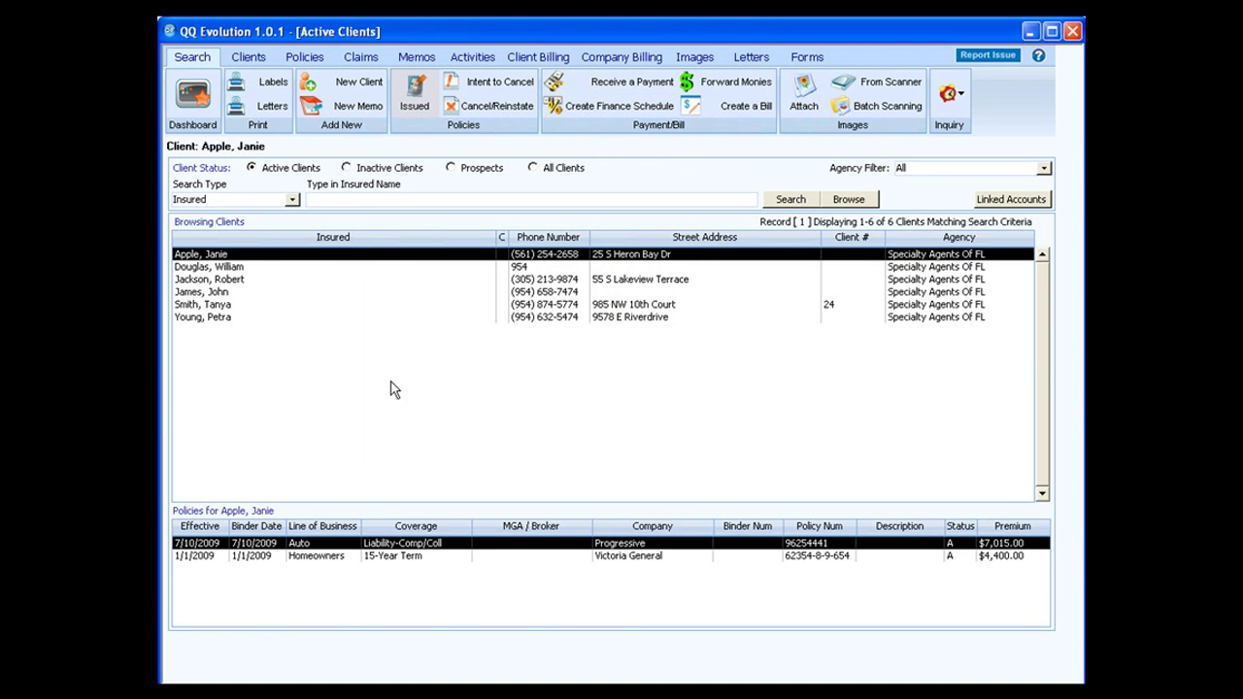
click(331, 86)
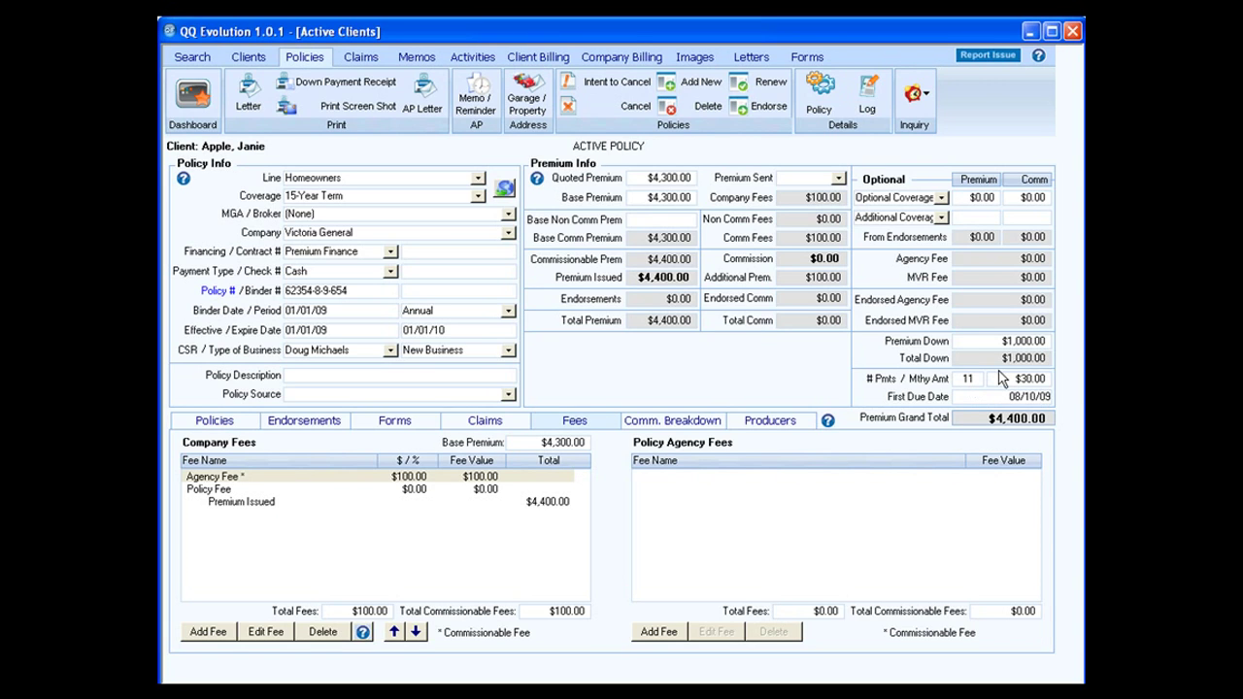
click(539, 58)
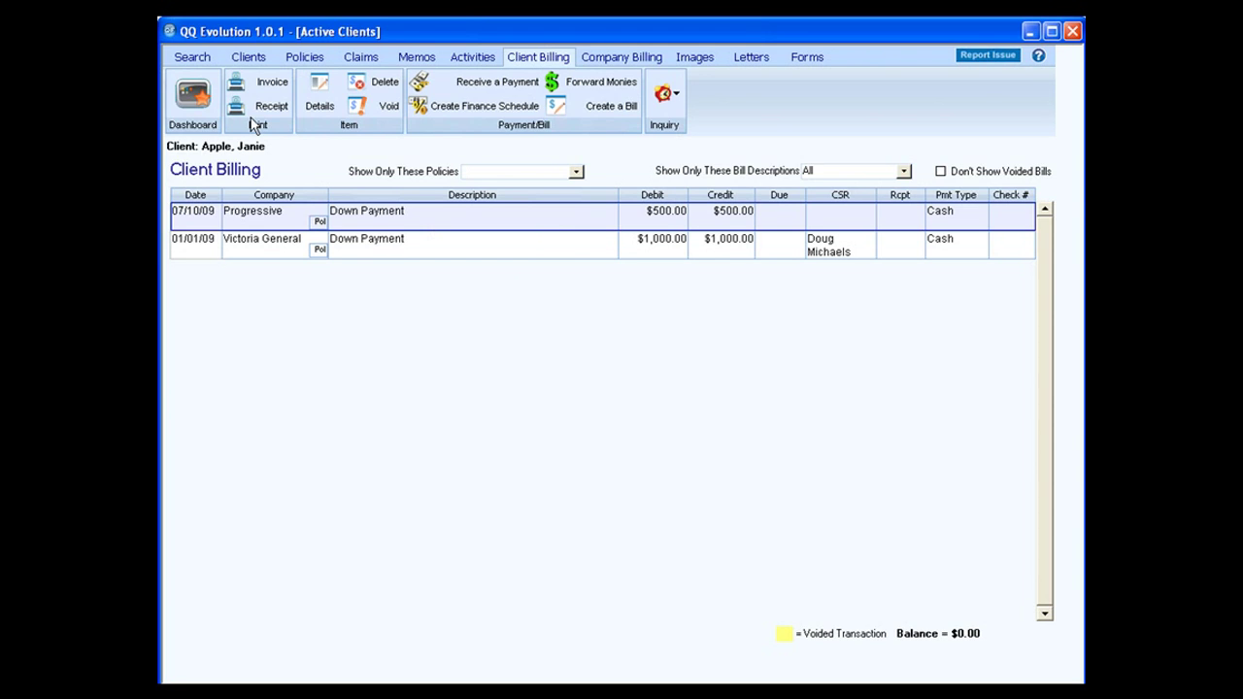
click(202, 60)
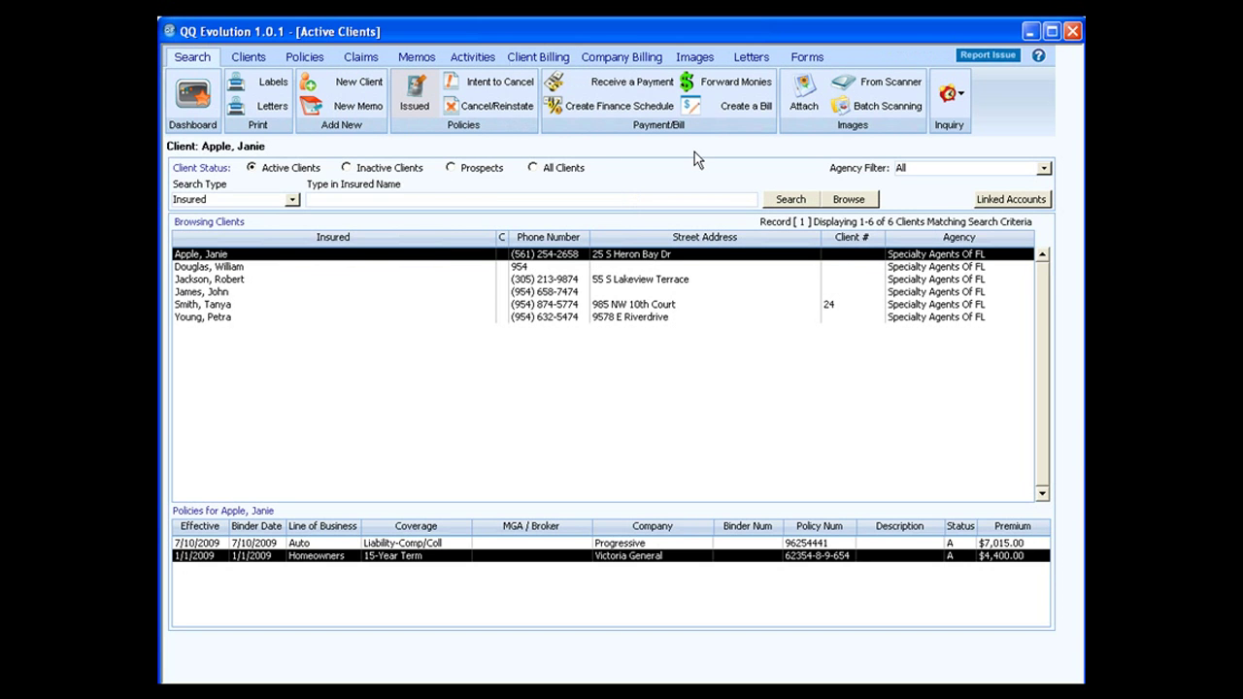
Start a new bill on the Progressive policy for $50.00 described as Monthly Payment.
click(738, 108)
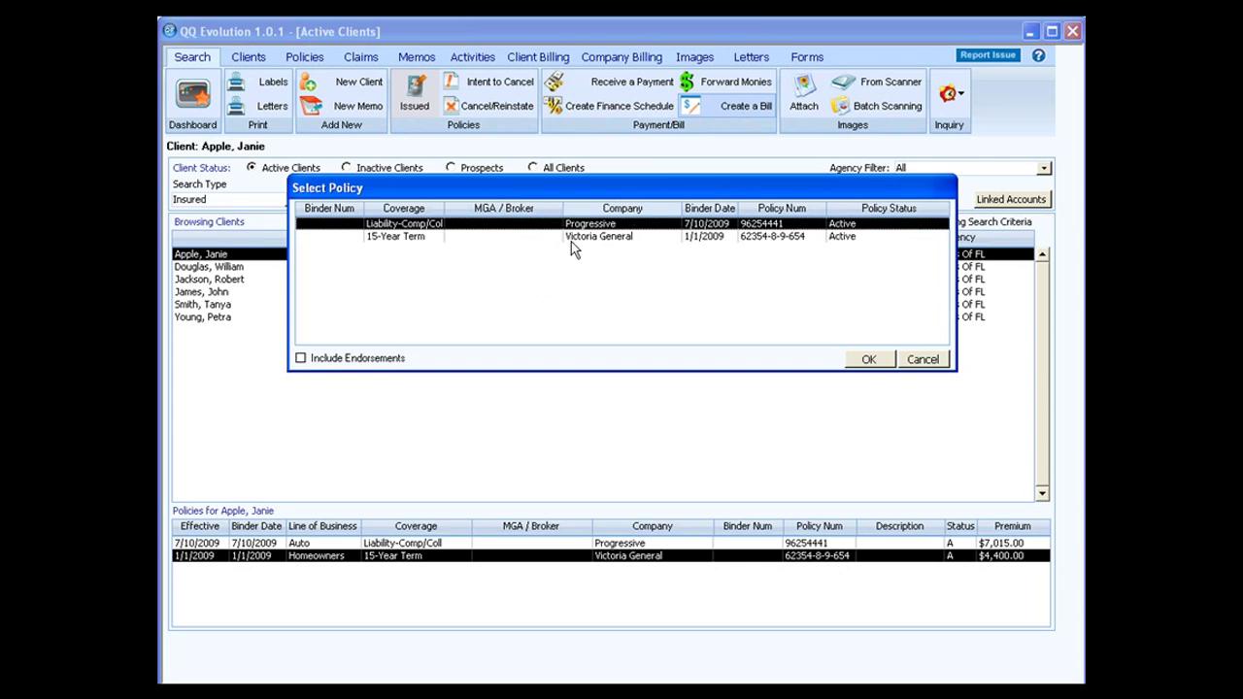
click(864, 362)
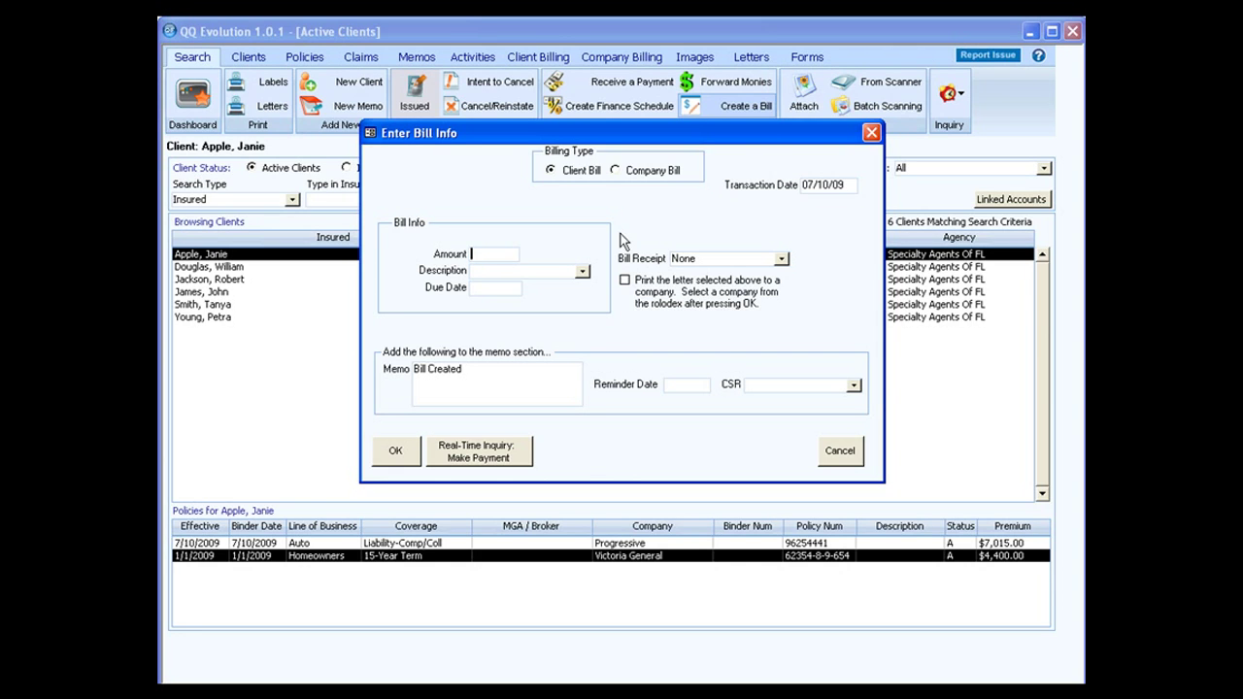
text(50.00)
key(Tab)
click(582, 272)
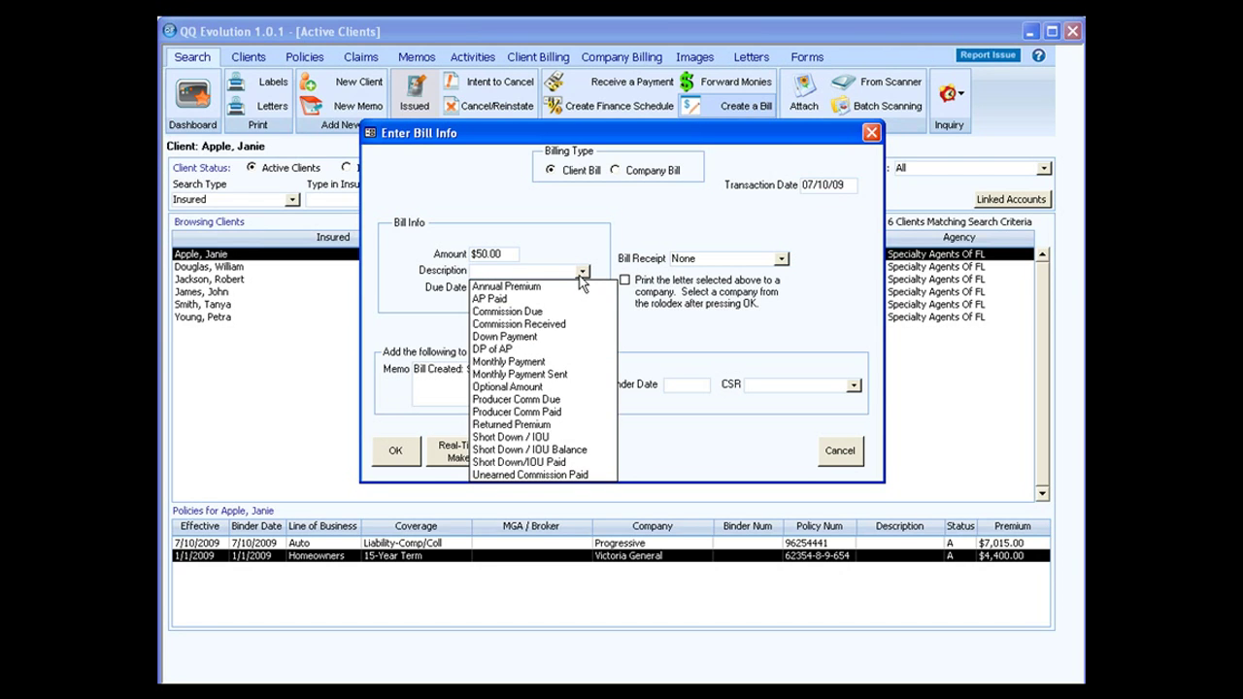
click(583, 361)
Set the bill's due date to 08/20/09, assign a CSR, and leave the receipt letter as None.
click(477, 287)
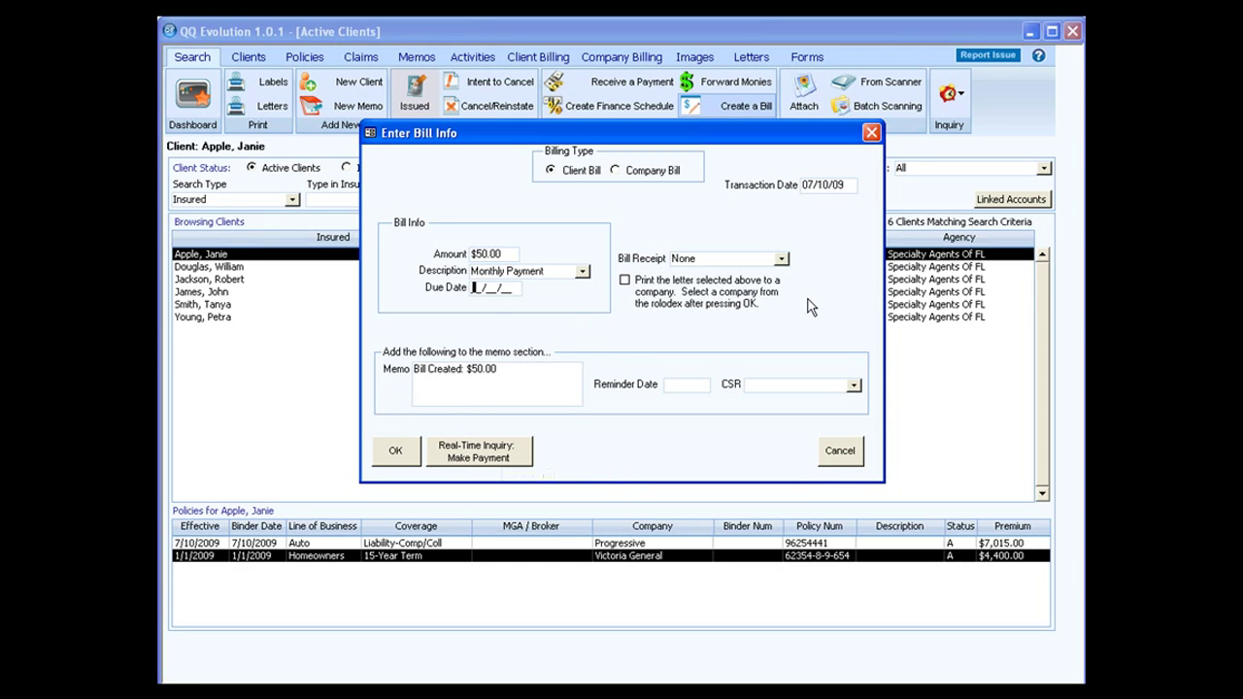
text(081)
key(BackSpace)
text(20/09)
key(Tab)
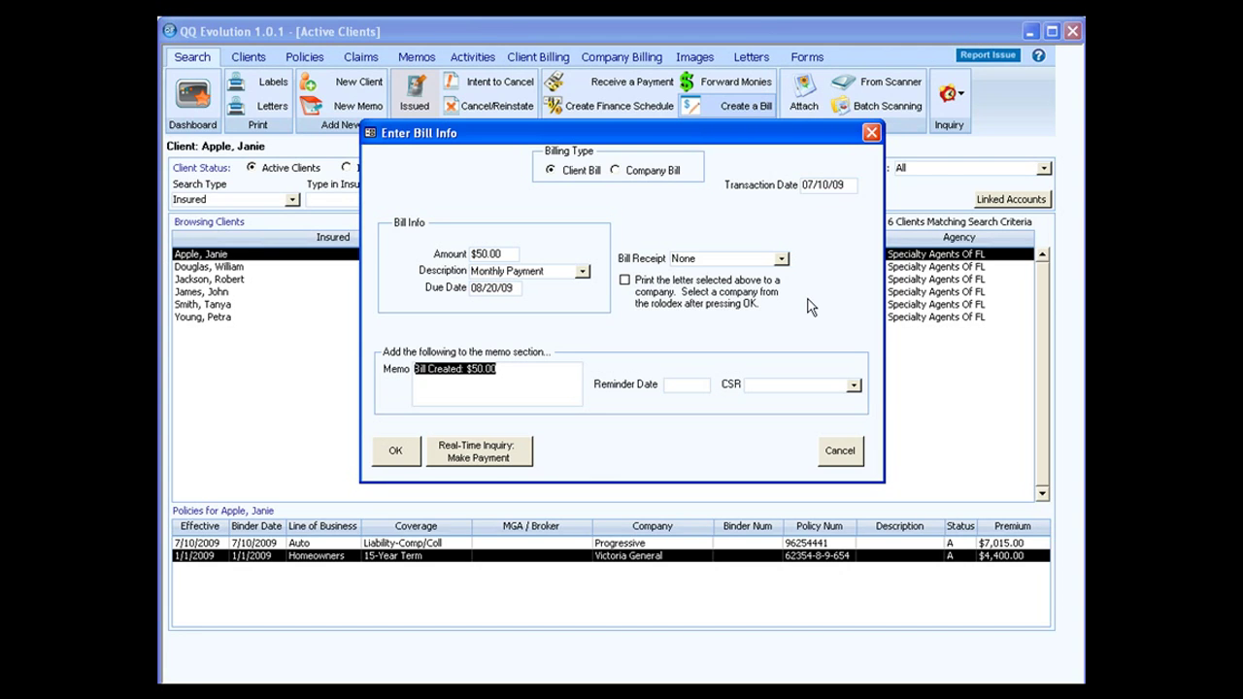
click(507, 369)
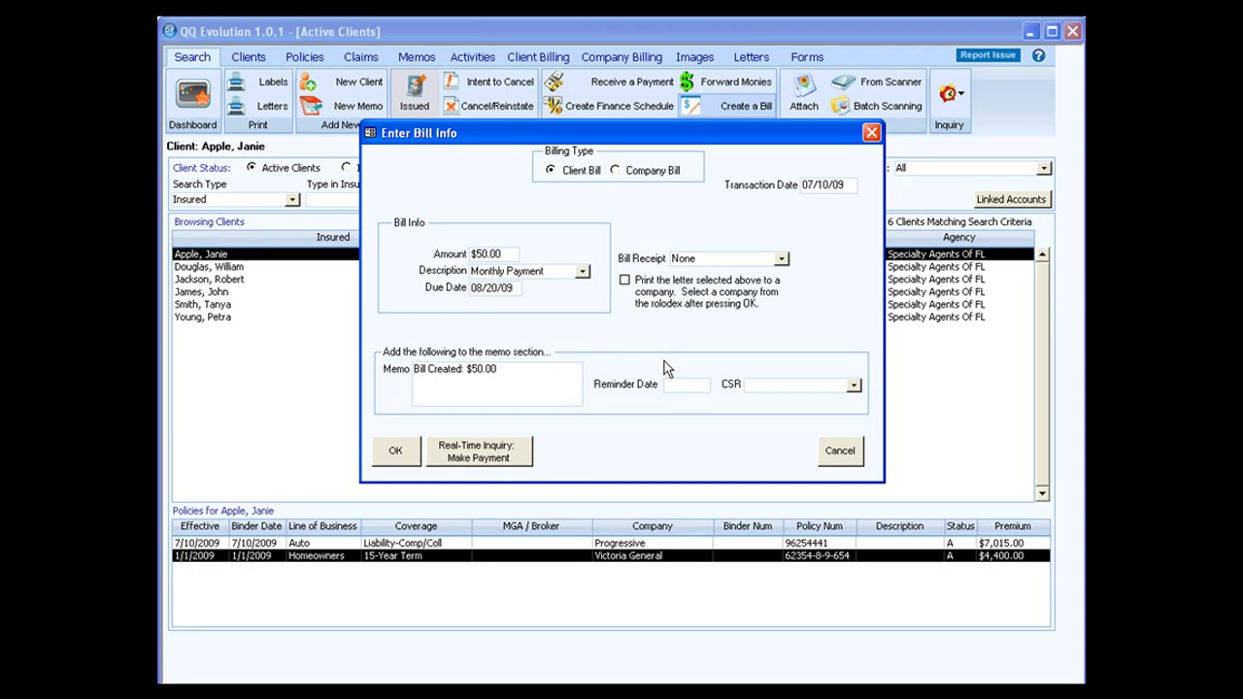
click(852, 387)
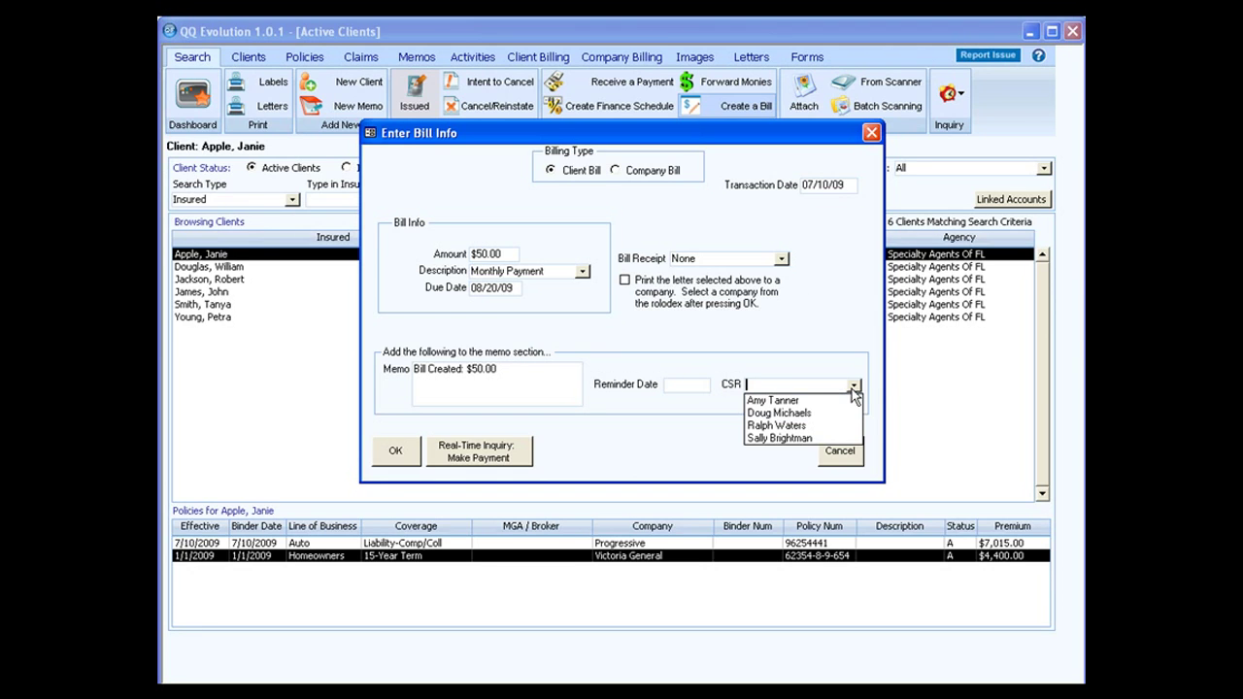
click(853, 386)
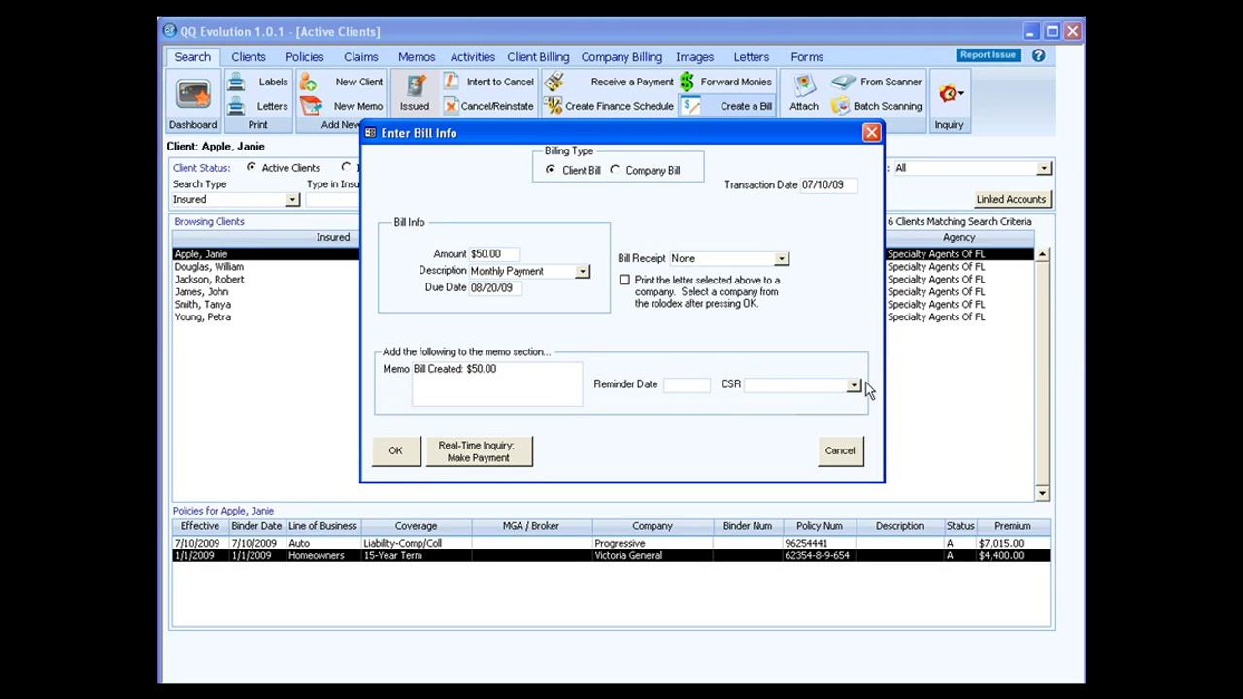
click(853, 386)
click(827, 414)
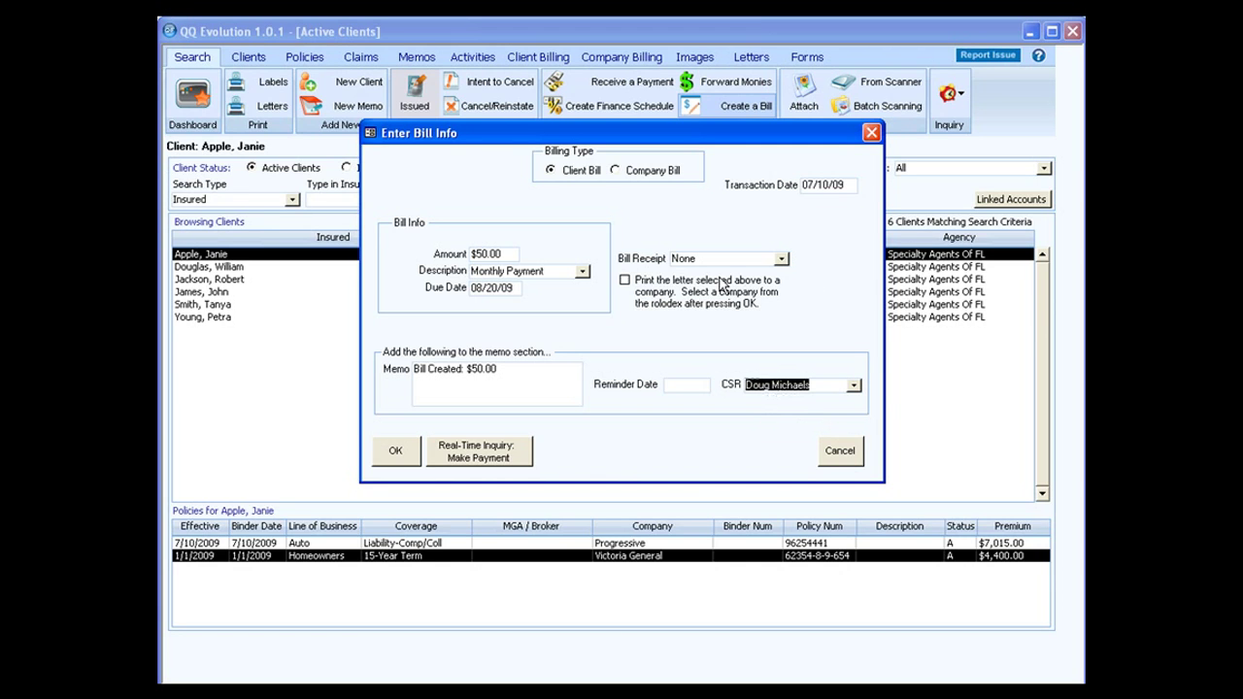
click(781, 260)
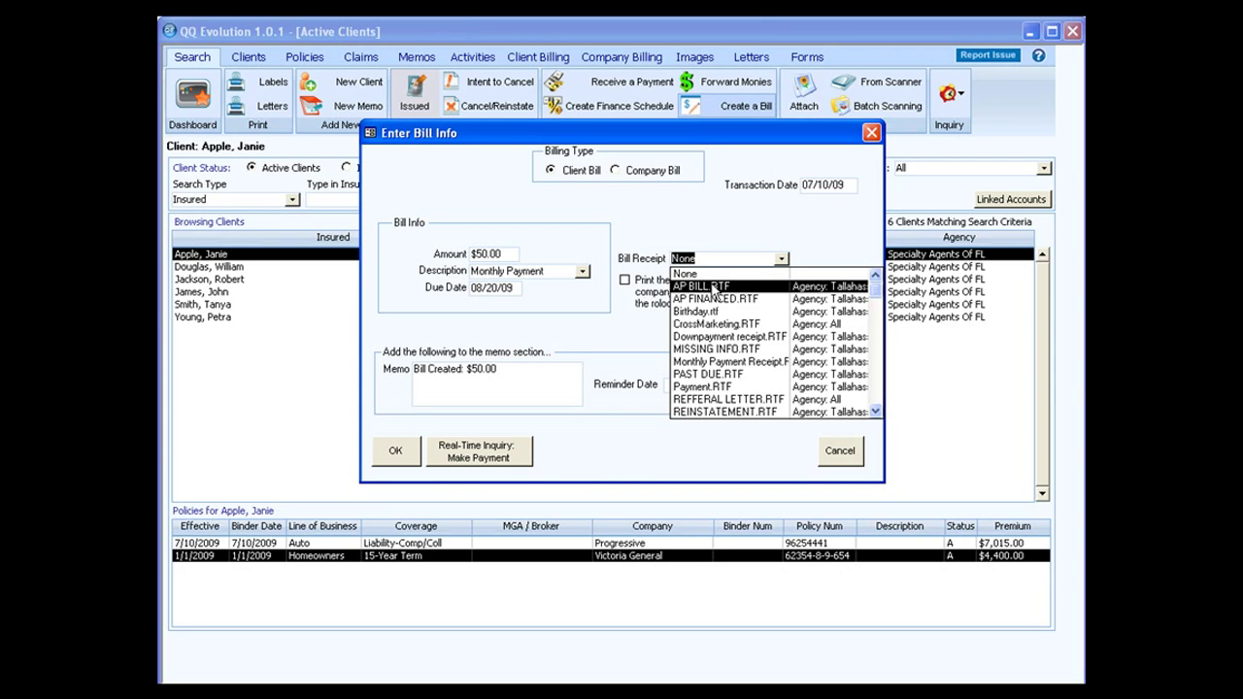
click(761, 240)
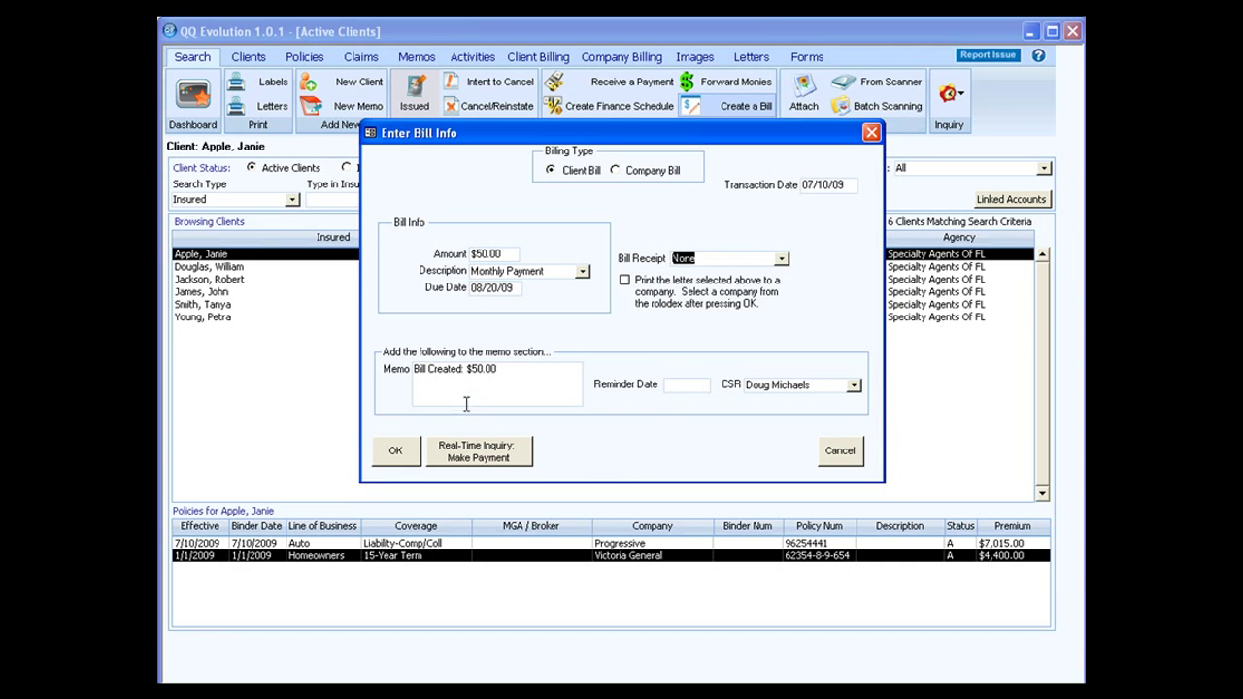
Save the $50.00 bill, verify it on Client Billing, and return to Search.
click(398, 452)
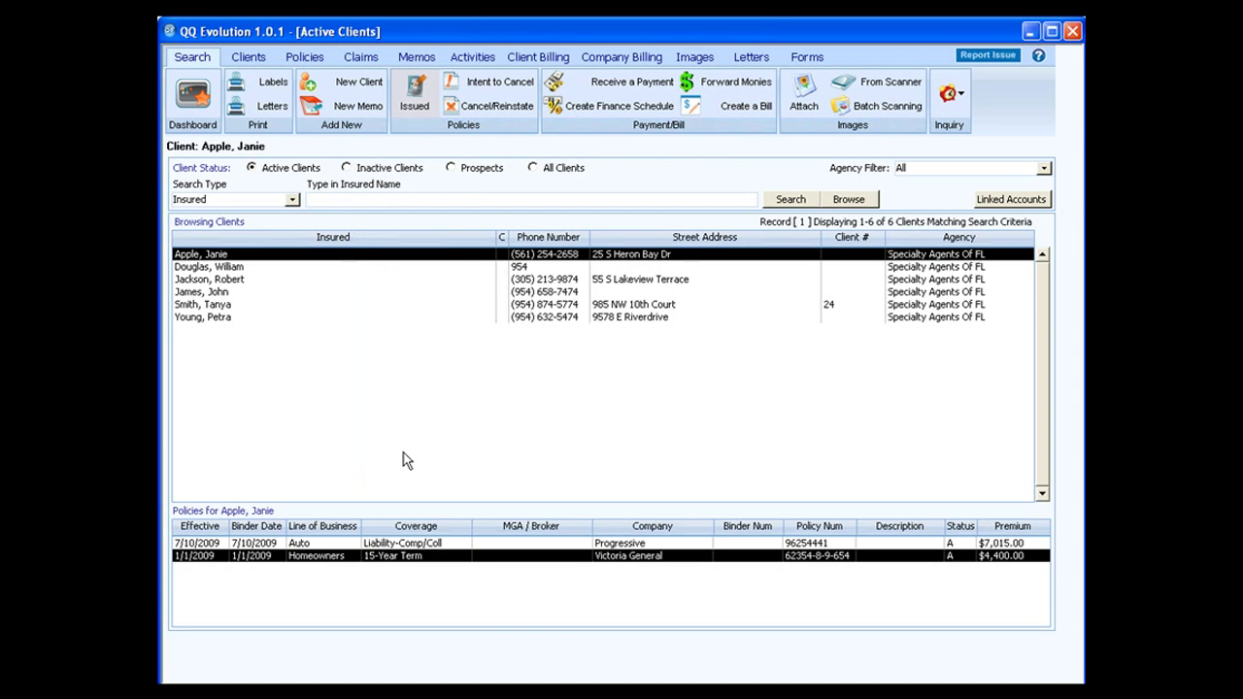
click(560, 60)
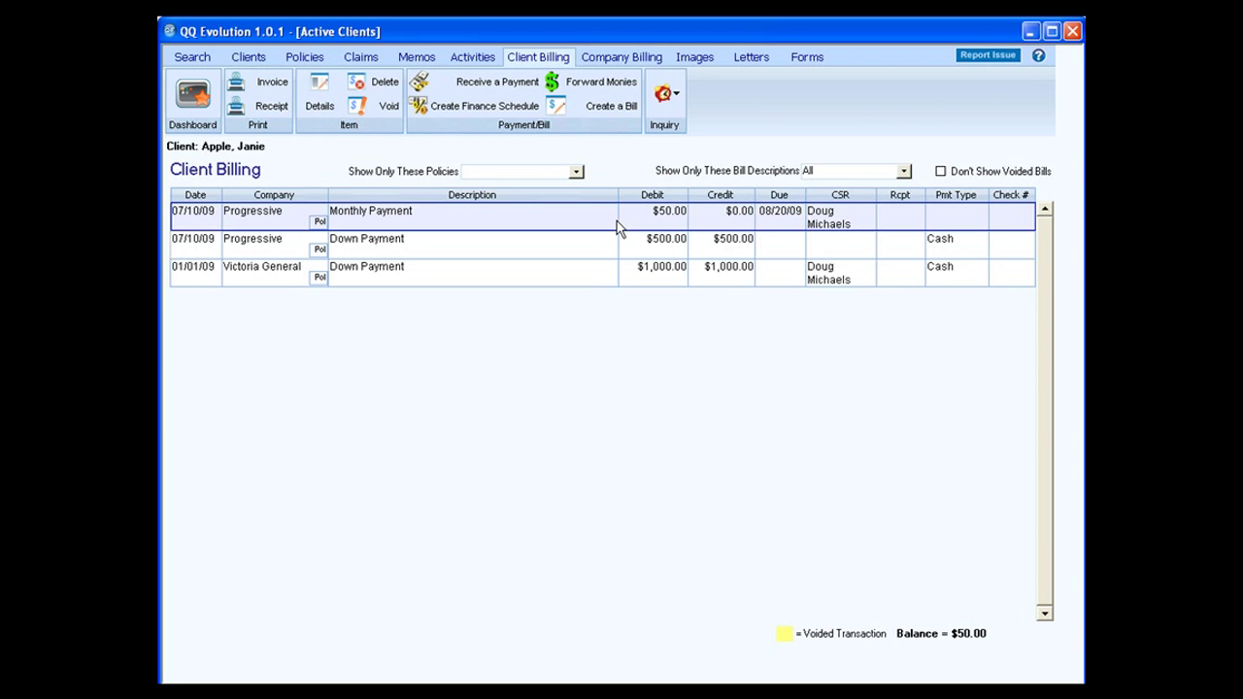
click(193, 58)
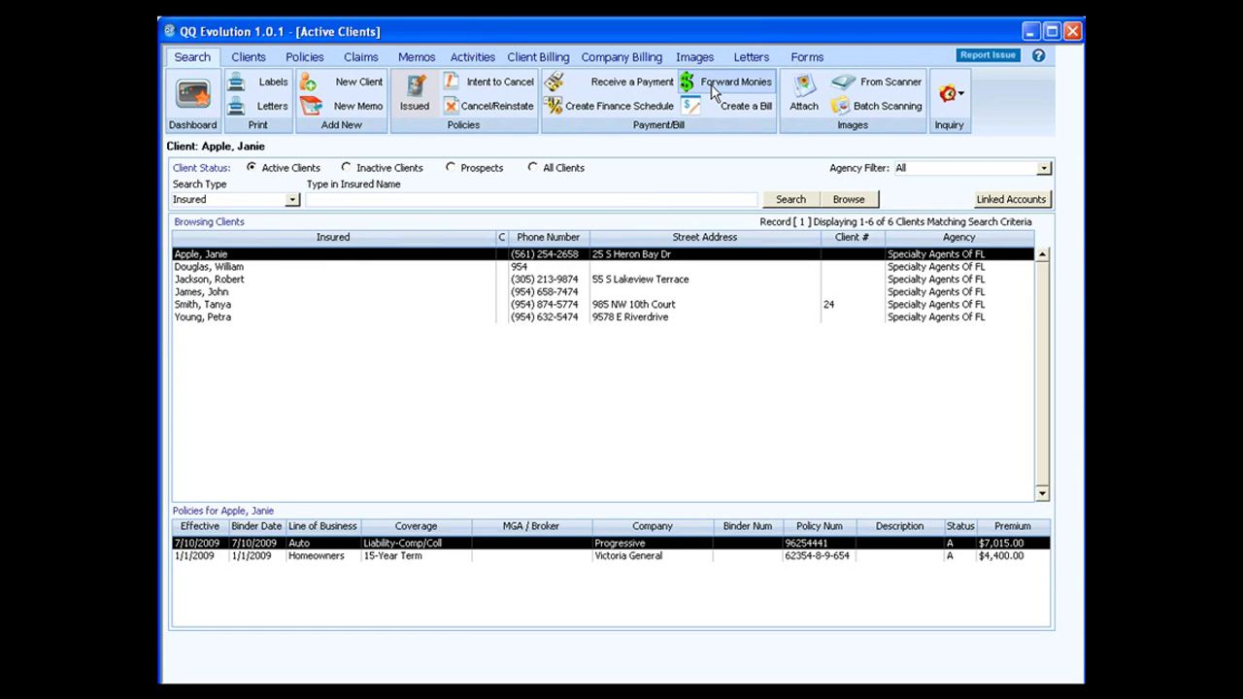
Create a $100.00 Optional Amount company bill on the Progressive policy under Company Billing.
click(634, 61)
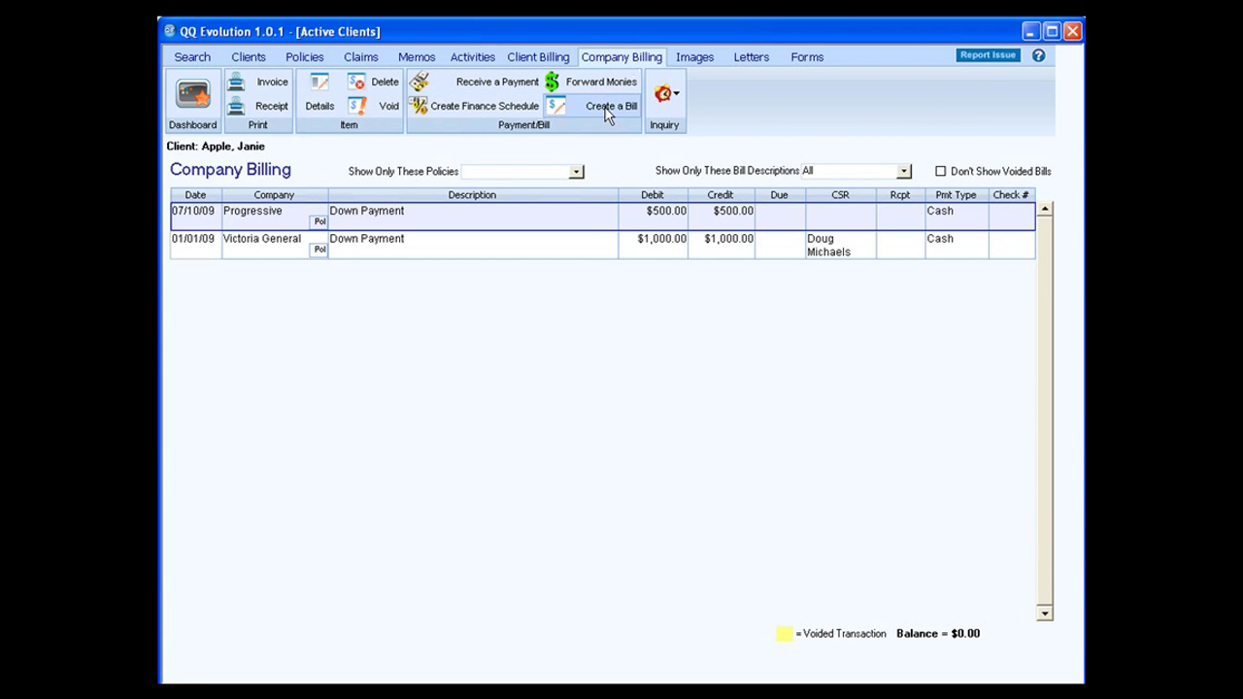
click(602, 109)
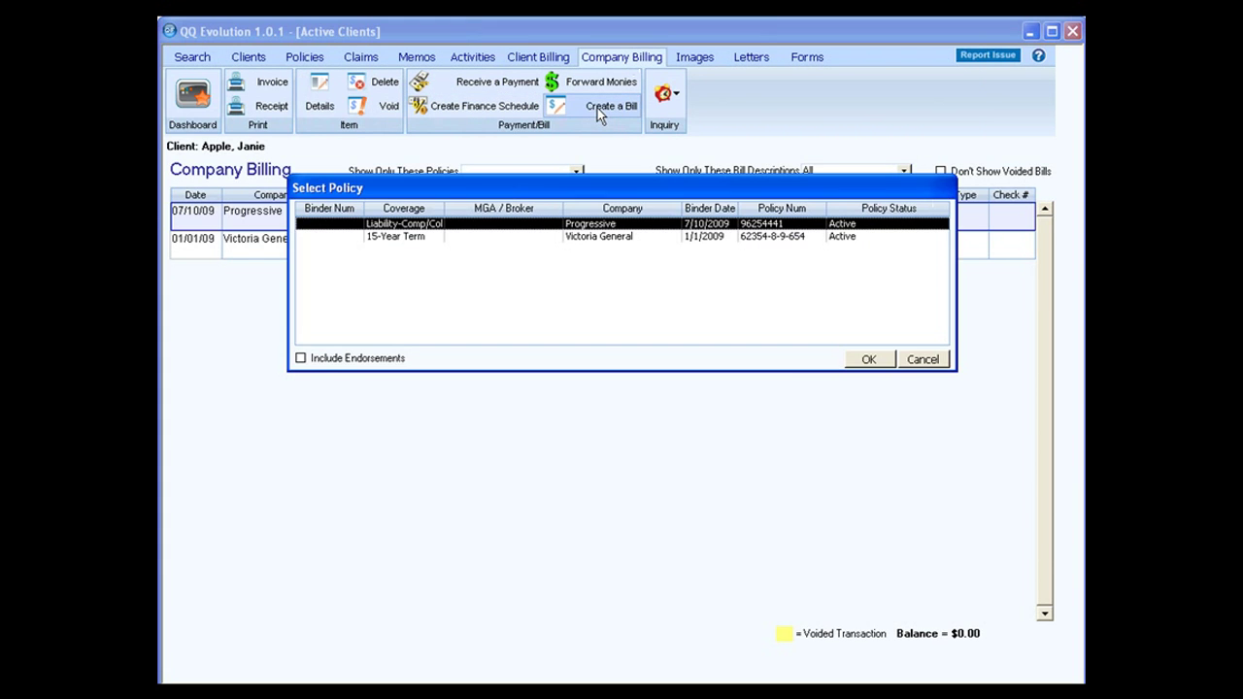
click(863, 360)
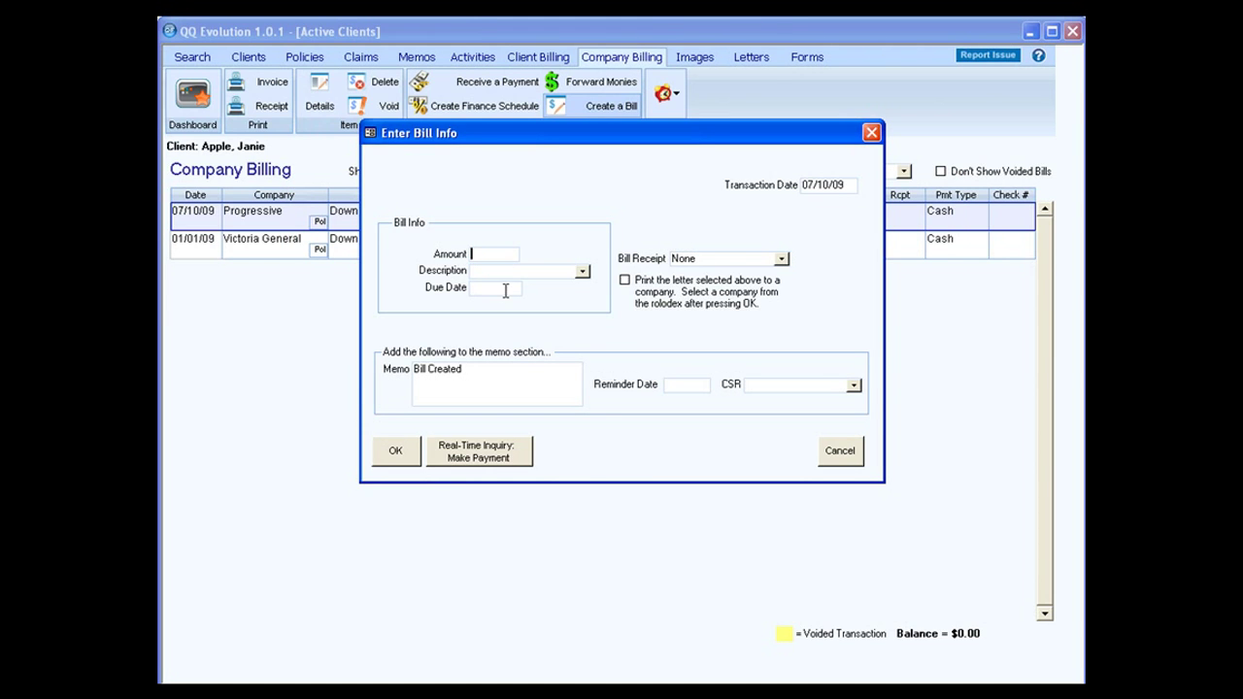
text(100.00)
key(Tab)
click(583, 271)
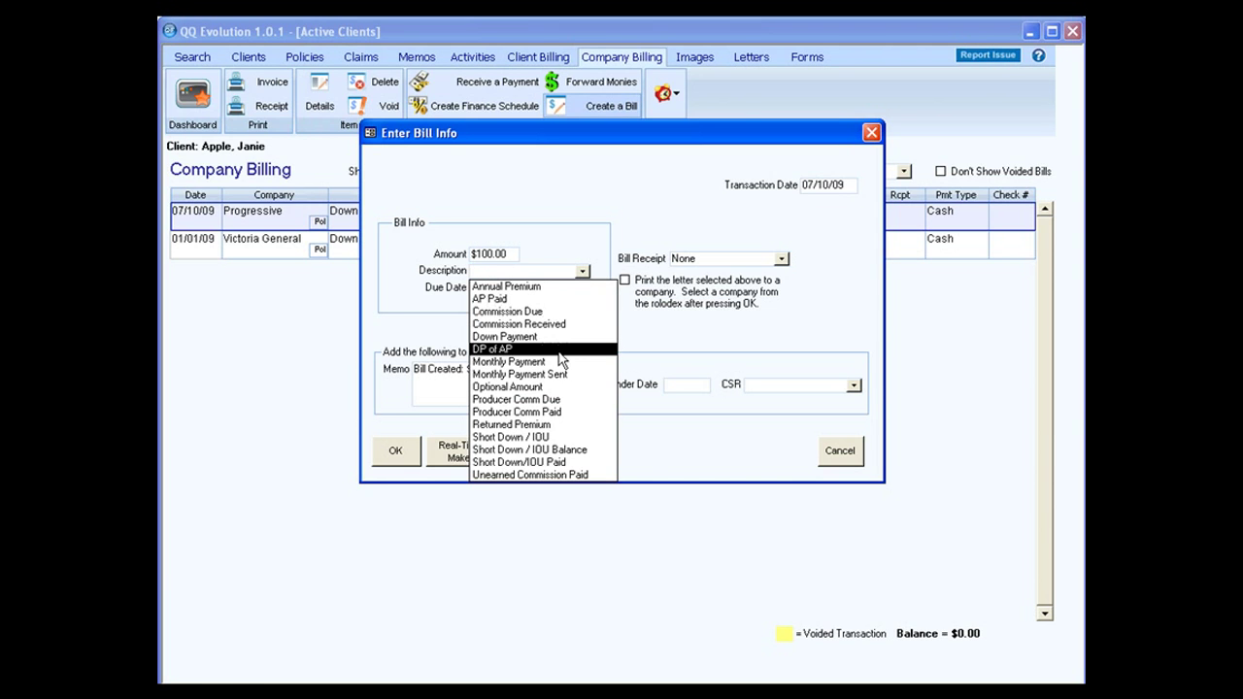
click(560, 386)
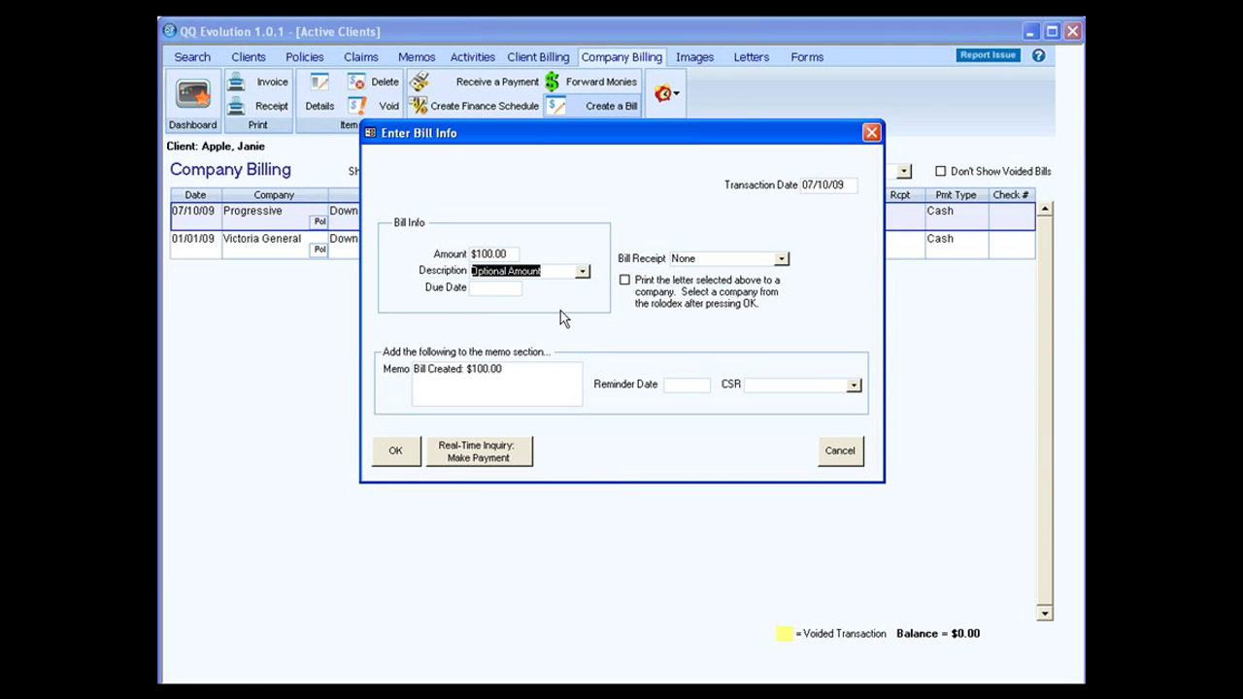
click(406, 452)
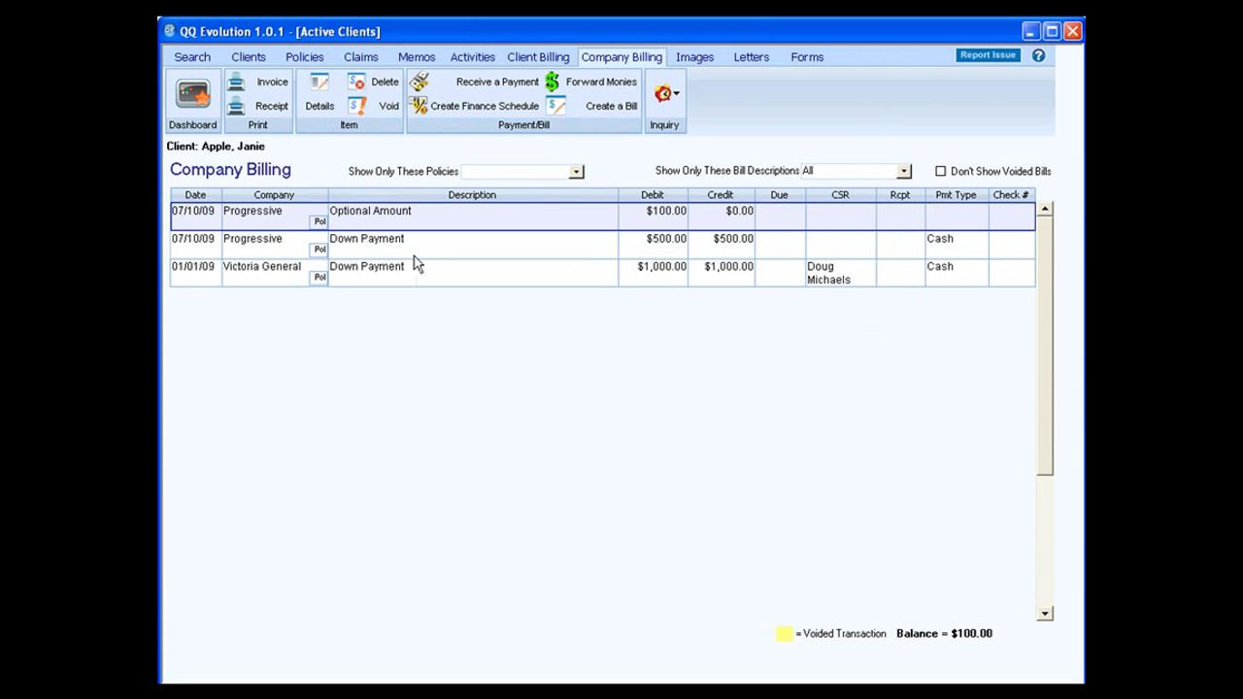
Try Forward Monies on the Progressive policy repeatedly, dismissing each 'no monies to forward' notice, then start again.
click(194, 57)
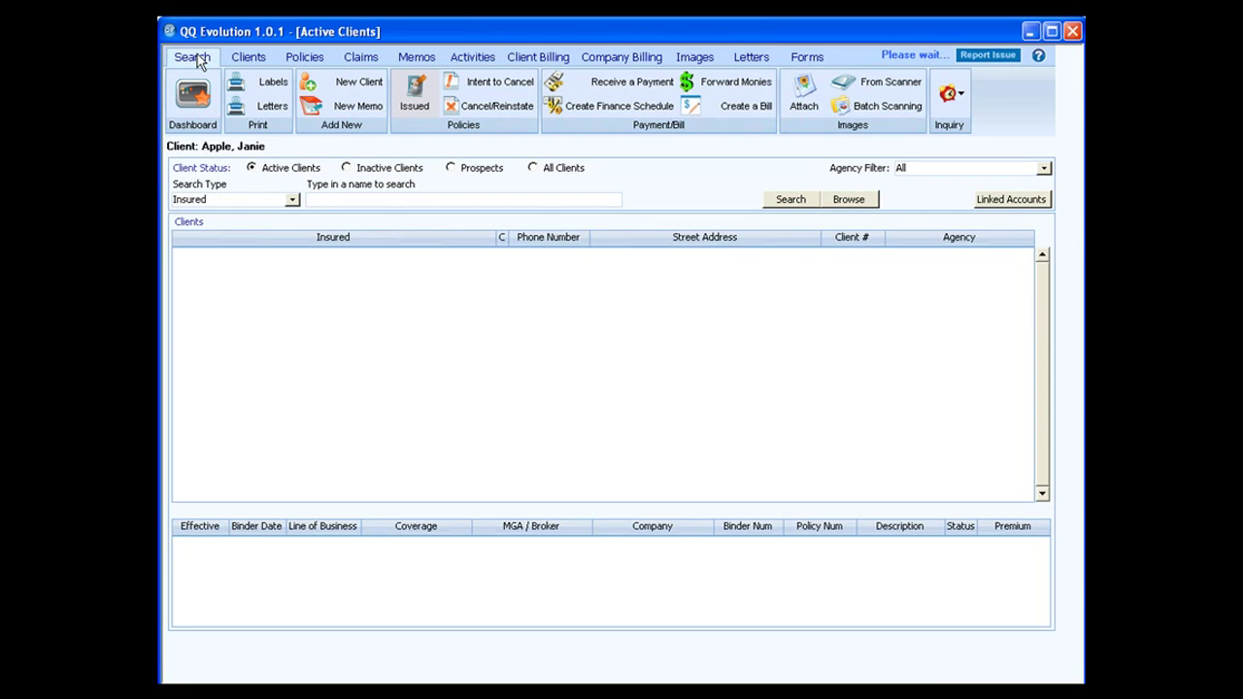
click(744, 85)
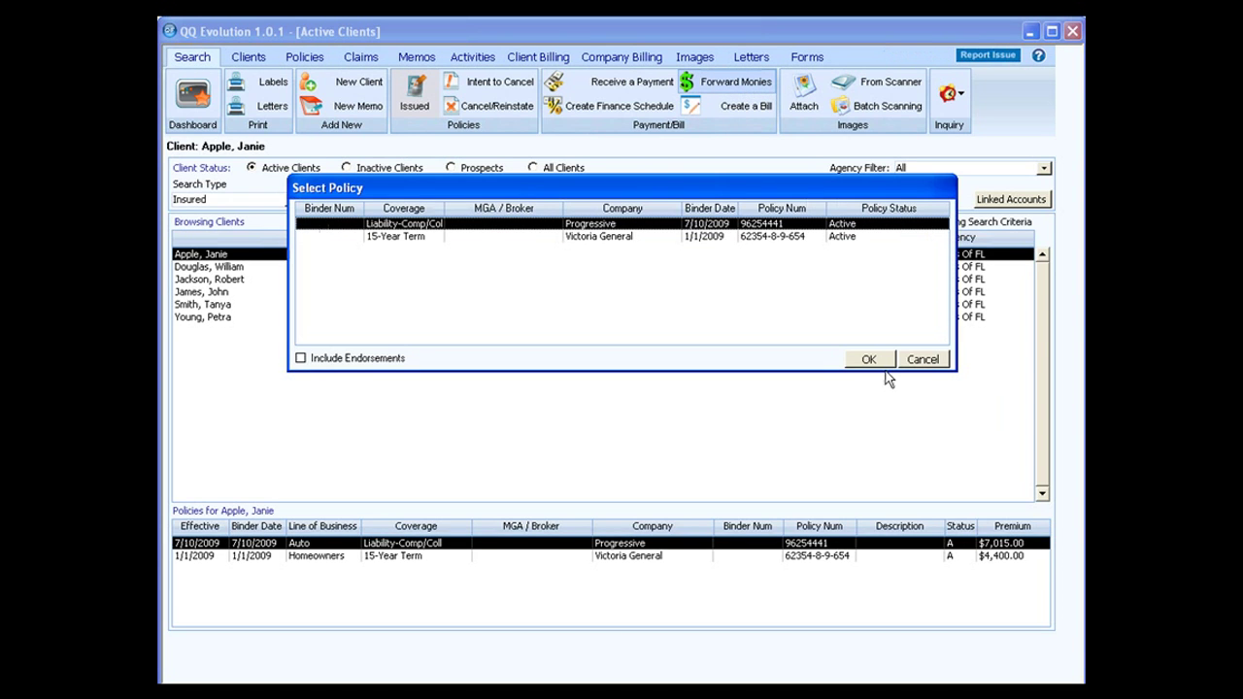
click(869, 360)
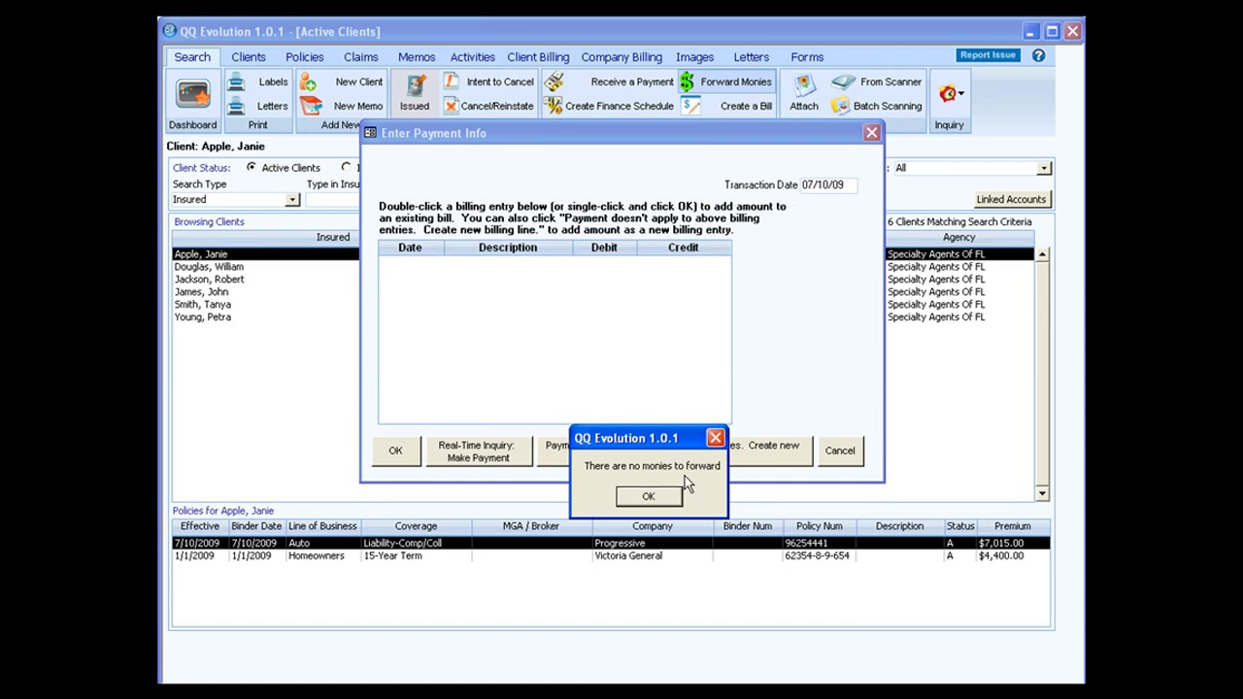
click(650, 497)
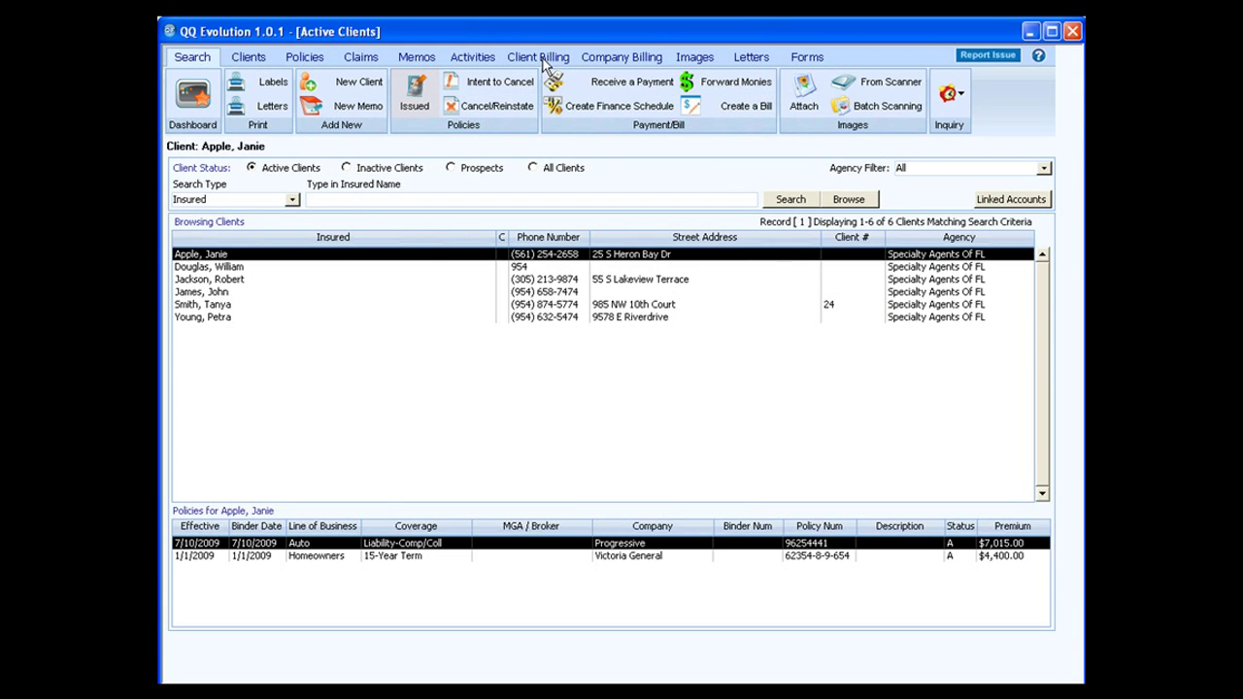
click(725, 87)
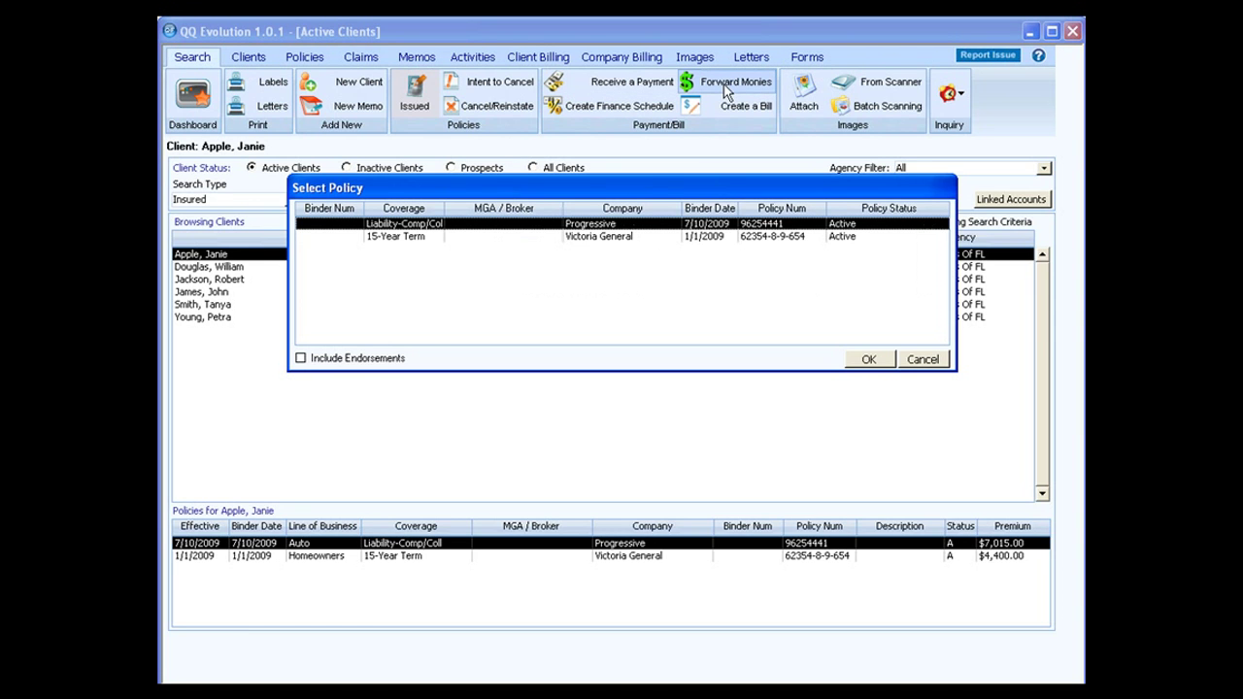
click(858, 361)
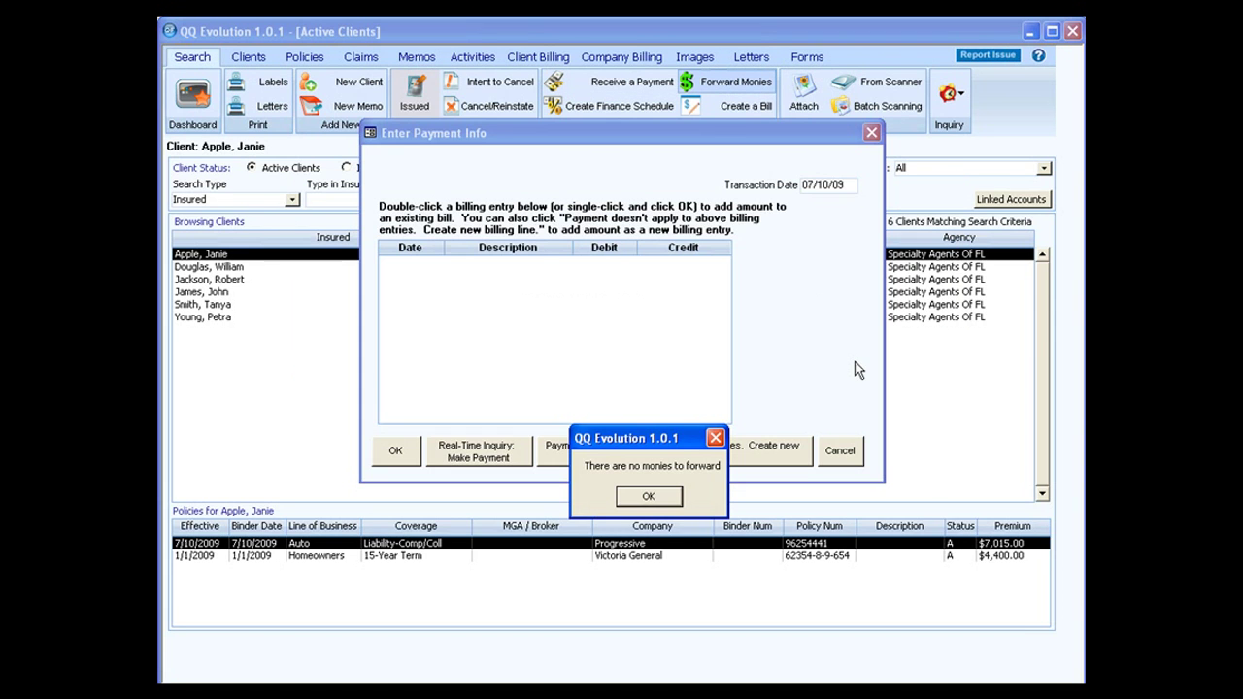
click(666, 499)
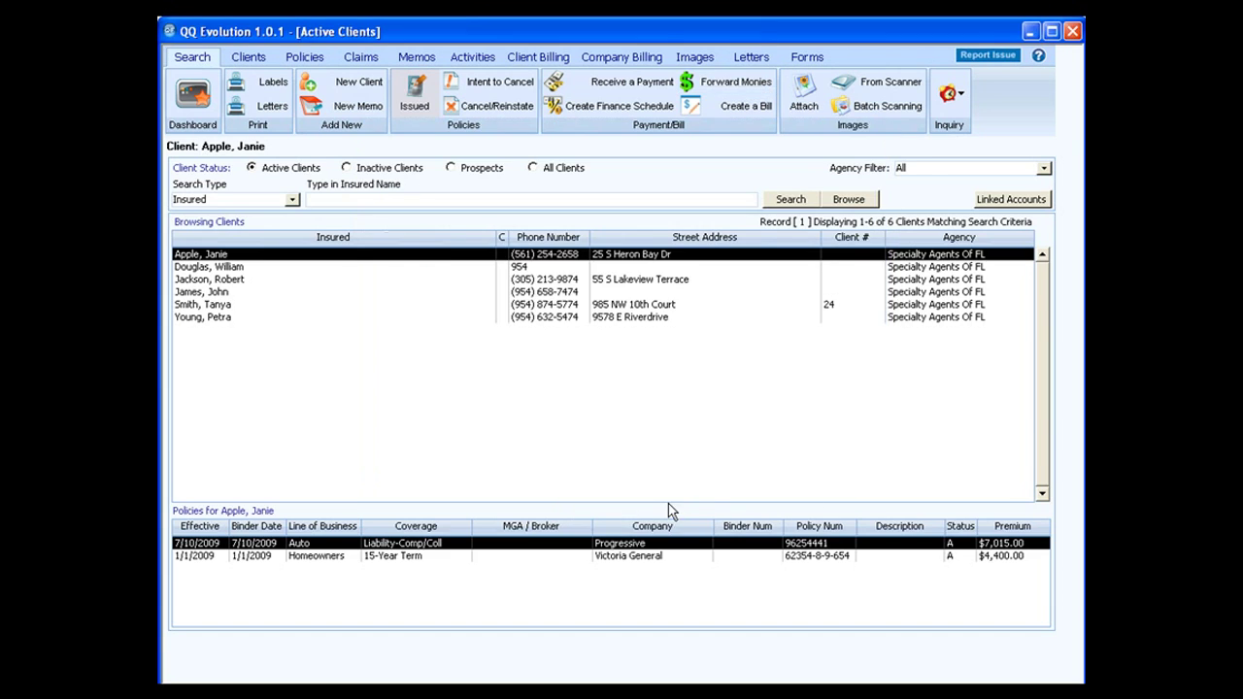
click(723, 92)
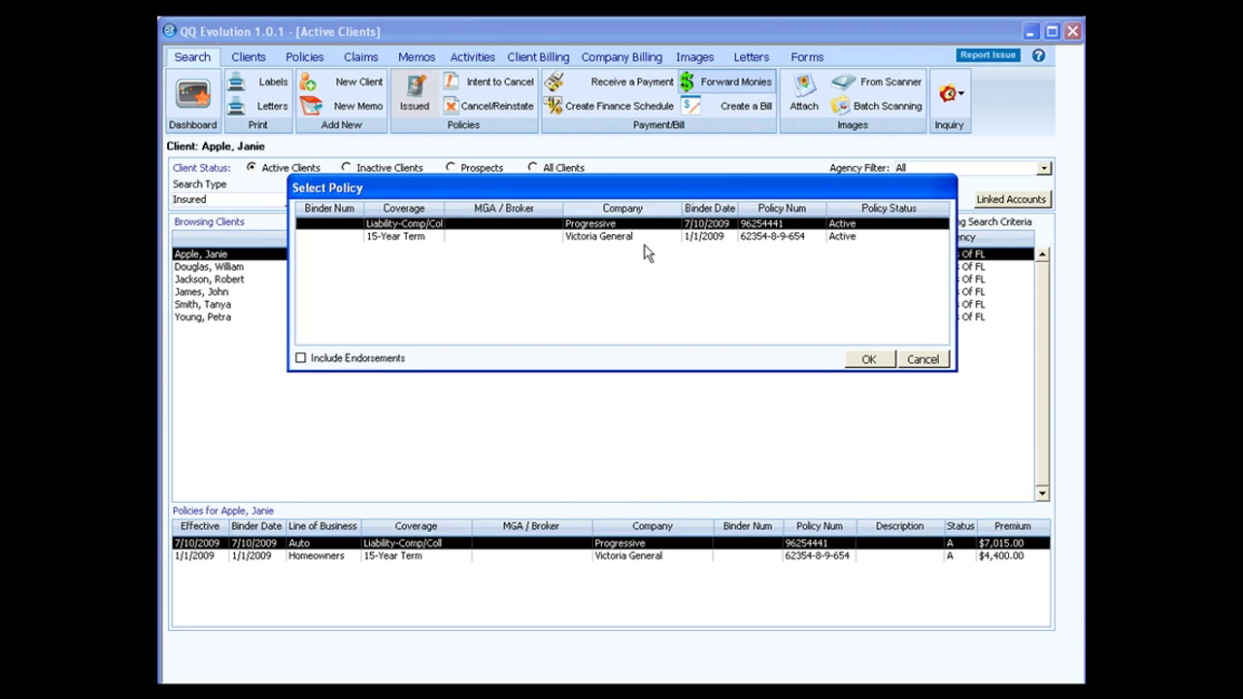
click(864, 359)
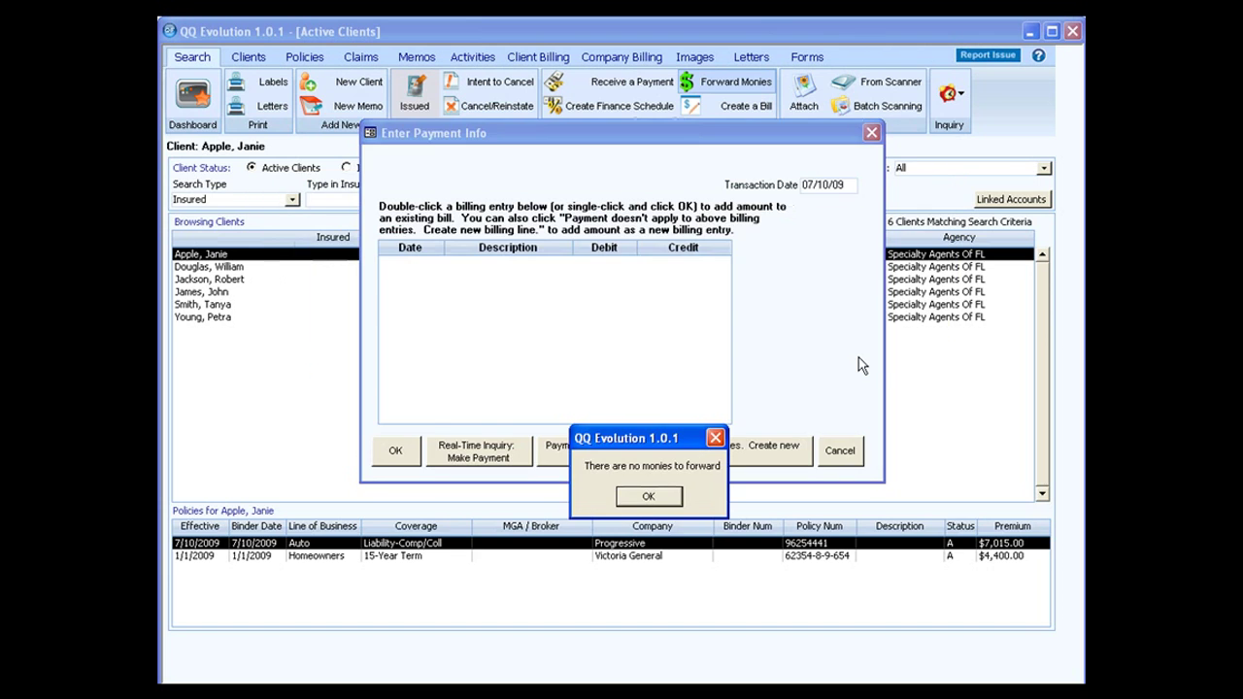
click(653, 499)
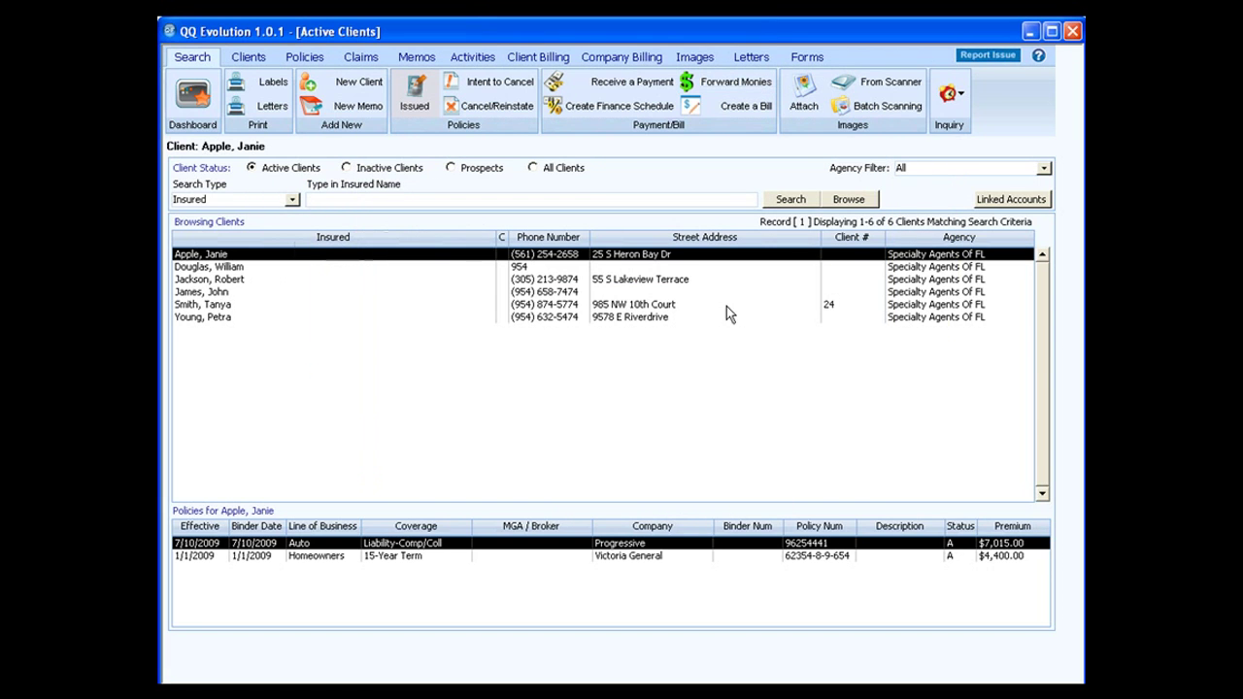
click(724, 86)
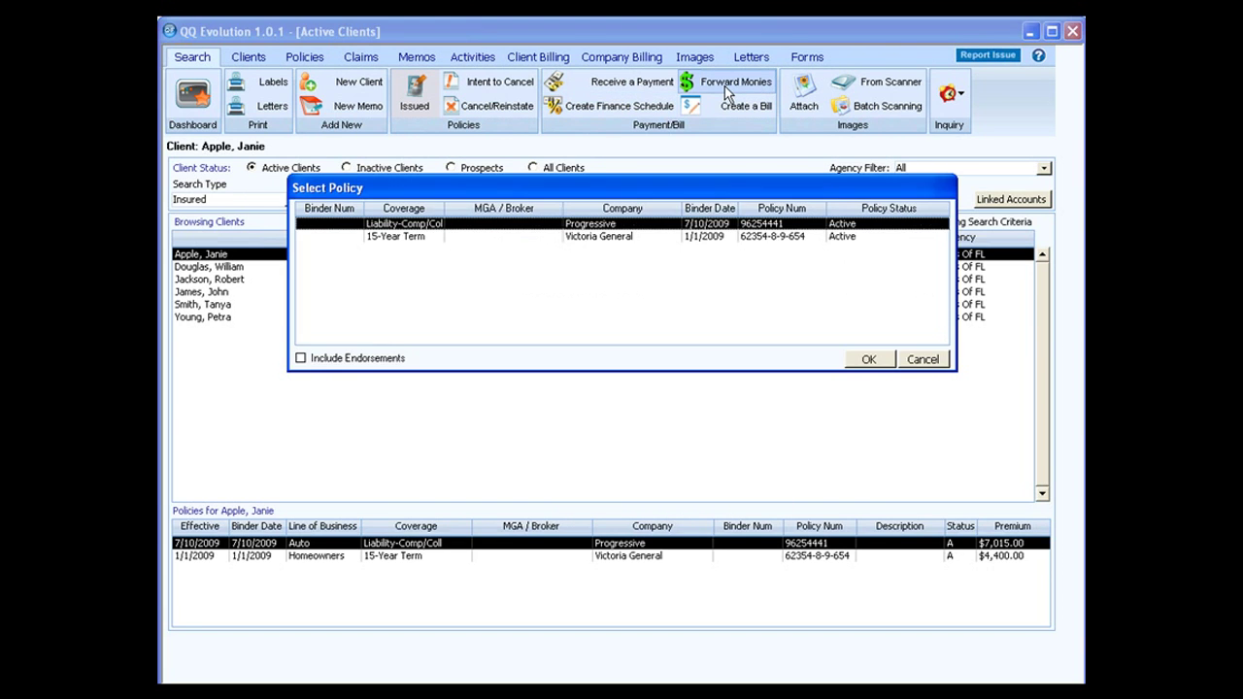
Forward the Progressive Monthly Payment to the company as Check To Company, check number 20258.
click(870, 360)
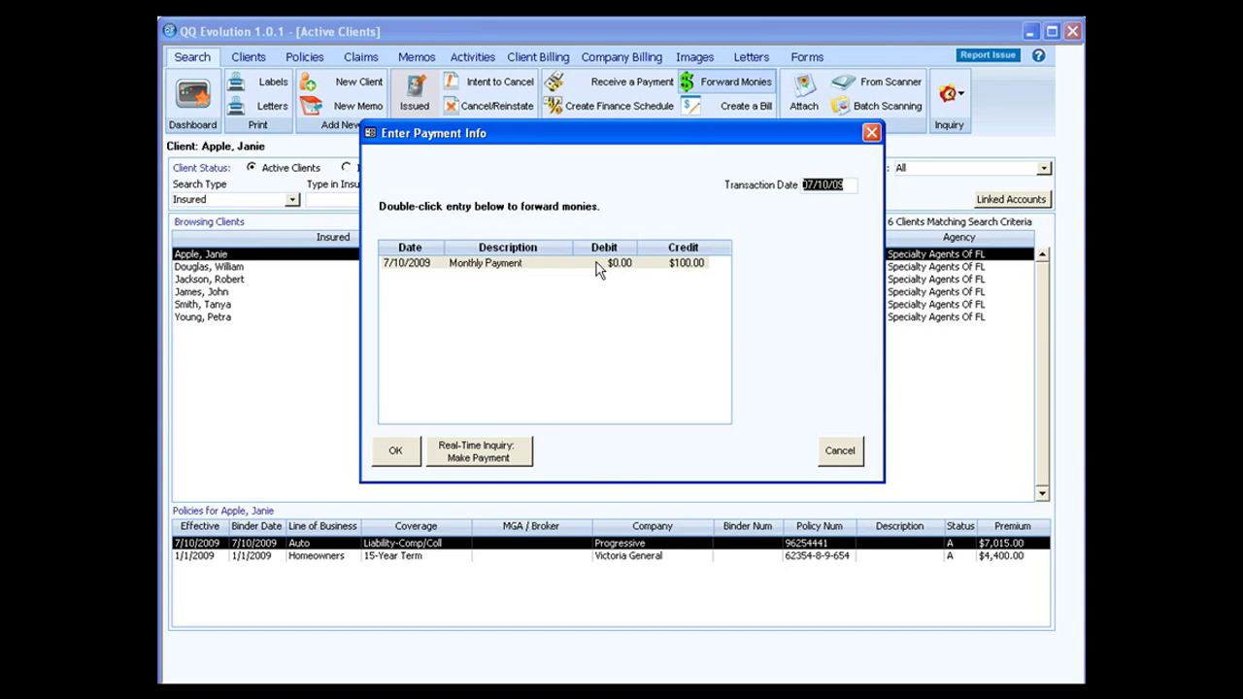
click(520, 264)
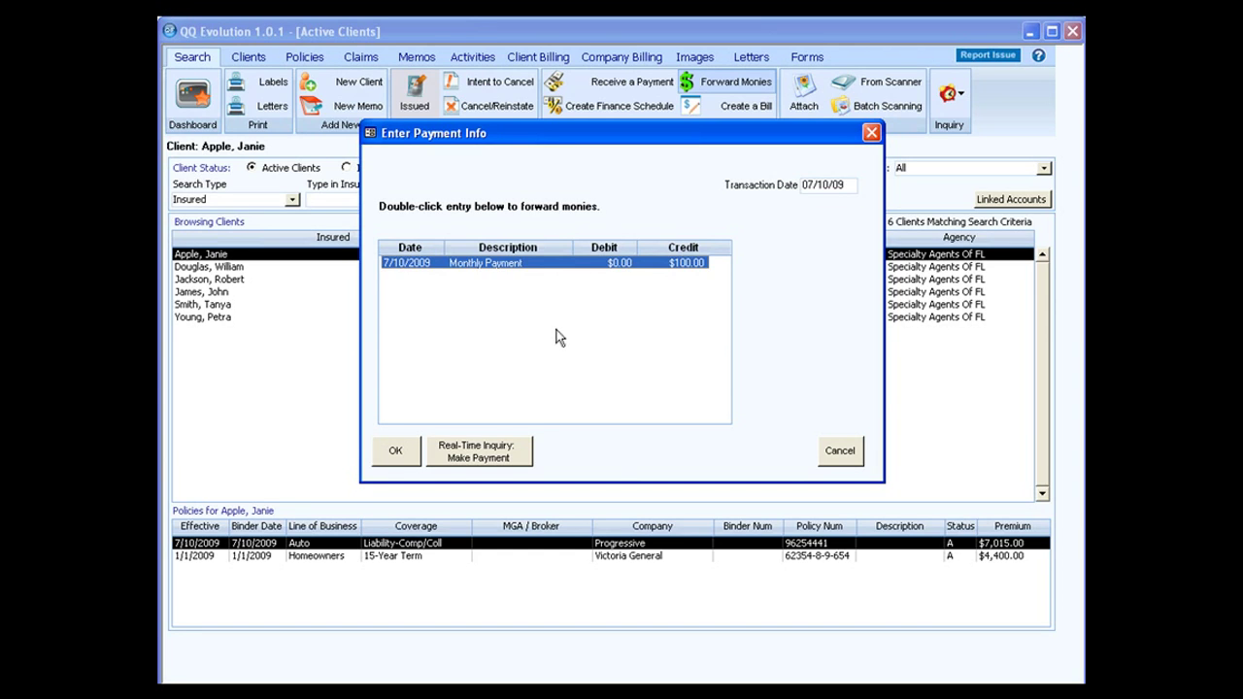
click(396, 452)
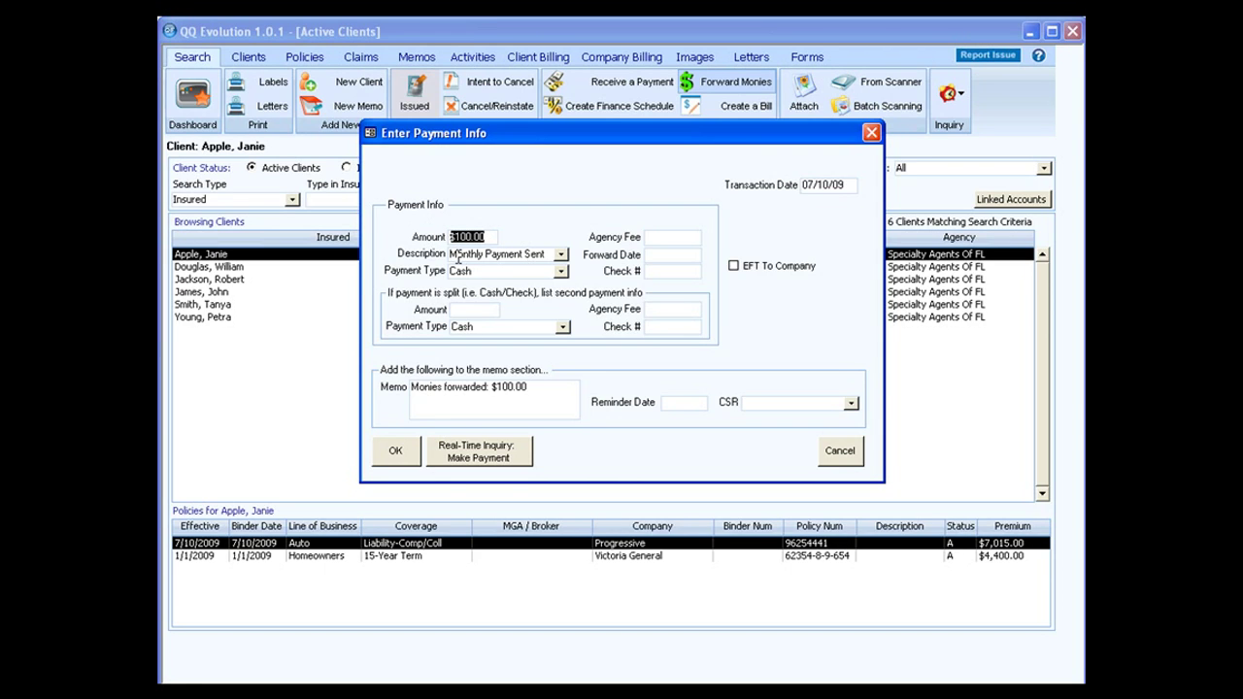
click(561, 271)
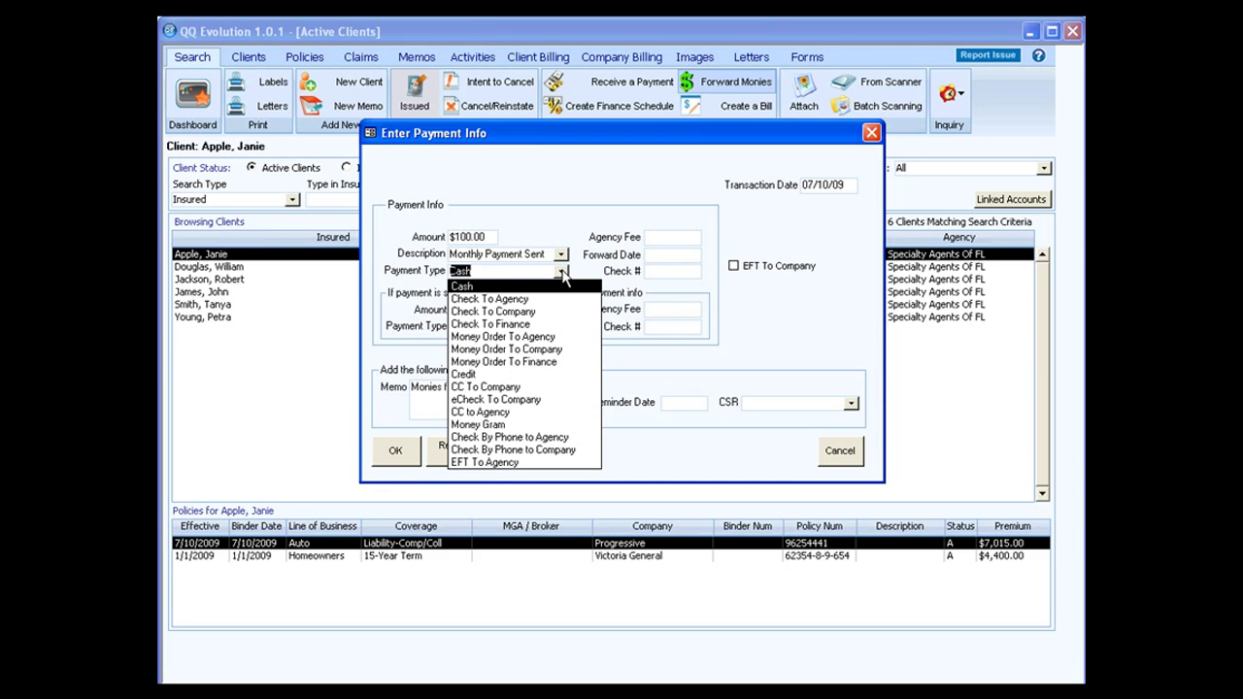
click(554, 312)
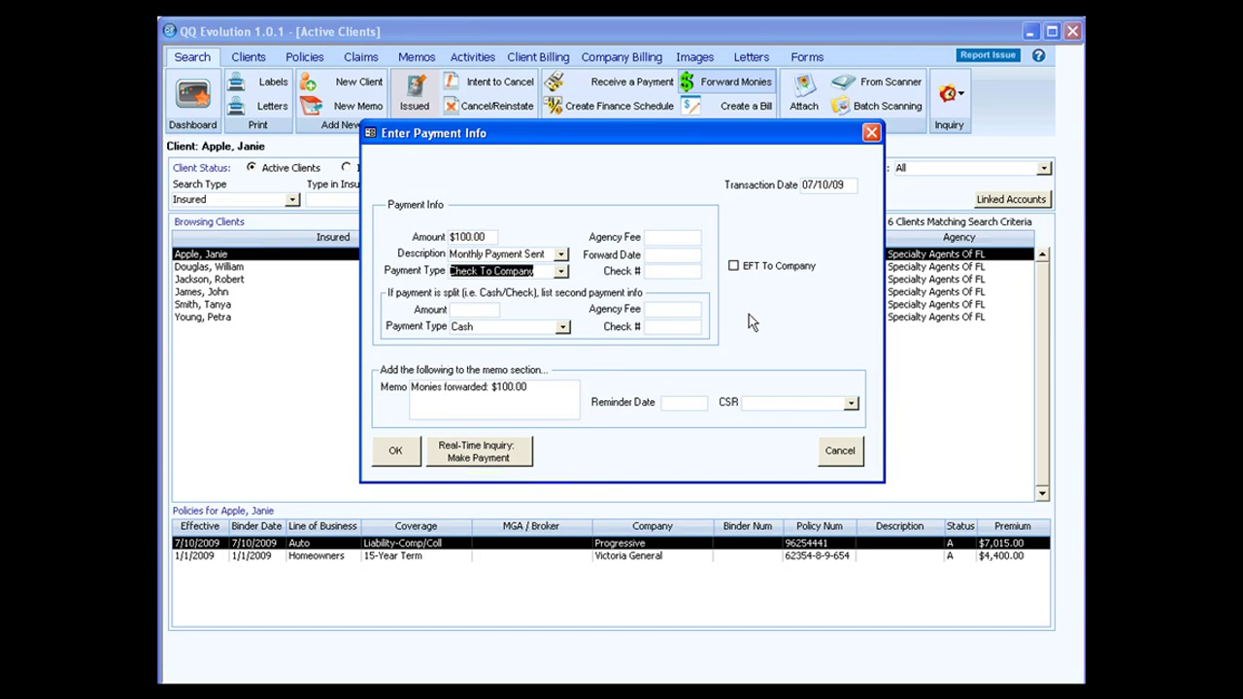
key(Tab)
text(20)
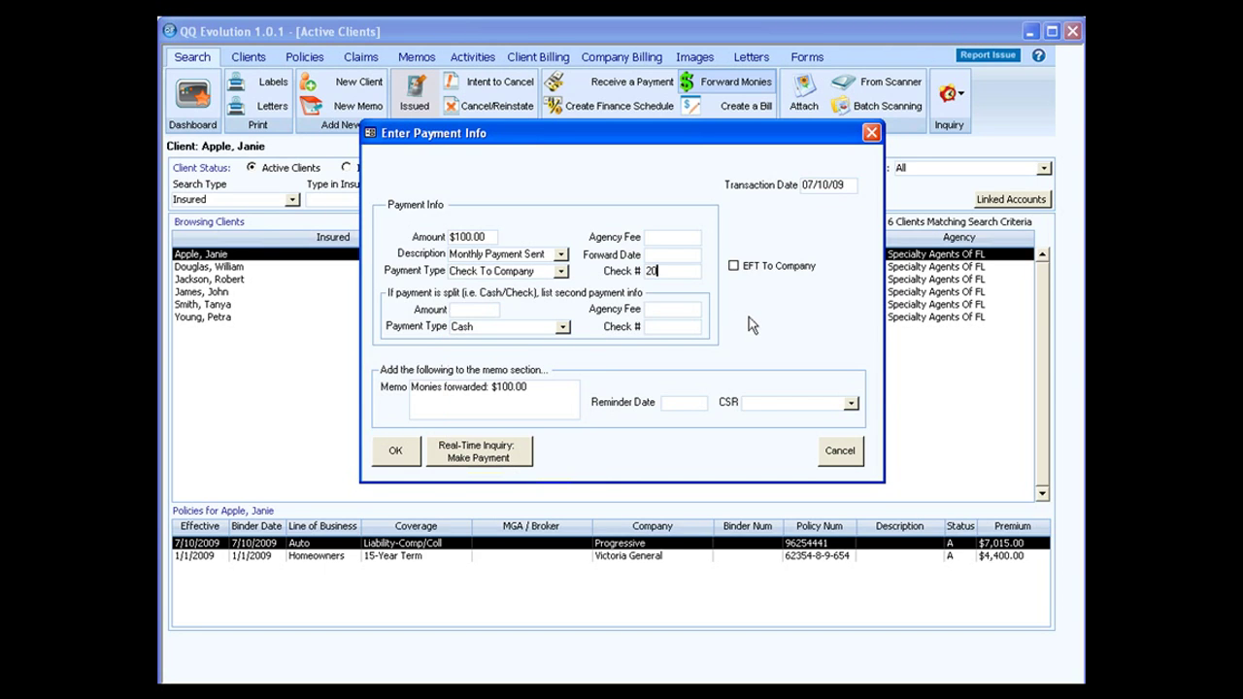
text(258)
click(411, 453)
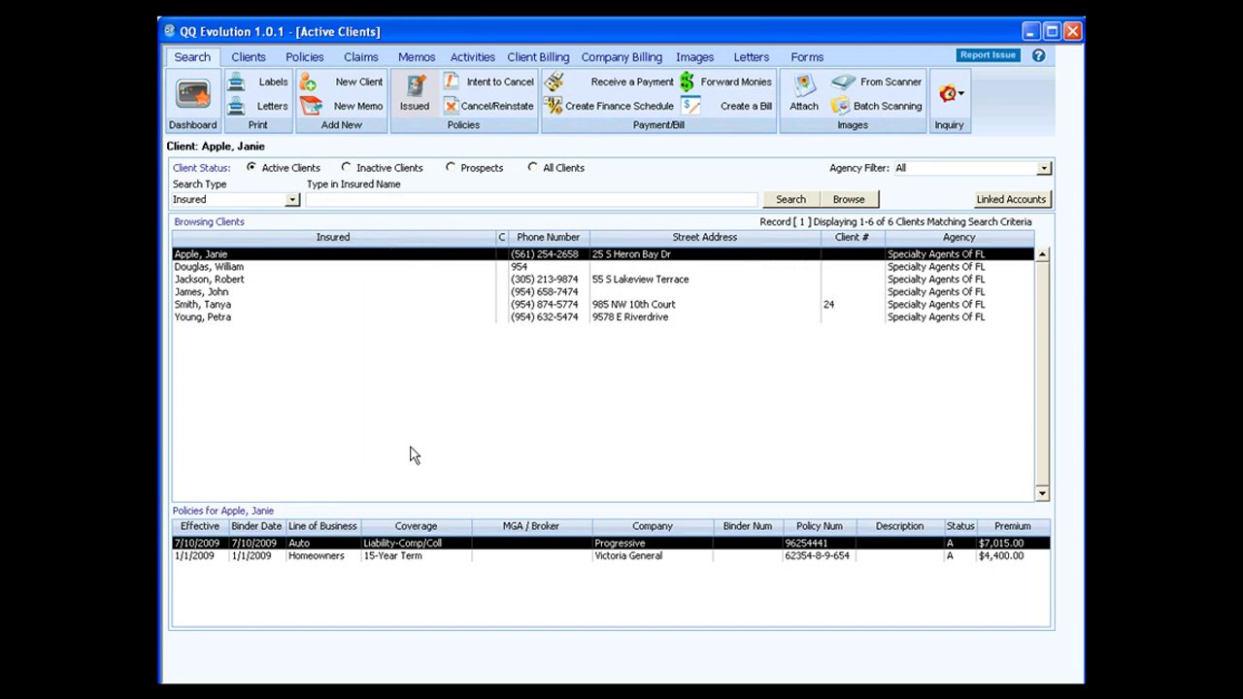
Review Company Billing, then open a payment receipt for the Victoria General 15-Year Term policy.
click(607, 58)
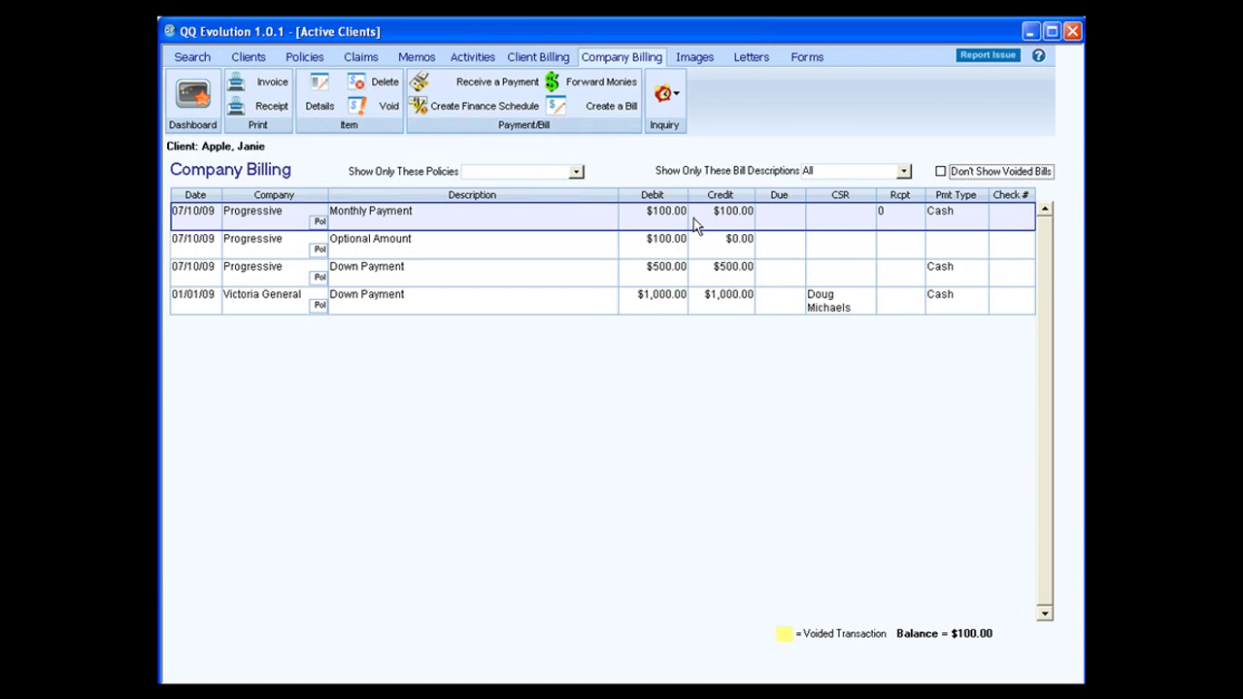
click(193, 57)
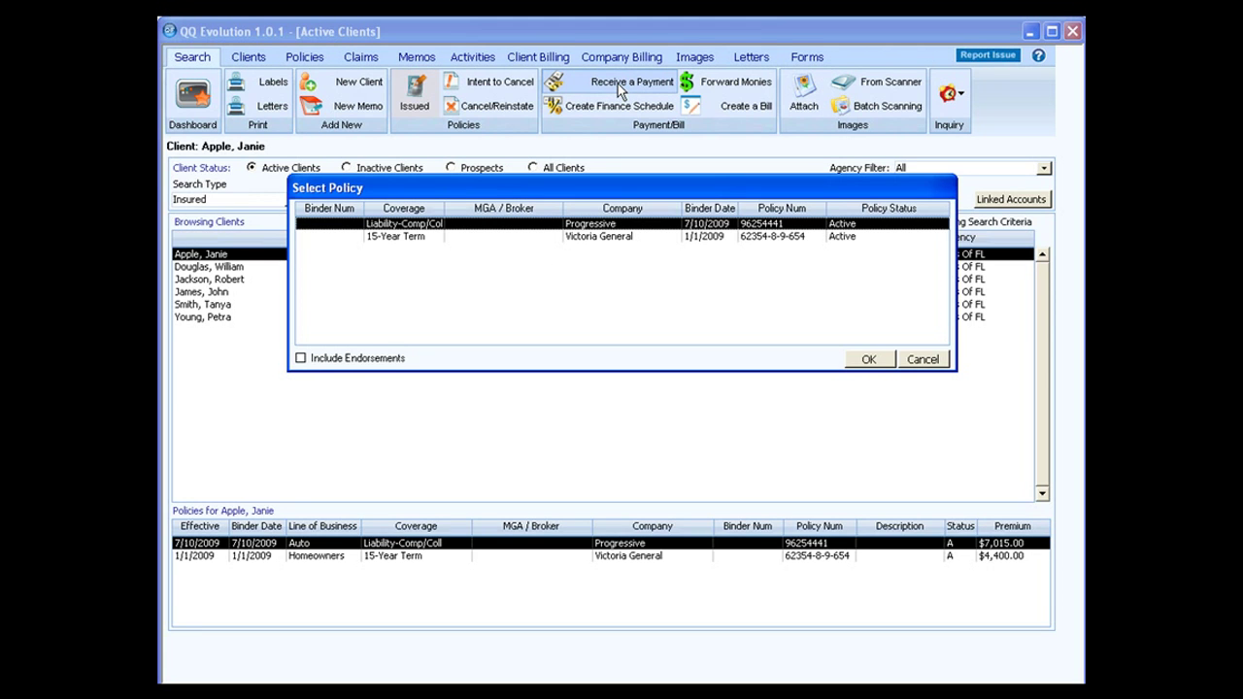
click(715, 237)
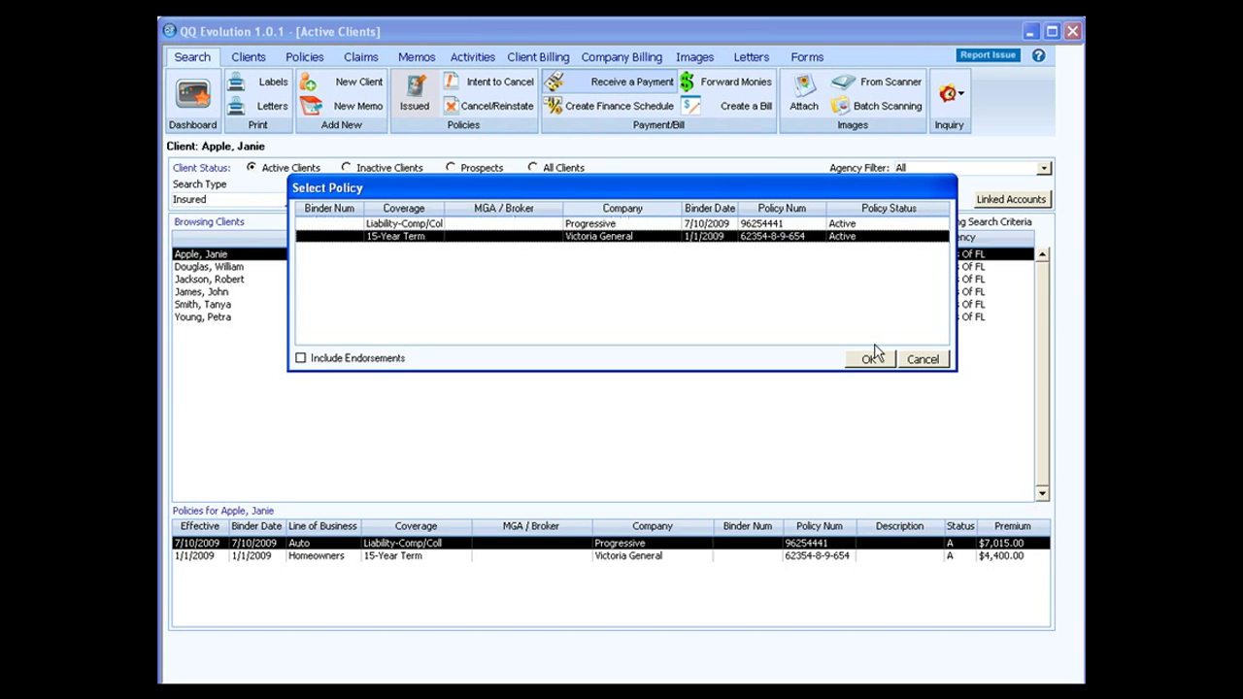
click(869, 361)
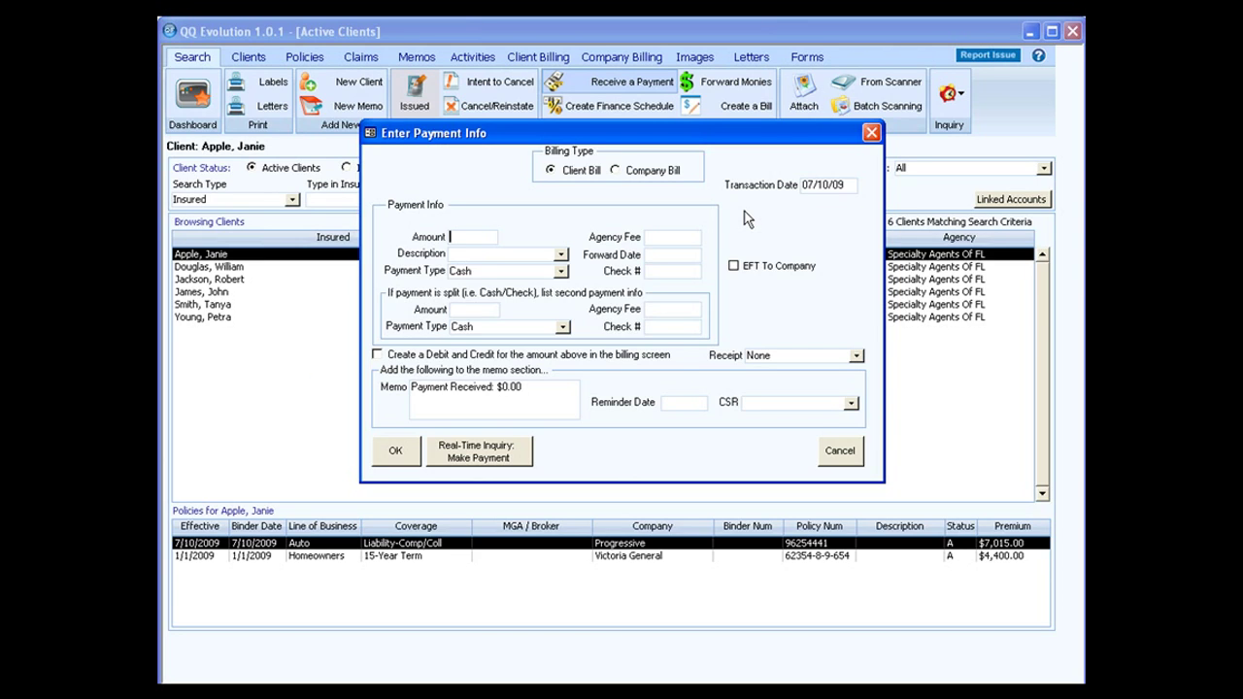
Enter a 350.00 payment amount with AP Paid as its description.
text(350.00)
key(Tab)
key(Tab)
click(562, 255)
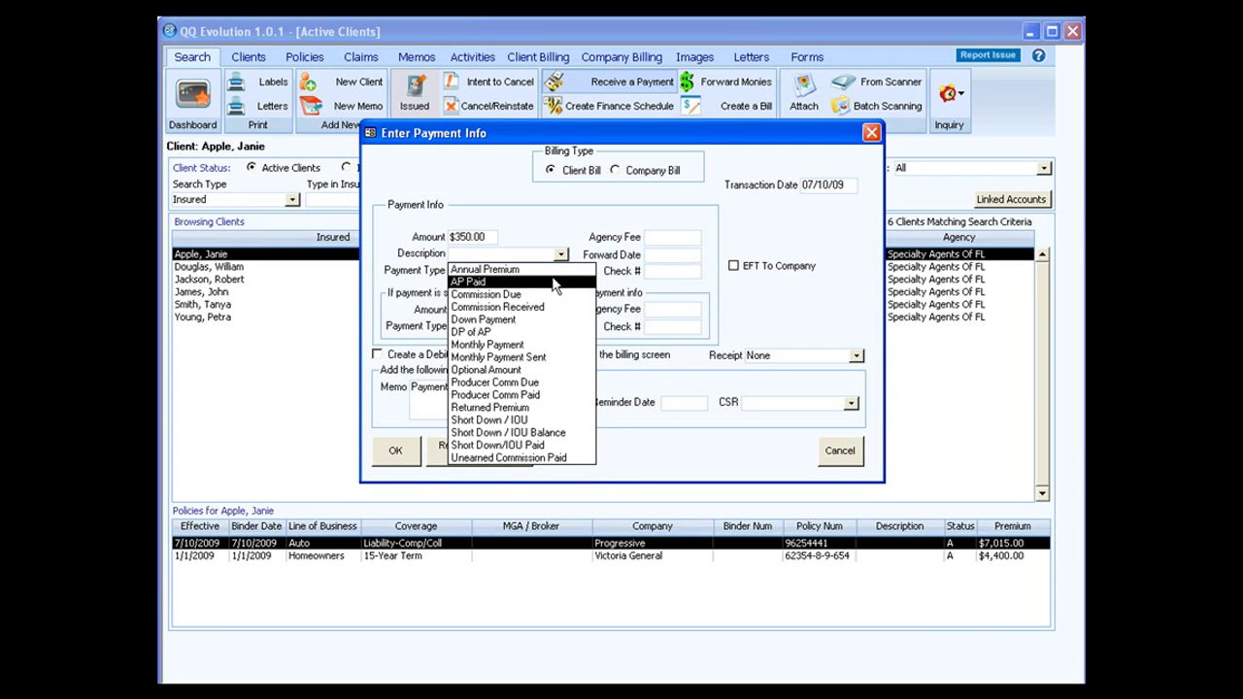
click(554, 282)
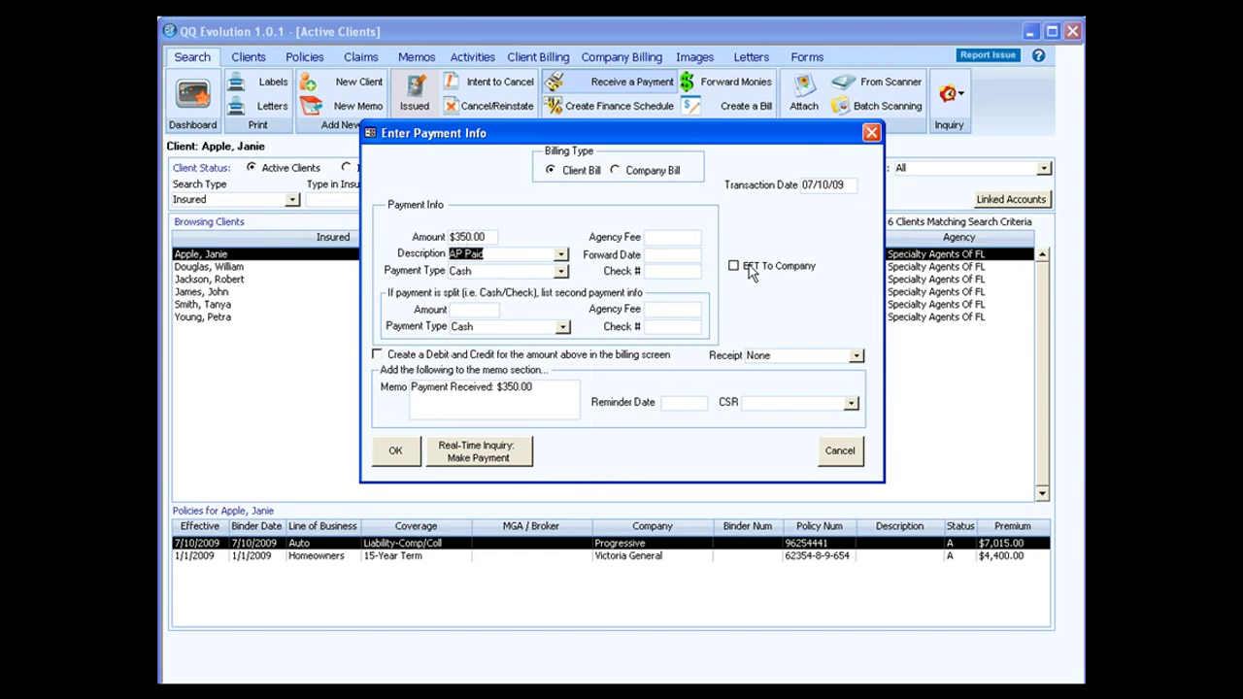
key(Tab)
key(Tab)
key(Tab)
key(Tab)
key(Tab)
Add a second 50.00 payment as Check To Agency with check number 30258.
text(50.00)
click(562, 327)
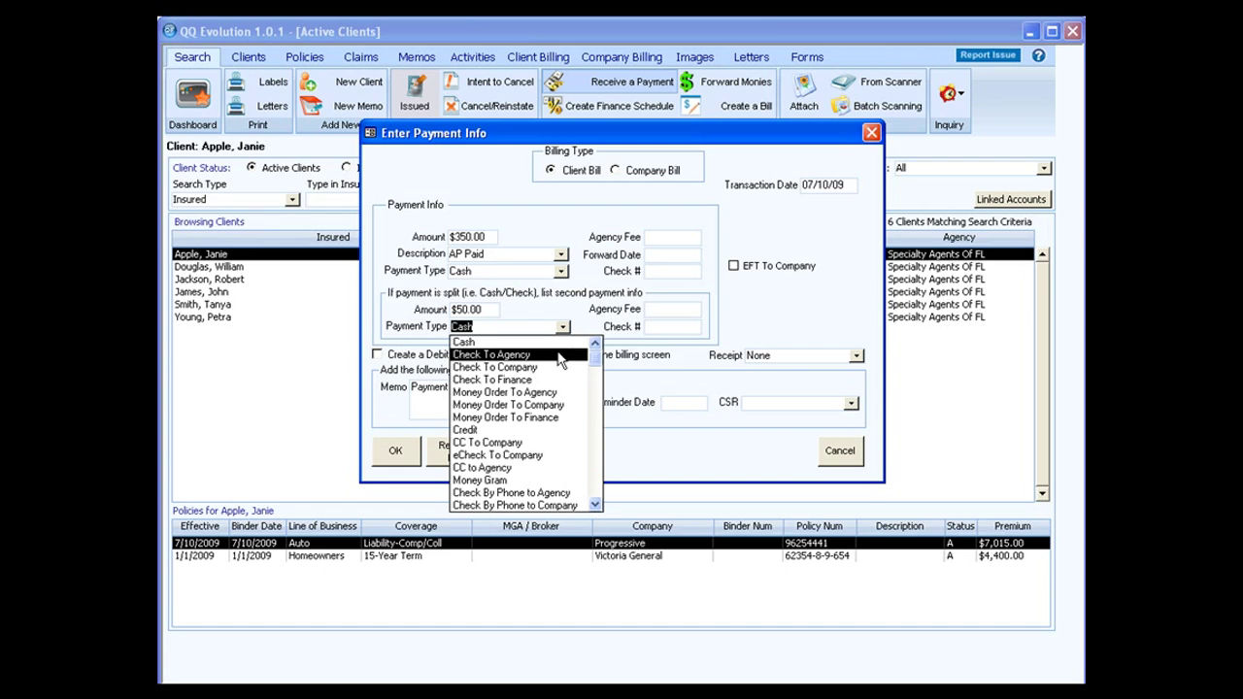
click(561, 356)
key(Tab)
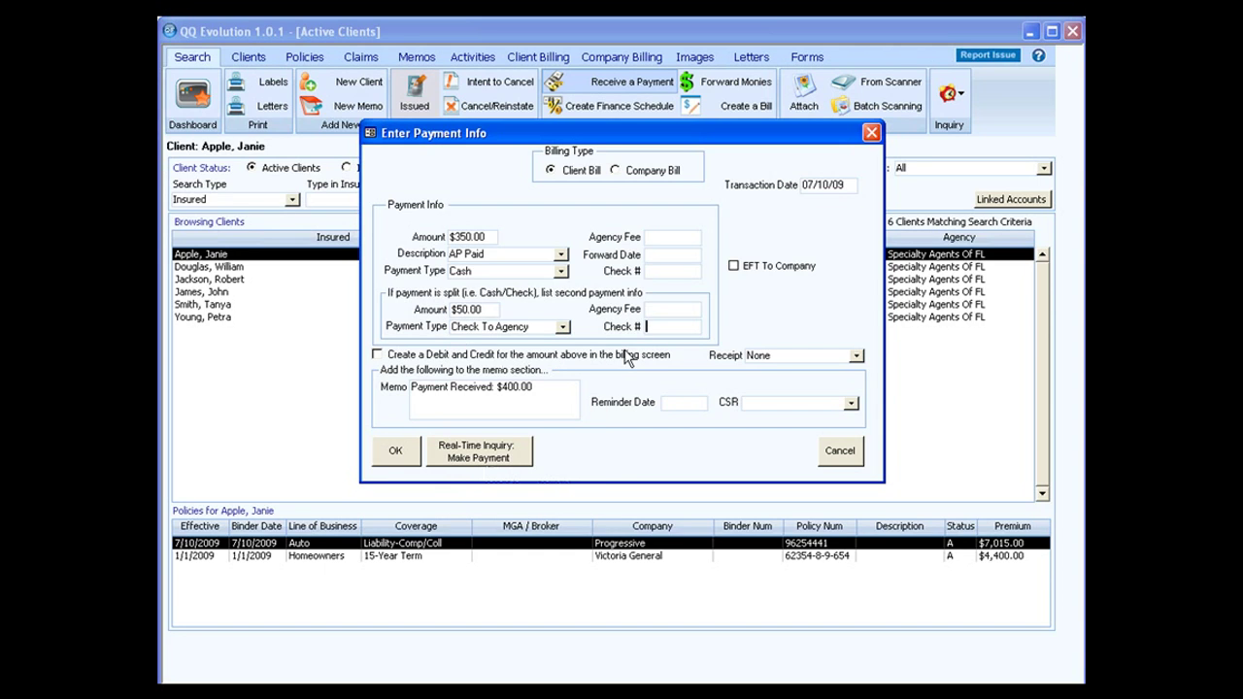
text(30258)
Leave the receipt template set to None and assign a service rep to the payment.
click(856, 356)
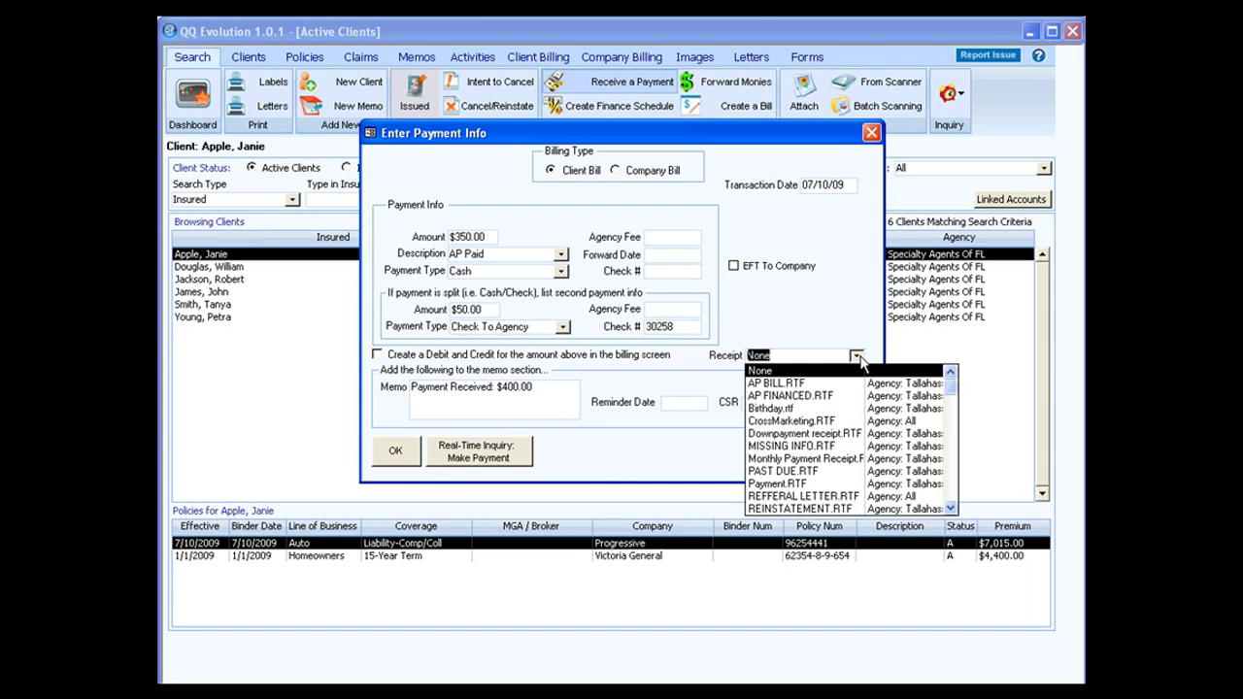
click(841, 430)
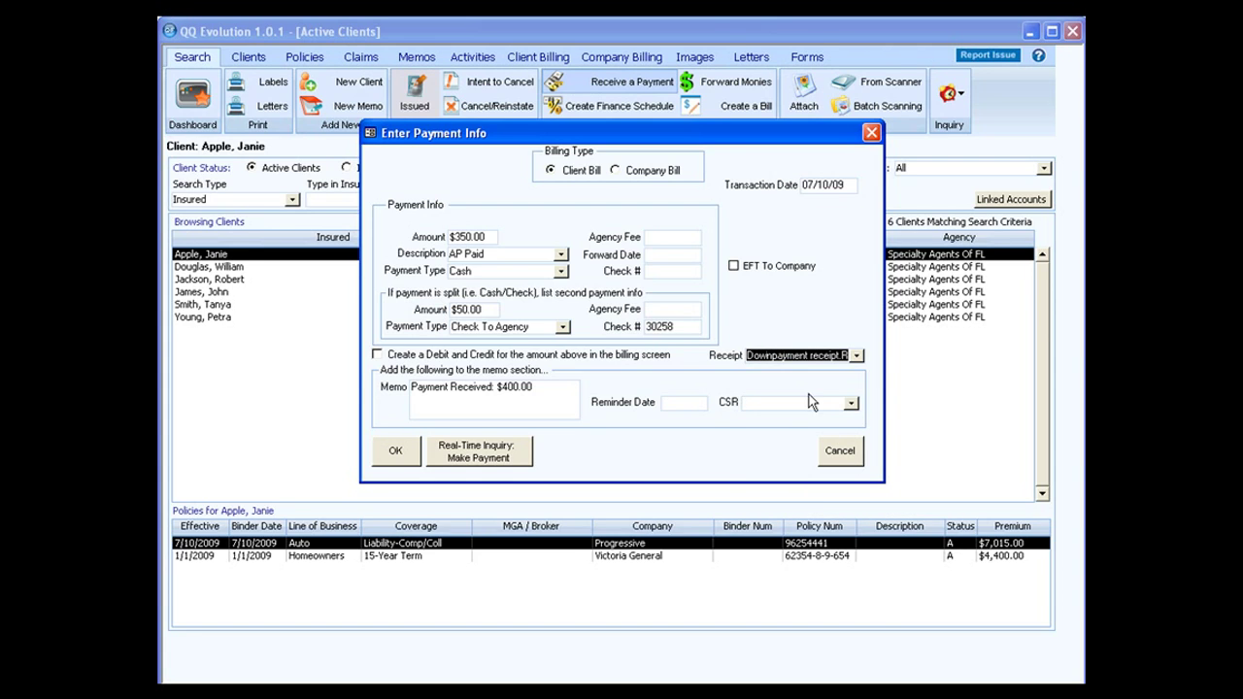
click(855, 356)
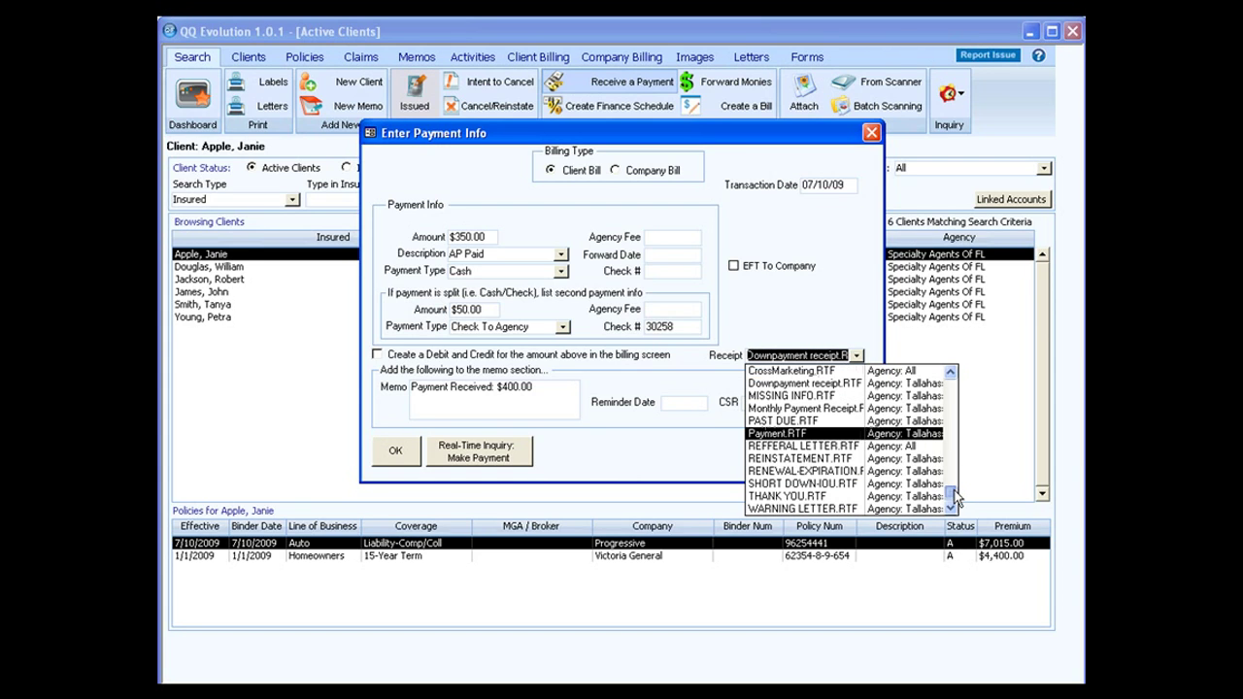
drag(949, 492, 948, 413)
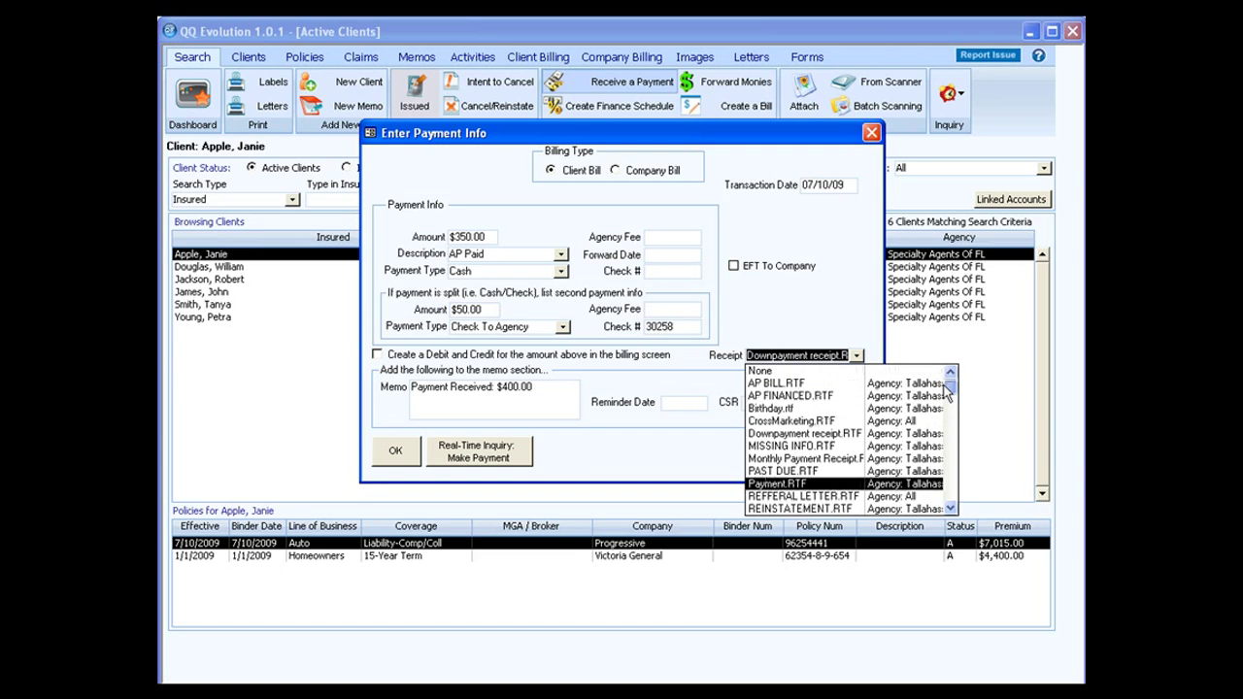
click(805, 383)
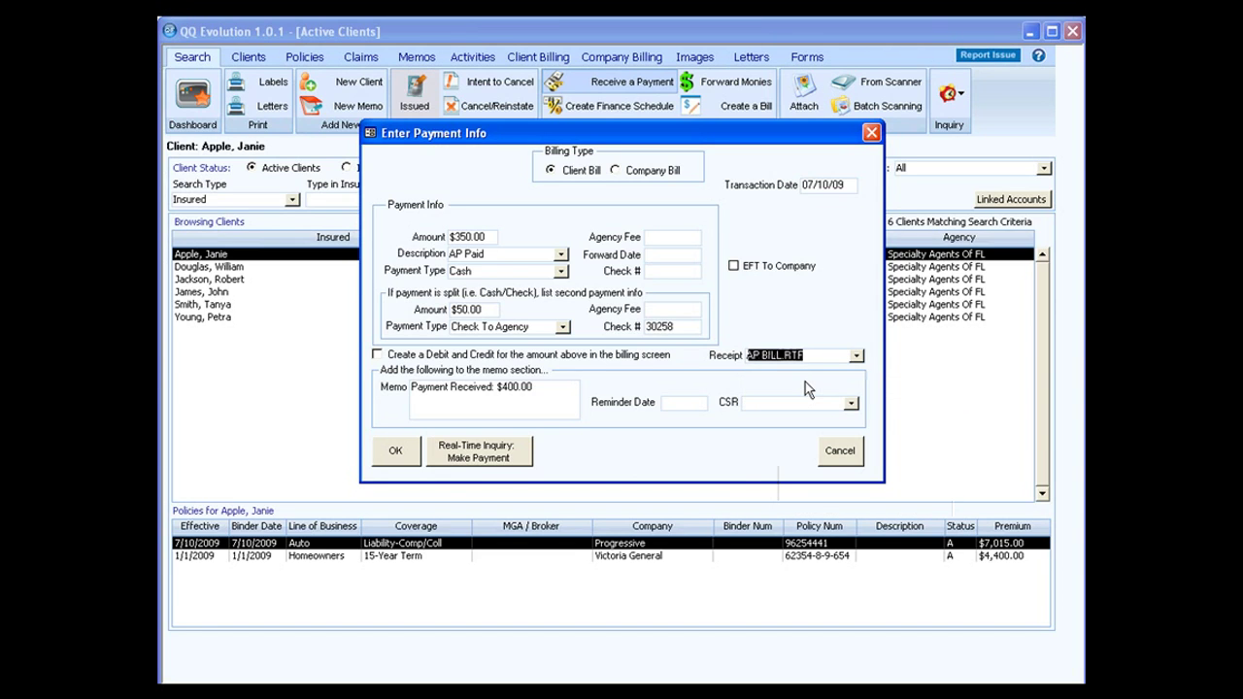
click(855, 356)
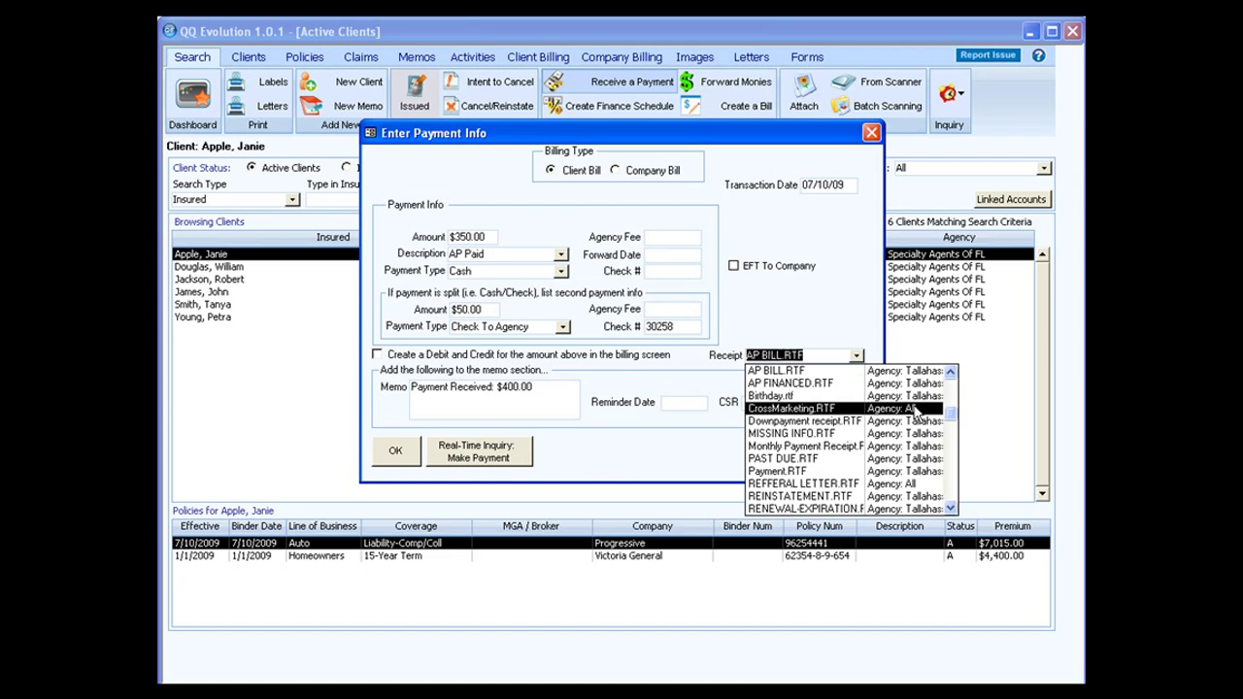
drag(954, 425, 948, 387)
click(759, 370)
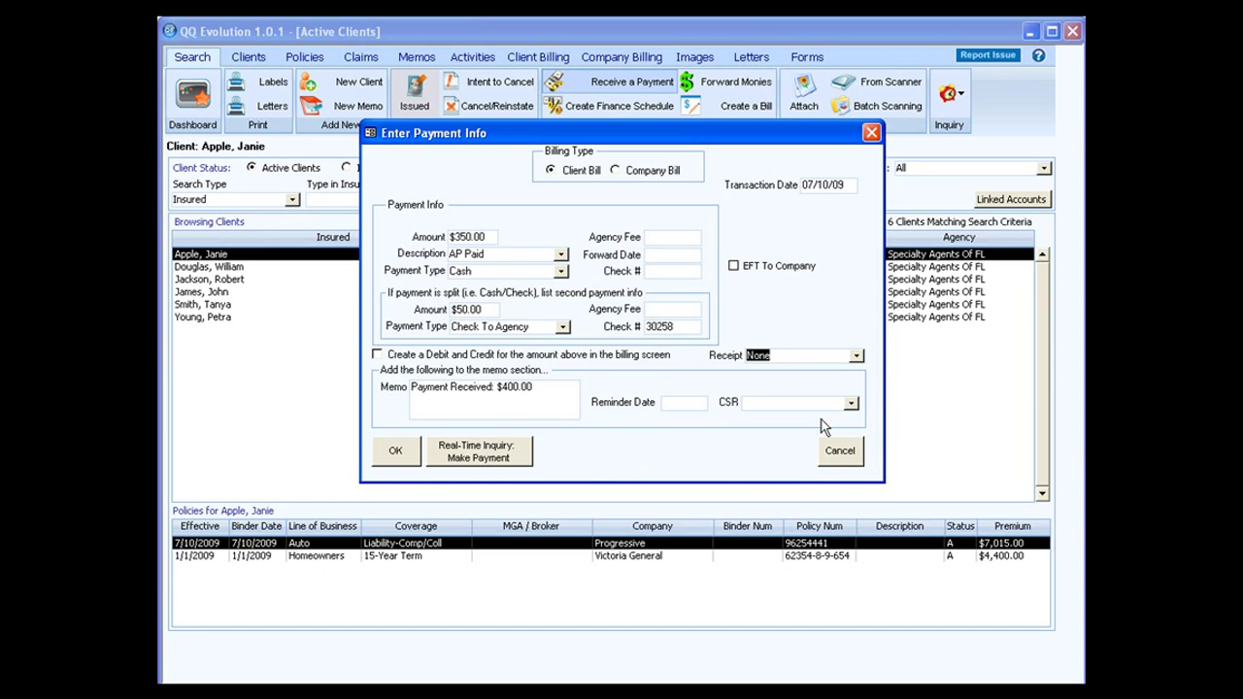
click(851, 404)
click(772, 447)
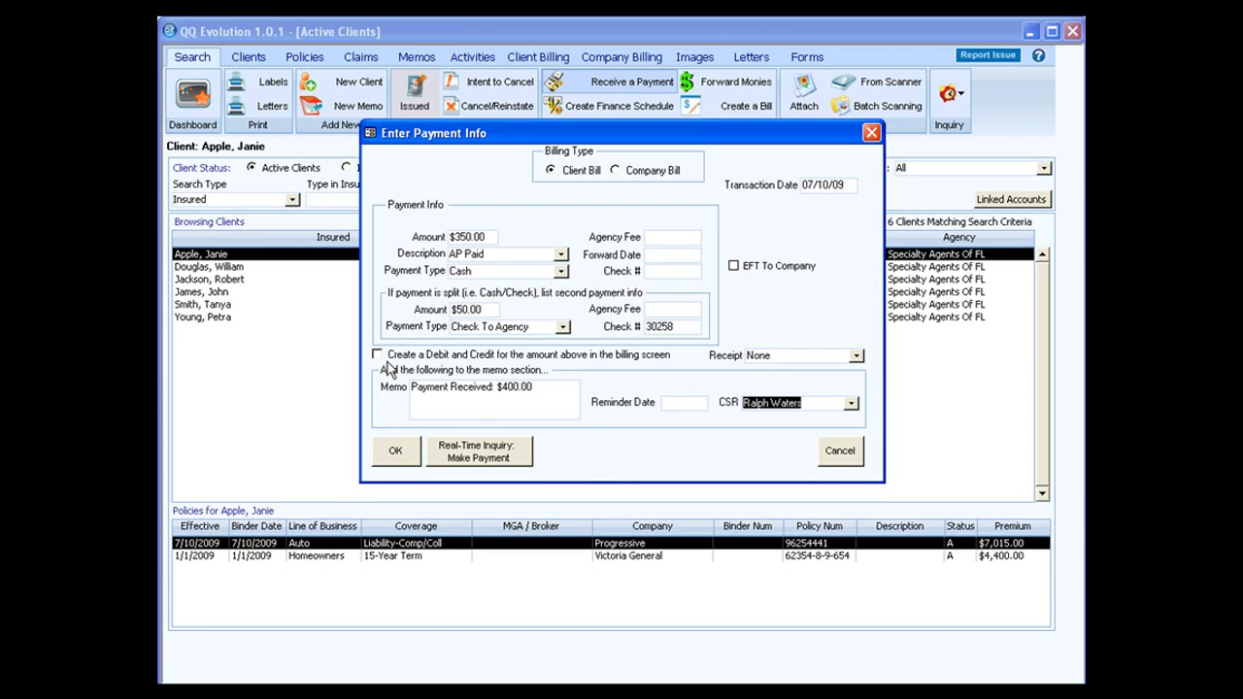
Tick 'Create a Debit and Credit' for billing and save the $400.00 payment.
click(377, 356)
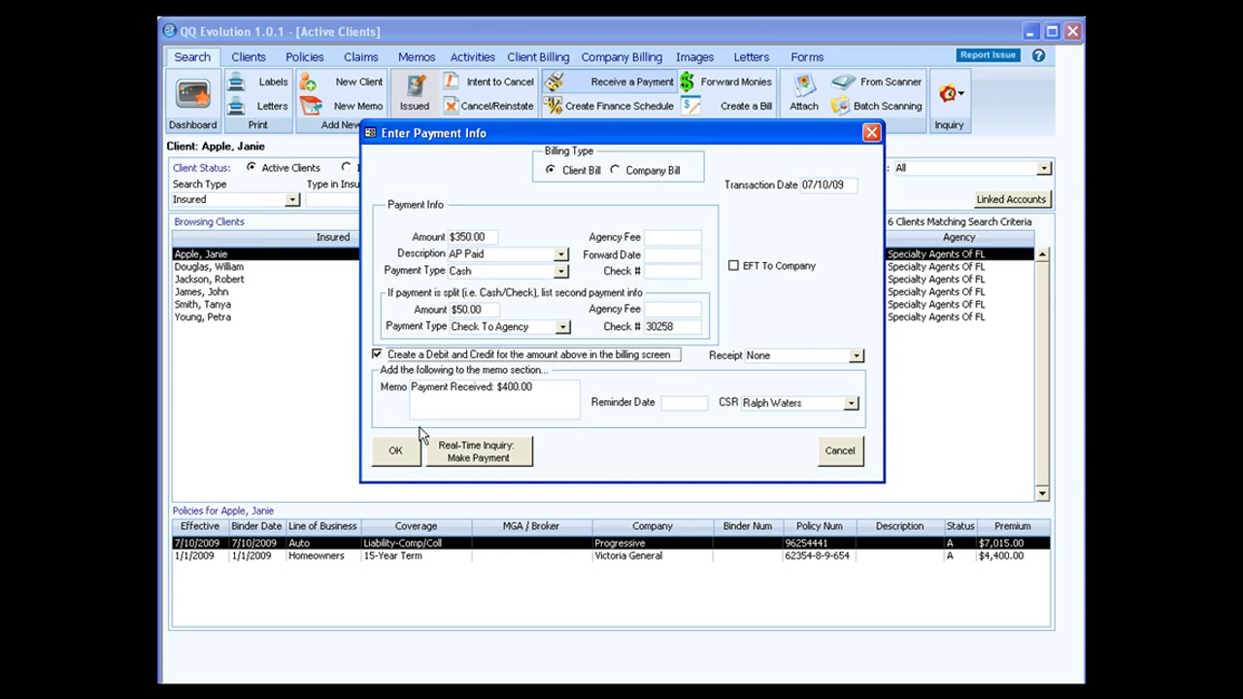
click(398, 453)
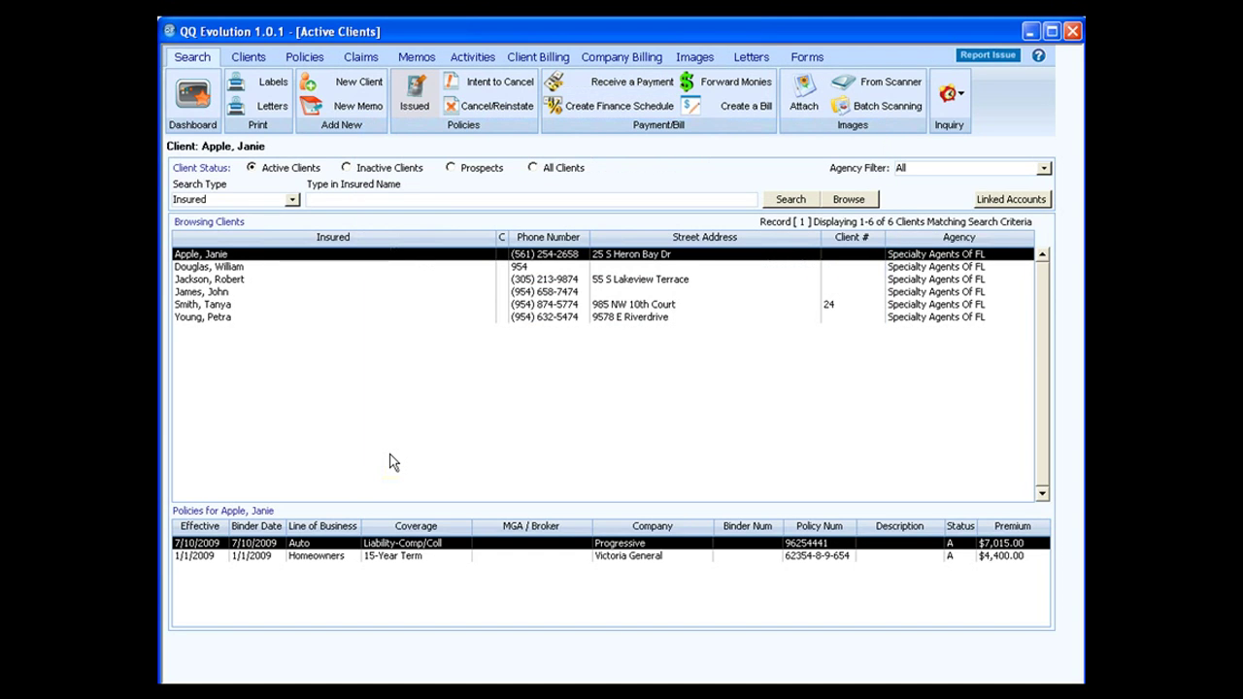
click(530, 60)
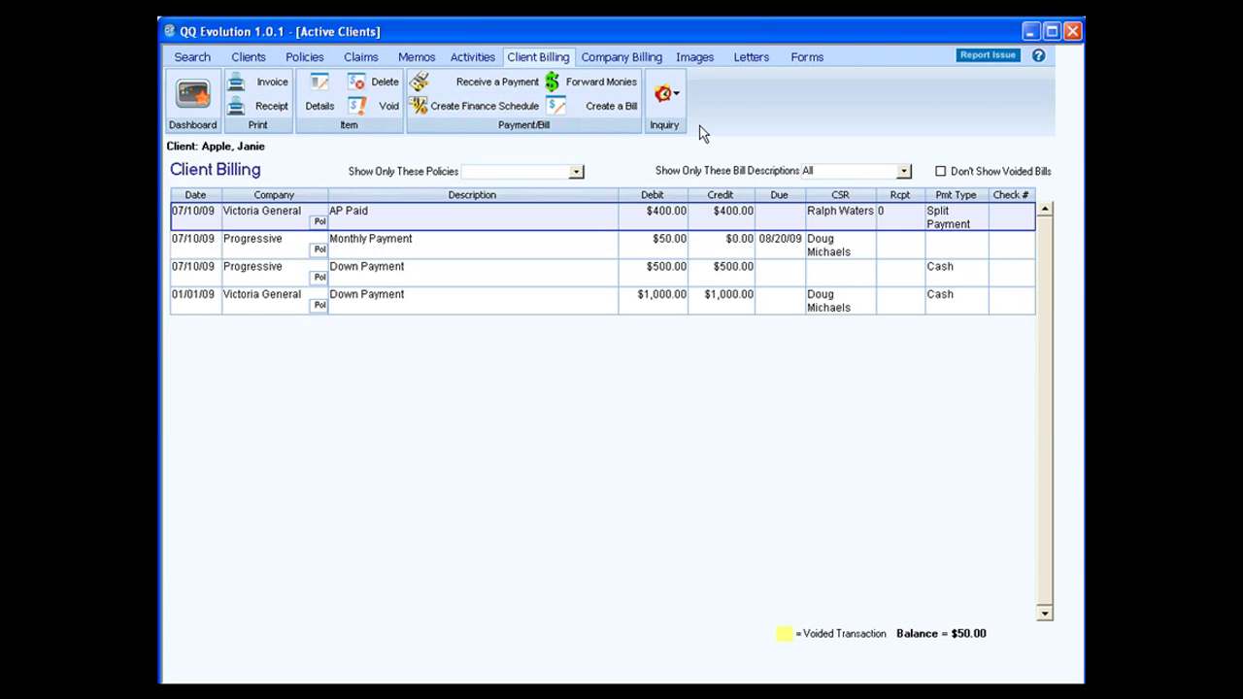
click(193, 57)
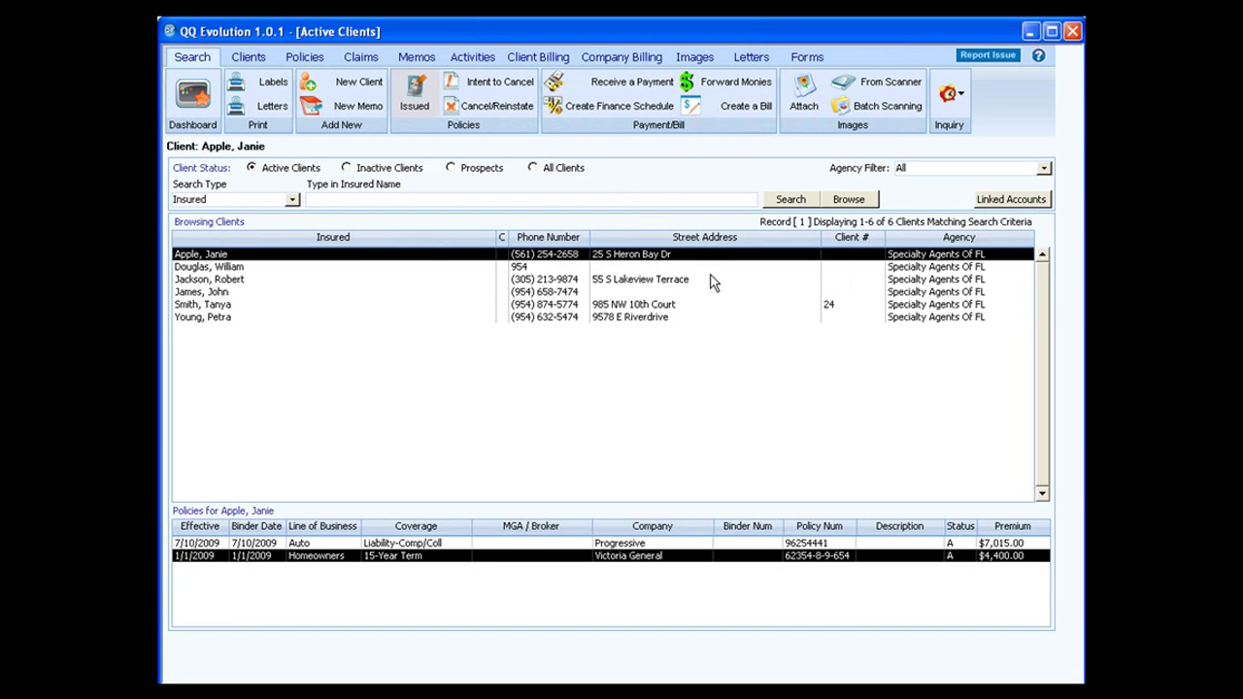
Select the third client in Browsing Clients and start attaching an image.
click(659, 195)
click(232, 281)
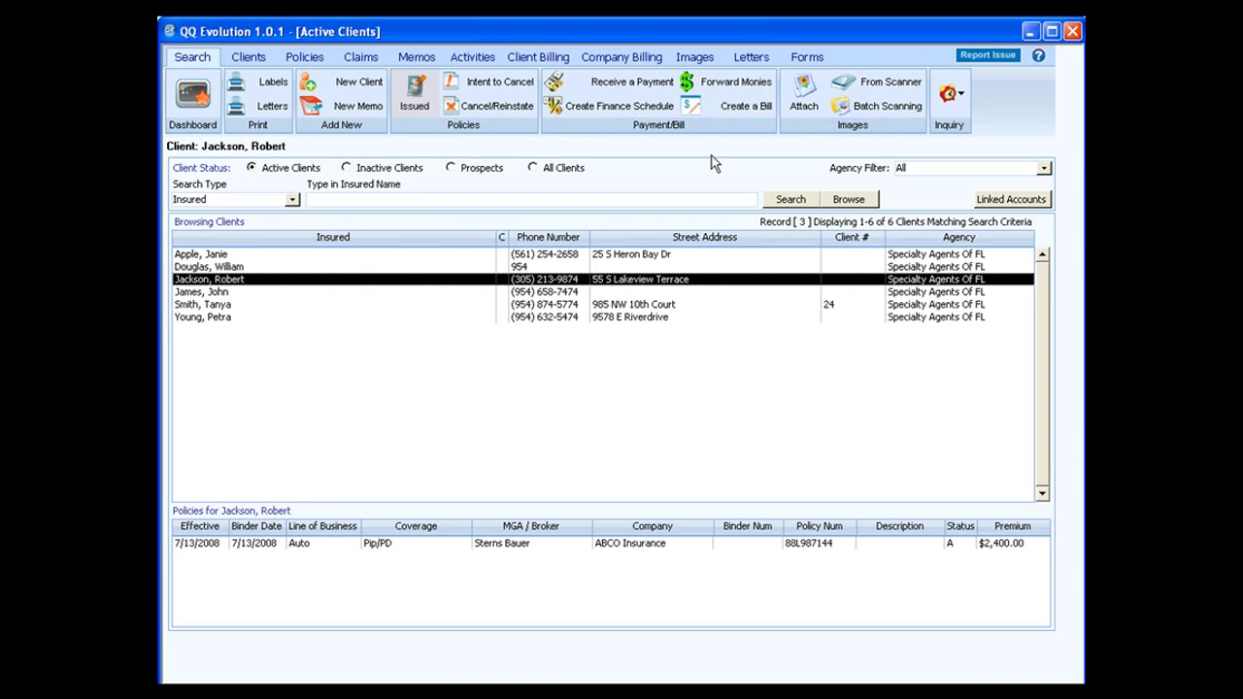
click(802, 95)
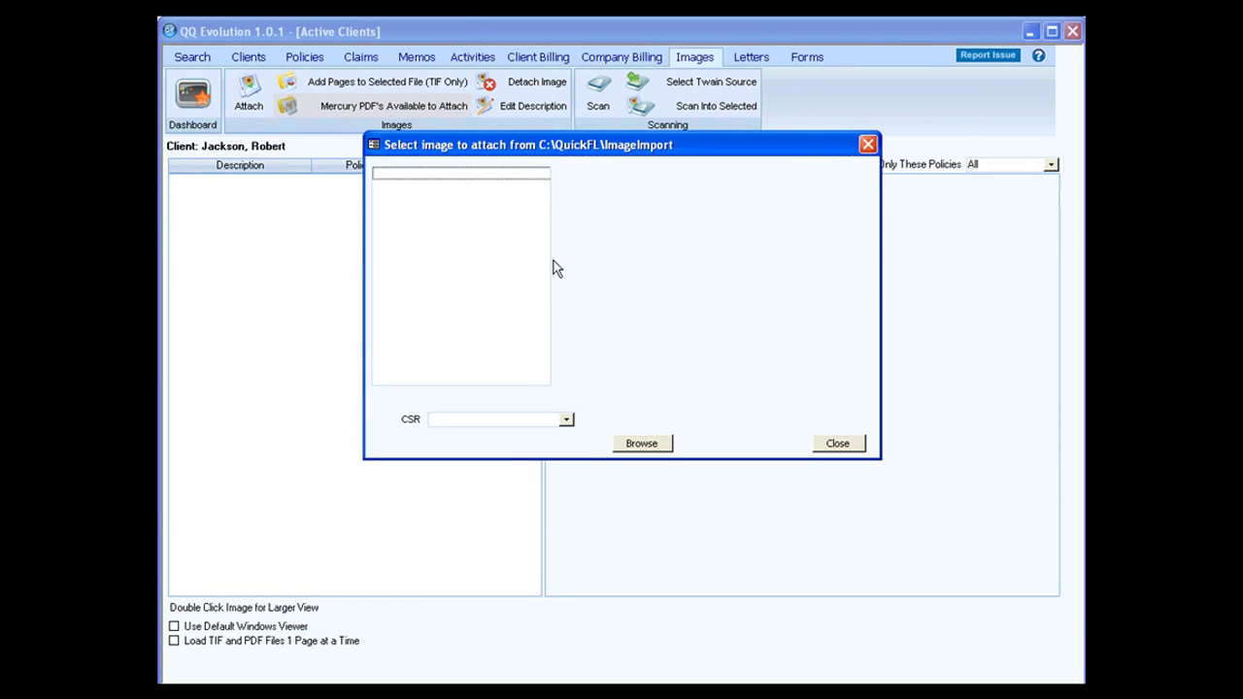
Browse to My Documents > My Pictures > Sample Pictures and pick Sunset.jpg.
click(640, 446)
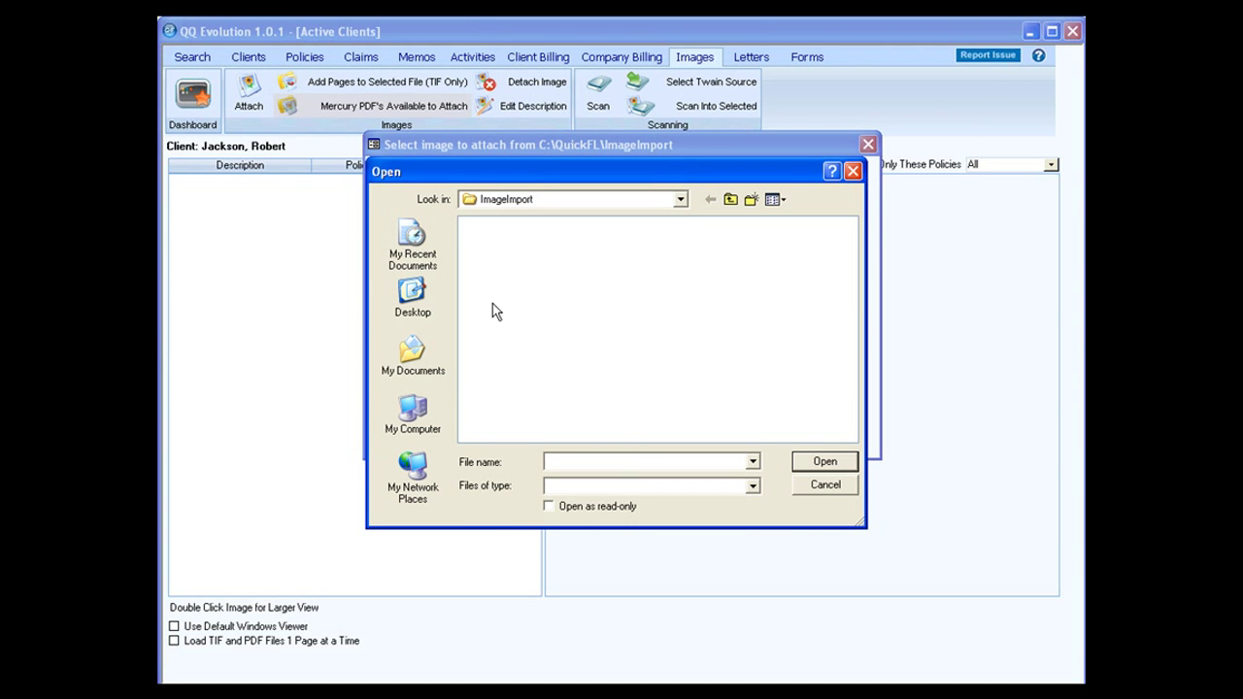
click(413, 355)
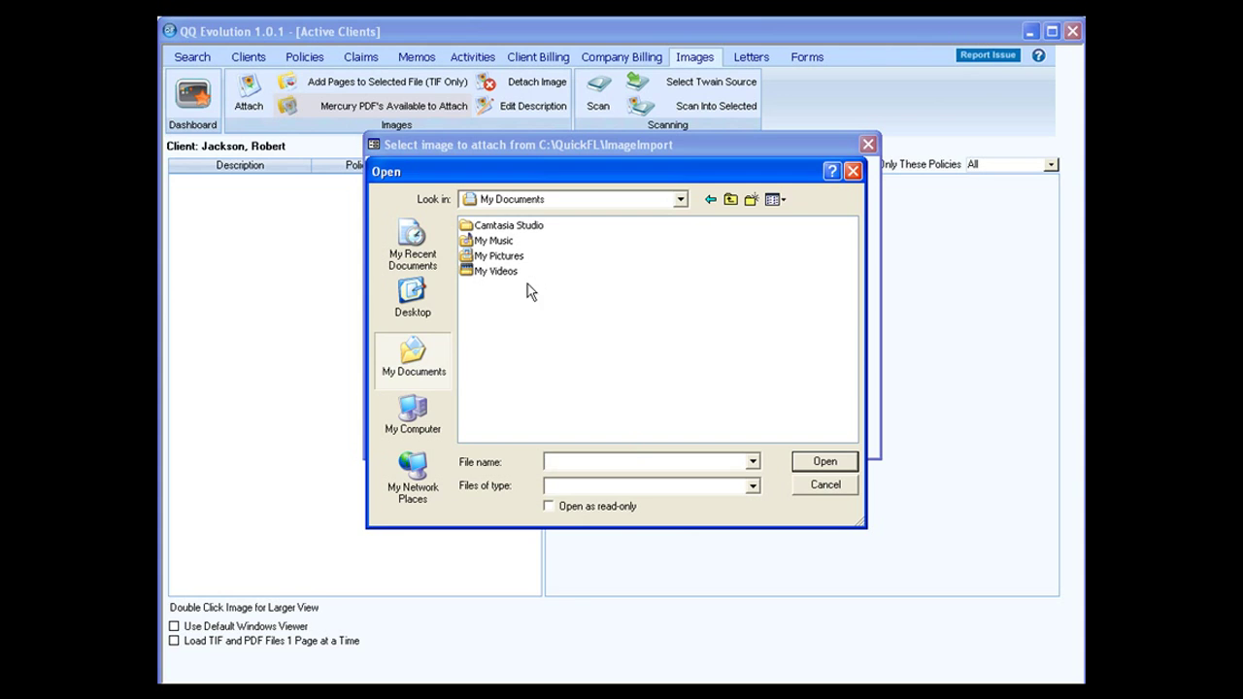
double_click(516, 258)
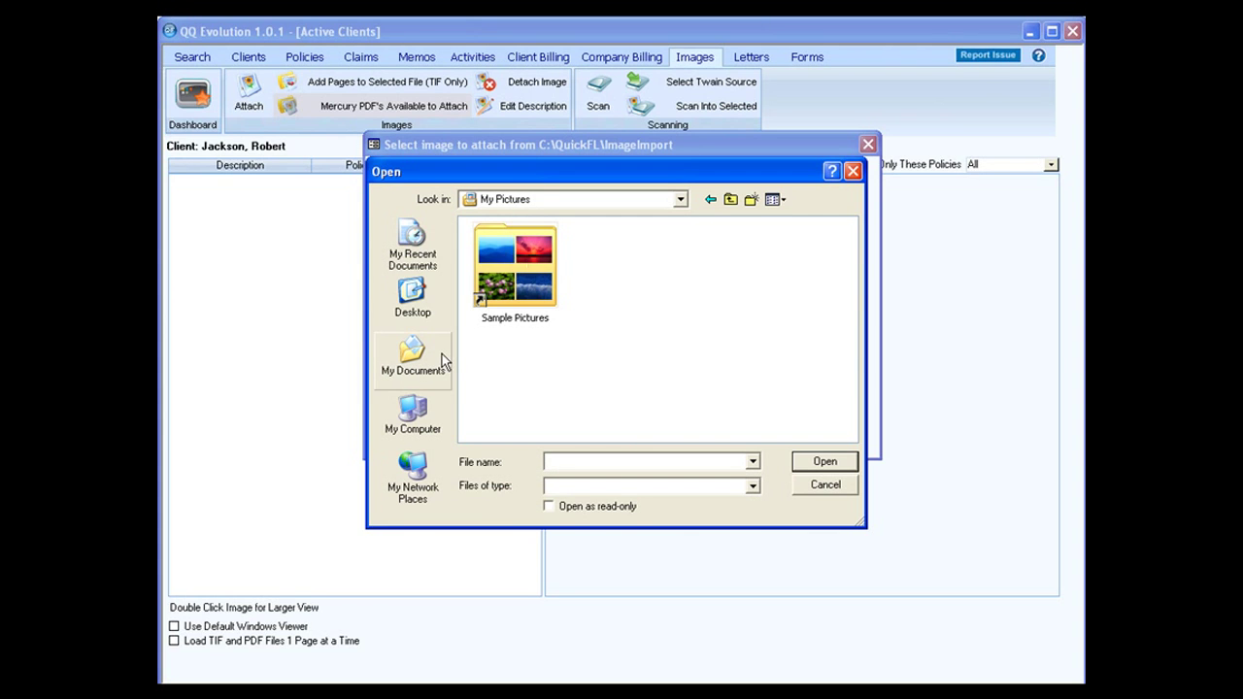
click(411, 311)
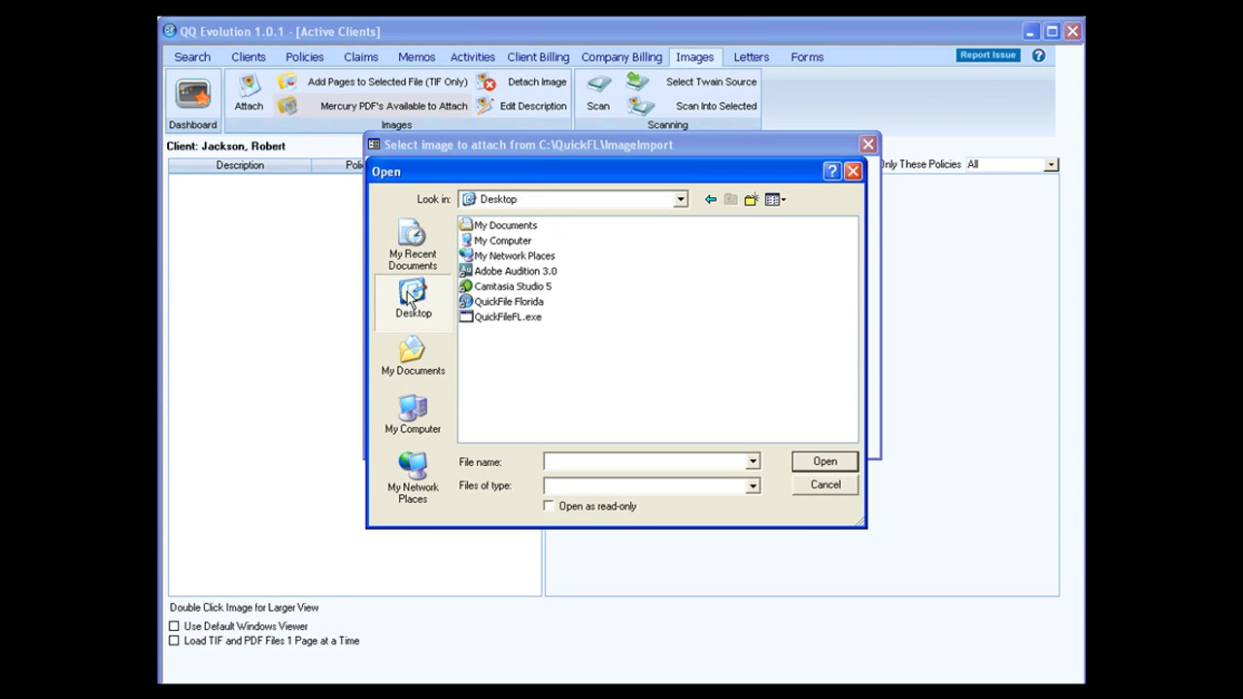
click(414, 352)
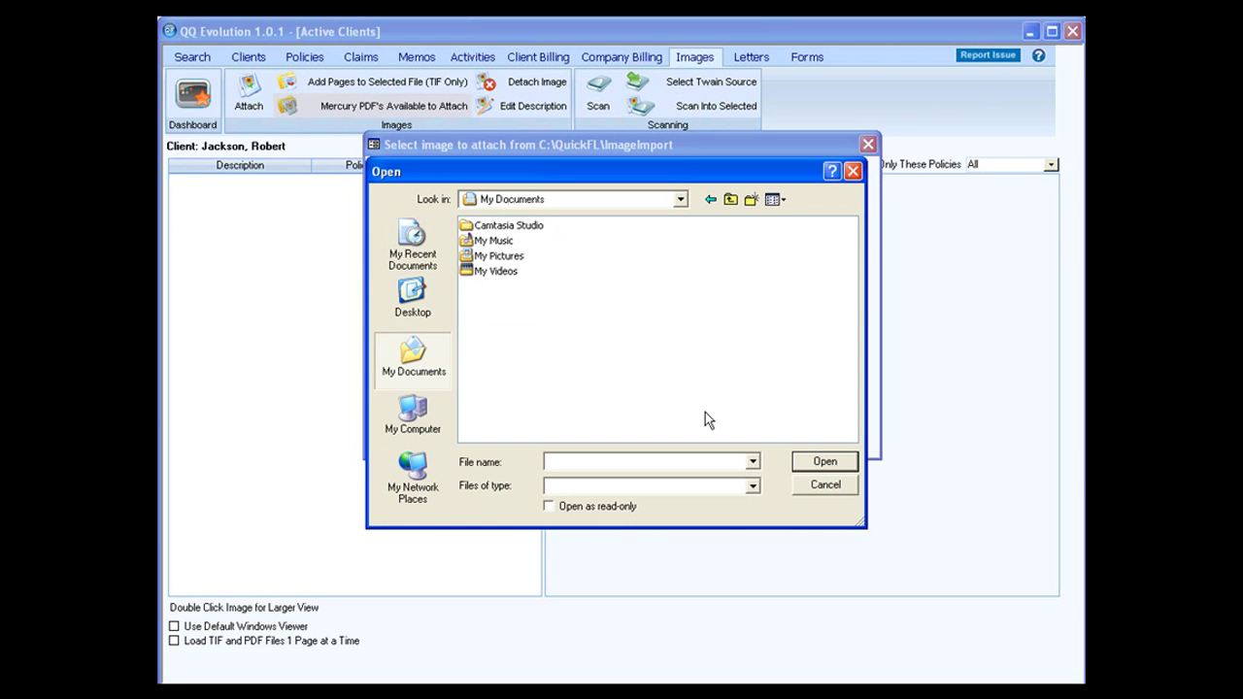
double_click(498, 255)
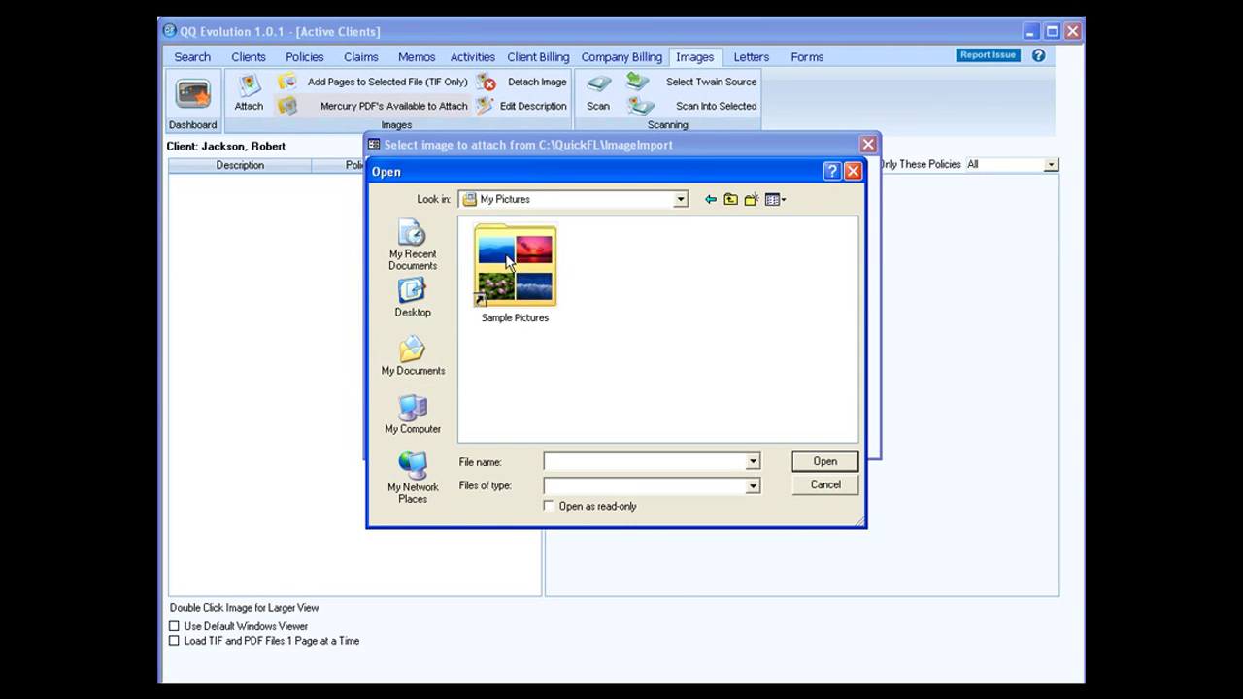
double_click(489, 229)
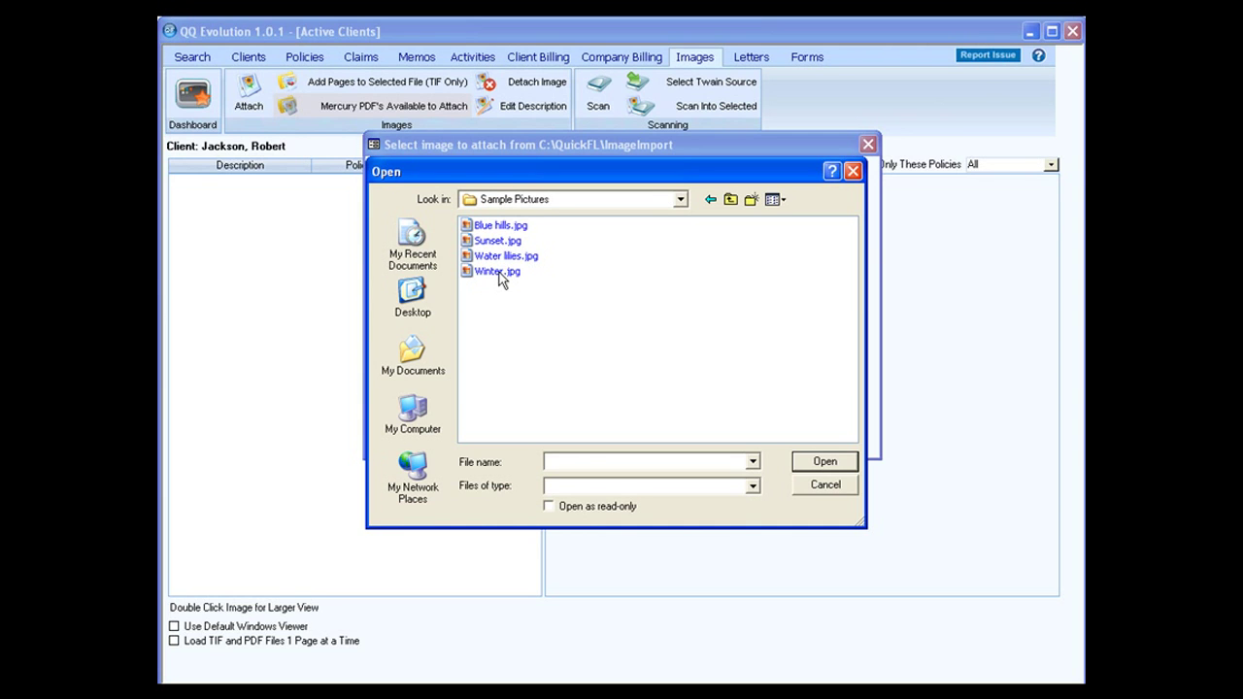
double_click(501, 243)
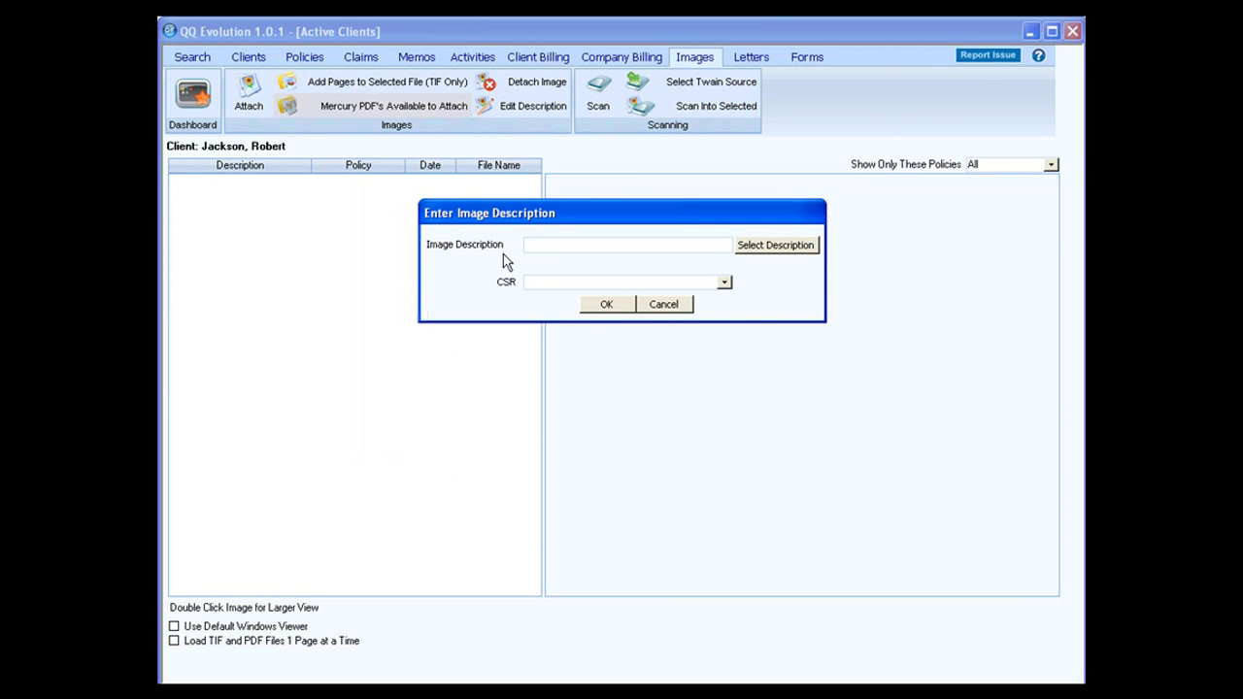
Describe the image as 'test image for Webinar', assign a service rep, and confirm.
text(test image for Webinar)
click(723, 283)
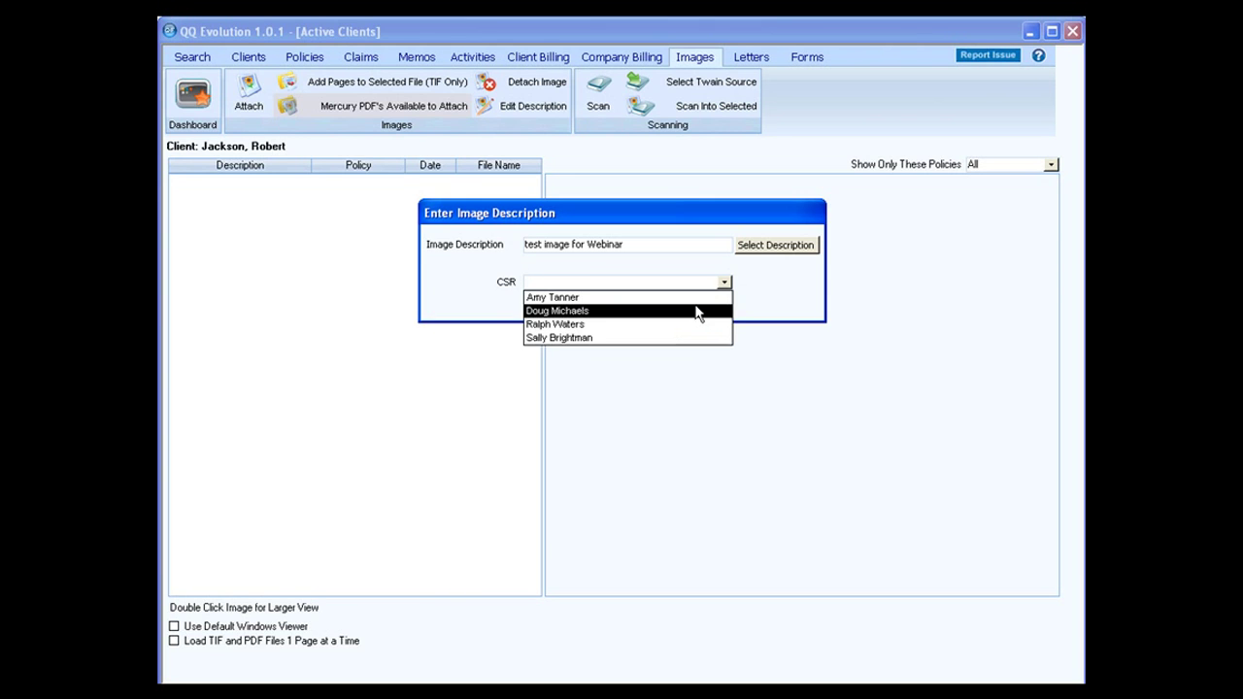
click(694, 311)
click(606, 305)
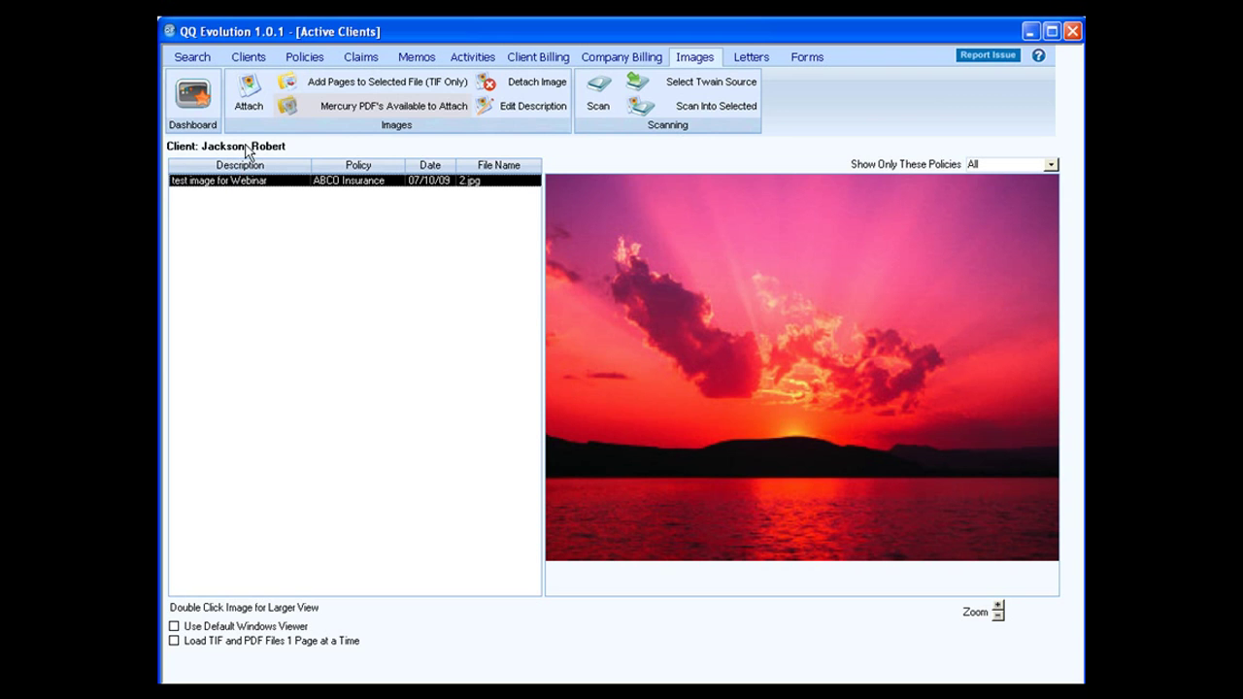
Return to the Search tab and open Batch Scanning from the Images group.
click(199, 59)
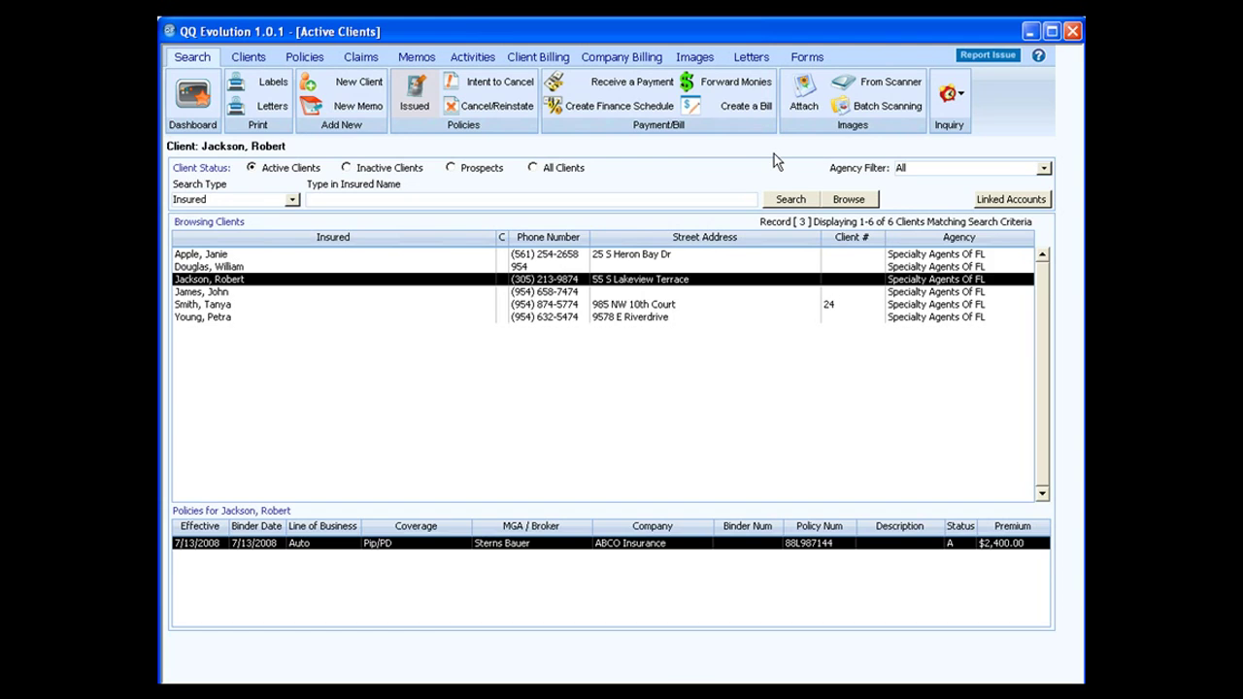
click(887, 109)
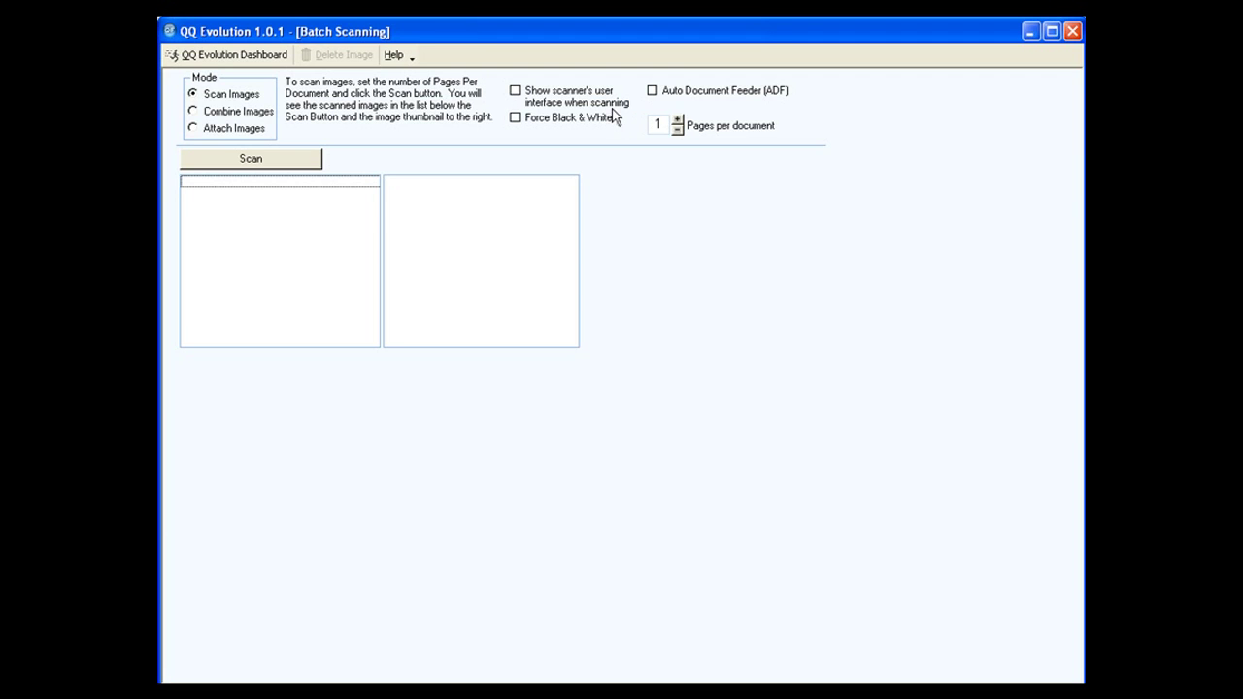
Enable the scanner interface, ADF and Force Black & White, leaving individual pages off.
click(516, 91)
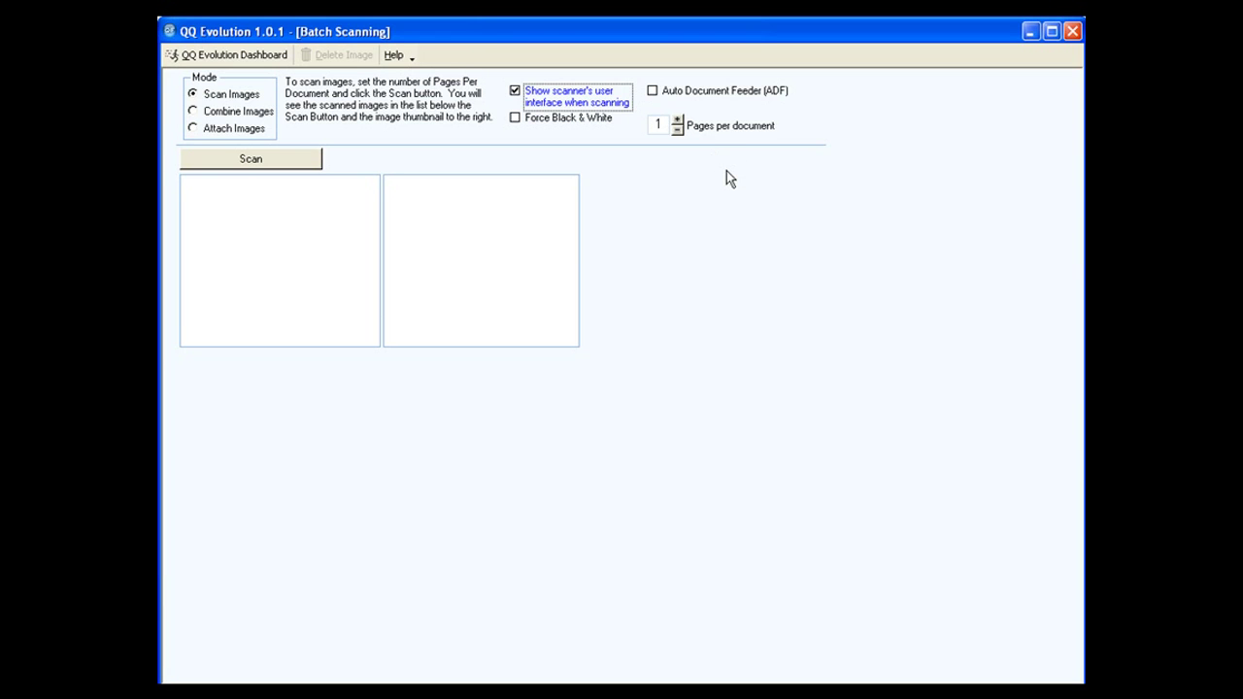
click(652, 94)
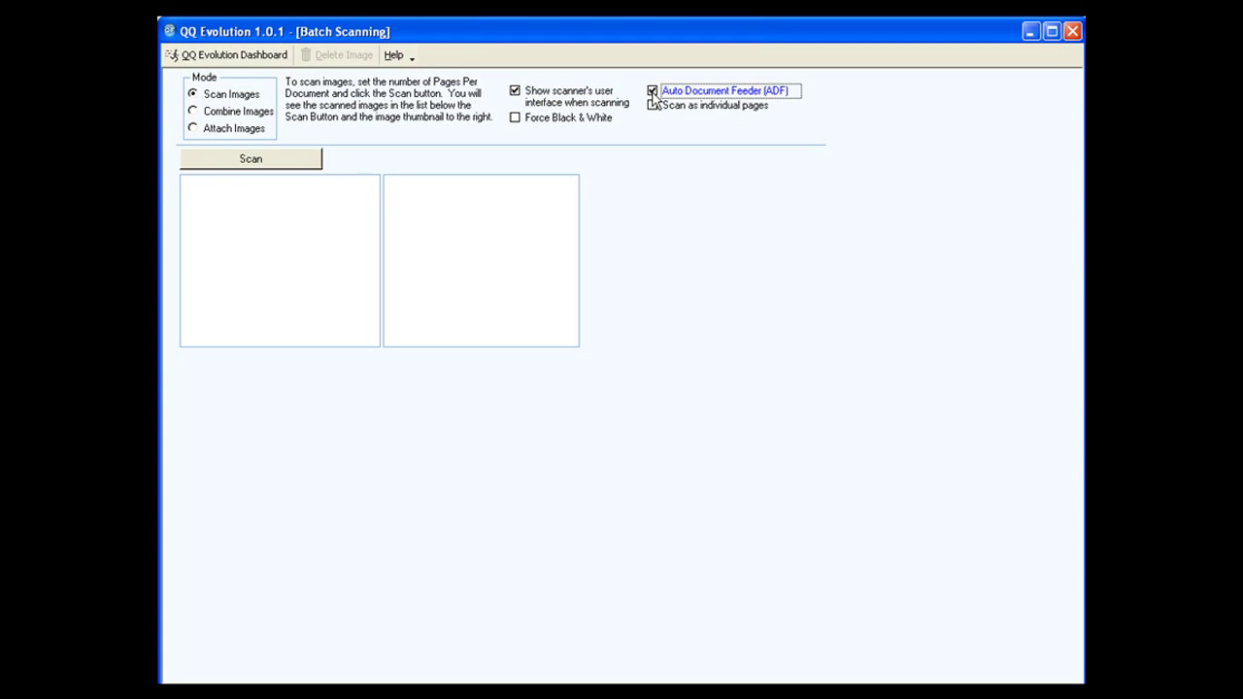
click(653, 92)
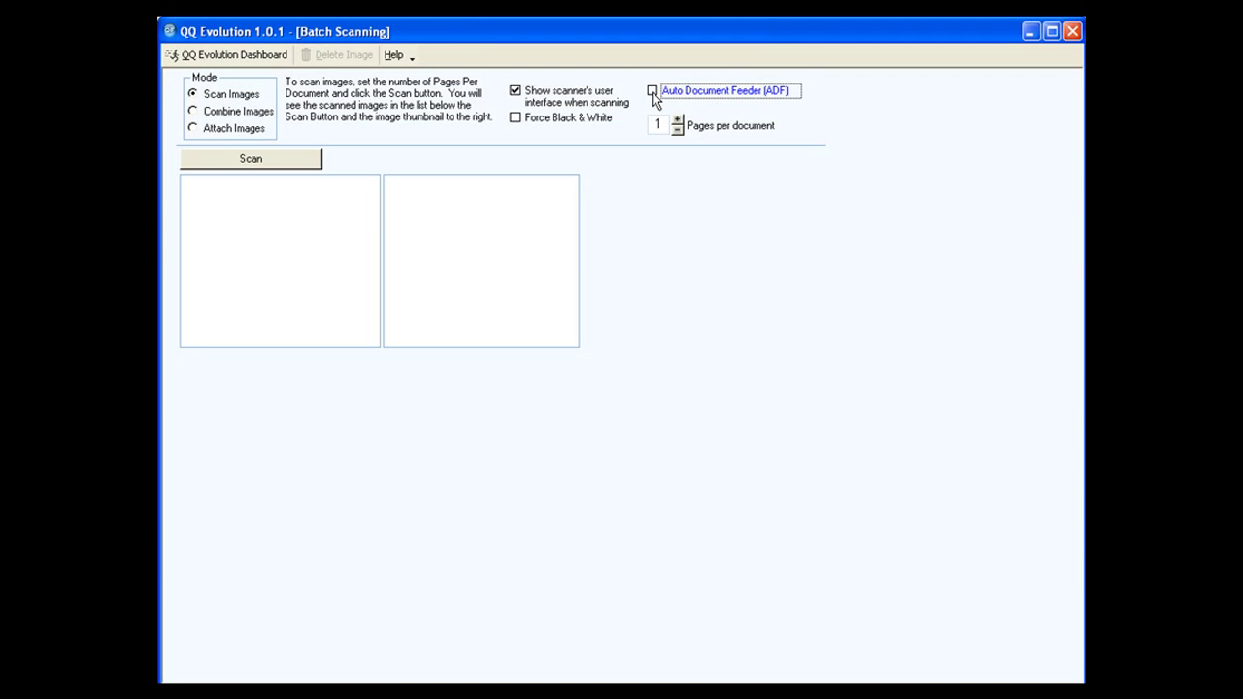
click(653, 92)
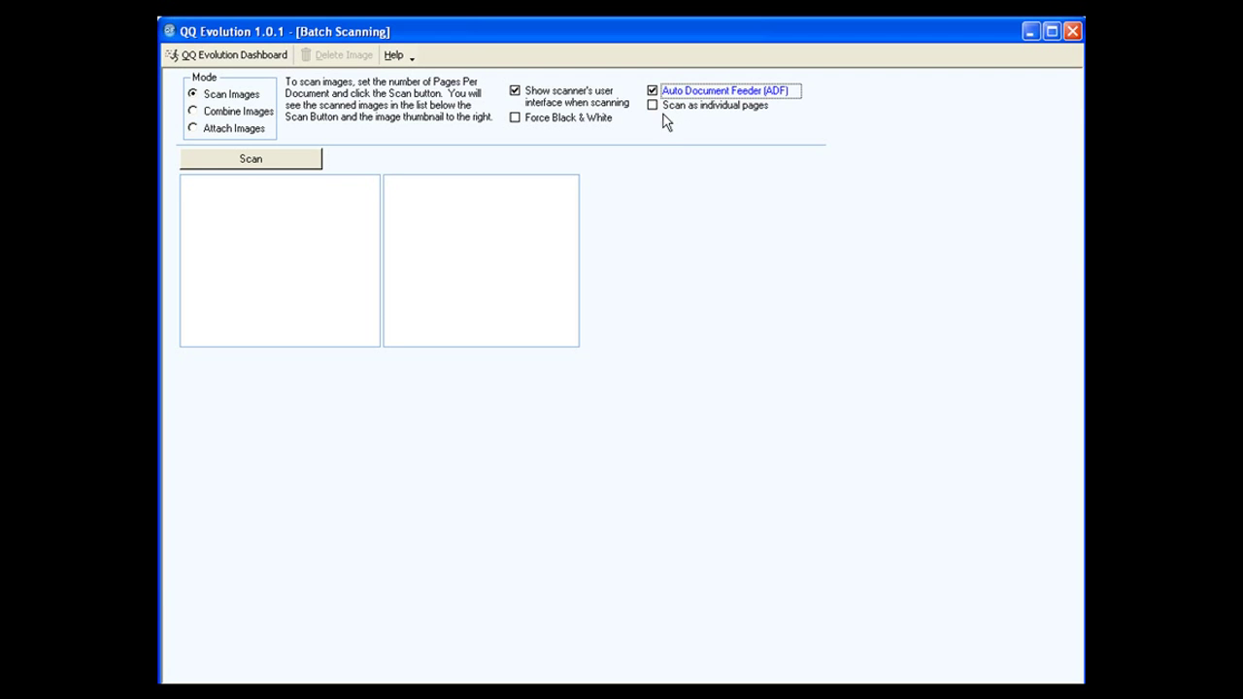
click(652, 106)
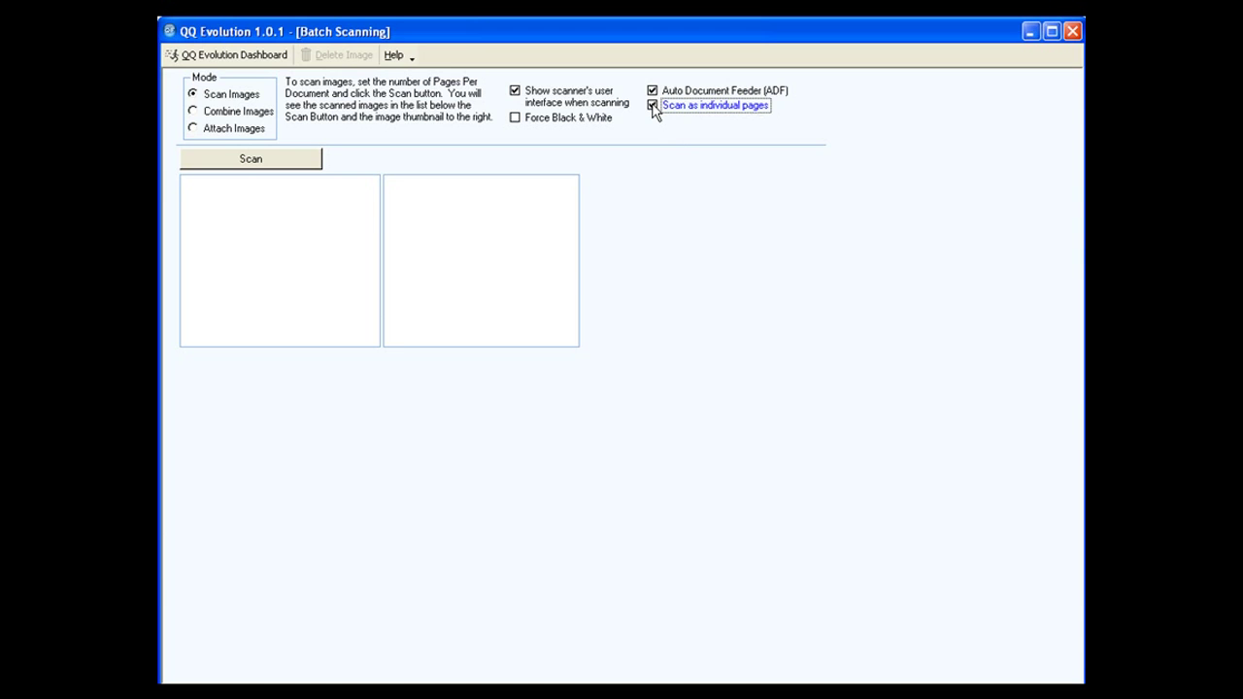
click(653, 106)
click(517, 120)
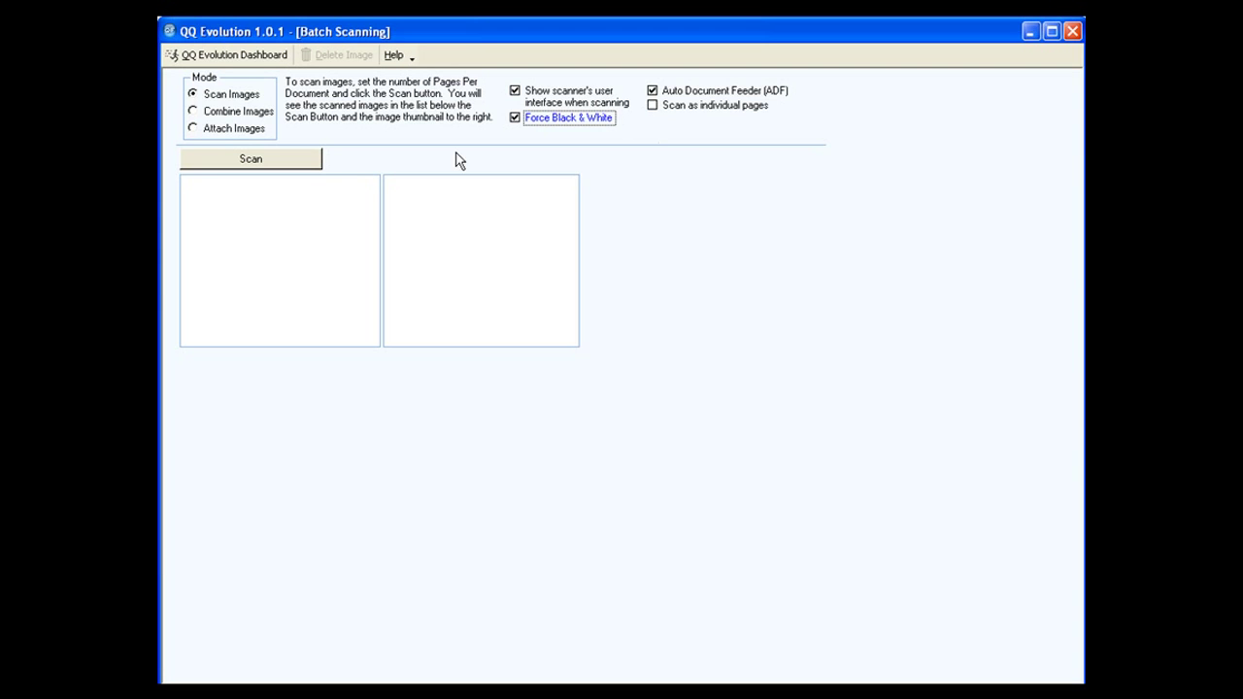
Scan the loaded documents, then switch Batch Scanning to Attach Images mode to reveal the client search.
click(293, 171)
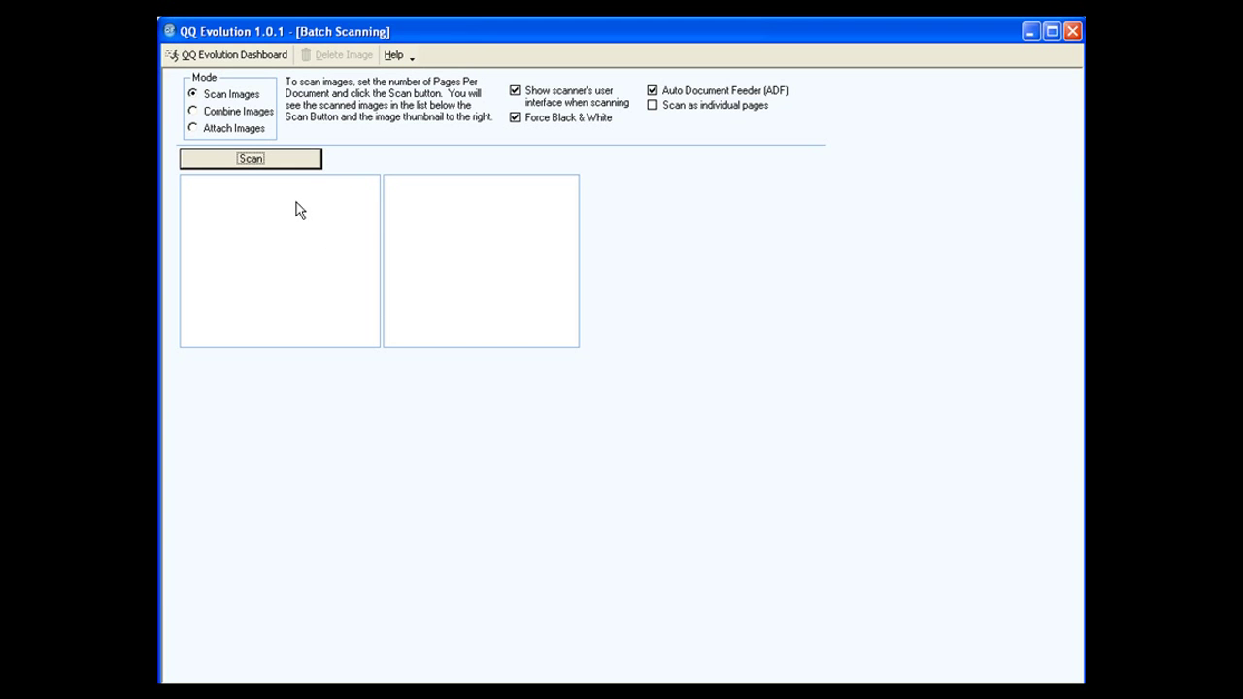
click(216, 129)
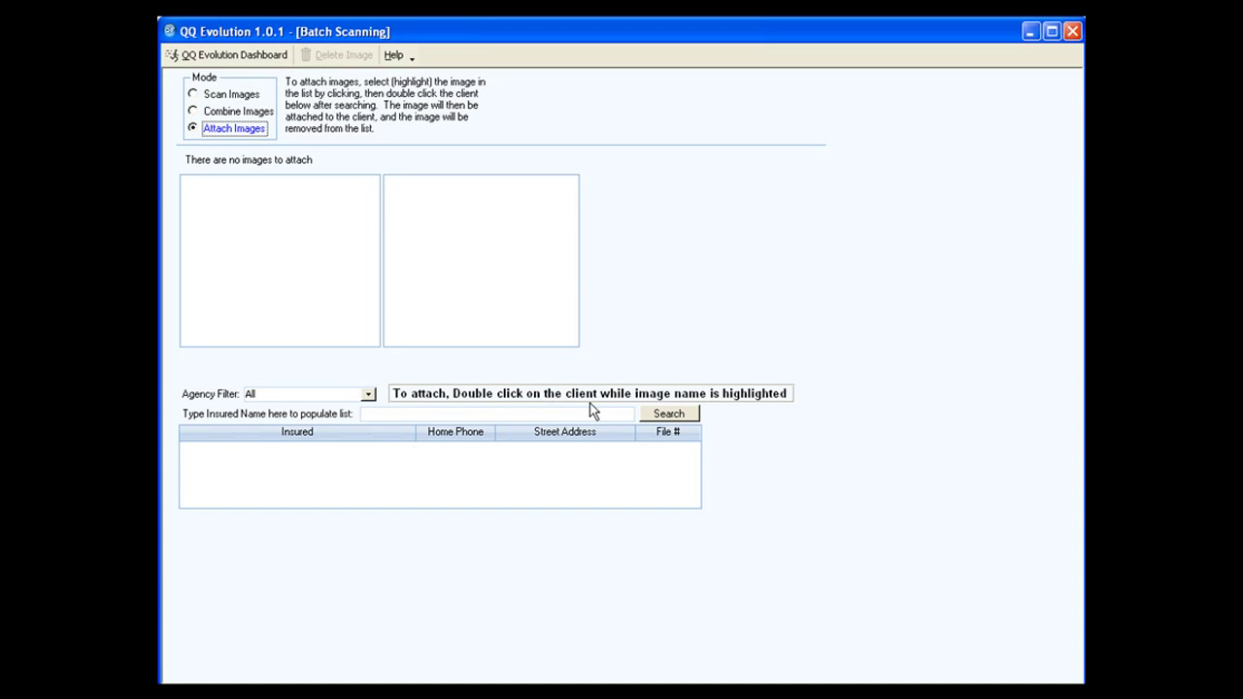
Search insured clients by the surname's first letters and select the single match, file number 24.
click(388, 414)
text(sm)
click(660, 418)
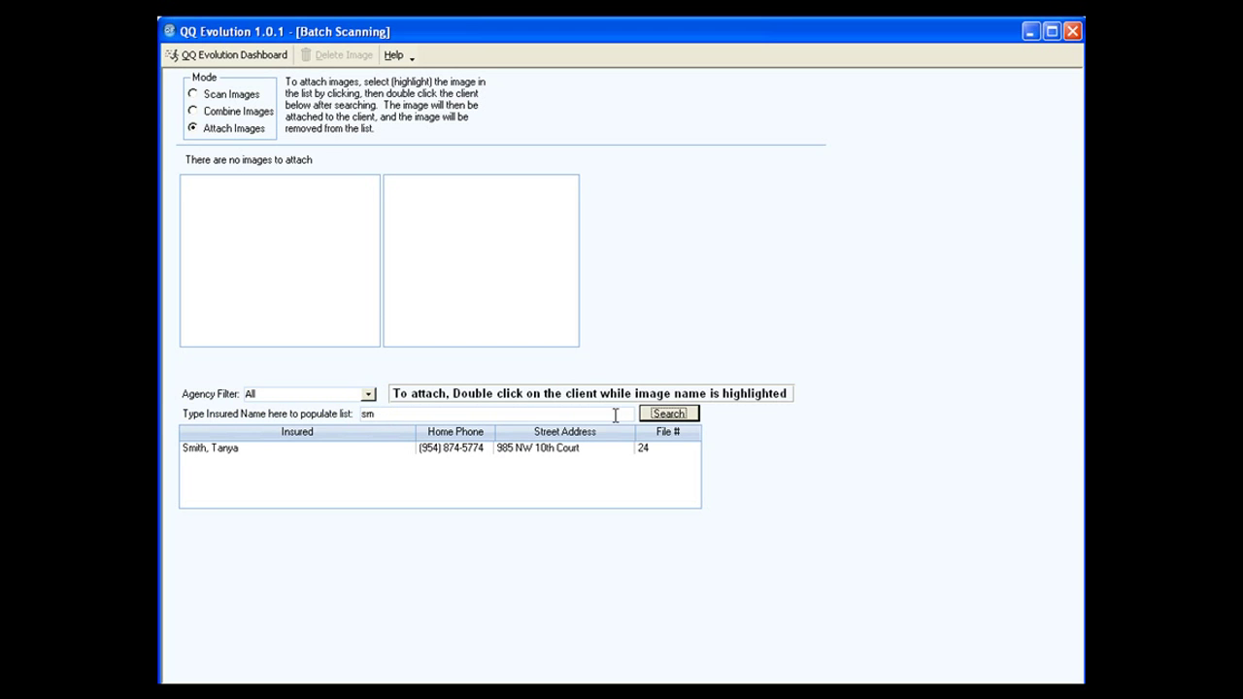
click(260, 458)
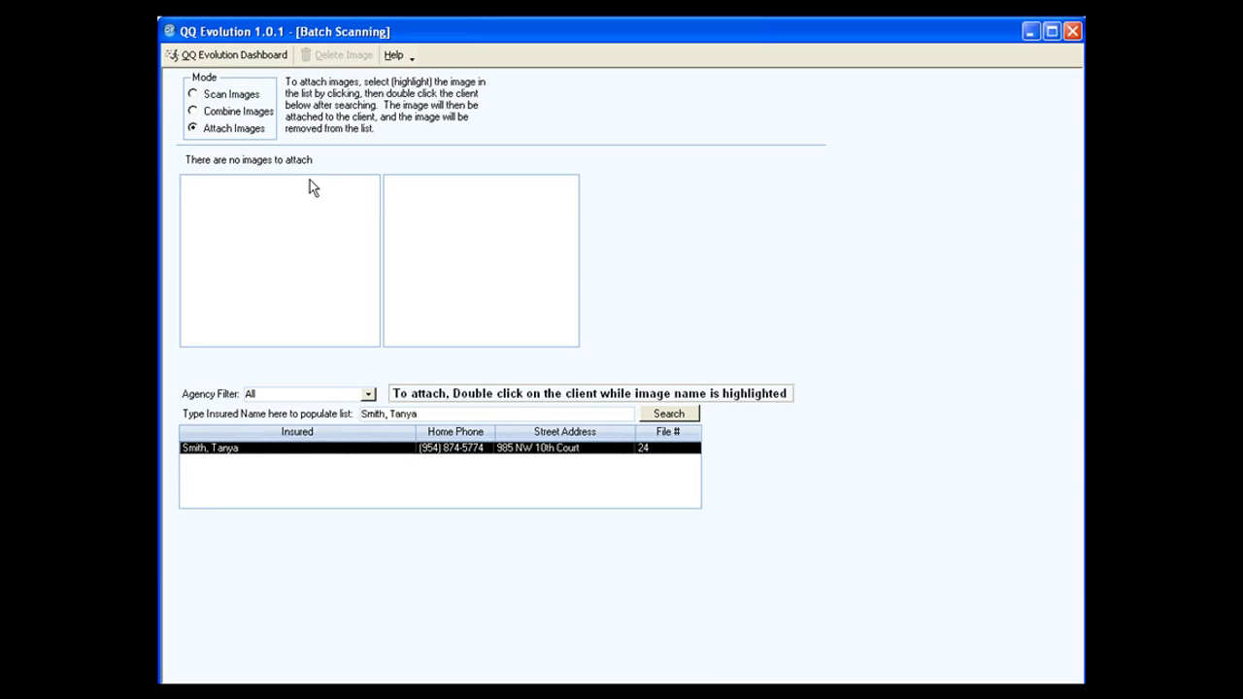
click(247, 114)
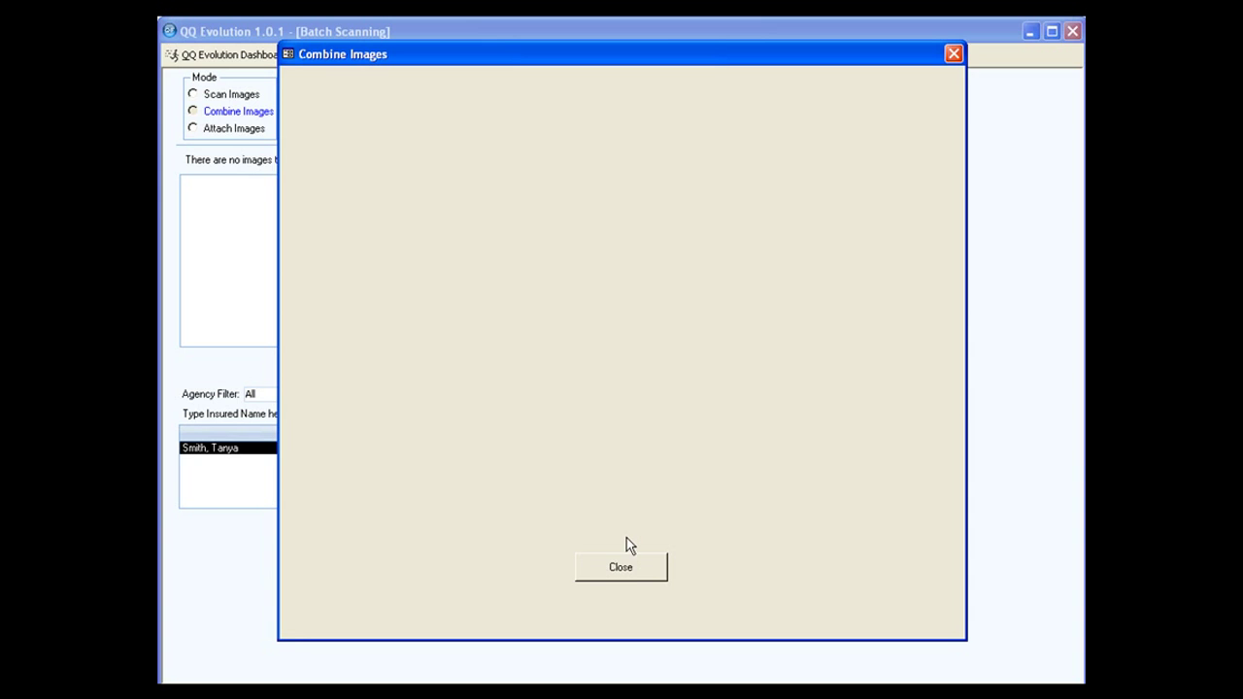
click(631, 568)
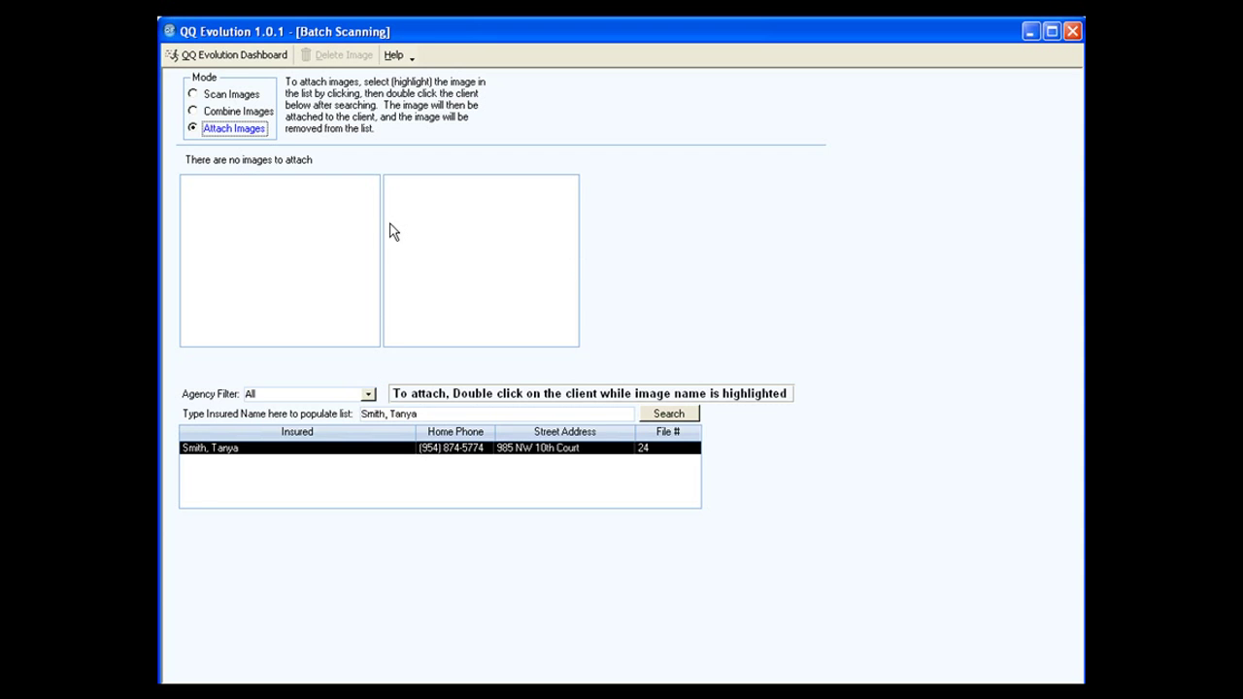
Close batch scanning via the Dashboard button to show the six-client Active Clients list.
click(233, 55)
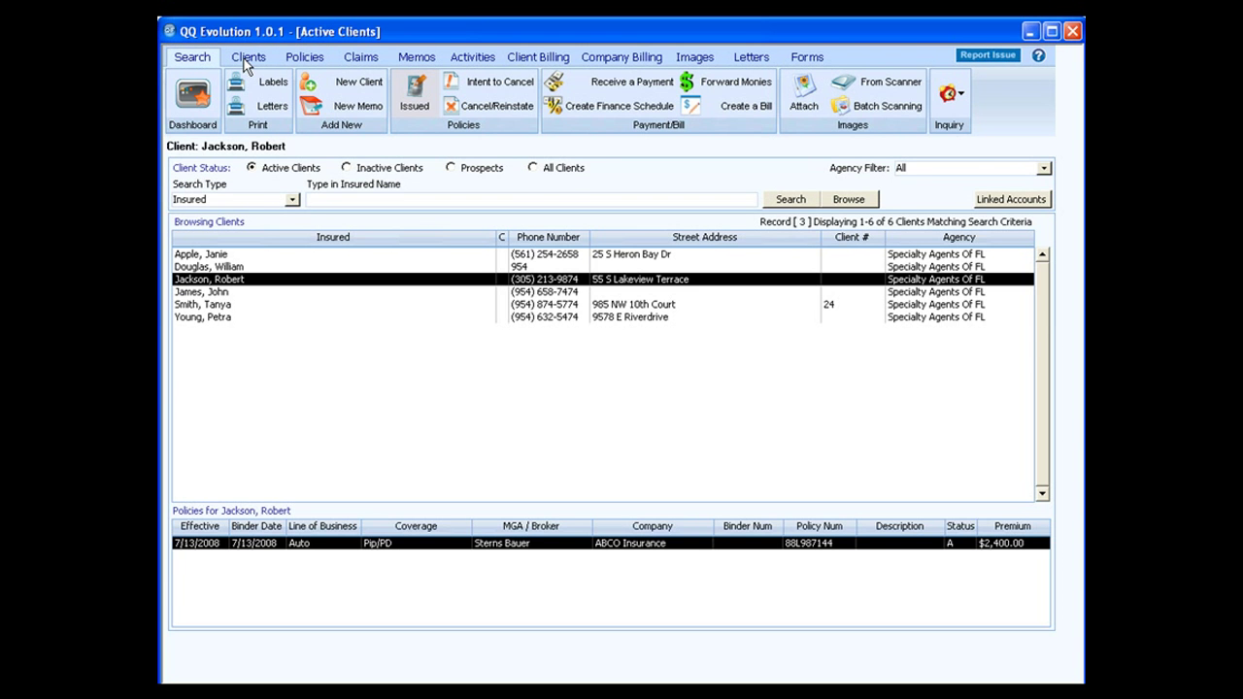
Drop down the Inquiry menu listing payment, claims, billing and policy inquiries.
click(968, 101)
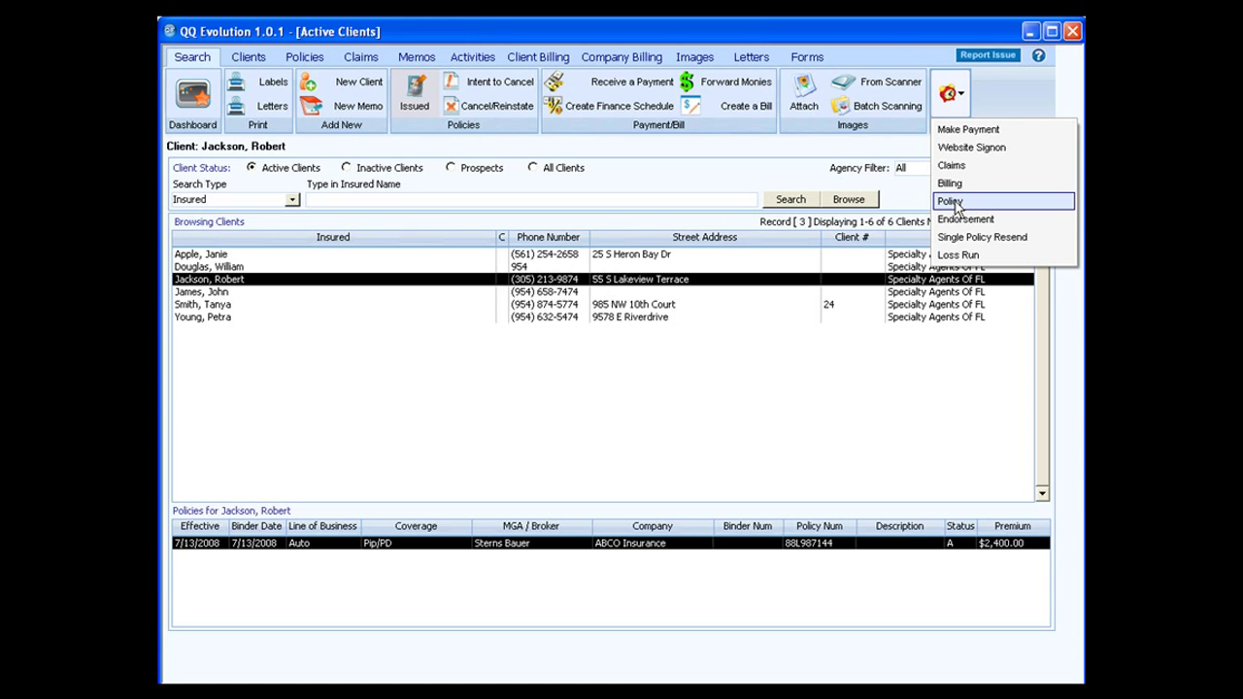
Close the Inquiry menu and select the last client, showing its $1,500.00 auto policy.
click(967, 331)
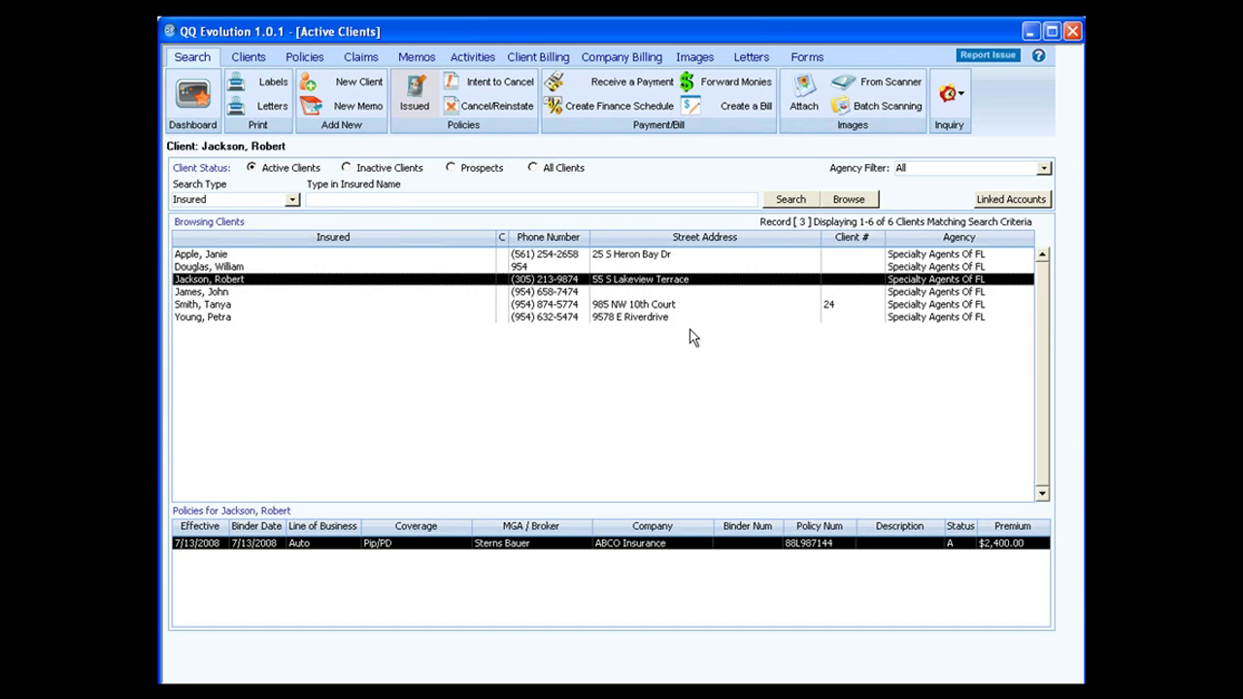
click(611, 317)
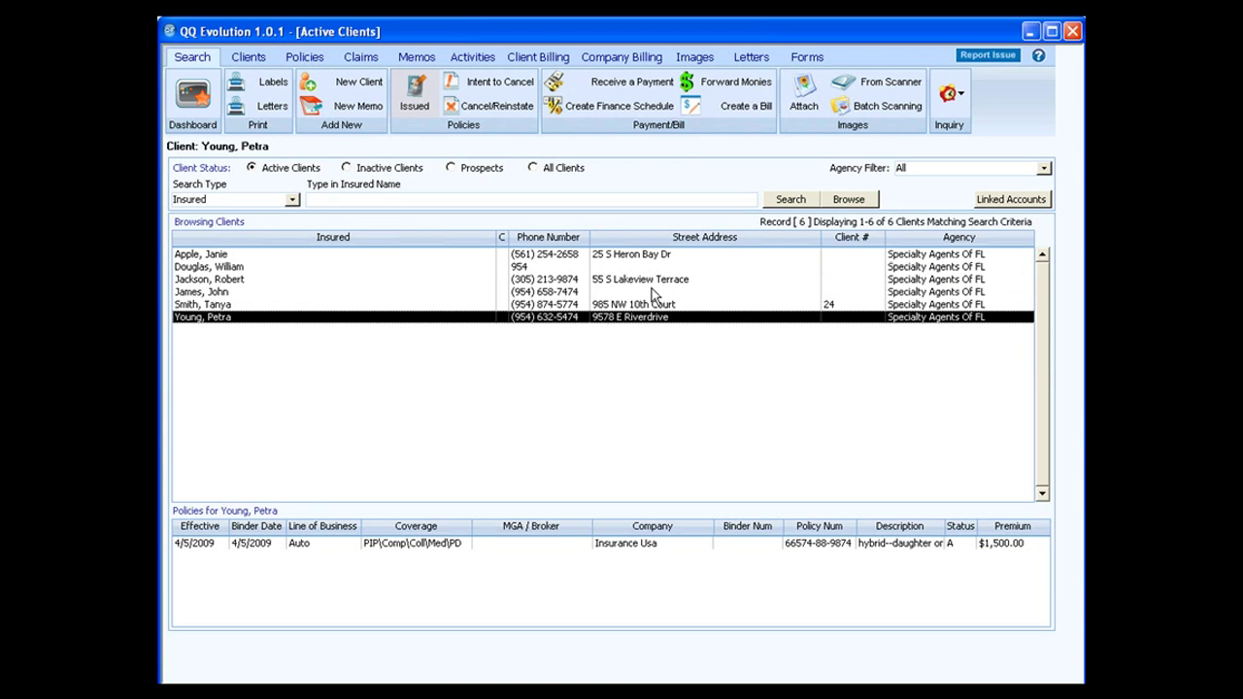